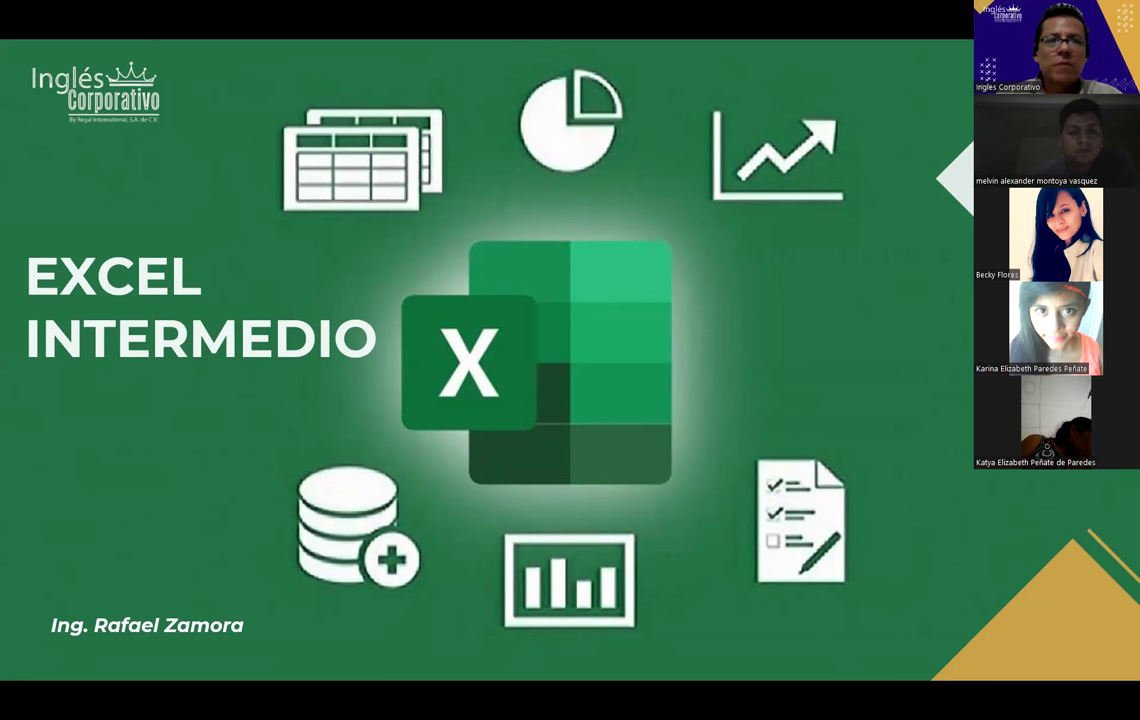
- Advance the slideshow to the 'Funciones básicas: Max, Min, Contar, Promedio' slide
left_click(337, 250)
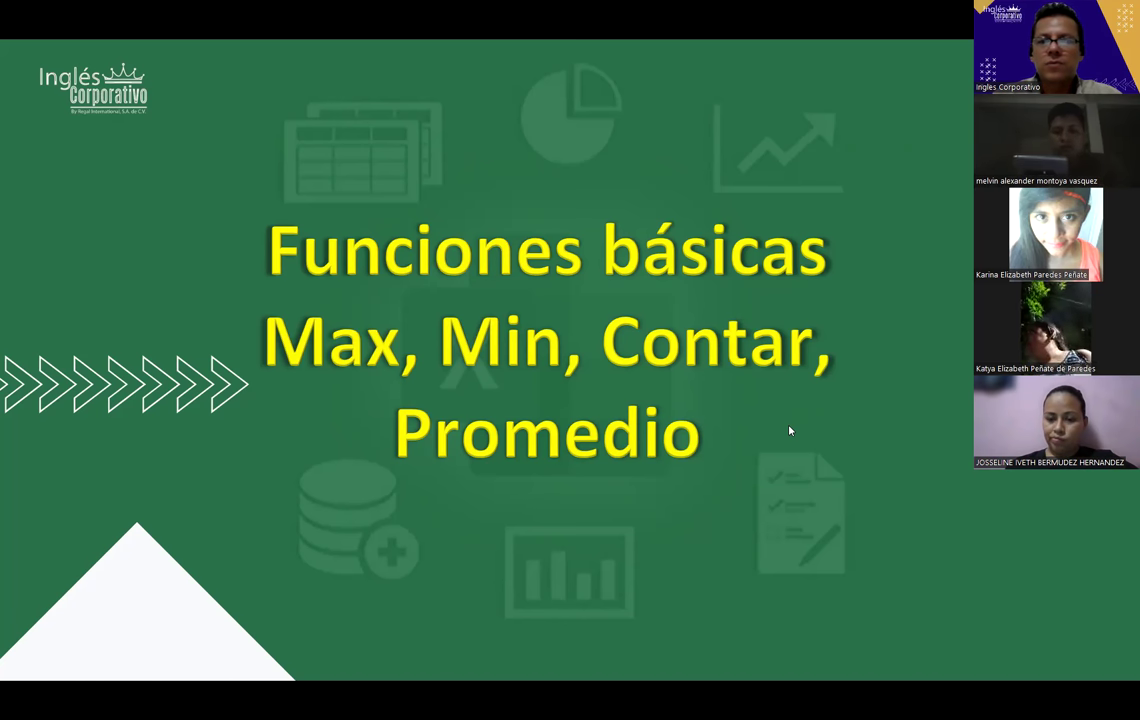
- Move the presentation forward to the 'Objetivo:' slide on the session goal
key("Escape")
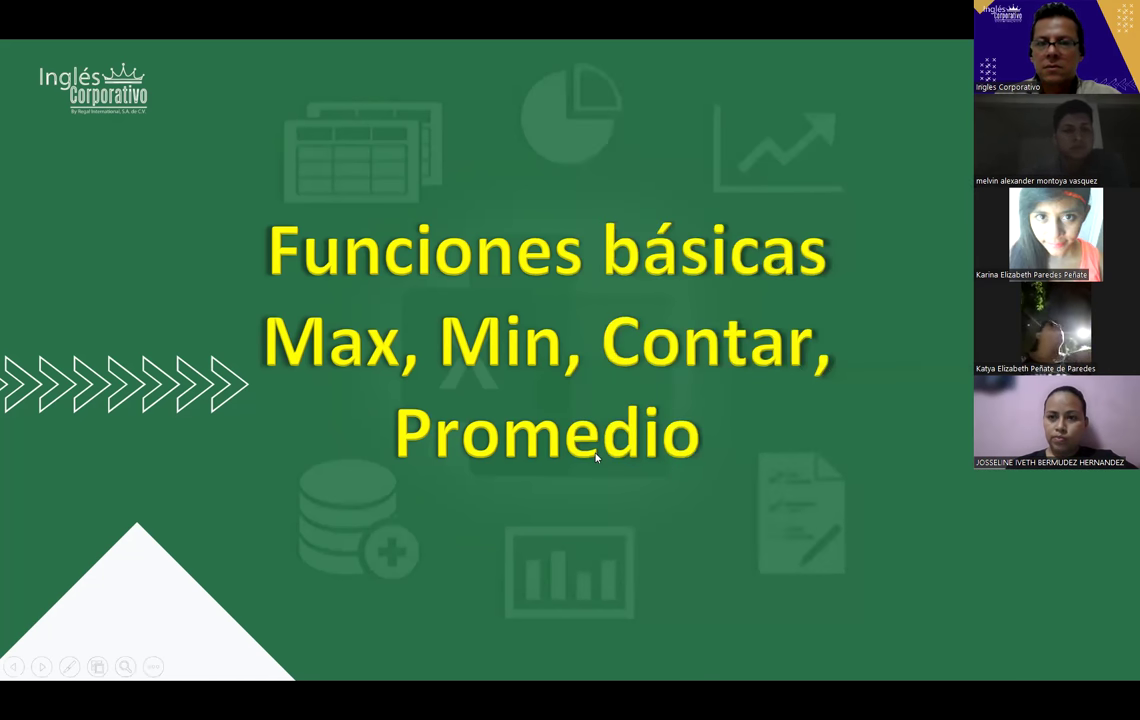
key("Right")
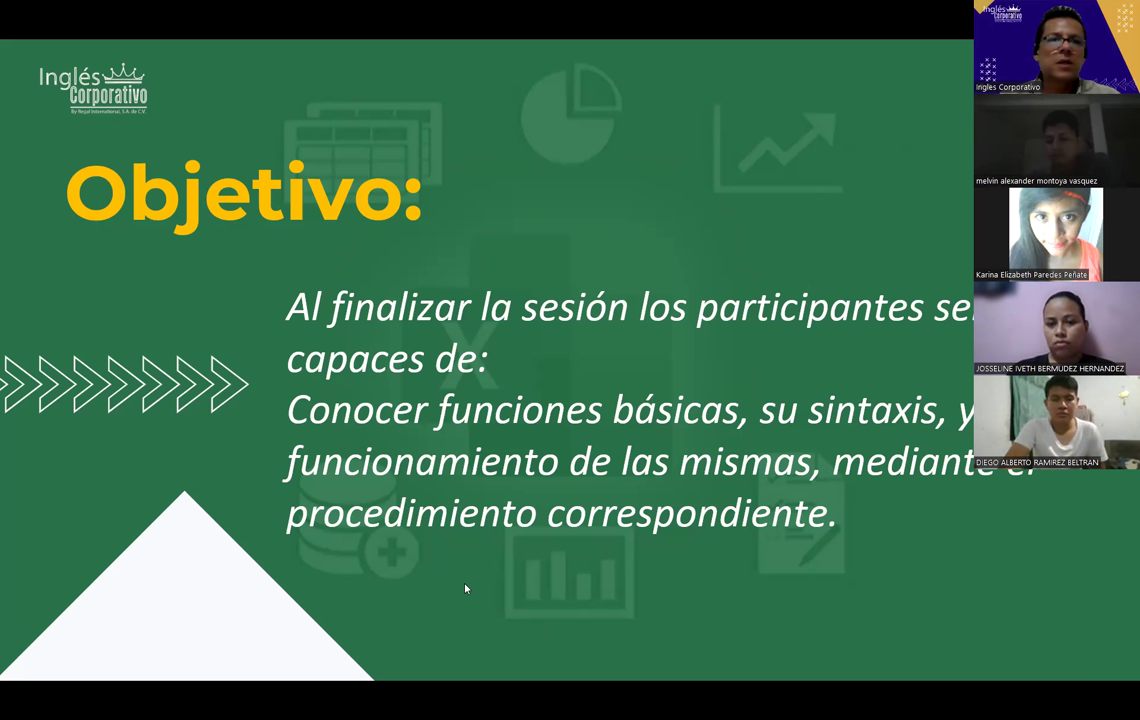
- Switch to the Excel workbook 'Sesión 1 Excel Intermedio Ingles Corporativo' with the MAX/MIN/CONTAR/PROMEDIO overview
key("alt+Tab")
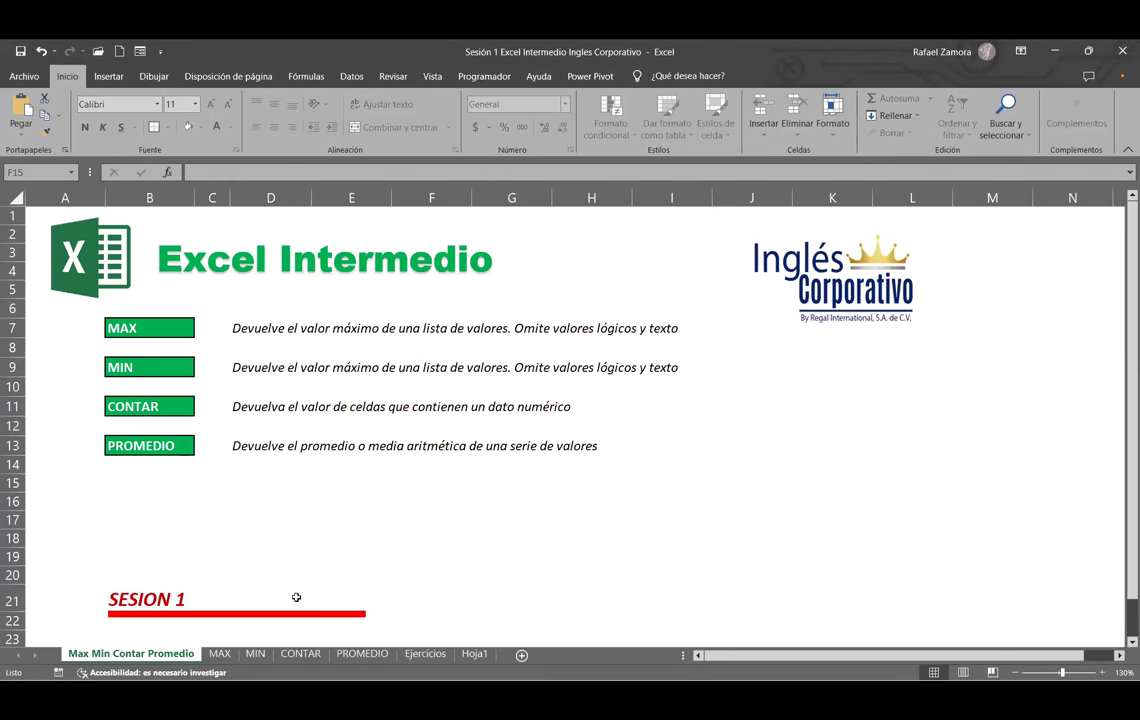
- Go to the MAX sheet with its syntax notes and sample number grid
key("ctrl+Page_Down")
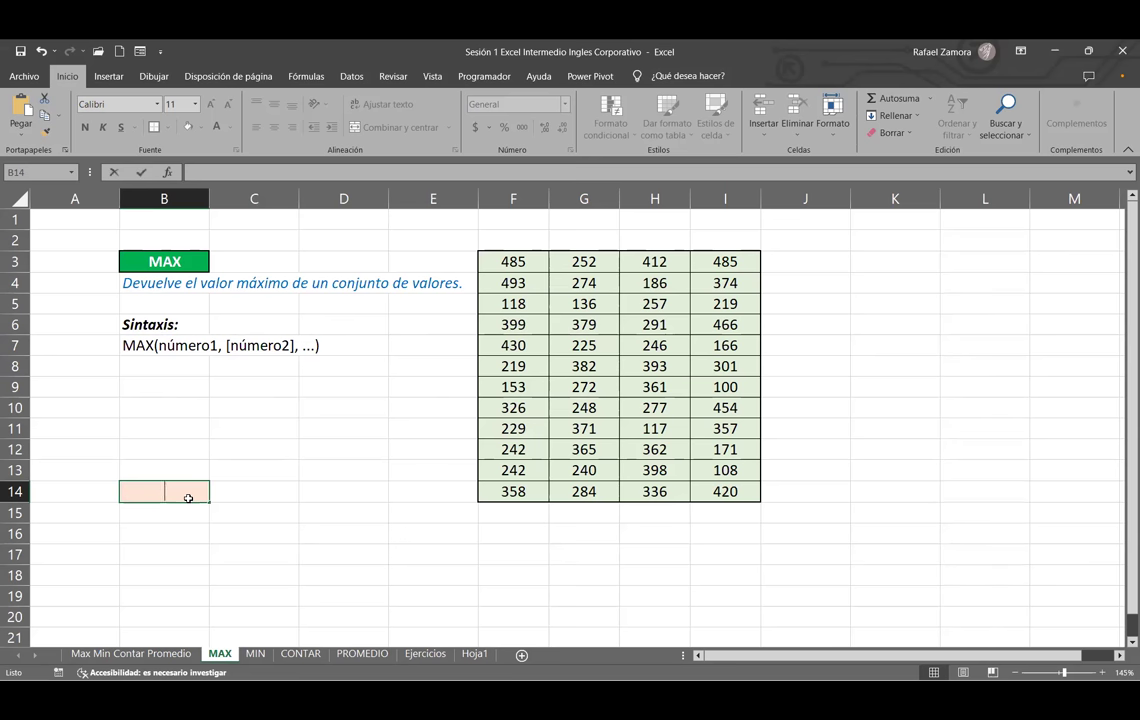
- Start a =MAX formula in cell B14 using the function autocomplete list
type("=")
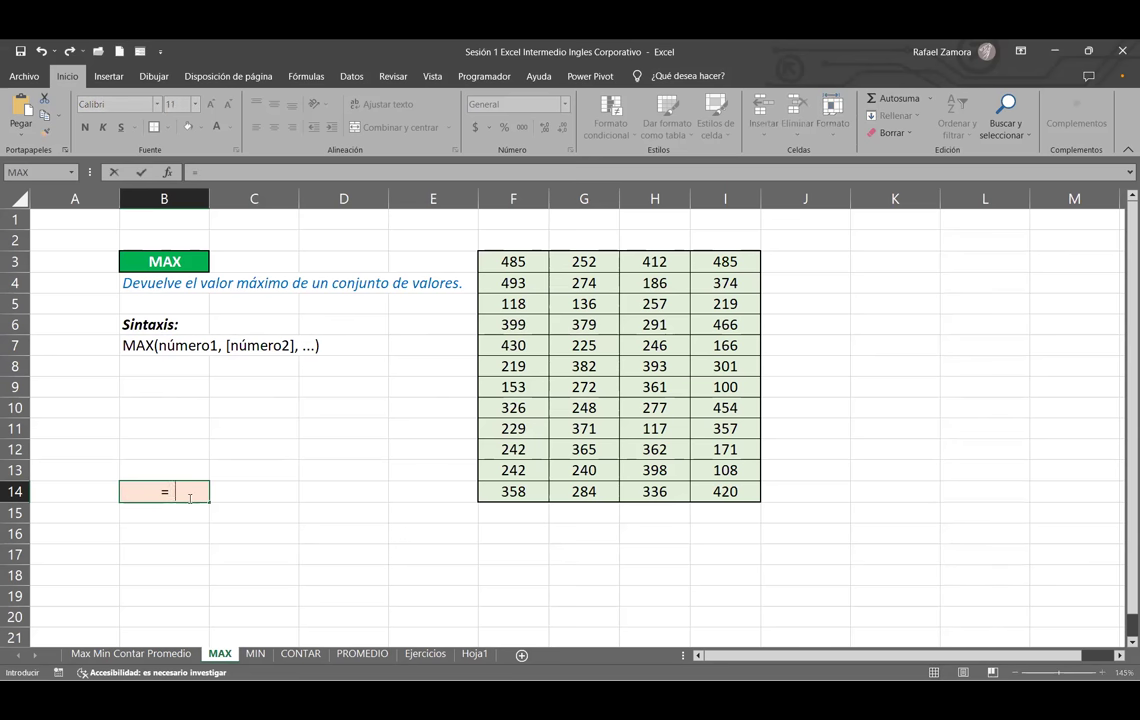
type("max")
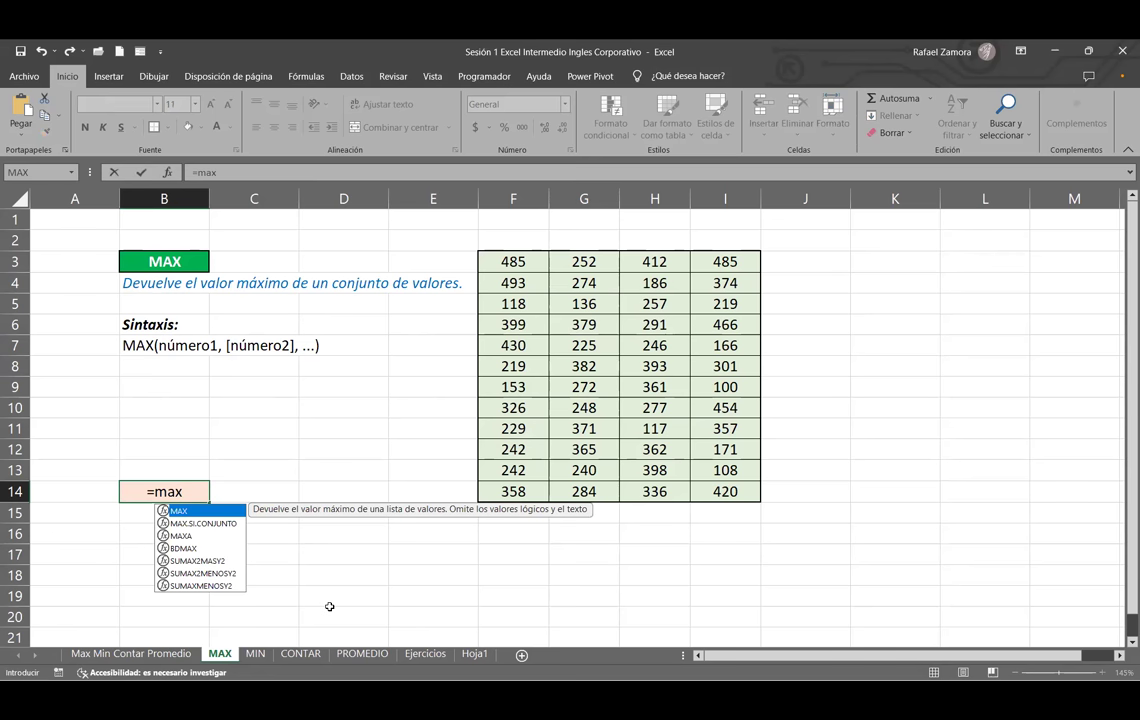
key("Escape")
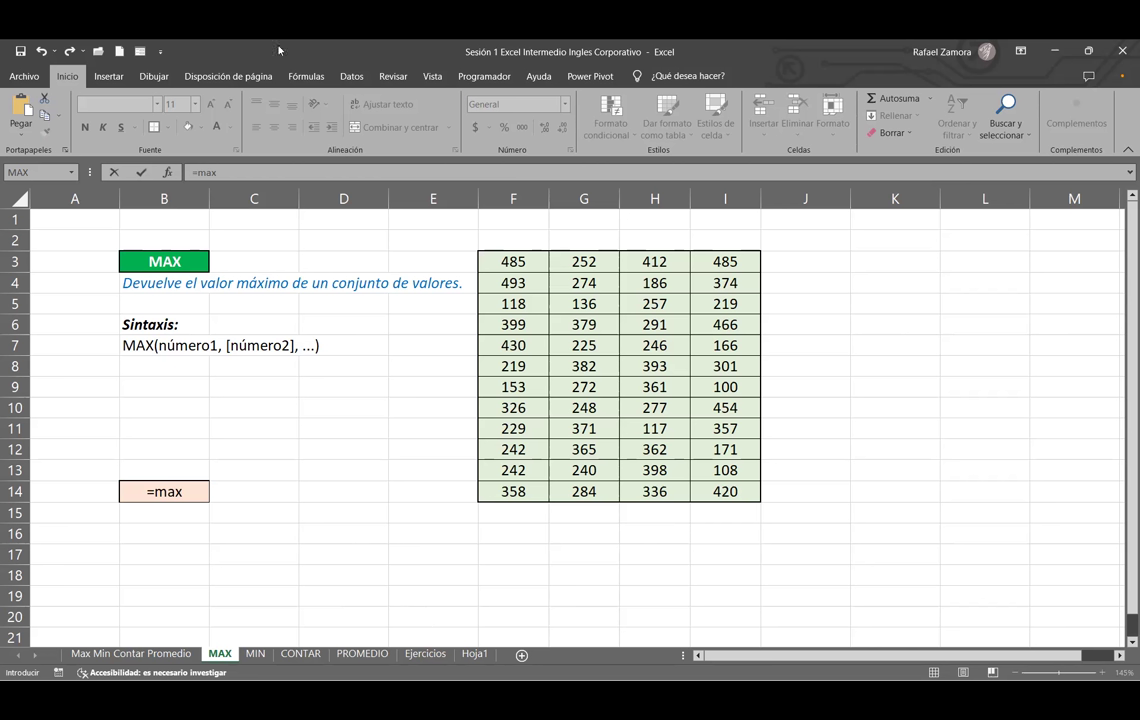
double_click(199, 495)
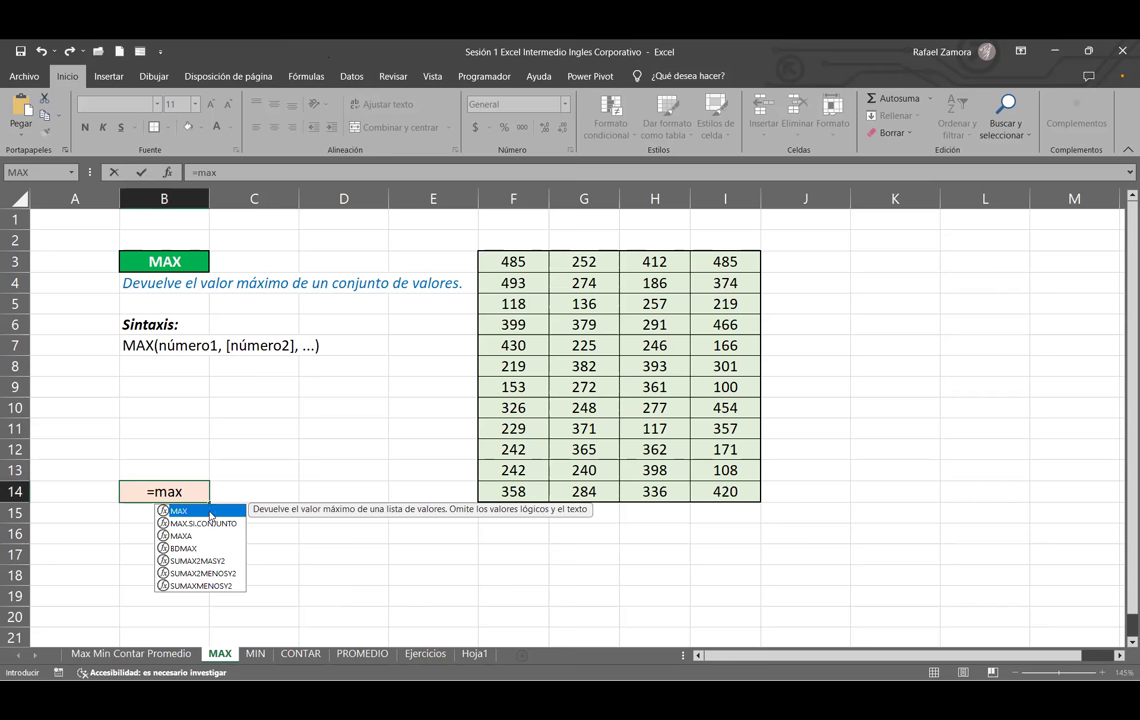
double_click(210, 513)
key("BackSpace")
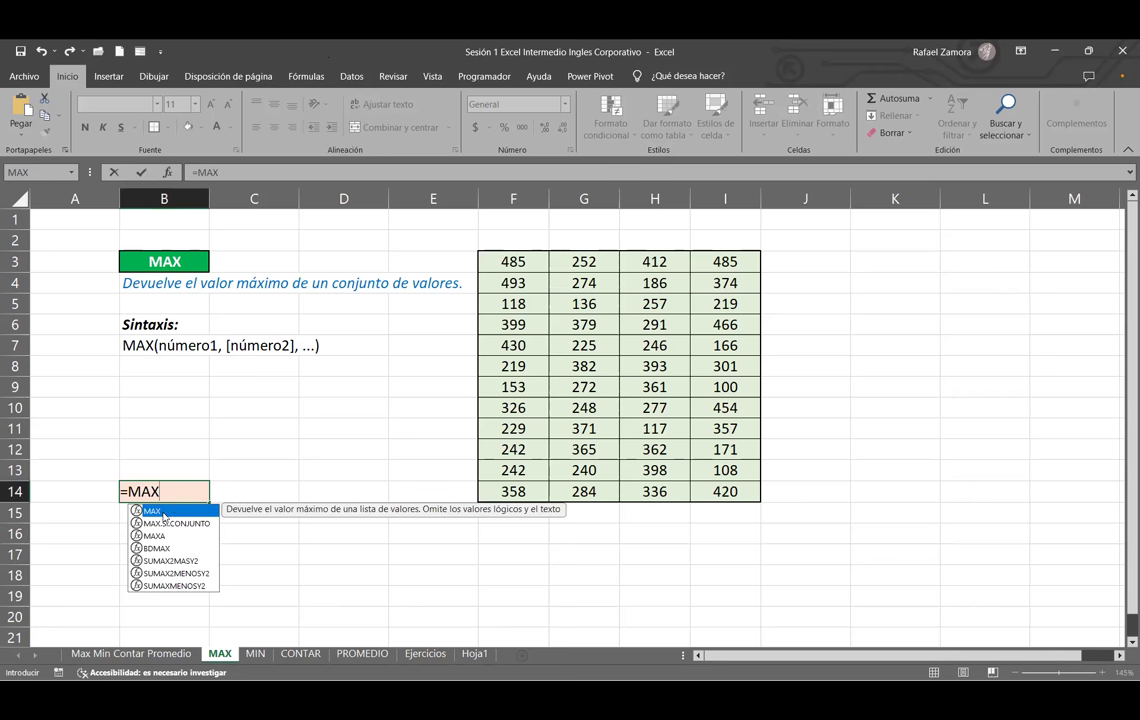
- Cancel the unfinished =MAX( entry so cell B14 is empty again
double_click(163, 512)
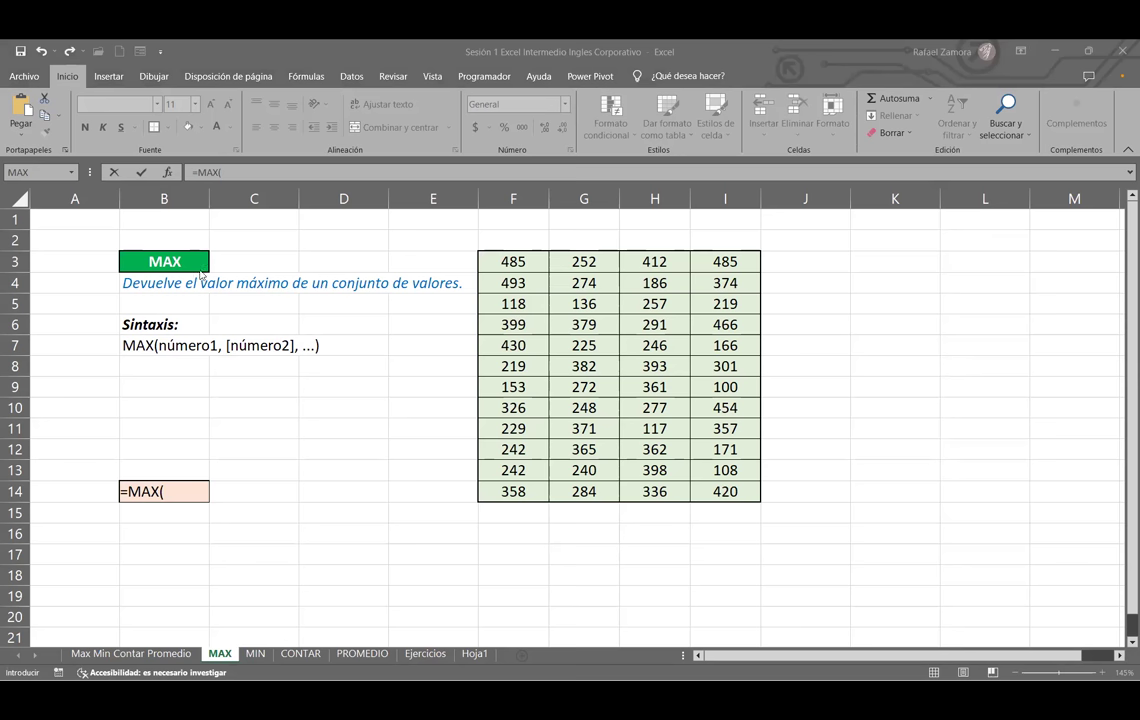
left_click(170, 494)
left_click(195, 492)
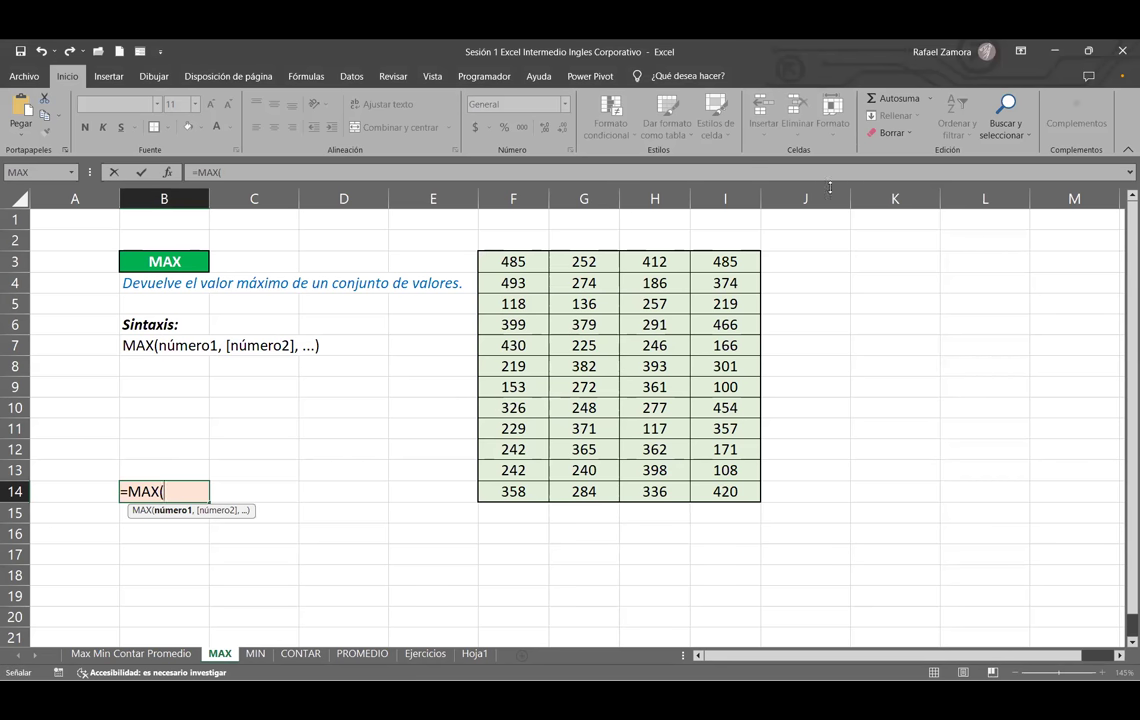
key("Escape")
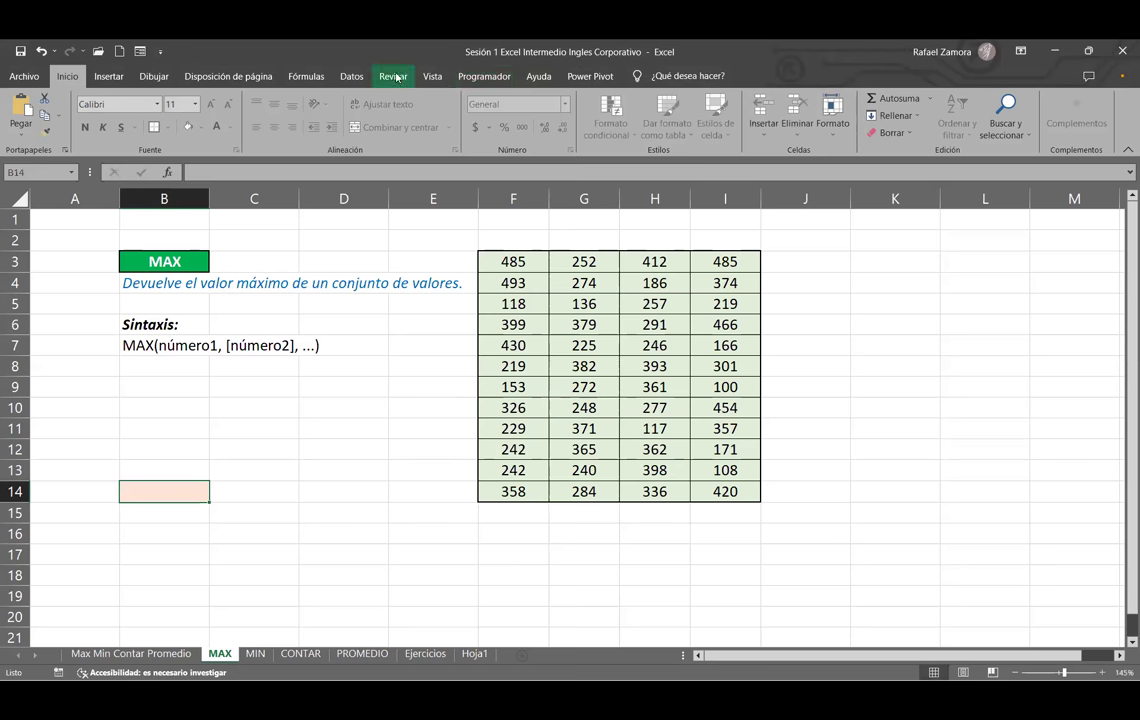
- Try to unprotect the MAX sheet via Revisar > Desproteger hoja, entering a password twice unsuccessfully
left_click(396, 78)
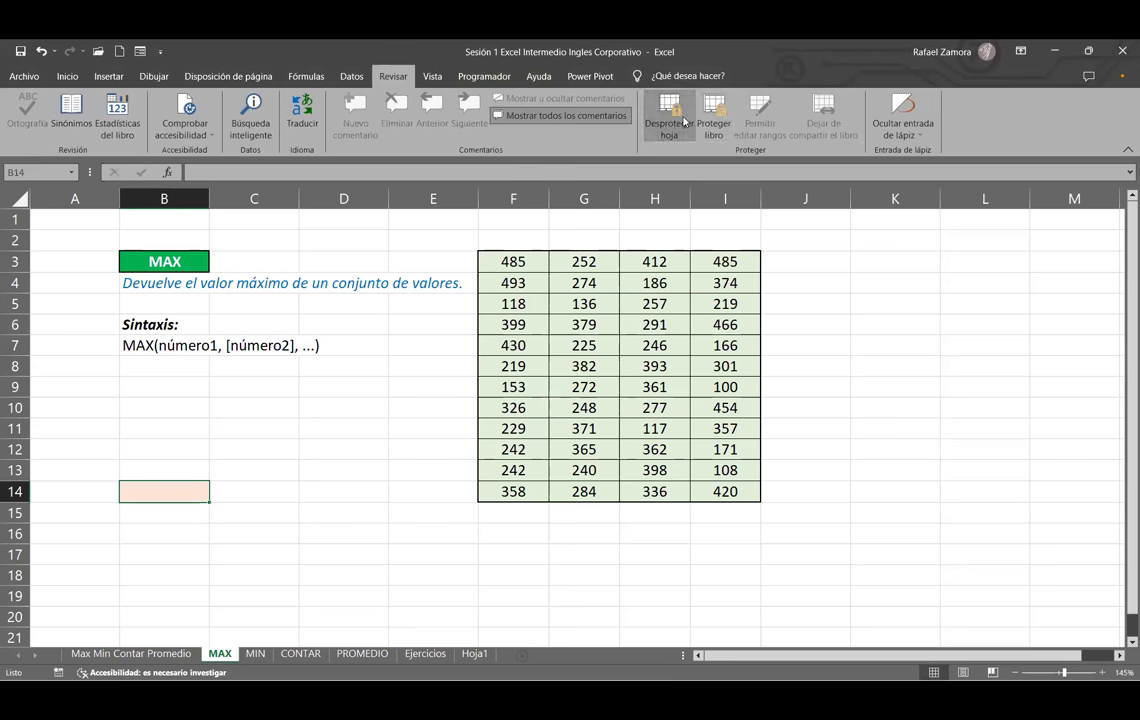
left_click(670, 115)
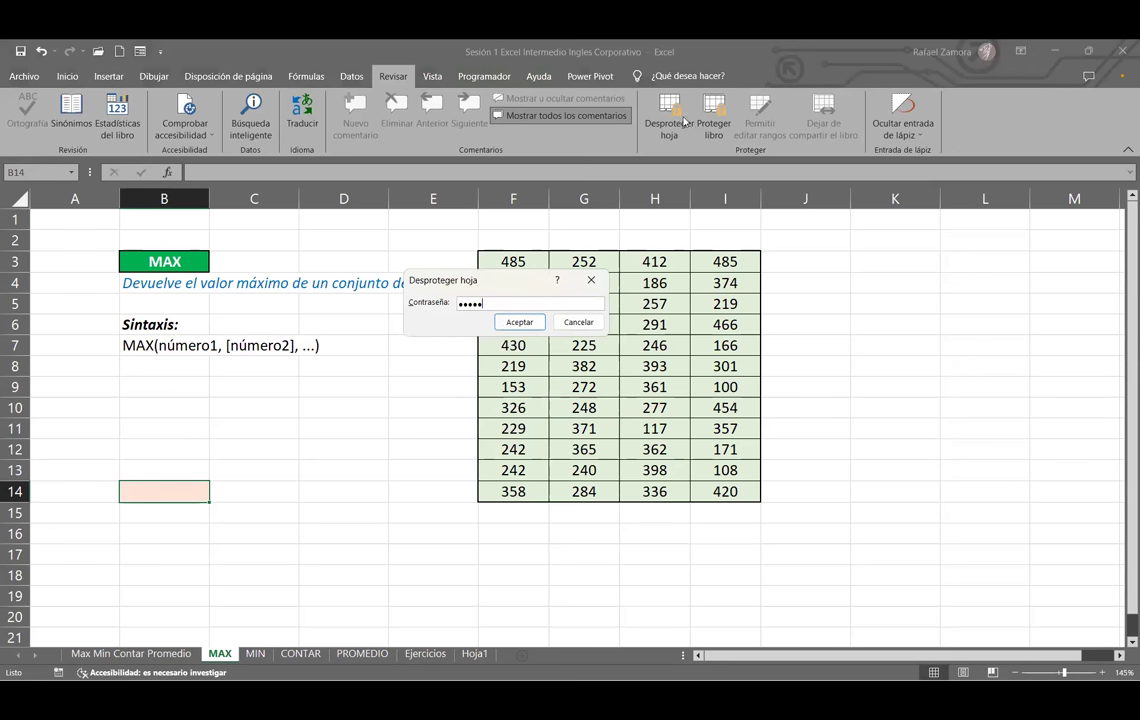
key("Return")
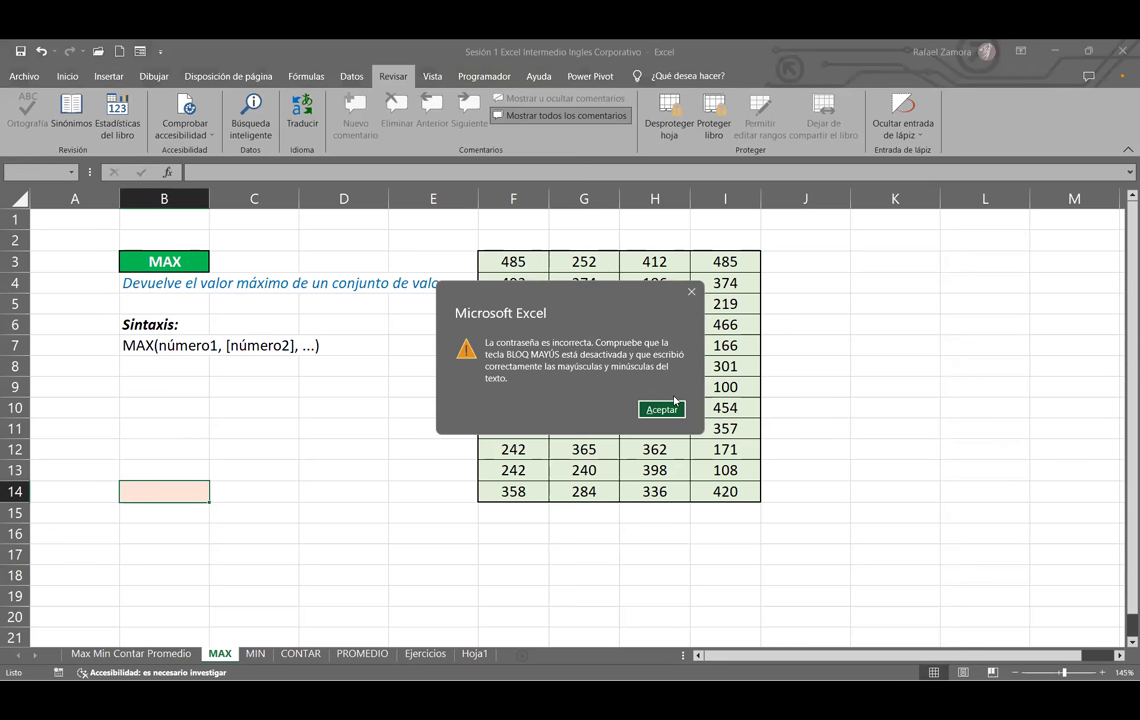
left_click(659, 408)
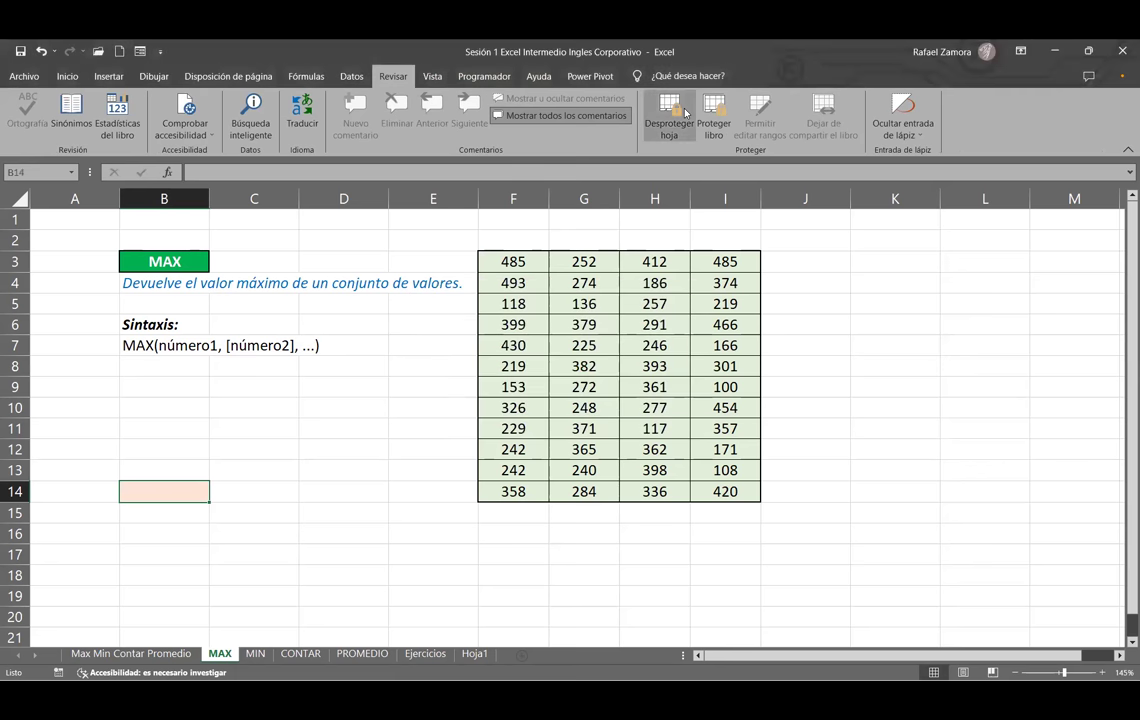
left_click(685, 113)
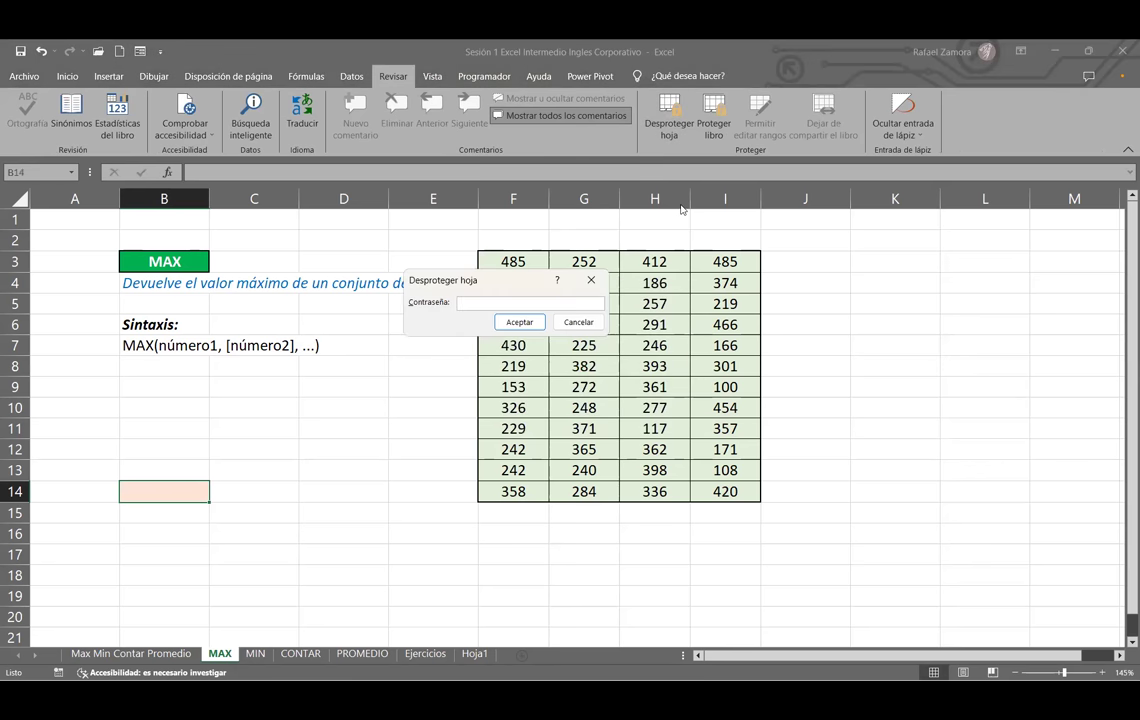
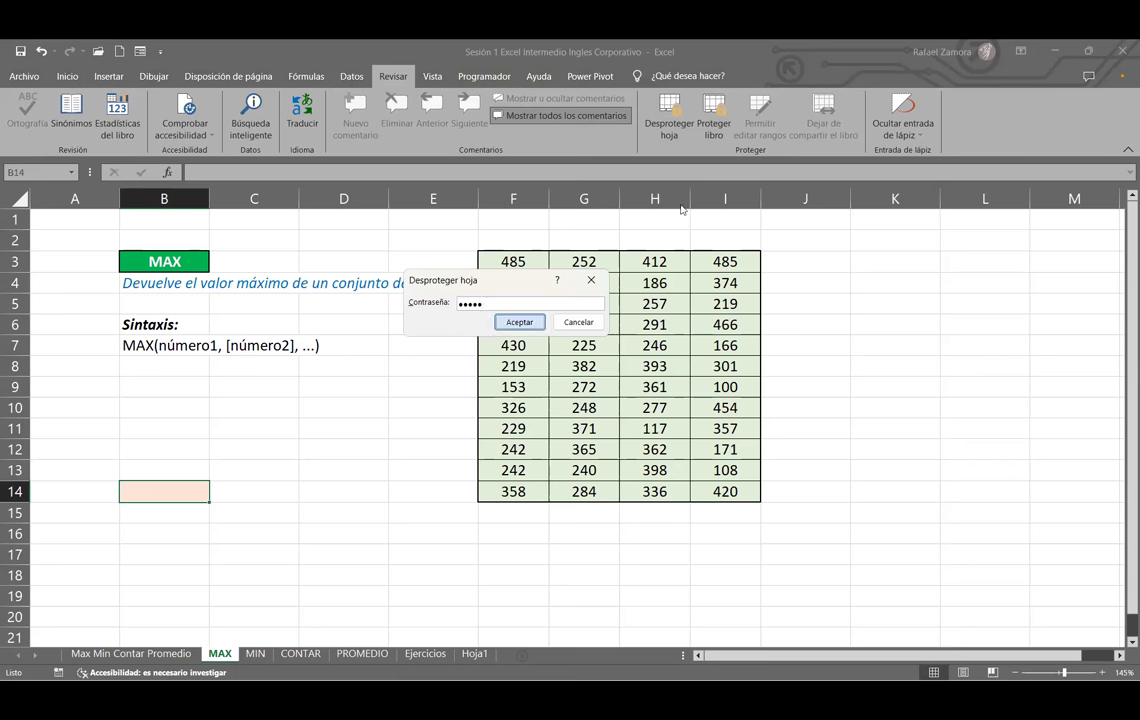
key("Return")
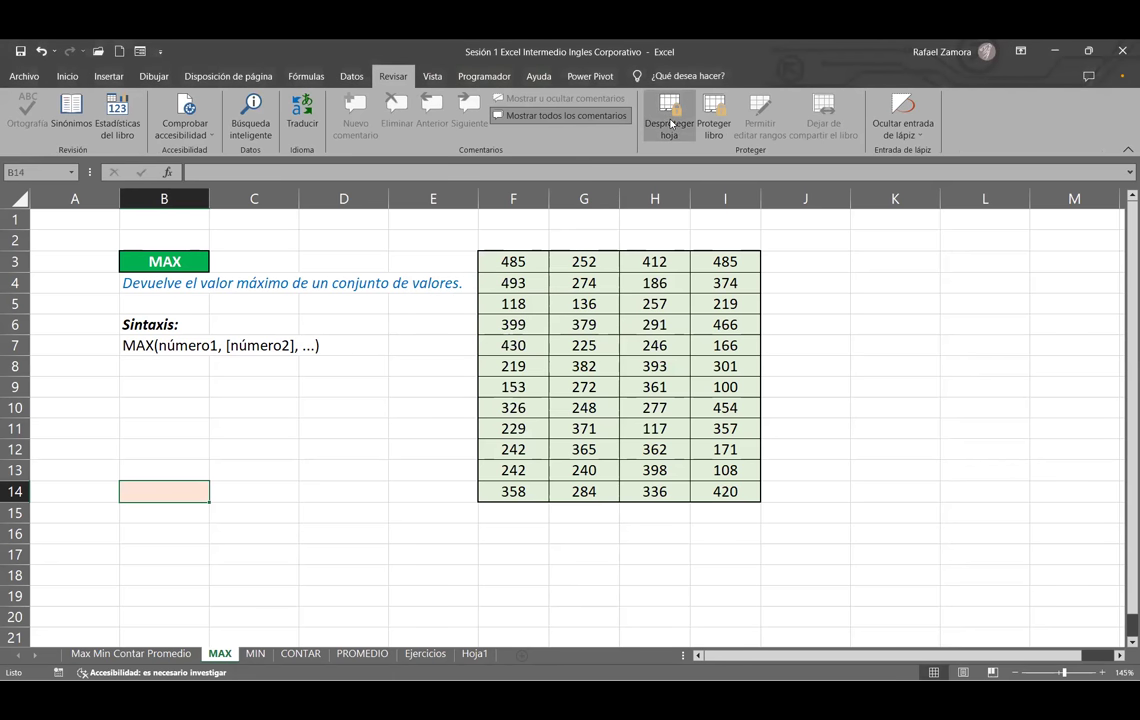
- Attempt three more unprotect passwords without success, then move on to the MIN sheet
left_click(670, 122)
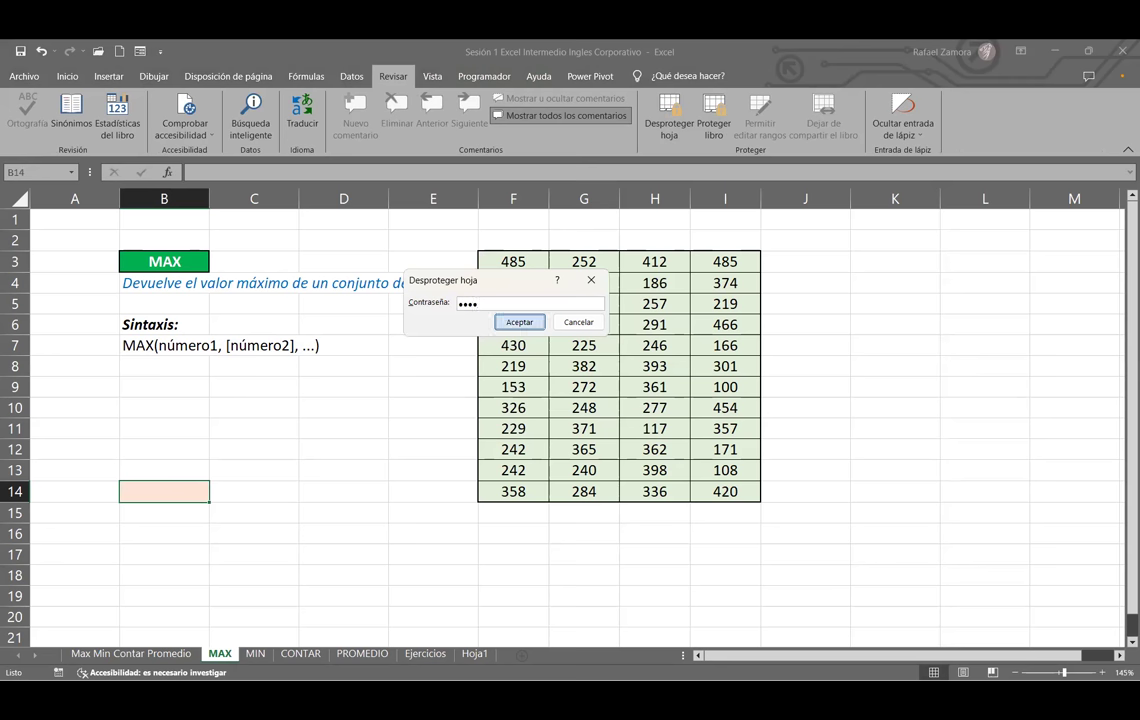
key("Return")
key("Return")
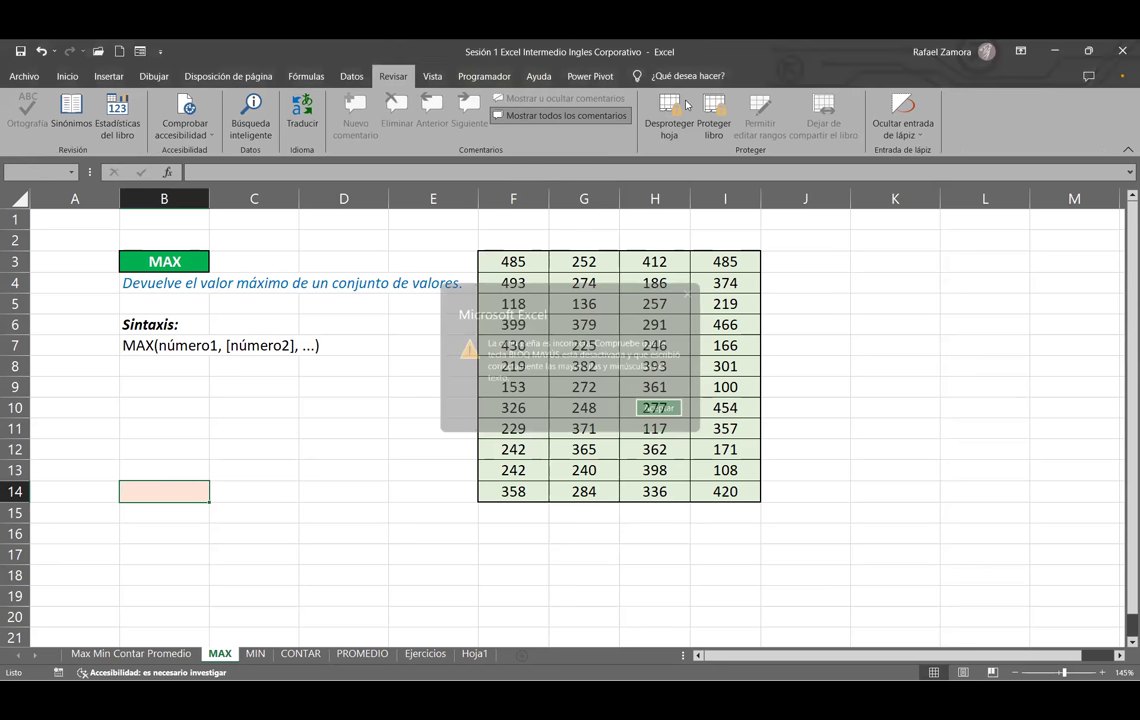
left_click(686, 104)
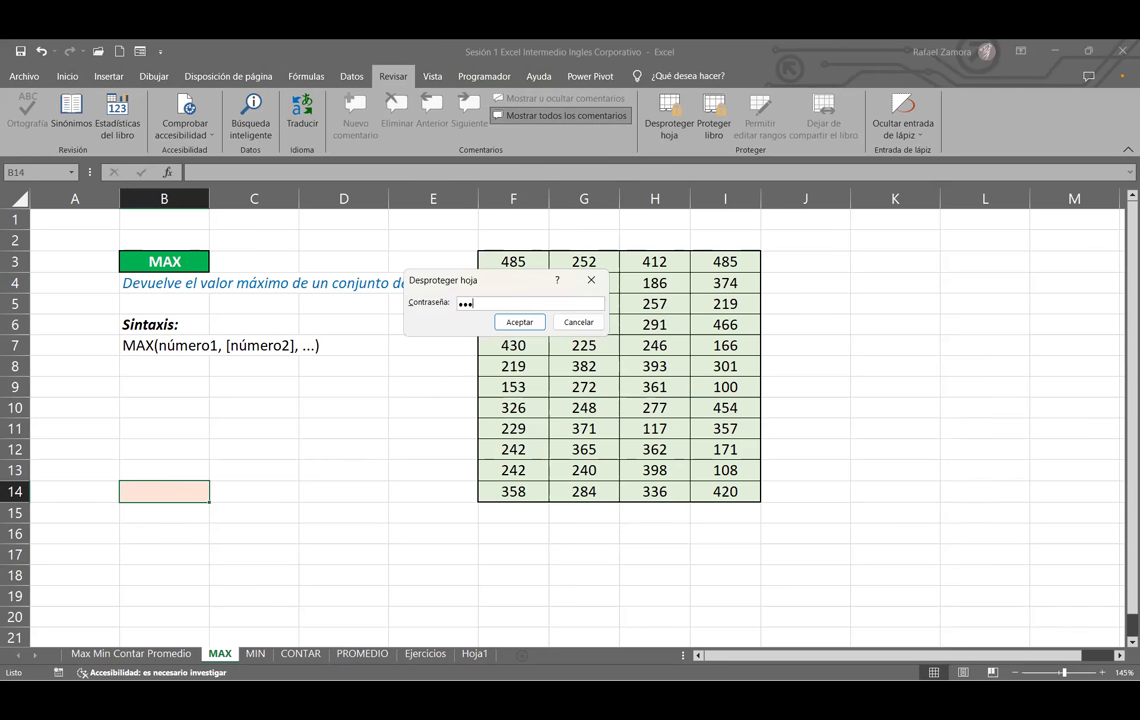
key("Return")
left_click(686, 104)
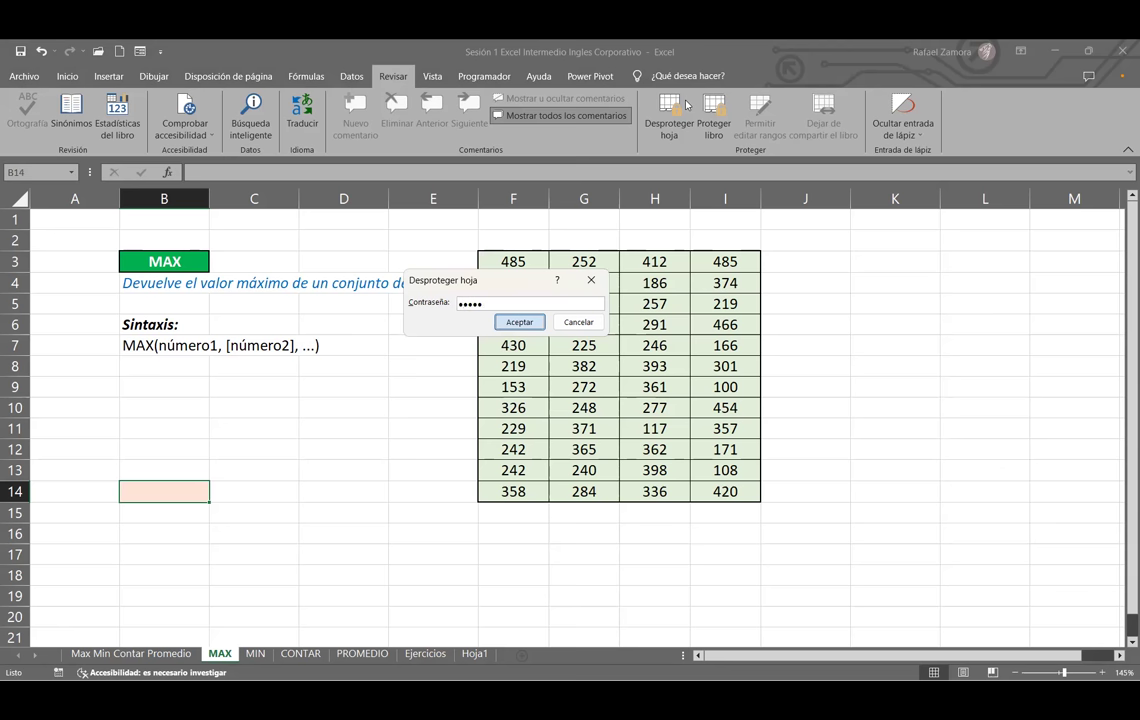
key("Return")
key("Return")
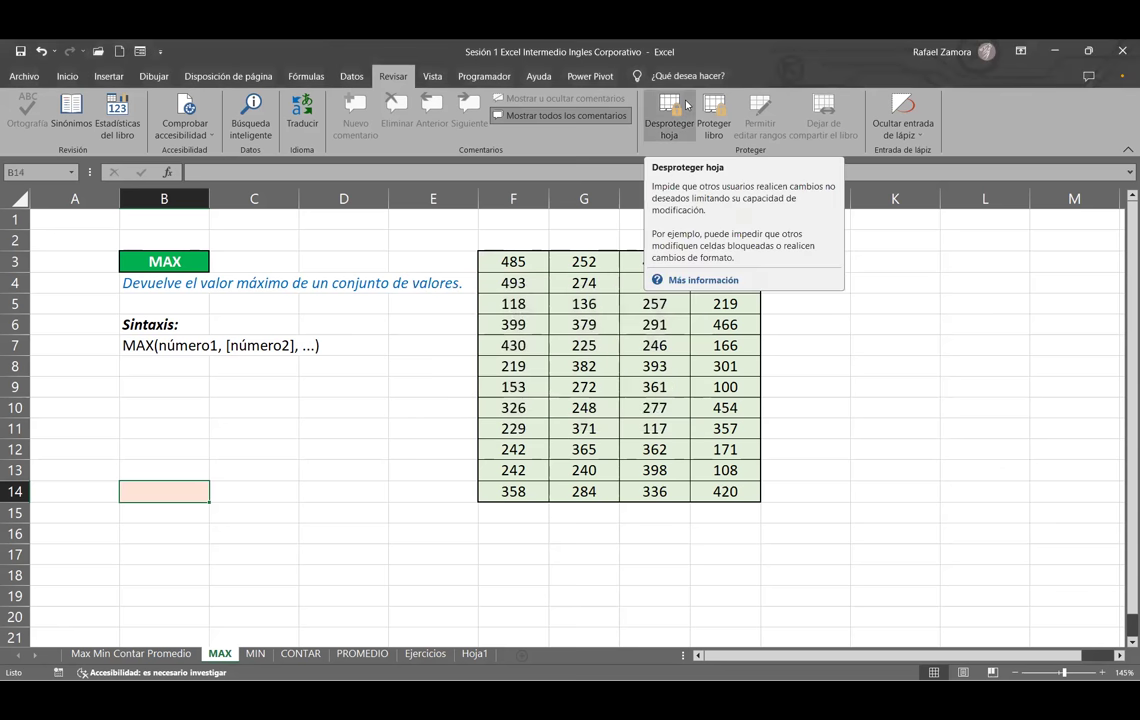
key("ctrl+Page_Down")
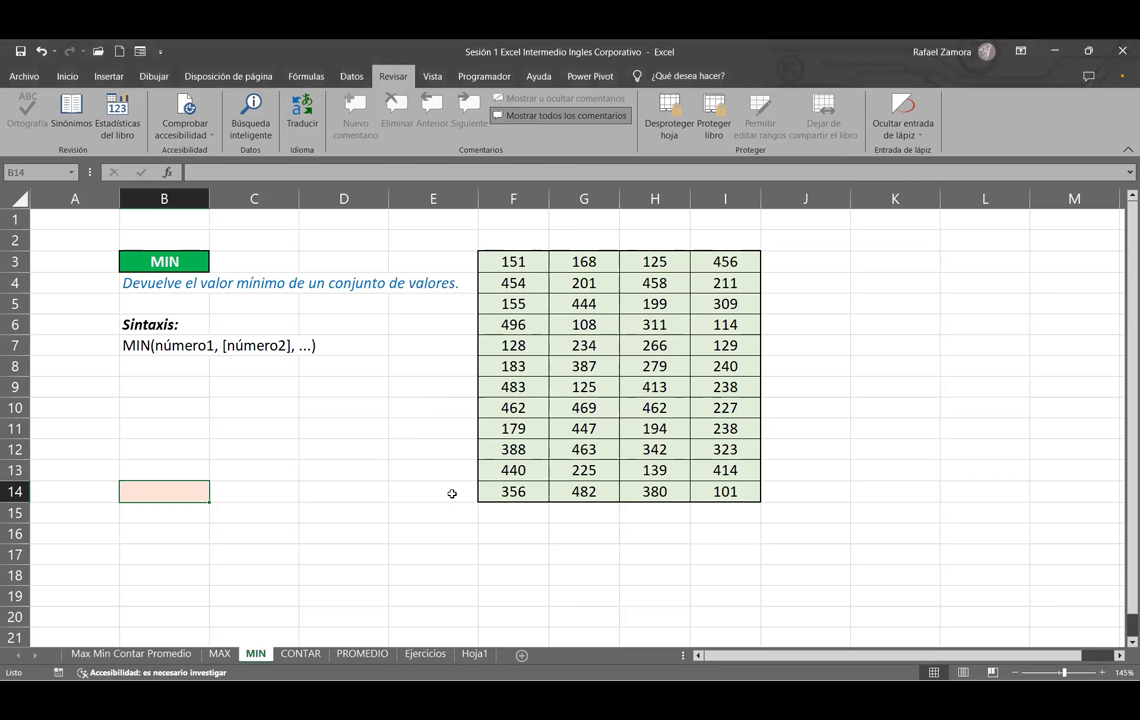
- Insert a new blank worksheet named Hoja2 with Shift+F11
key("shift+F11")
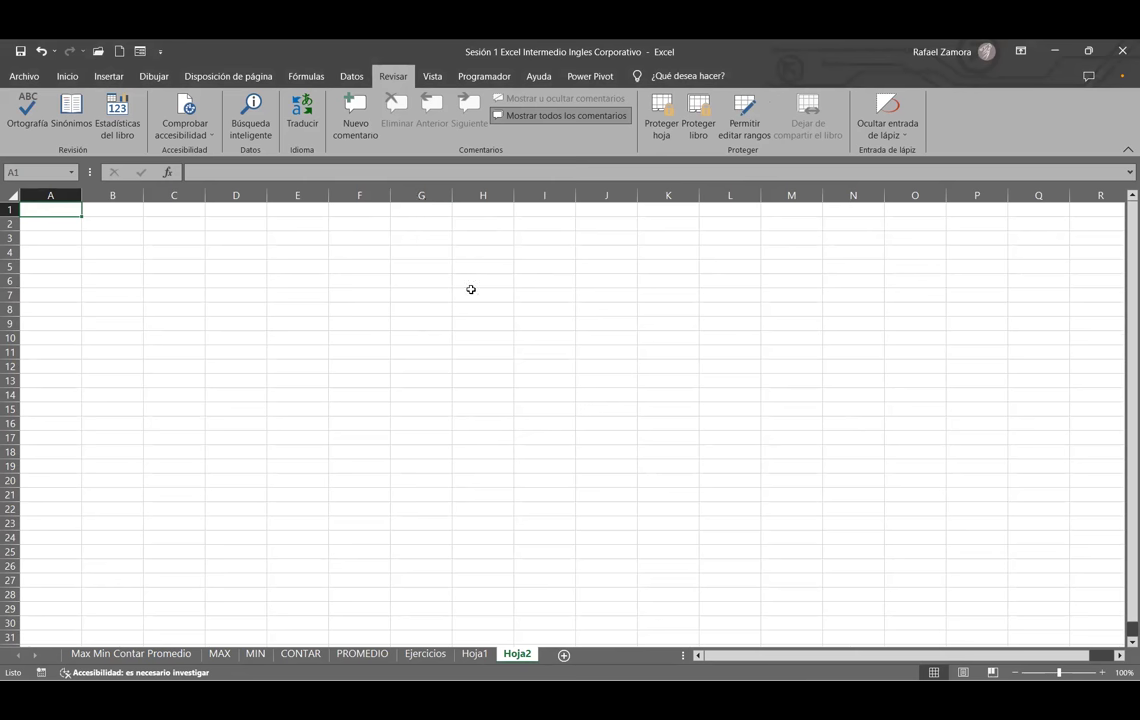
- Set columns F through I on Hoja2 to a column width of 6
scroll(471, 289, "up", 2)
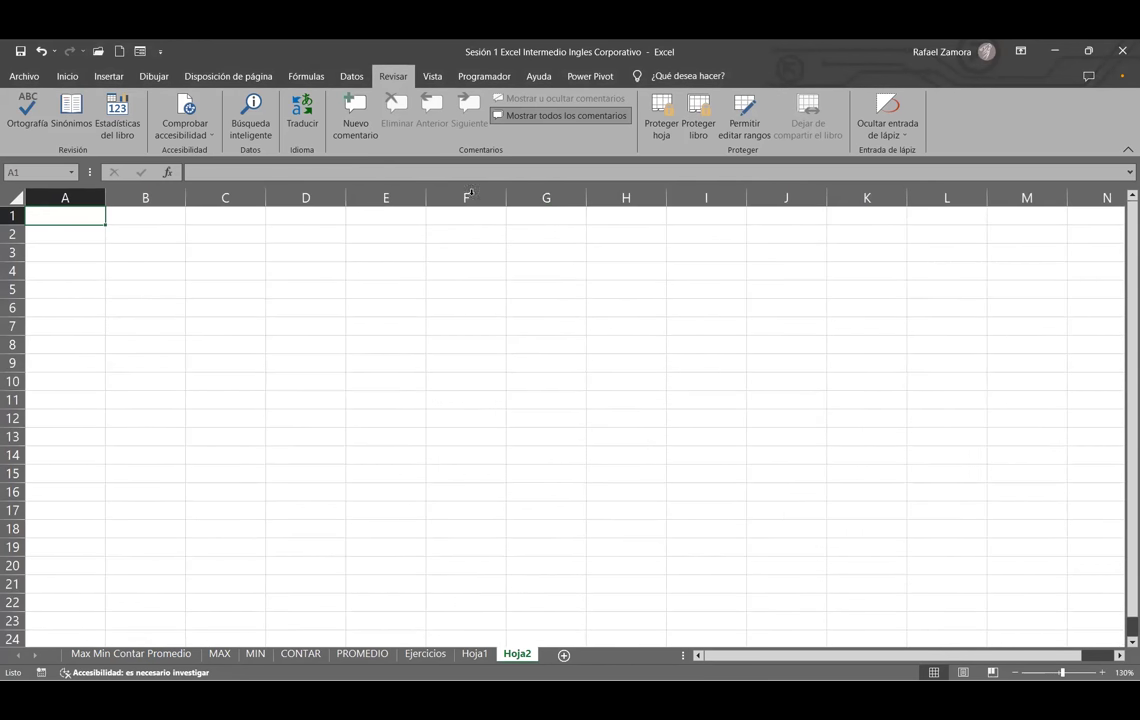
left_click_drag(471, 192, 720, 189)
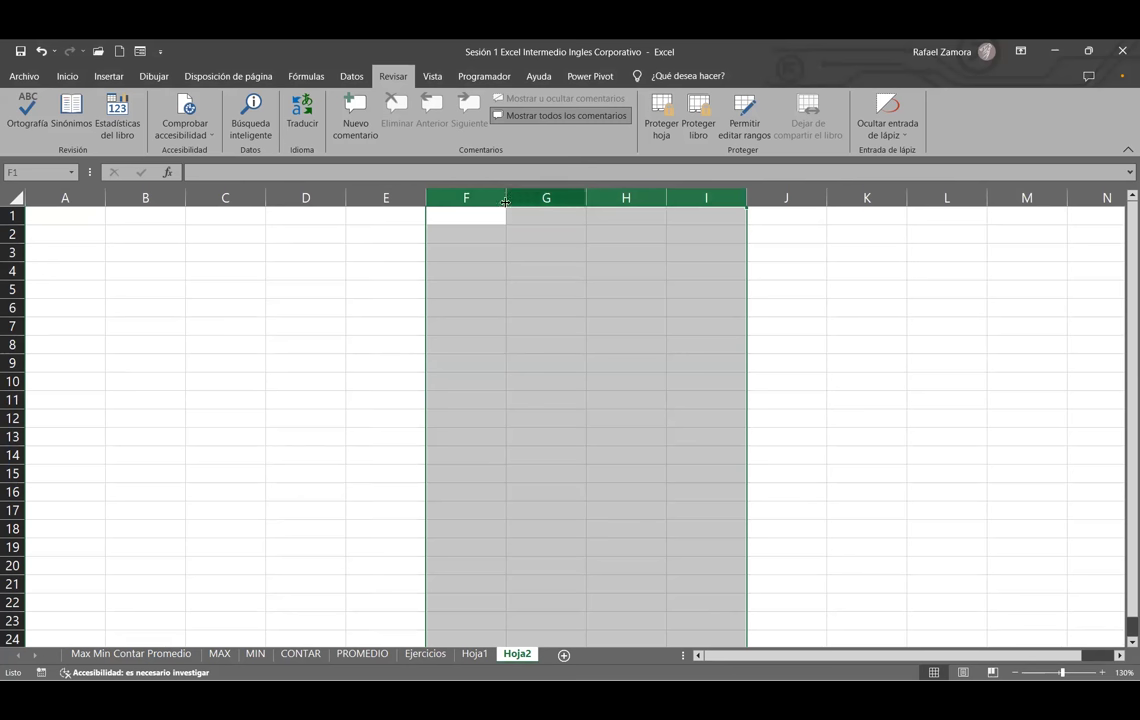
key("shift+F10")
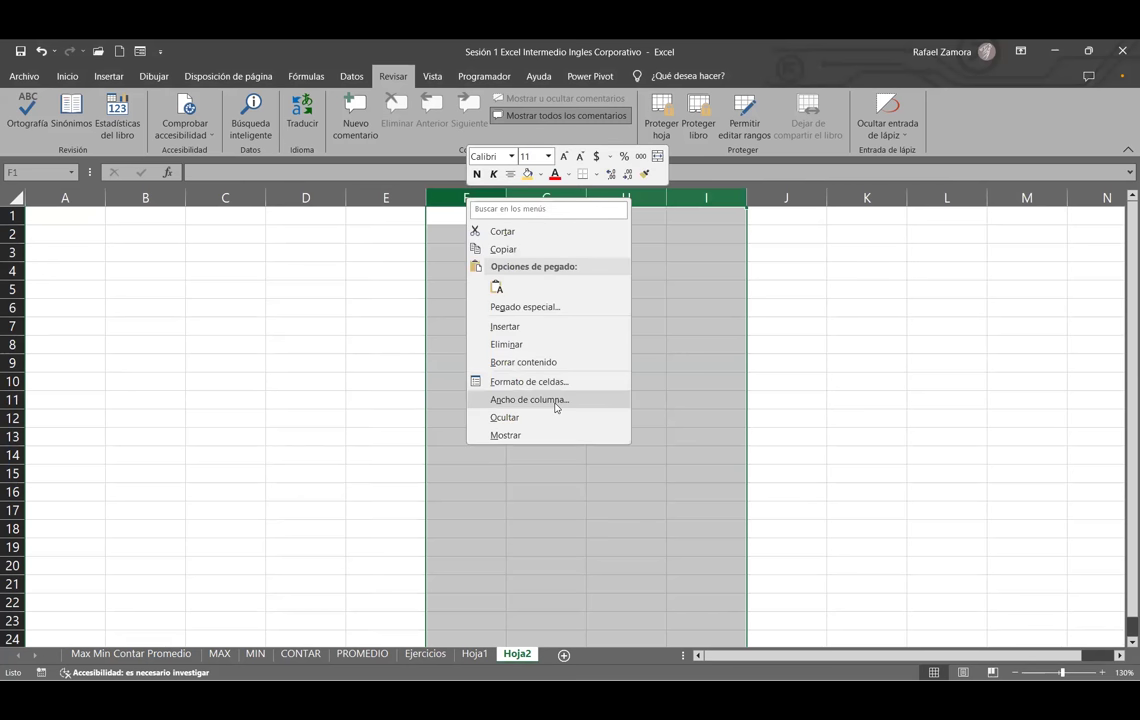
left_click(556, 400)
key("Return")
right_click(534, 253)
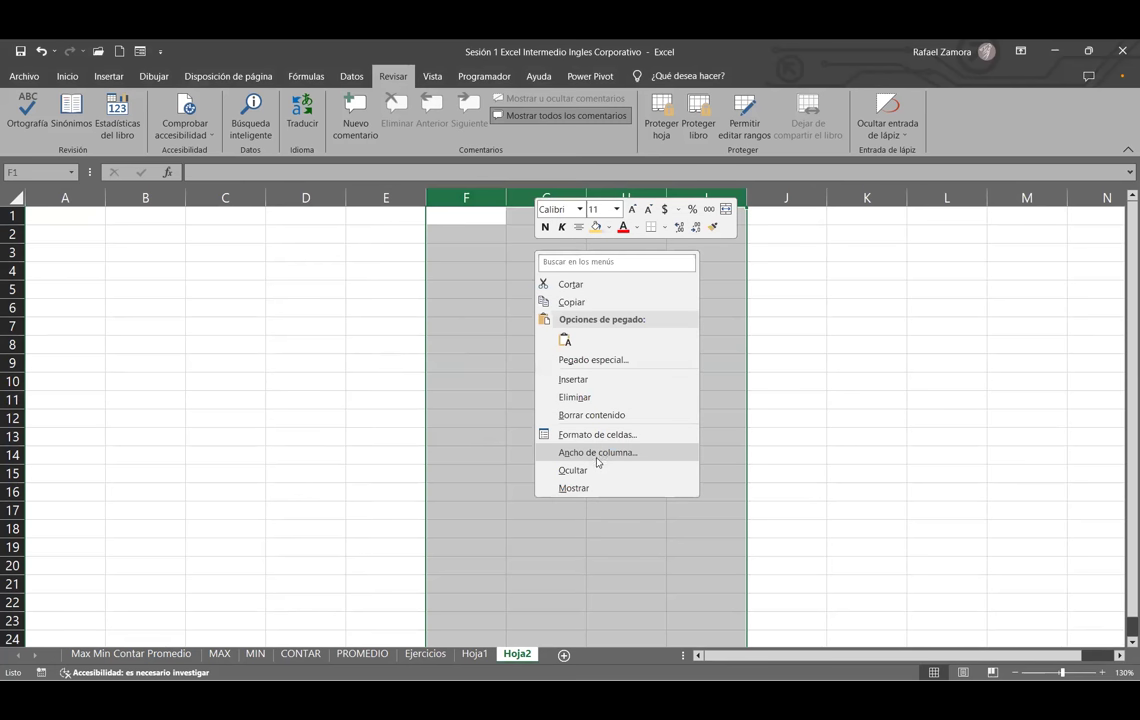
left_click(597, 452)
type("6")
key("Return")
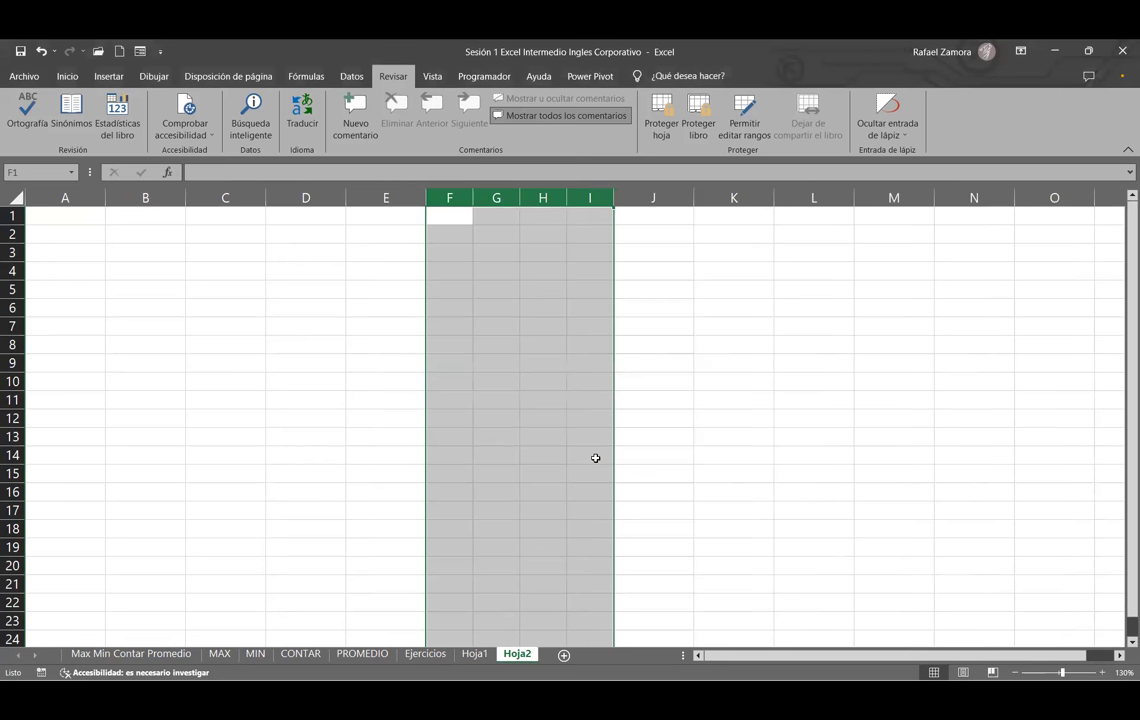
left_click(595, 458)
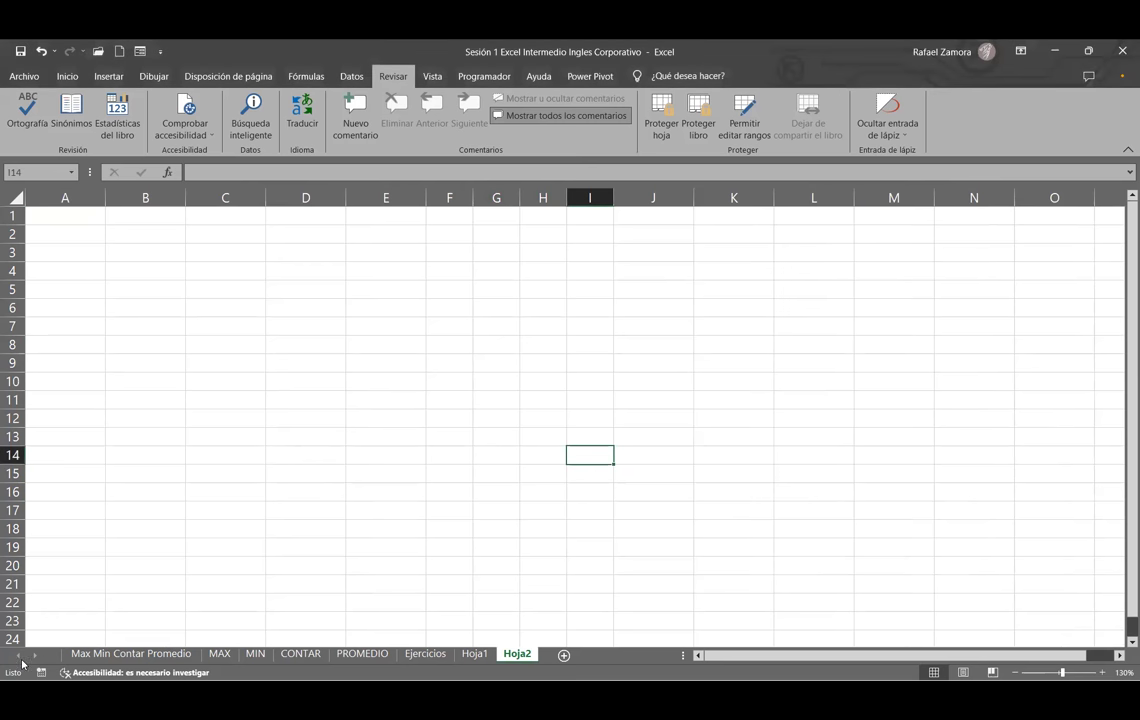
- Retry unprotecting the MAX sheet with a password, then start the blank workbook Libro4
left_click(219, 653)
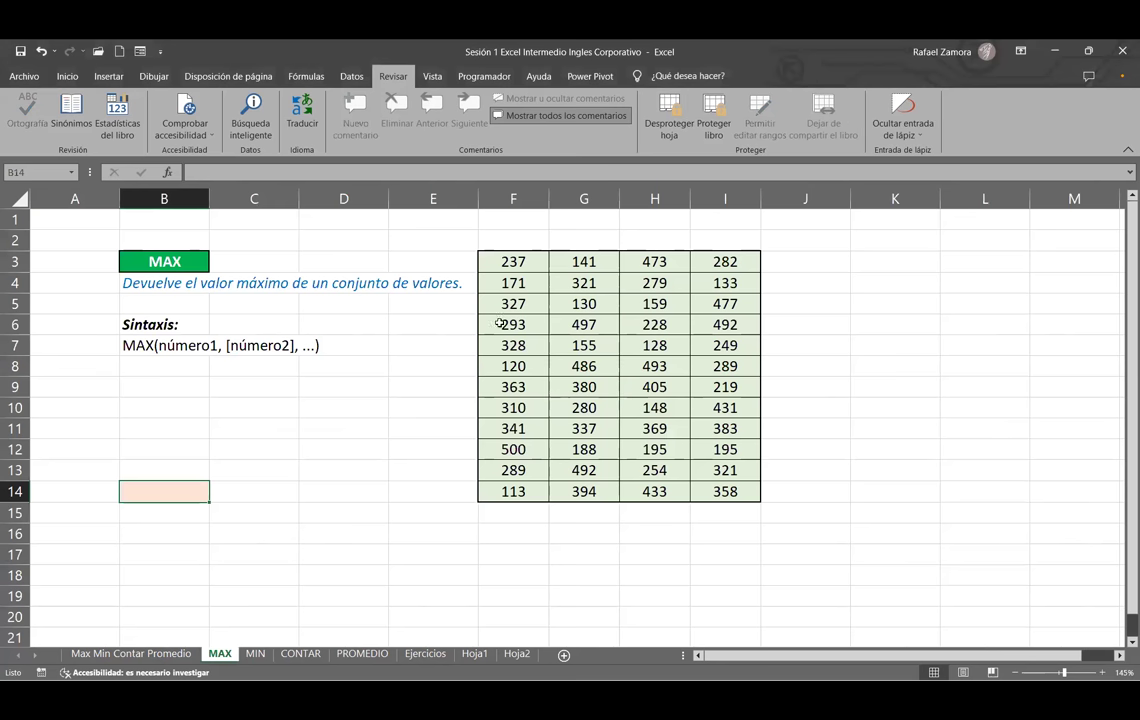
left_click(665, 116)
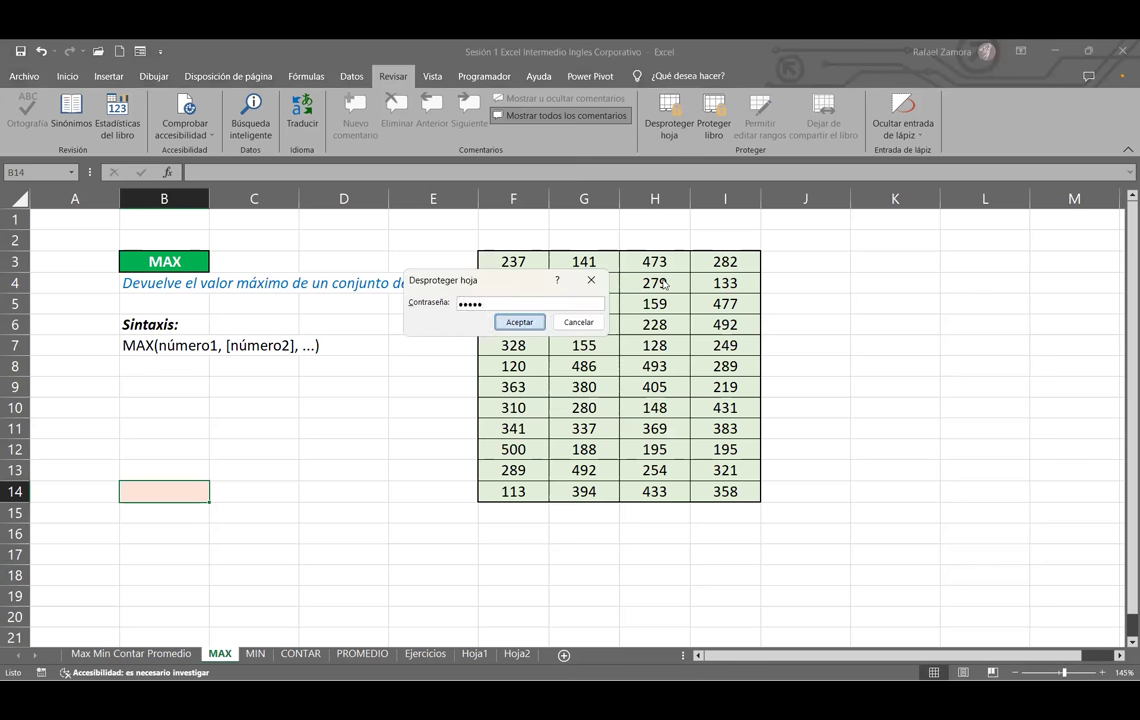
key("Return")
left_click(662, 407)
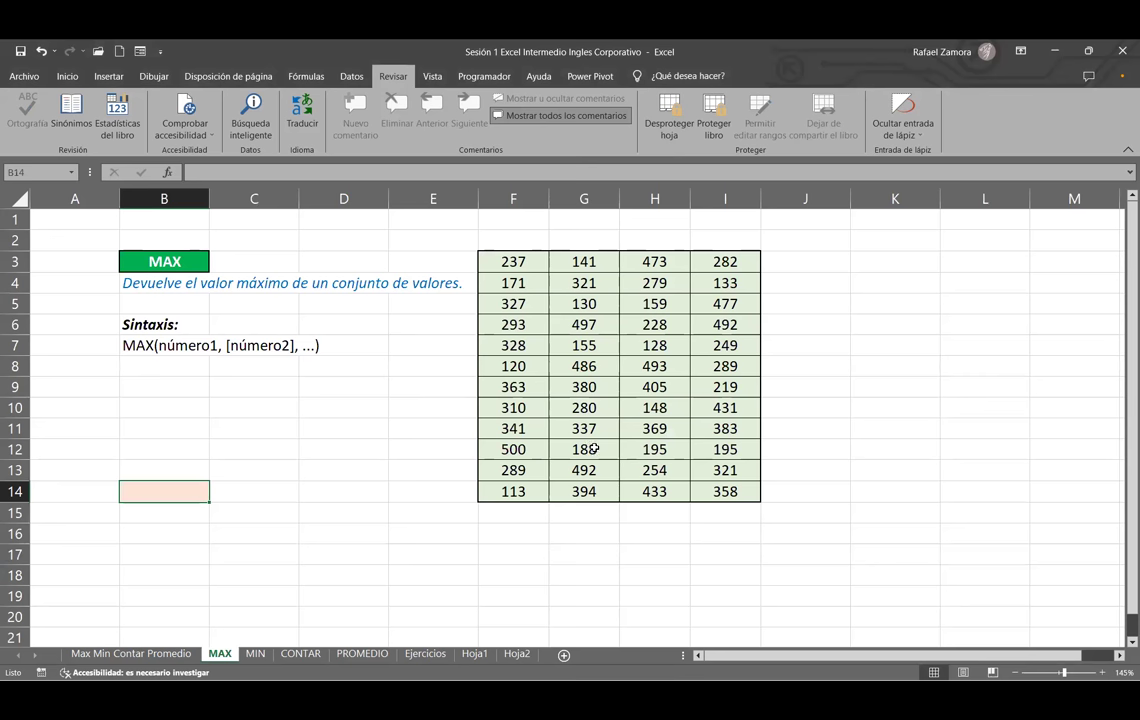
left_click(594, 449)
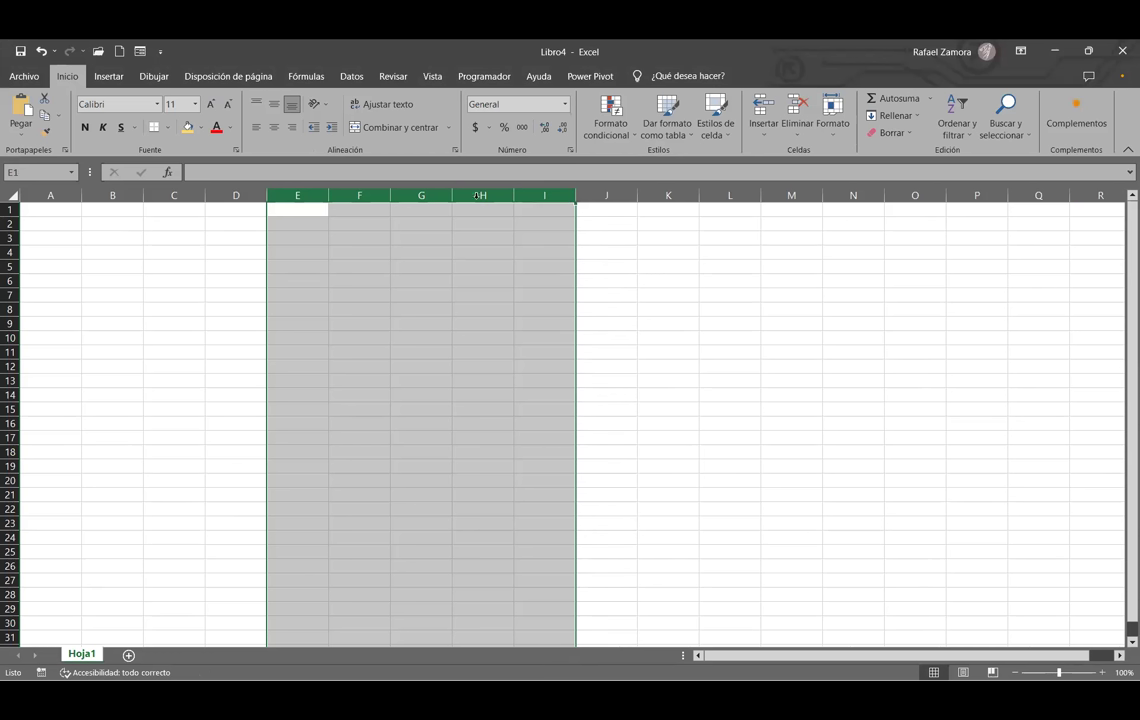
- Narrow columns E through I and centre their contents
scroll(295, 234, "up", 2)
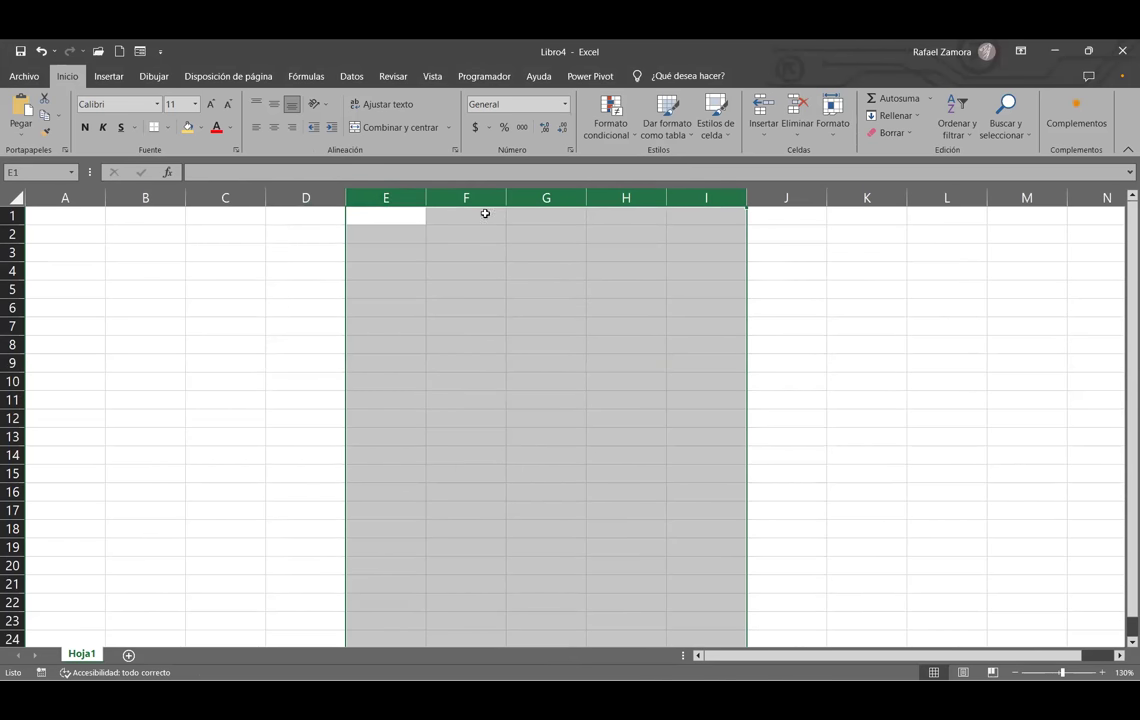
right_click(566, 260)
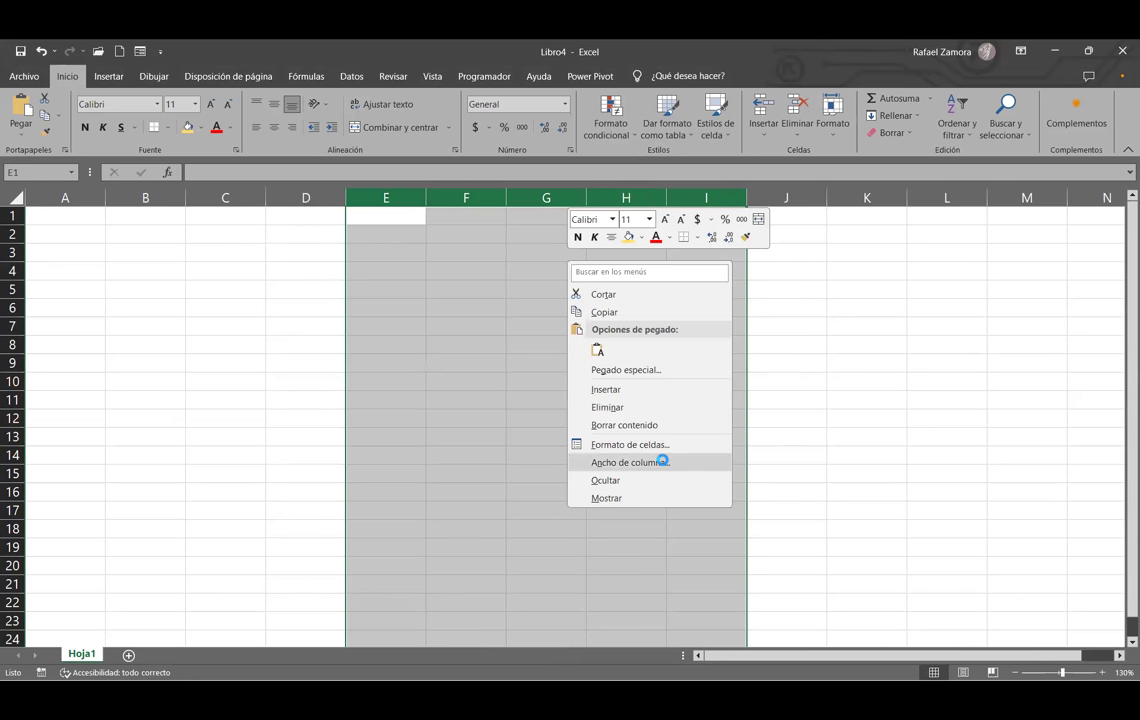
left_click(664, 464)
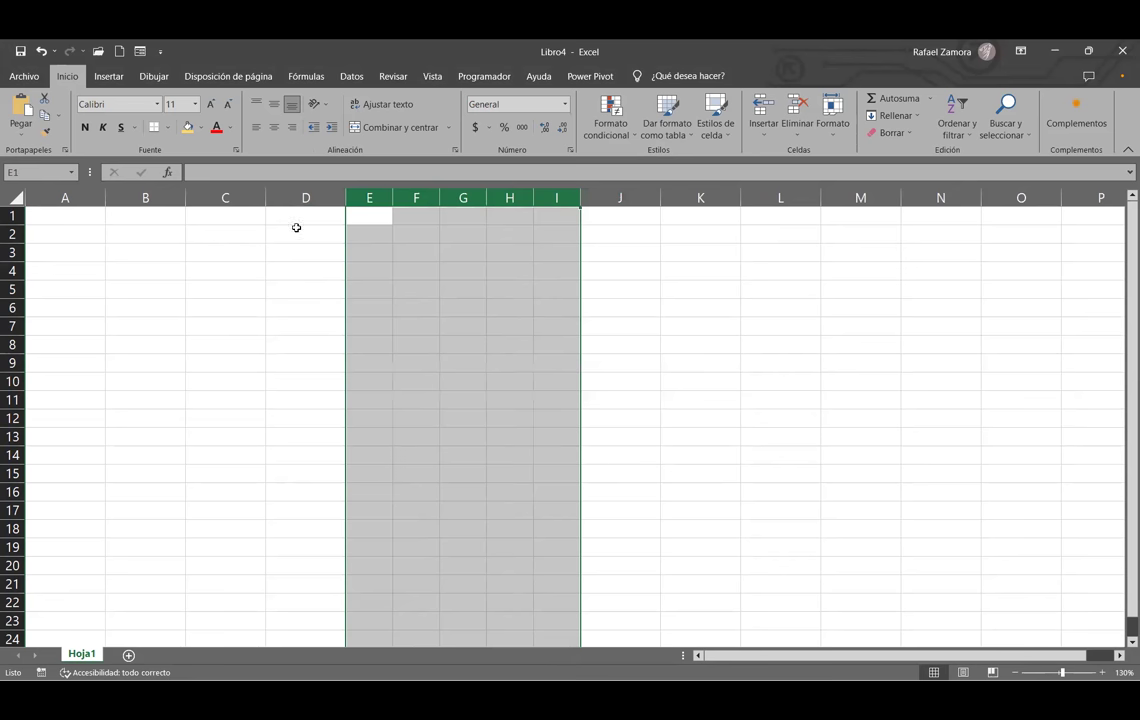
left_click(274, 127)
left_click(536, 452)
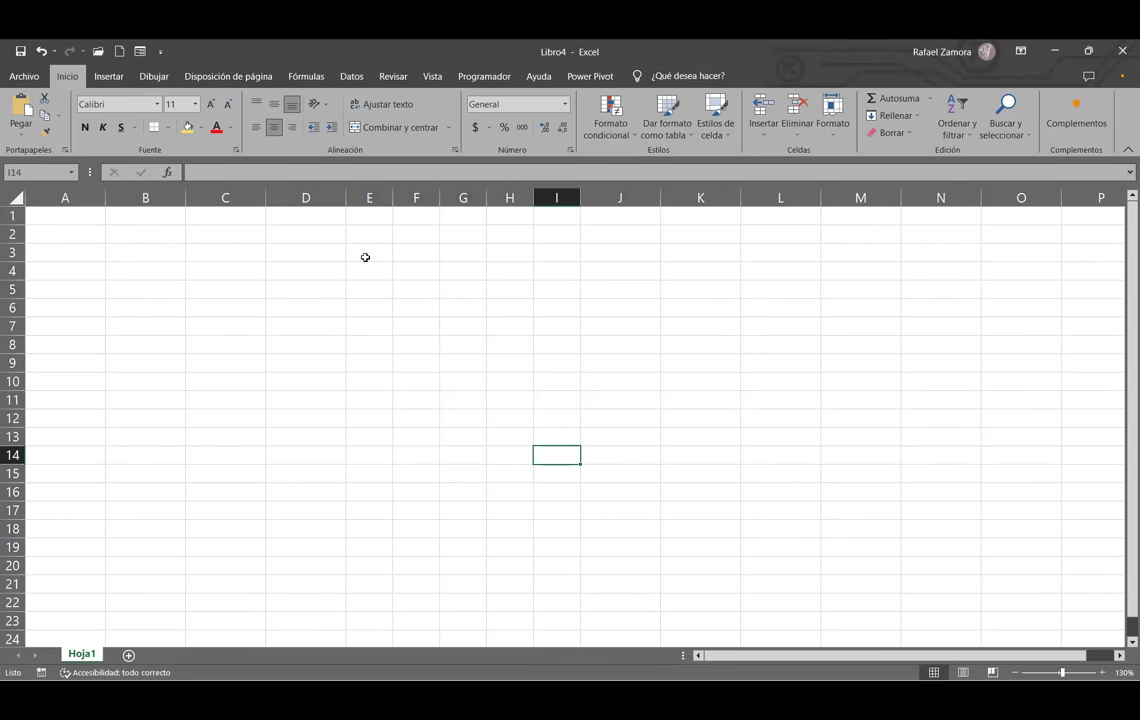
- Apply All Borders to the grid range E3:I13
left_click_drag(366, 252, 557, 437)
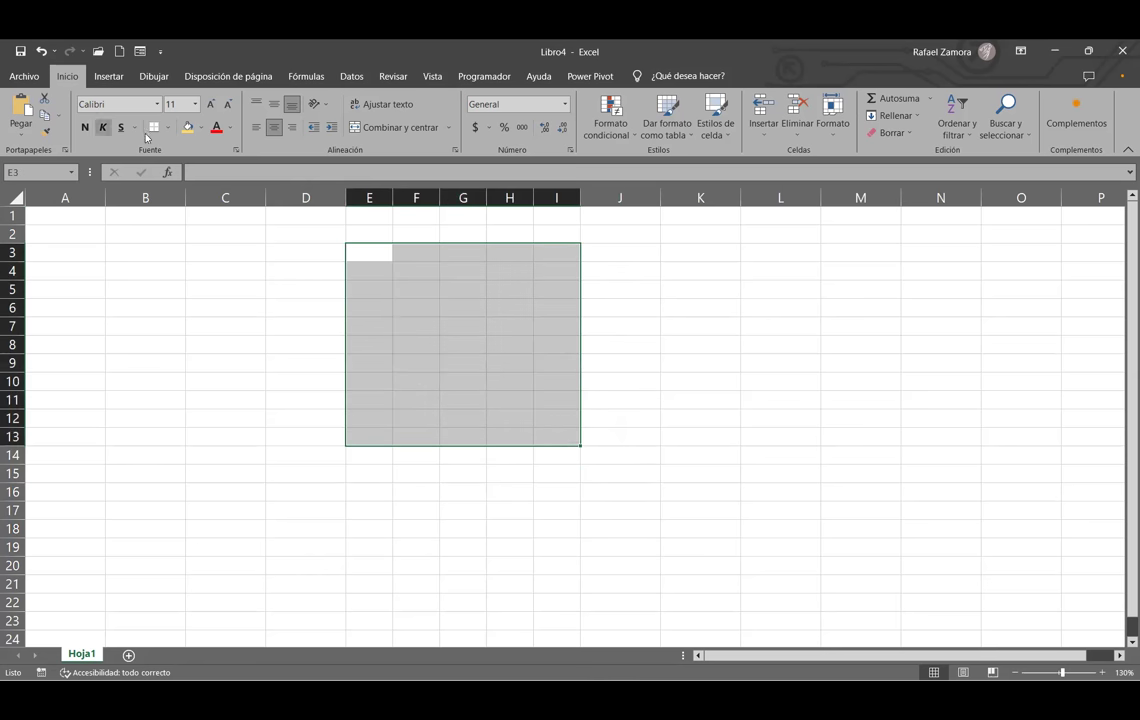
left_click(167, 127)
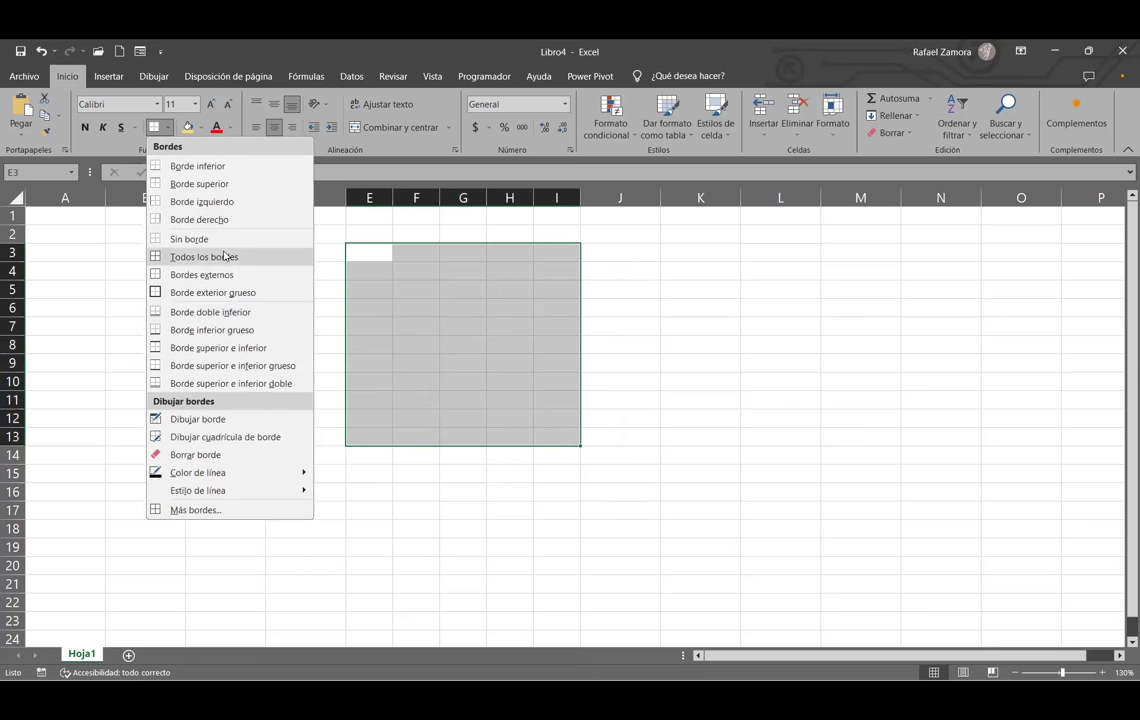
left_click(224, 256)
left_click(783, 421)
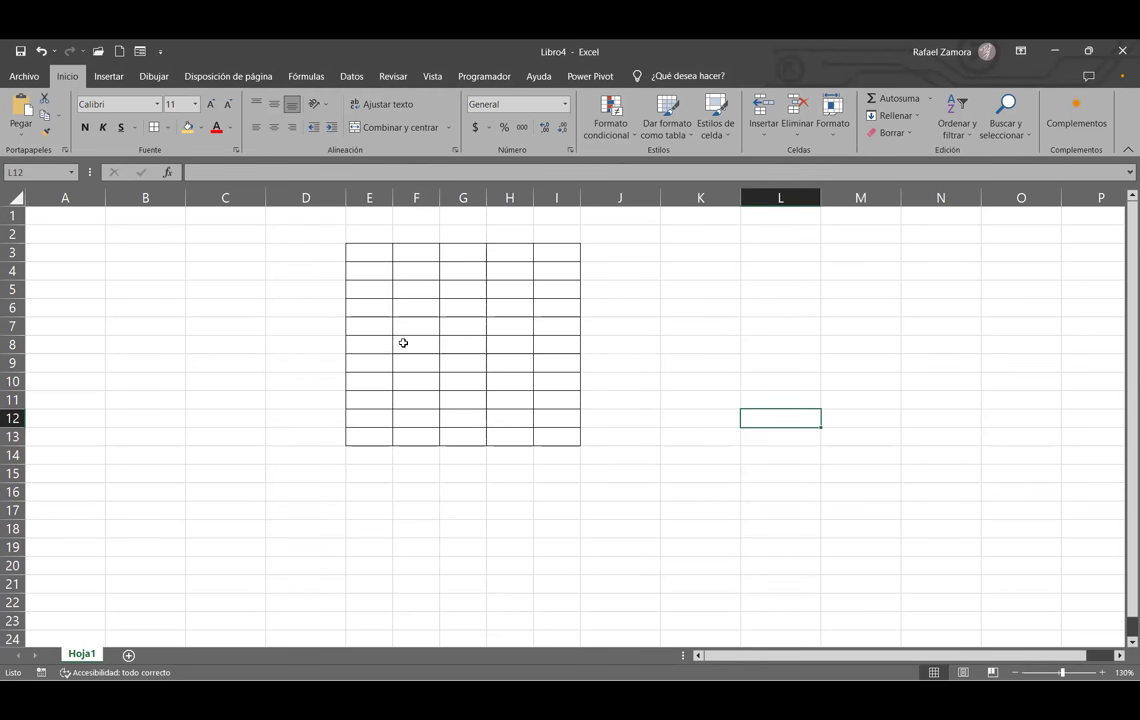
left_click(369, 197)
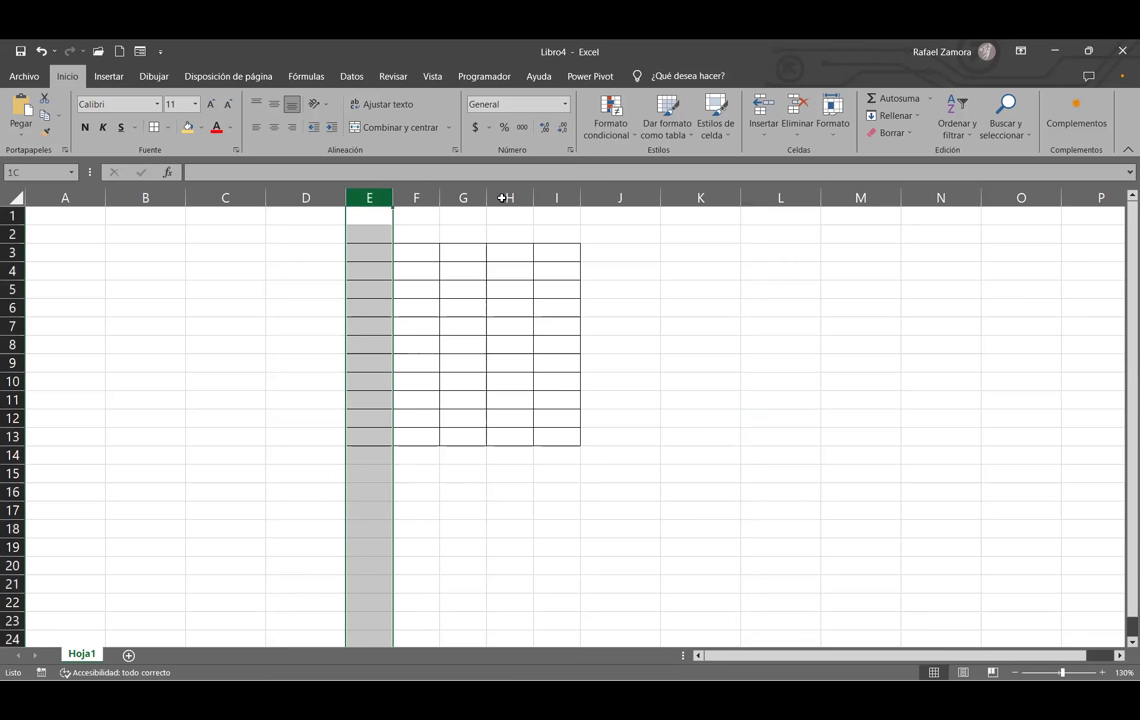
left_click_drag(557, 208, 557, 205)
right_click(557, 205)
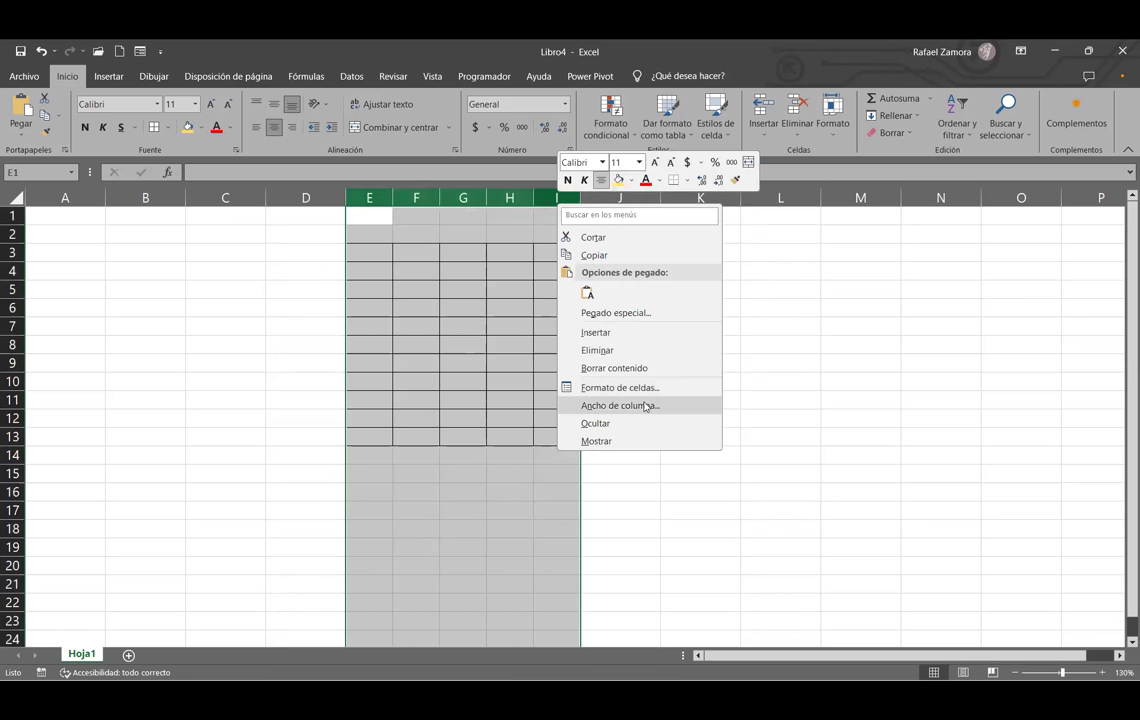
left_click(646, 406)
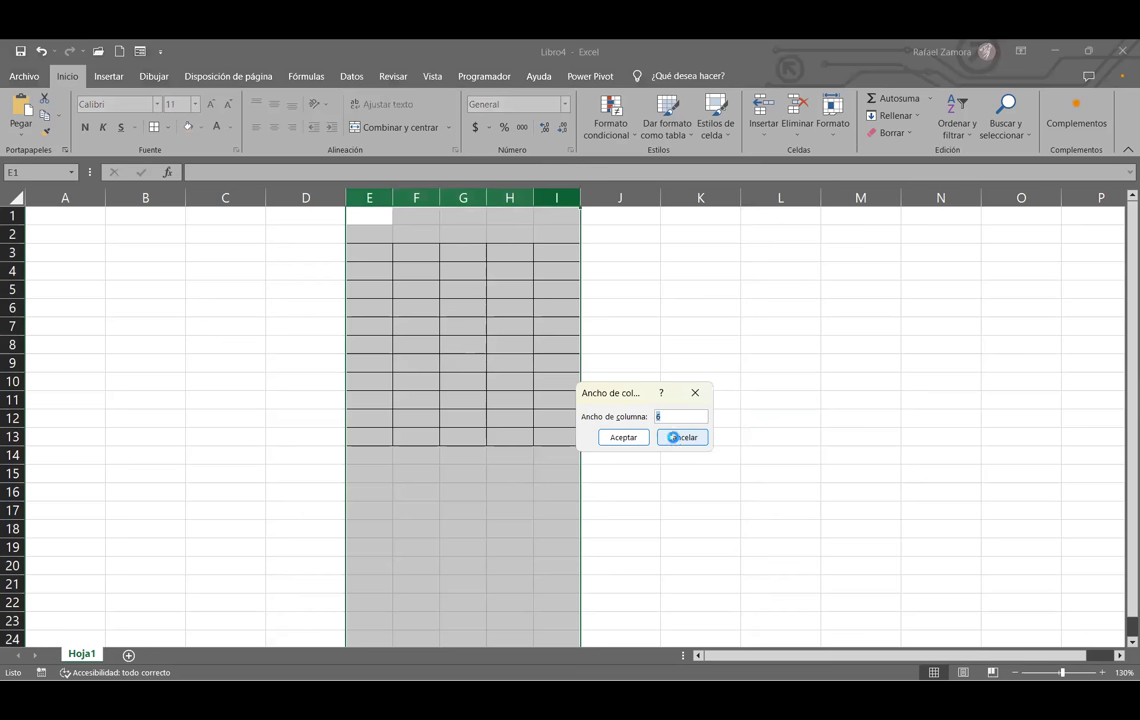
left_click(675, 441)
left_click(460, 308)
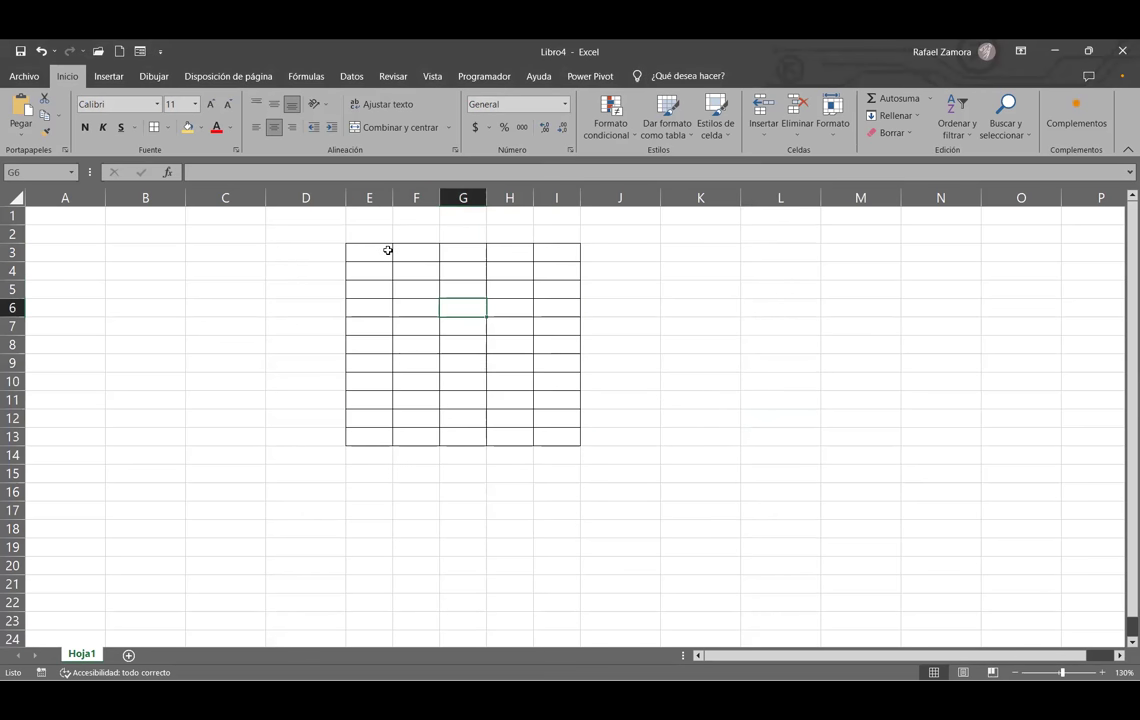
left_click_drag(388, 250, 466, 395)
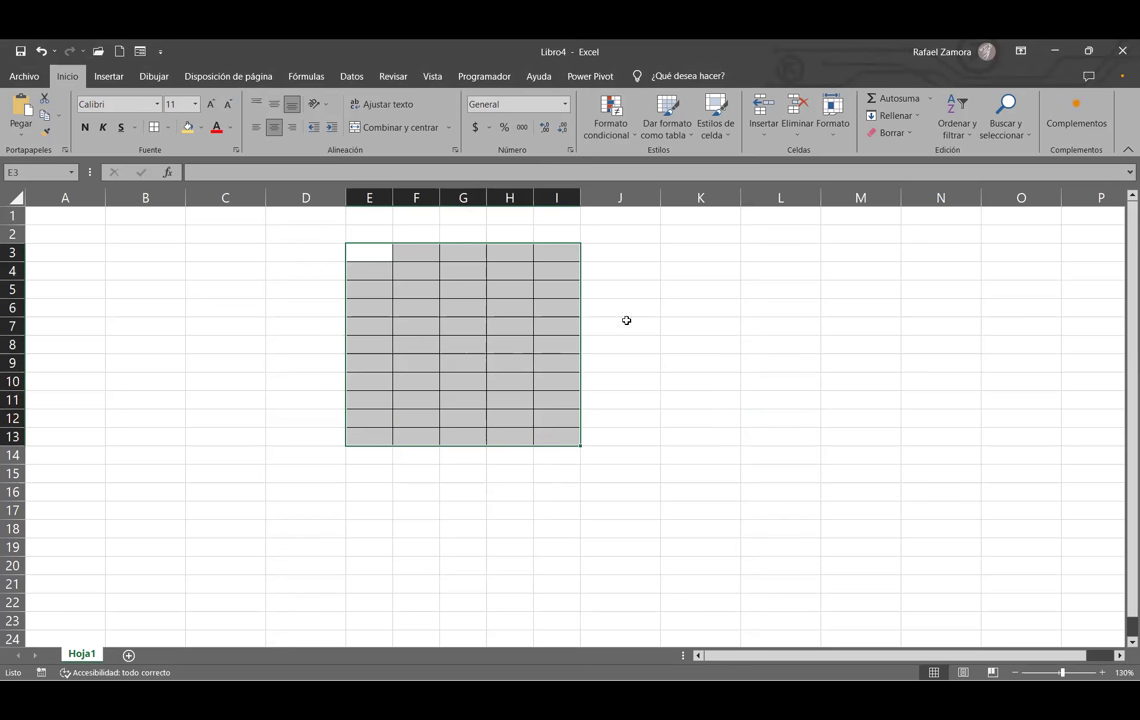
scroll(606, 333, "up", 2, "ctrl")
scroll(603, 333, "up", 1, "ctrl")
left_click(578, 328)
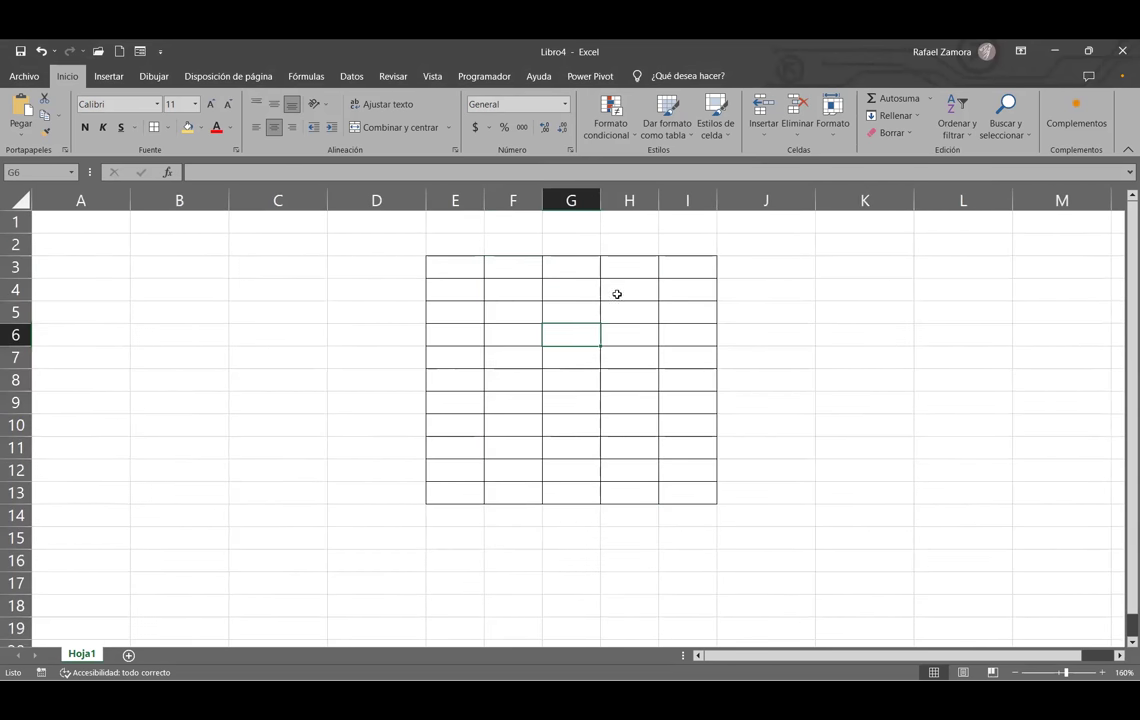
left_click(456, 264)
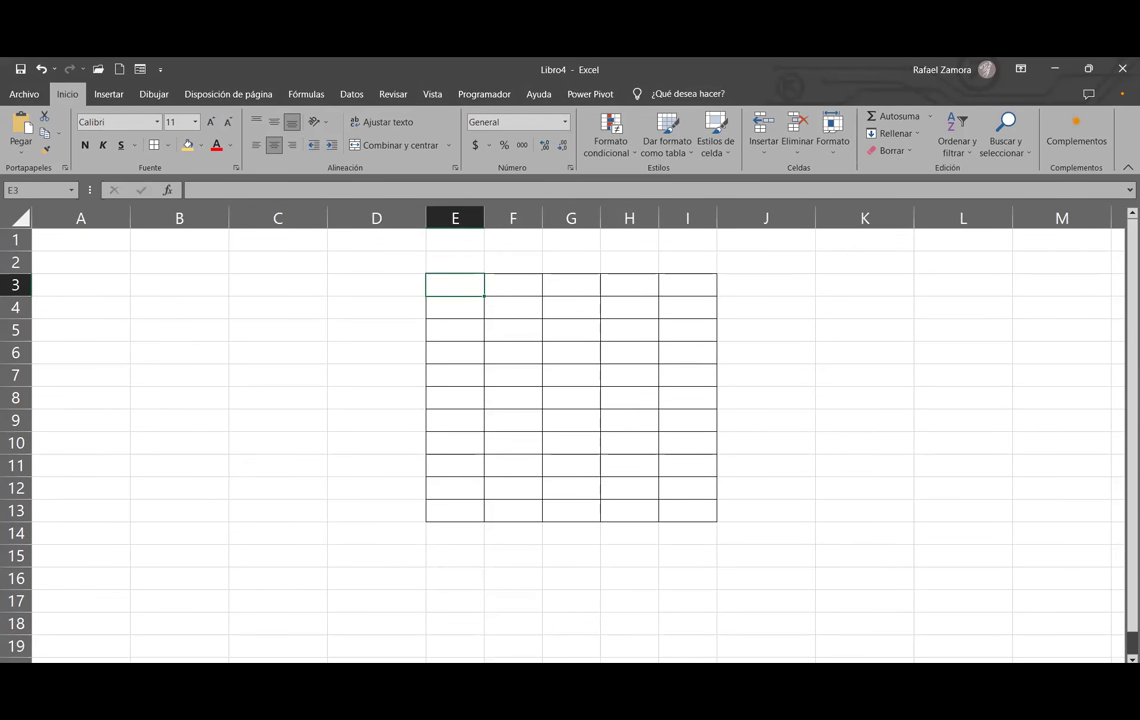
left_click_drag(705, 376, 765, 376)
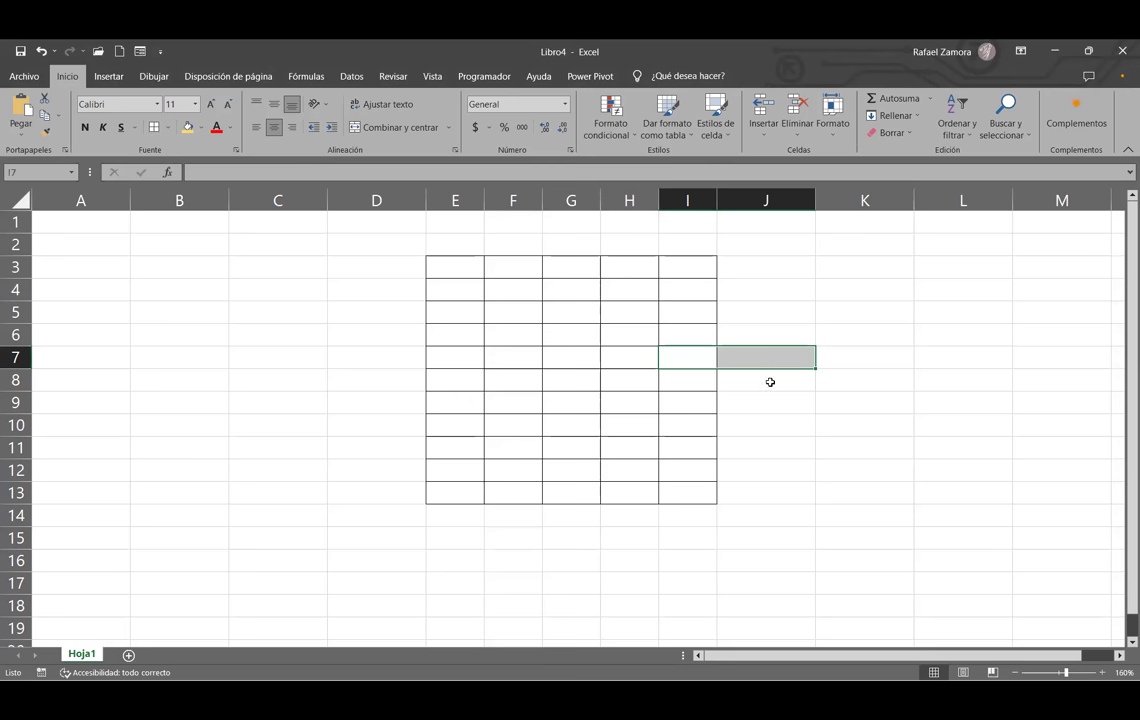
left_click(875, 473)
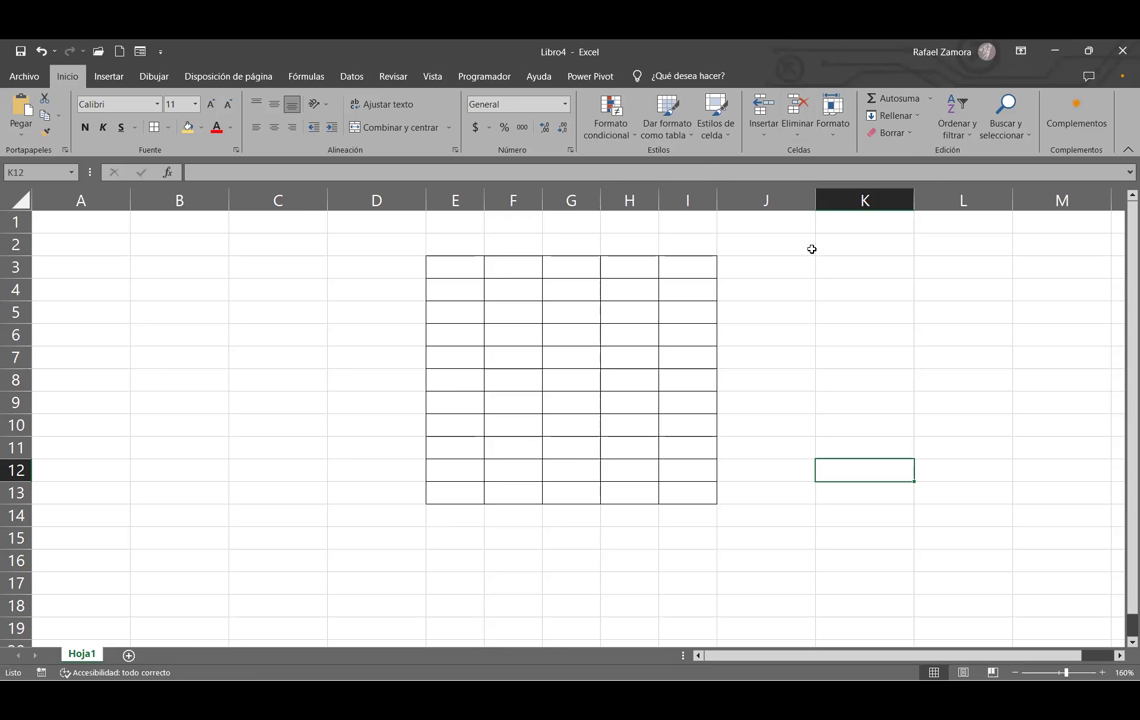
left_click(612, 337)
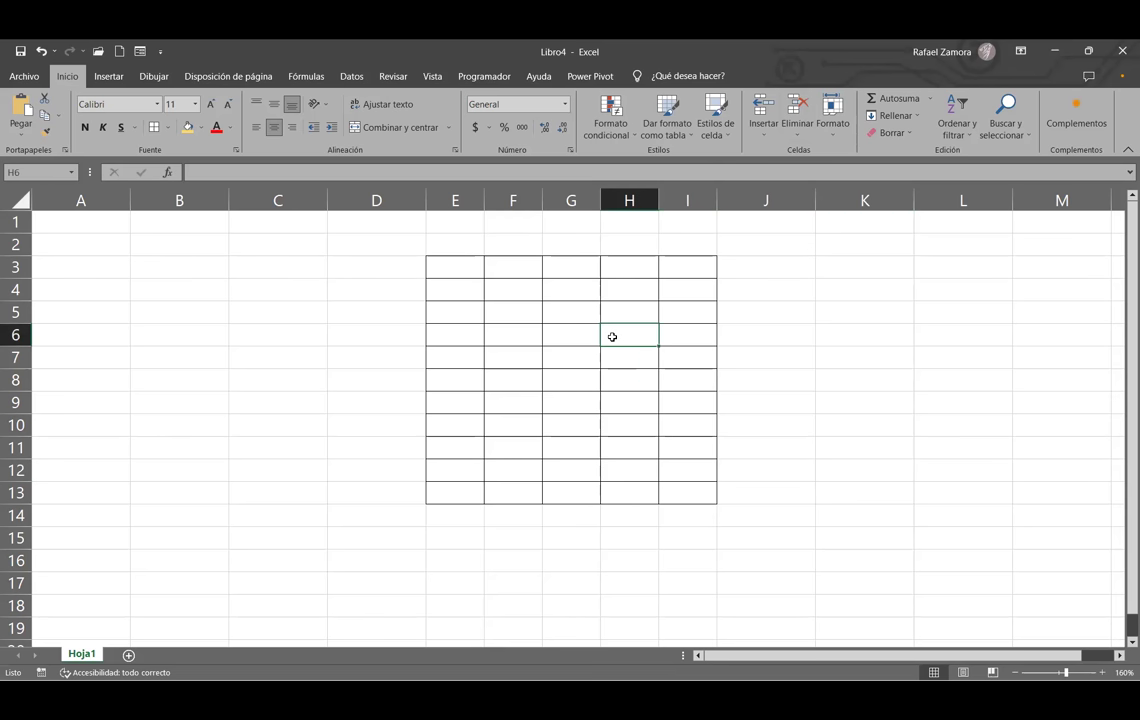
double_click(478, 266)
type("=")
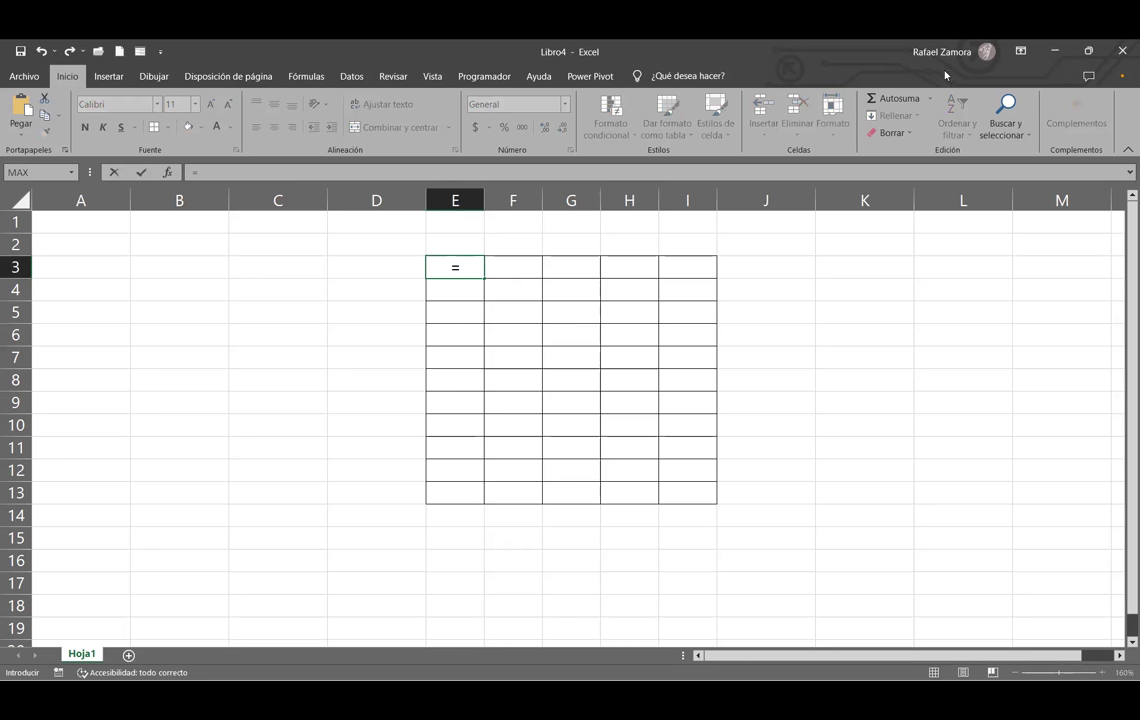
left_click(470, 265)
key("Escape")
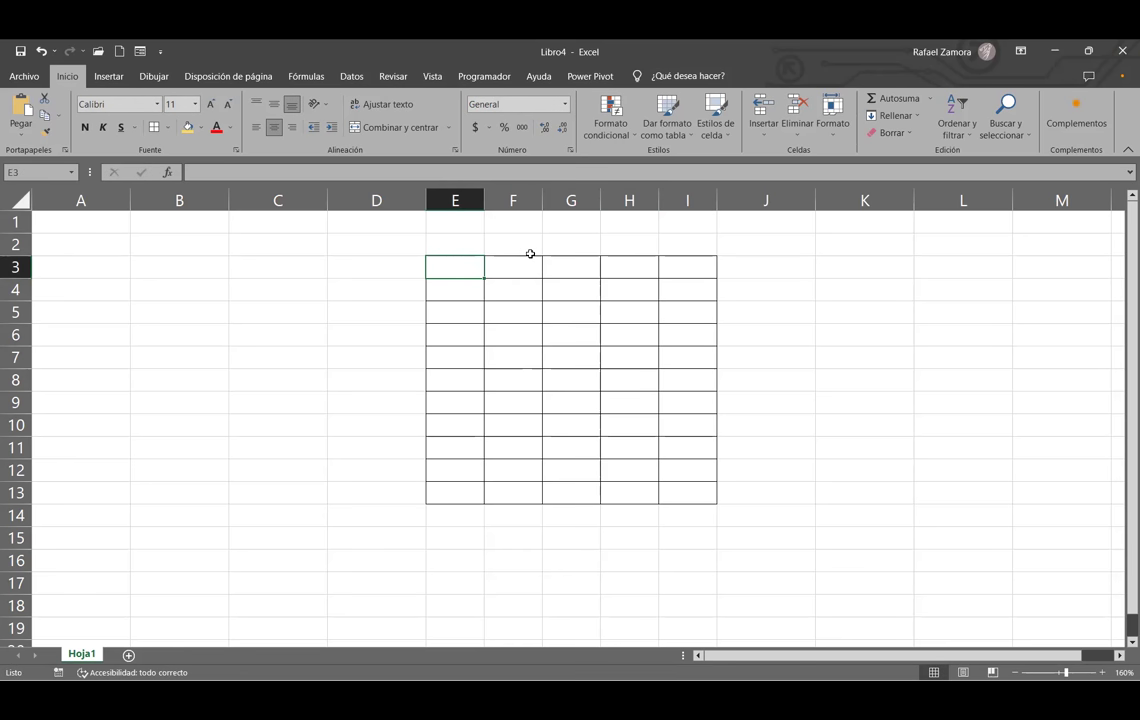
left_click(491, 308)
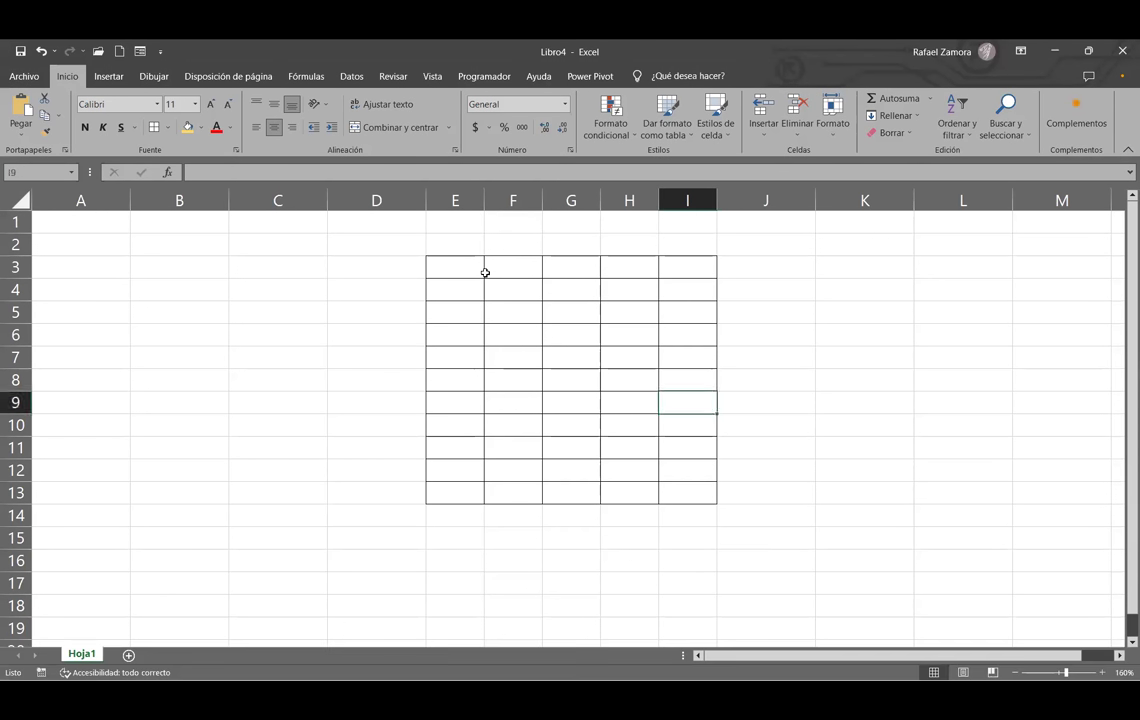
left_click(461, 270)
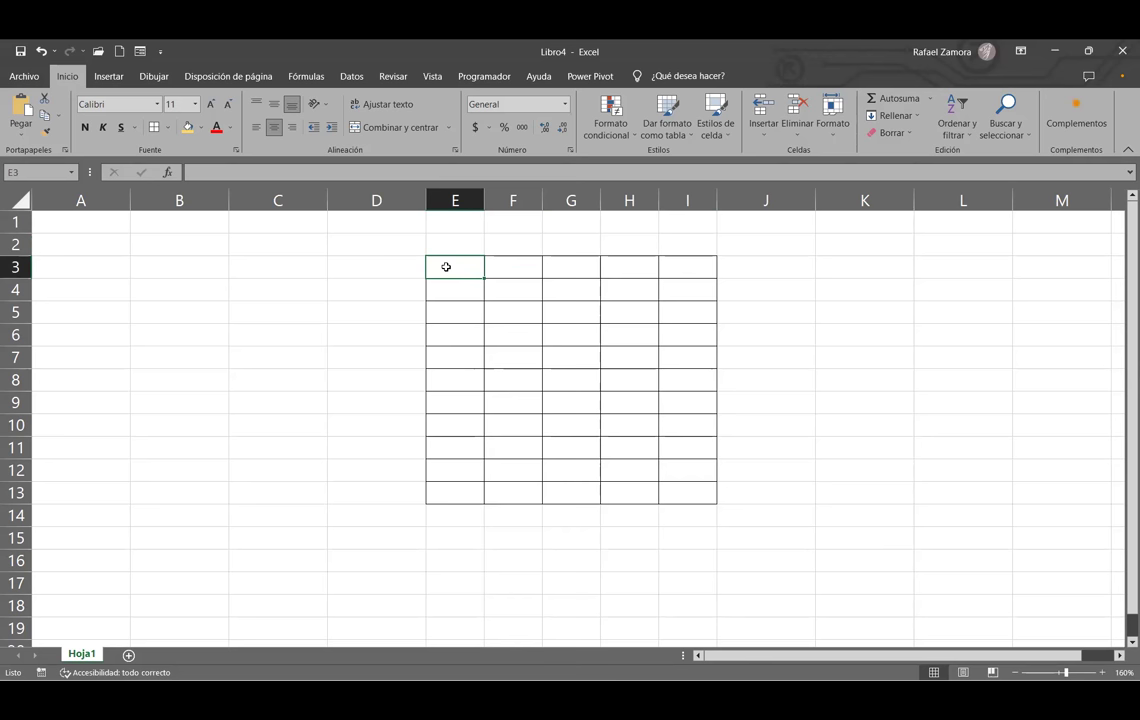
- Build =ALEATORIO.ENTRE(100,500) in E3 using the function autocomplete list
double_click(446, 267)
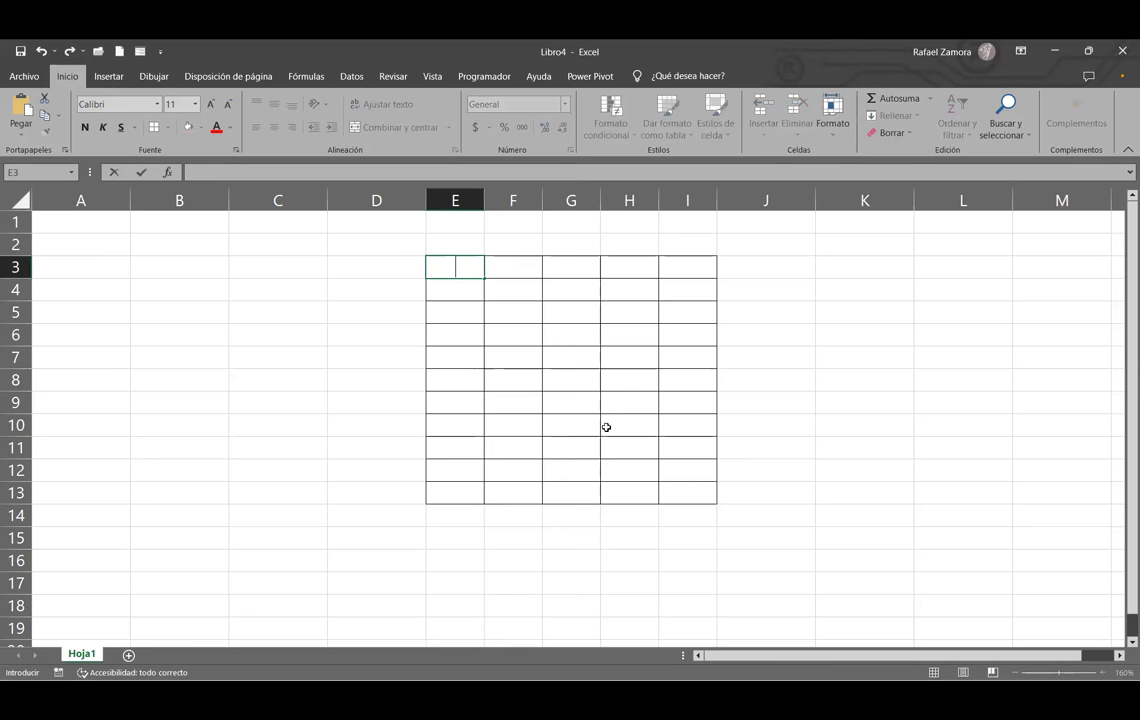
type("=")
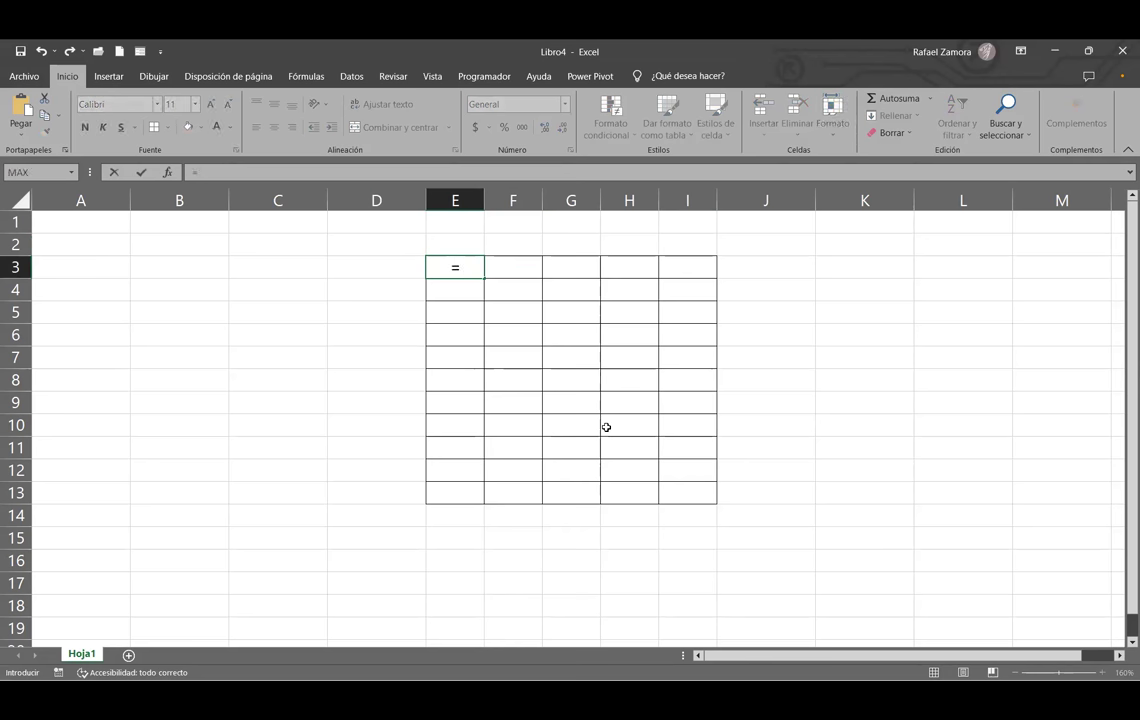
type("ale")
key("Down")
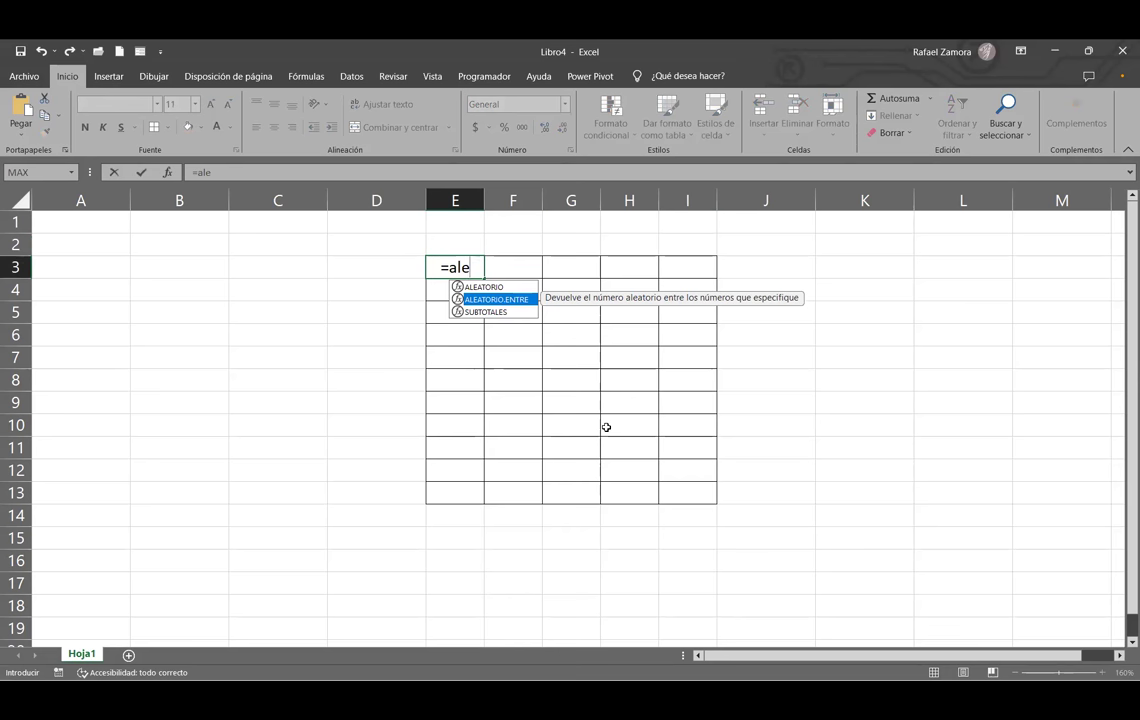
double_click(522, 300)
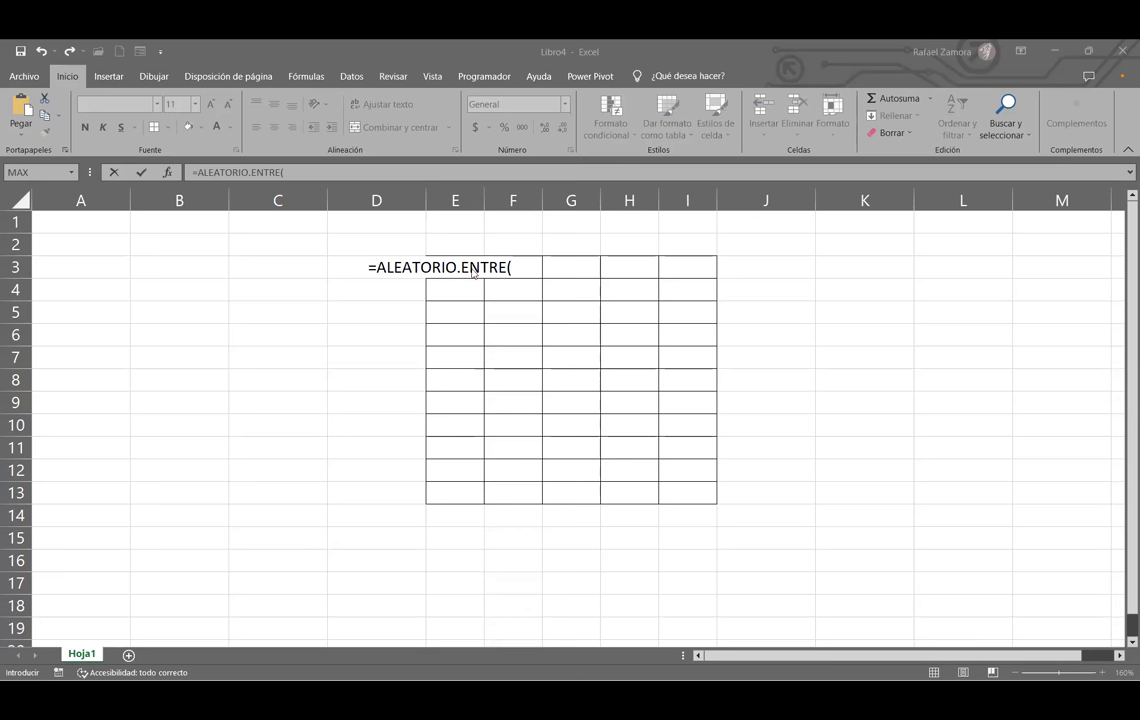
left_click(533, 268)
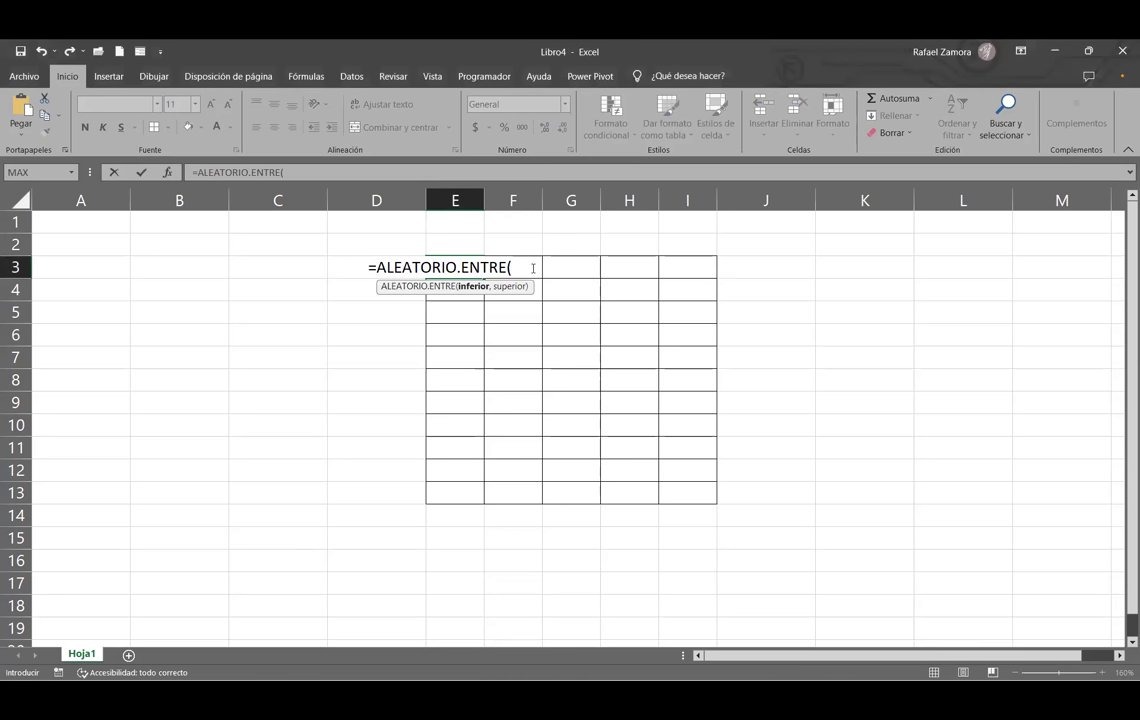
type("100")
type(",500)")
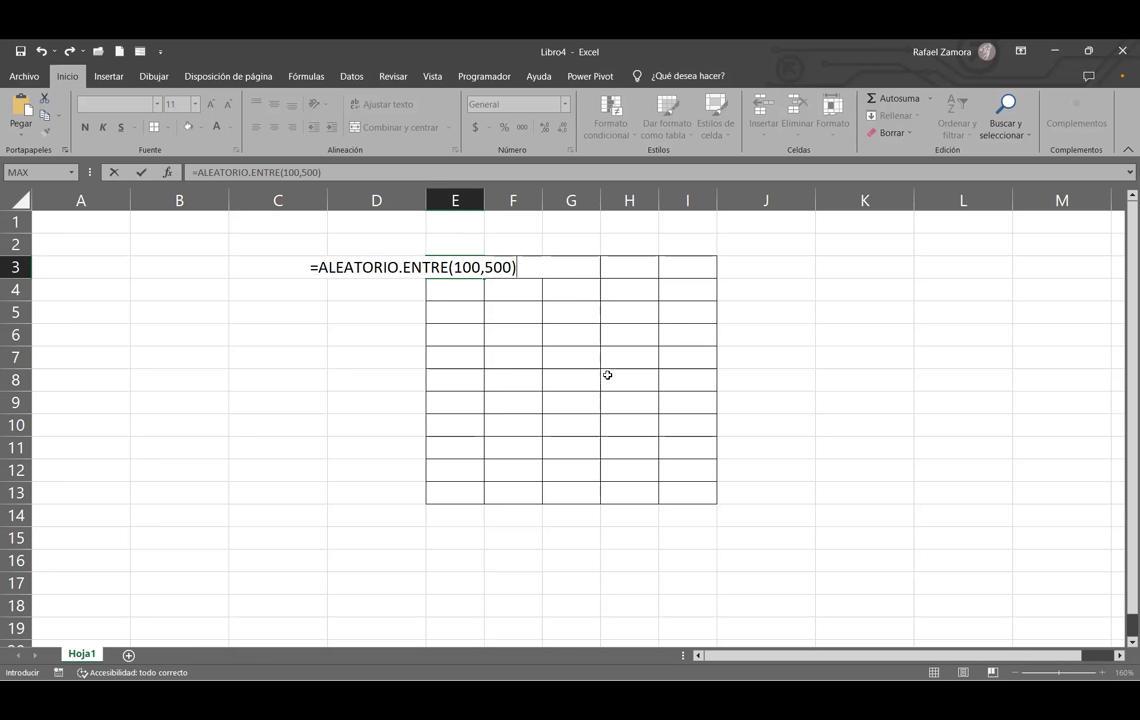
left_click(538, 262)
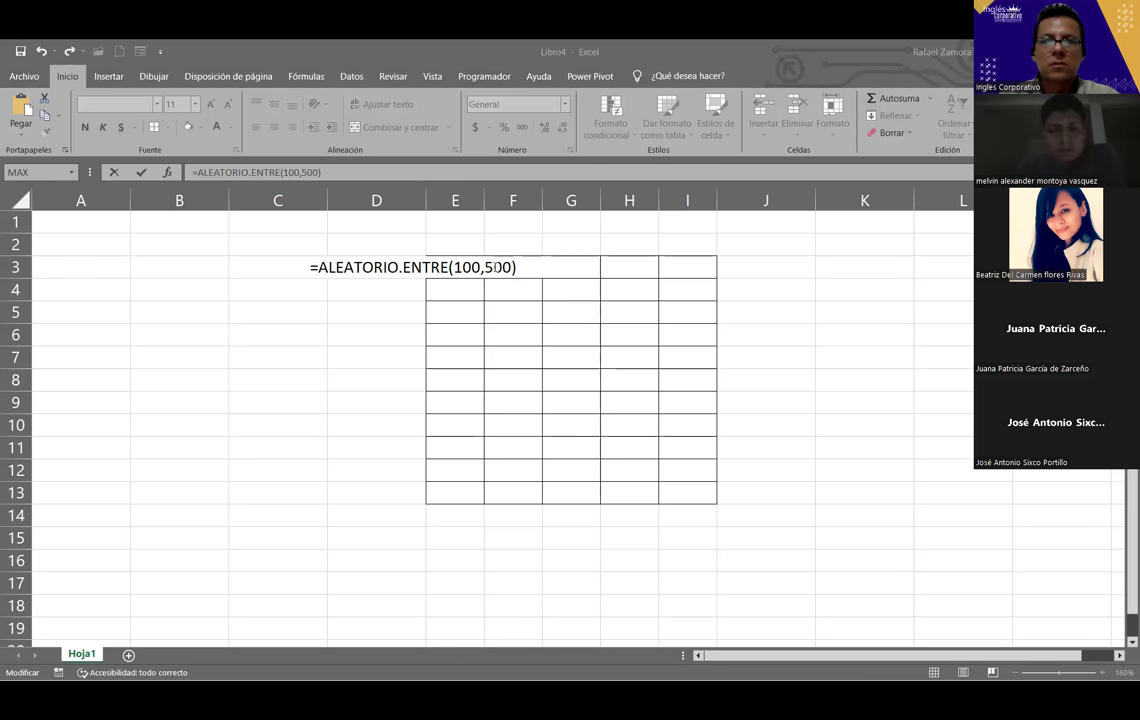
- Confirm the random formula in E3 and fill it across E3:I13
key("ctrl+Return")
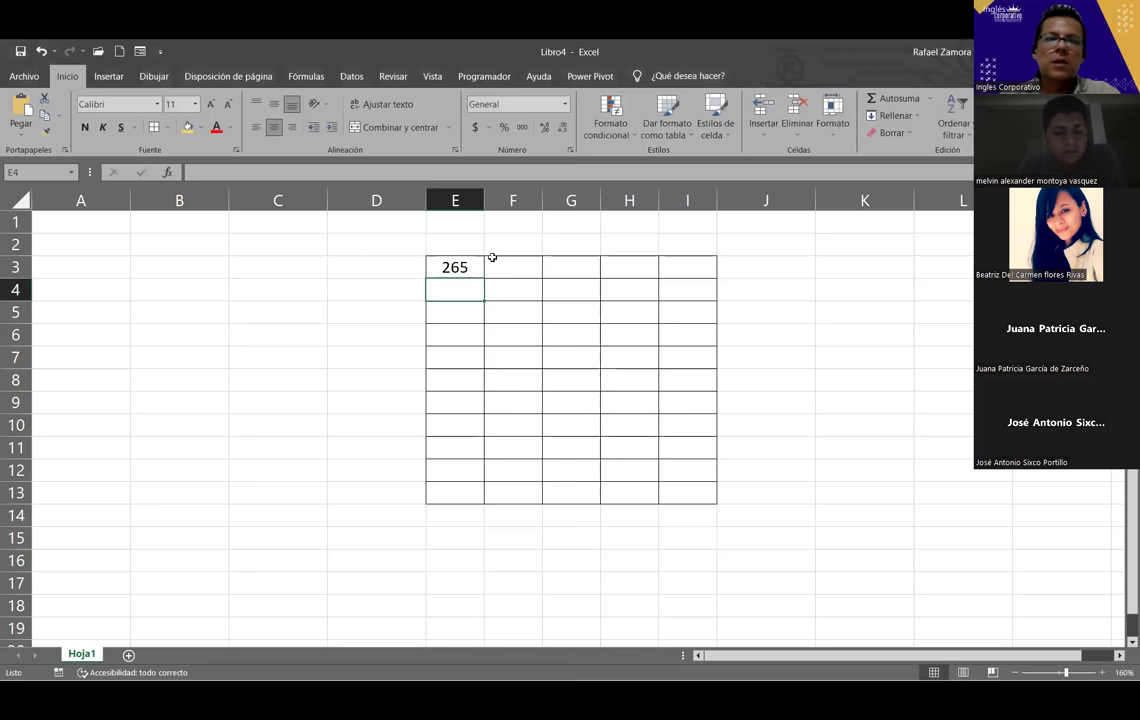
mouse_move(485, 278)
left_mouse_down()
mouse_move(476, 507)
mouse_move(706, 480)
left_mouse_up()
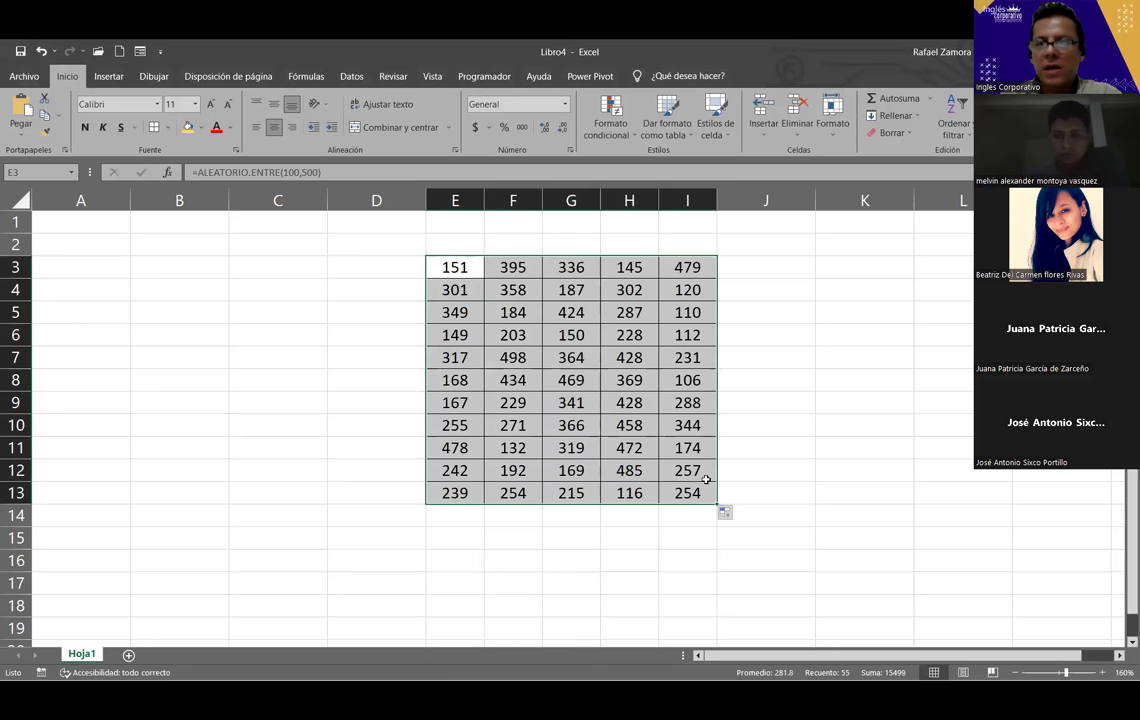
left_click(816, 455)
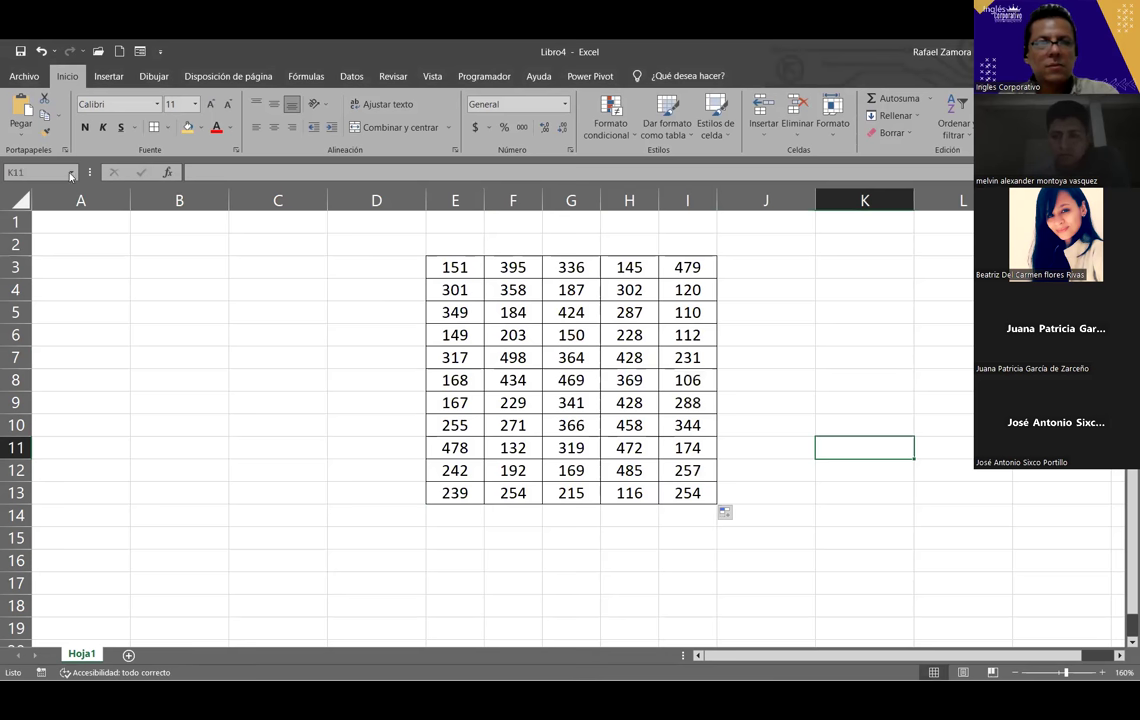
left_click(193, 190)
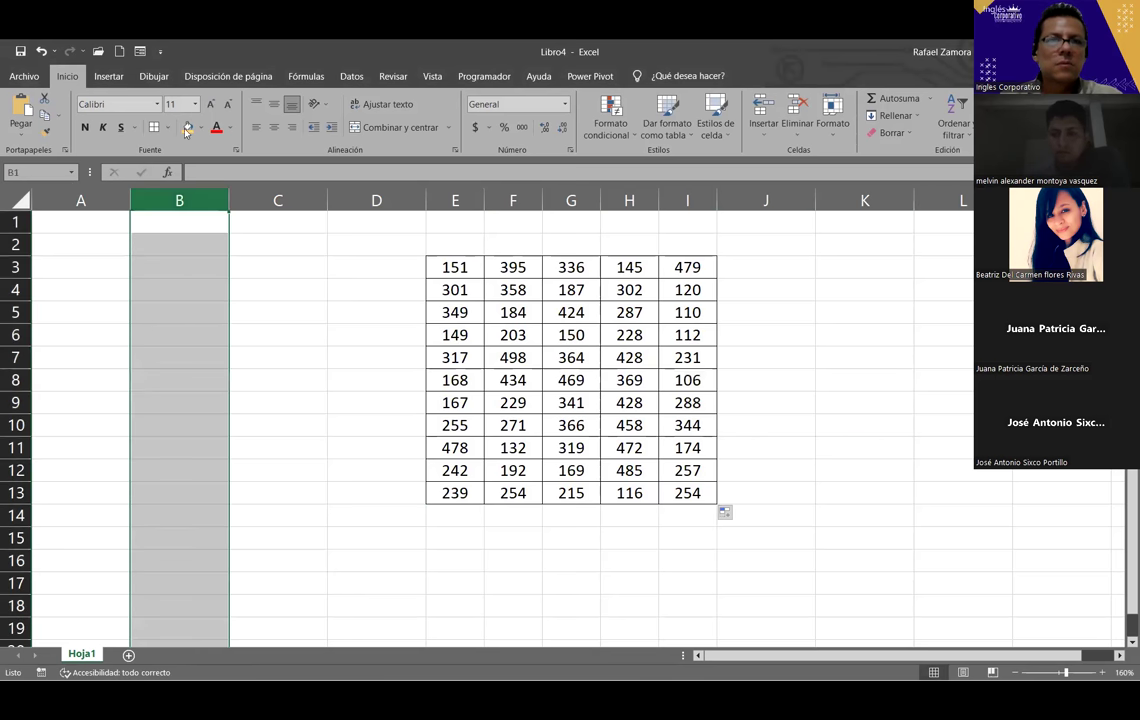
- Apply bold formatting to the whole of column B
left_click(85, 127)
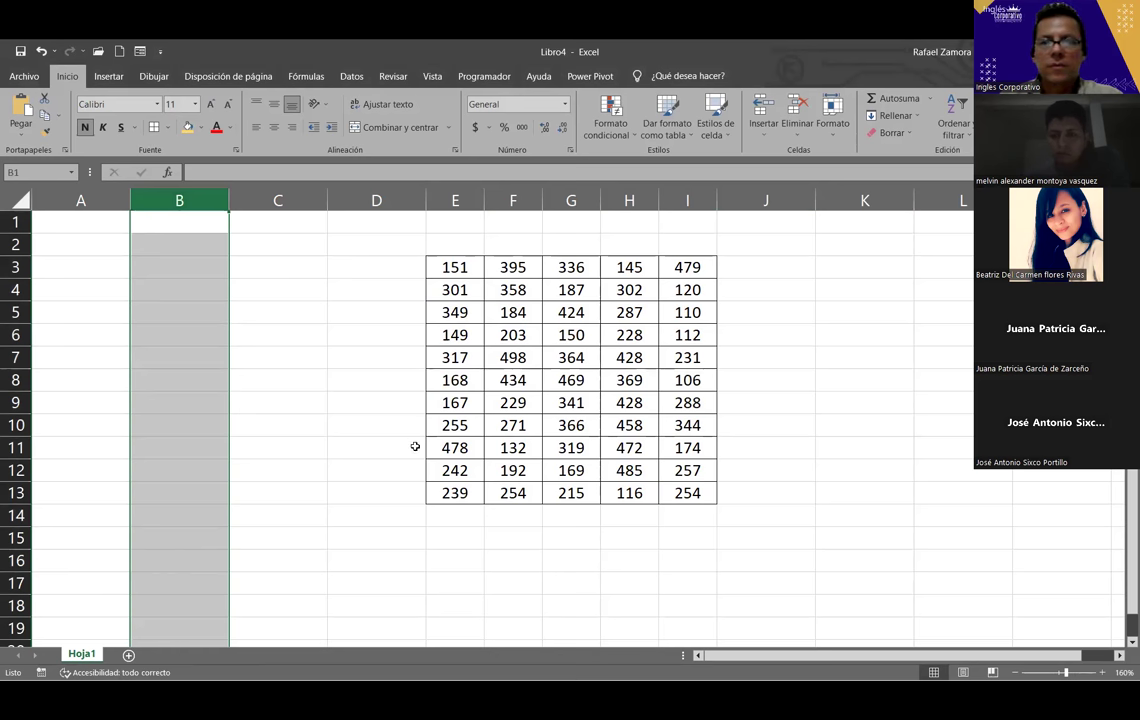
left_click(187, 270)
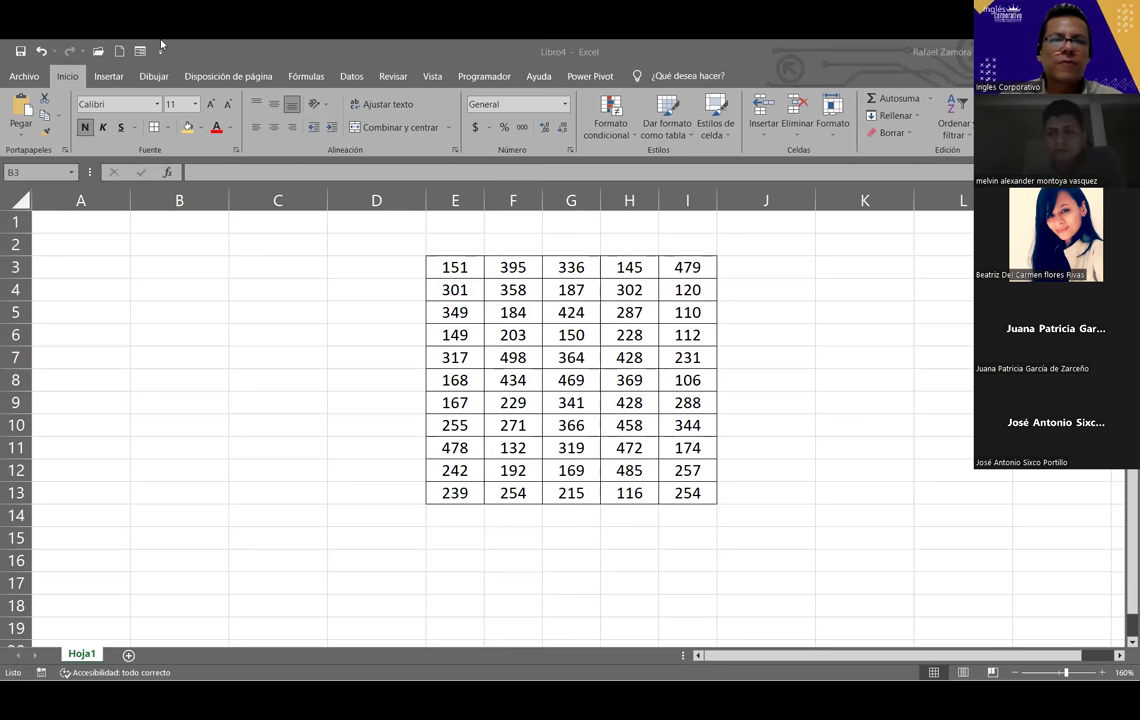
- Type MAX in B3, MIN in B5, CONTAR in B7 and PROMEDIO in B9
left_click(183, 268)
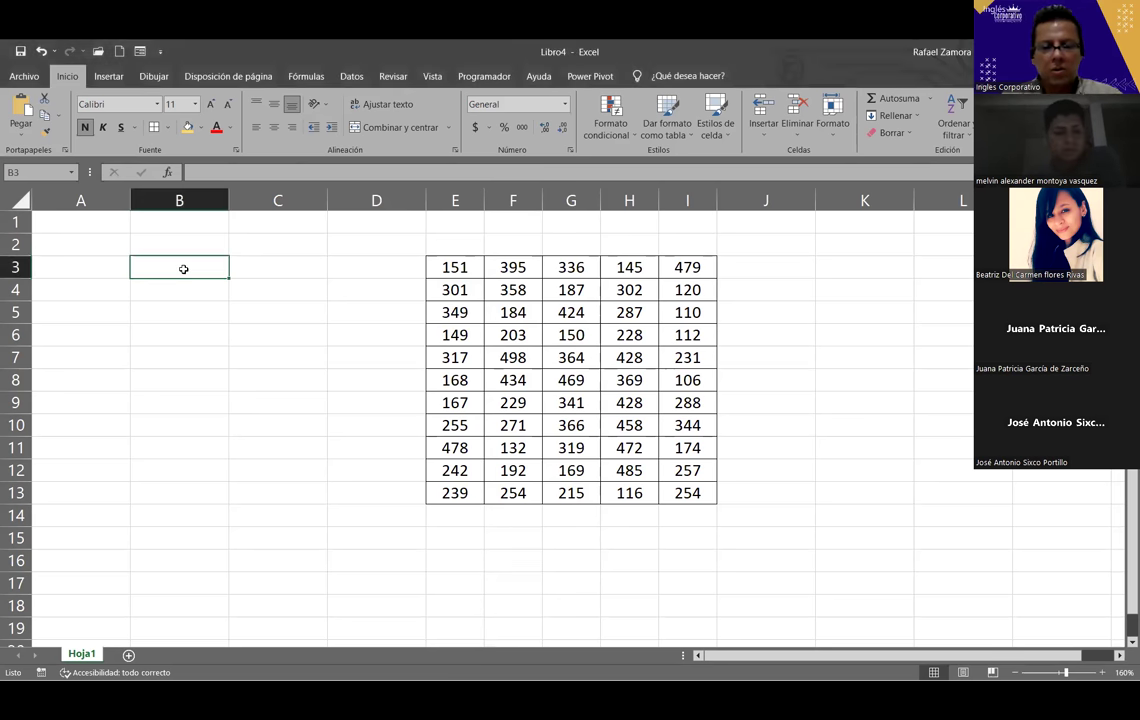
type("ma")
key("BackSpace")
key("BackSpace")
type("MAX")
key("ctrl+Return")
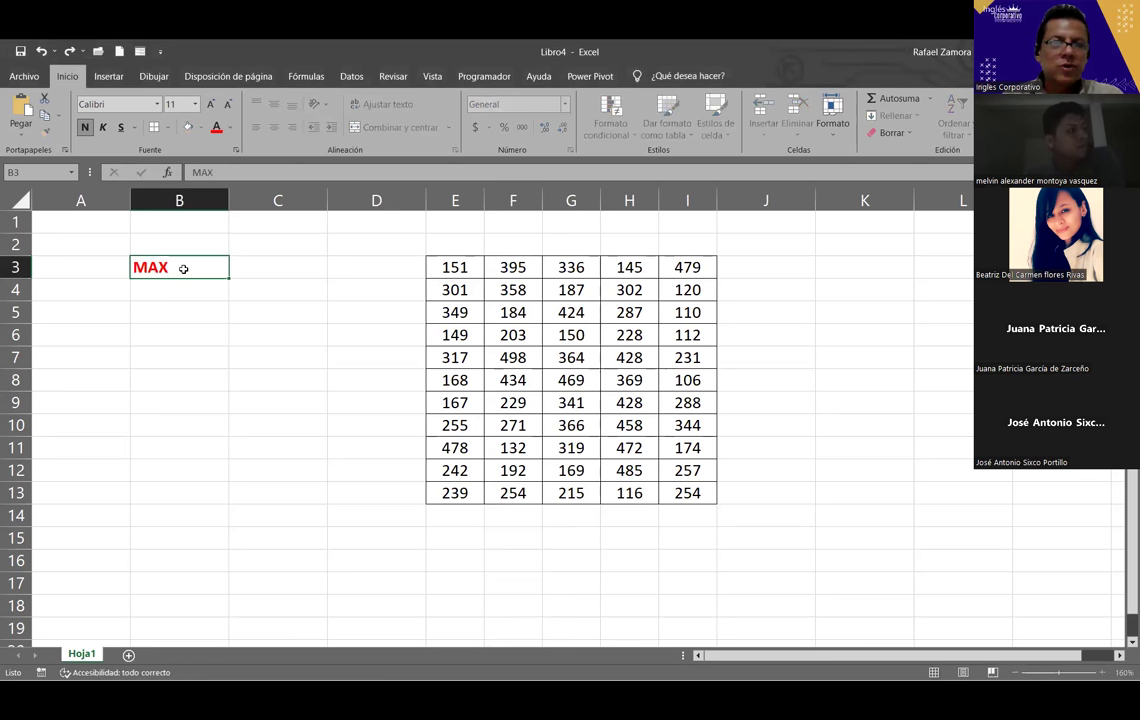
key("Return")
key("Return")
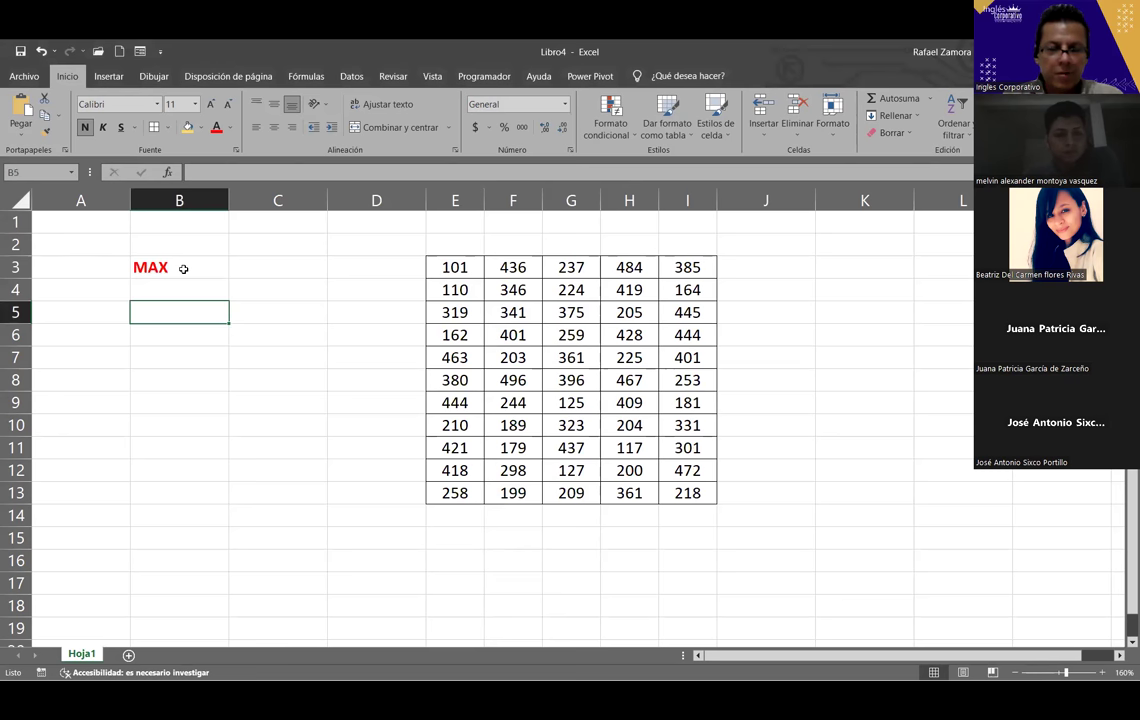
type("MIN")
key("Return")
key("Return")
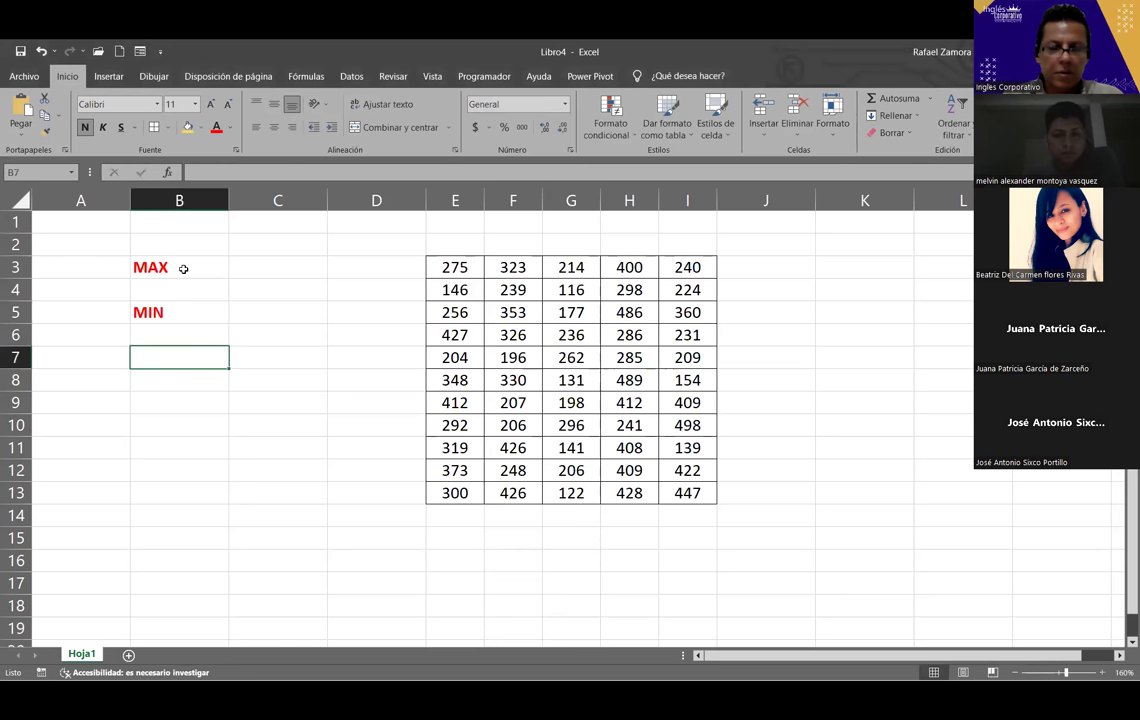
type("CONTAR")
key("Return")
key("Return")
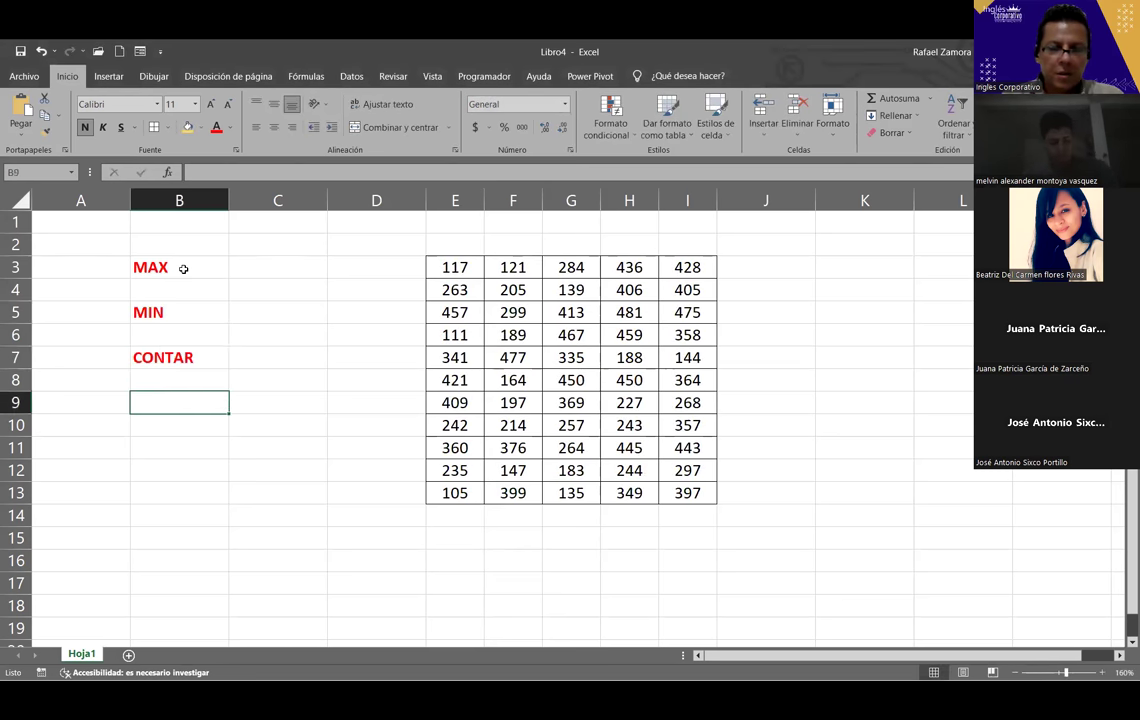
type("PROMEDIO")
key("Return")
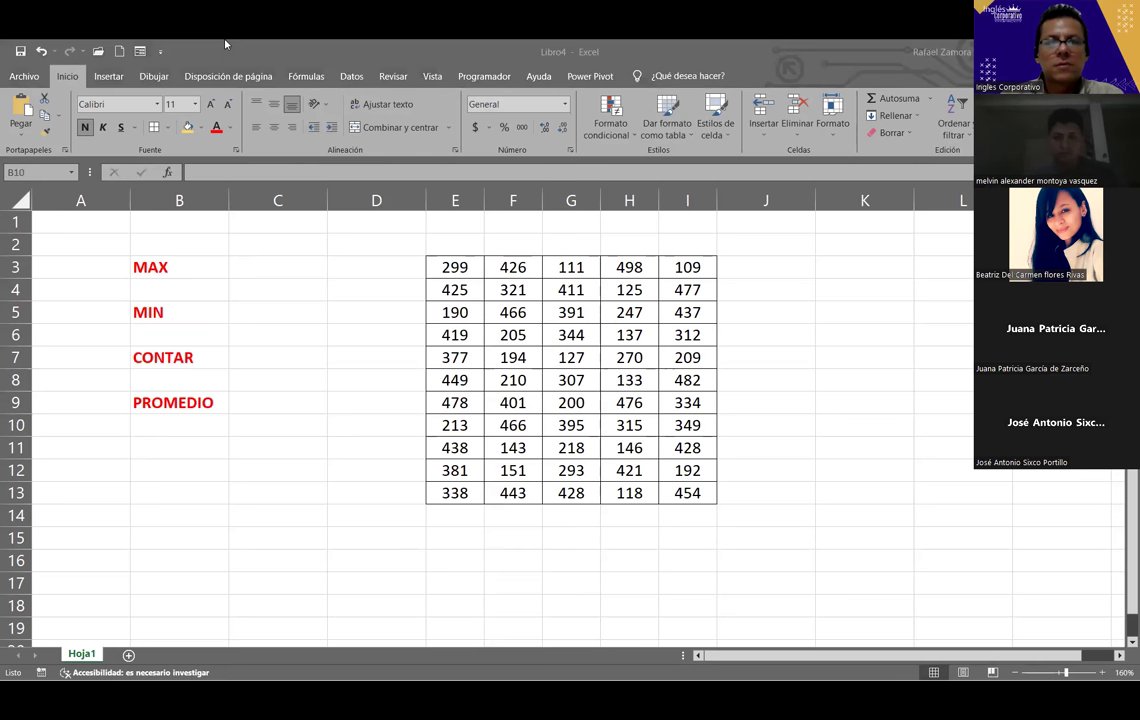
- Apply All Borders to C3, C5, C7 and C9, then begin a =MAX formula in C3
left_click(280, 266)
left_click(288, 314, "ctrl")
left_click(280, 360, "ctrl")
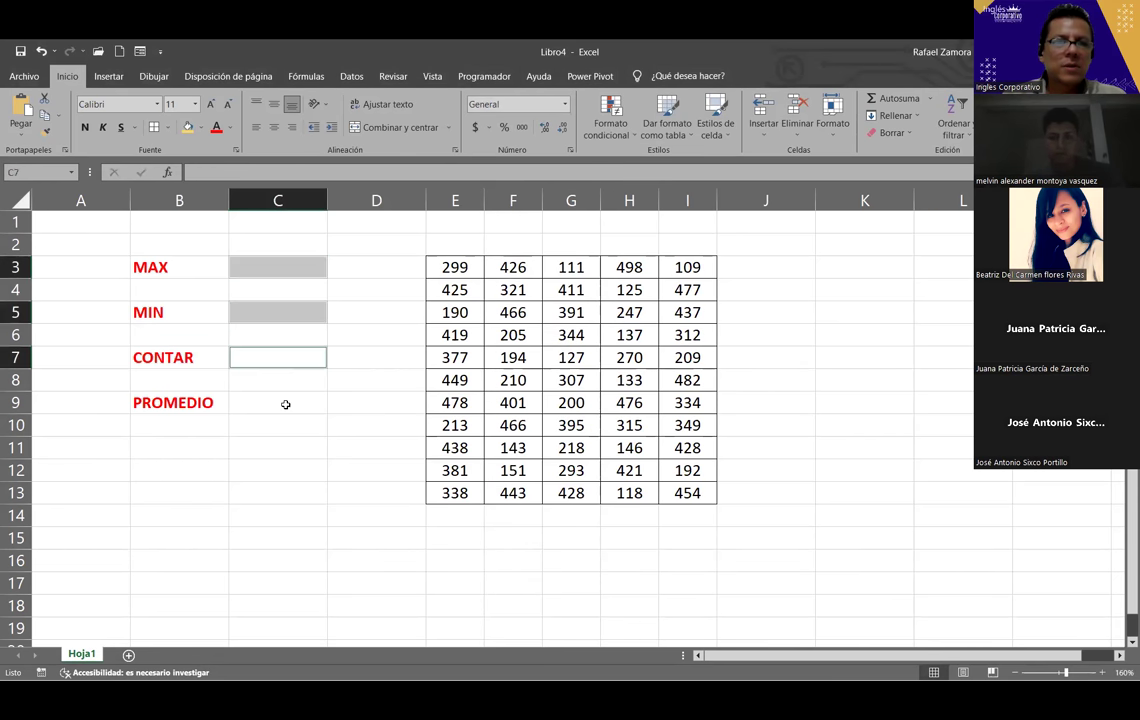
left_click(285, 402, "ctrl")
left_click(150, 128)
left_click(303, 509)
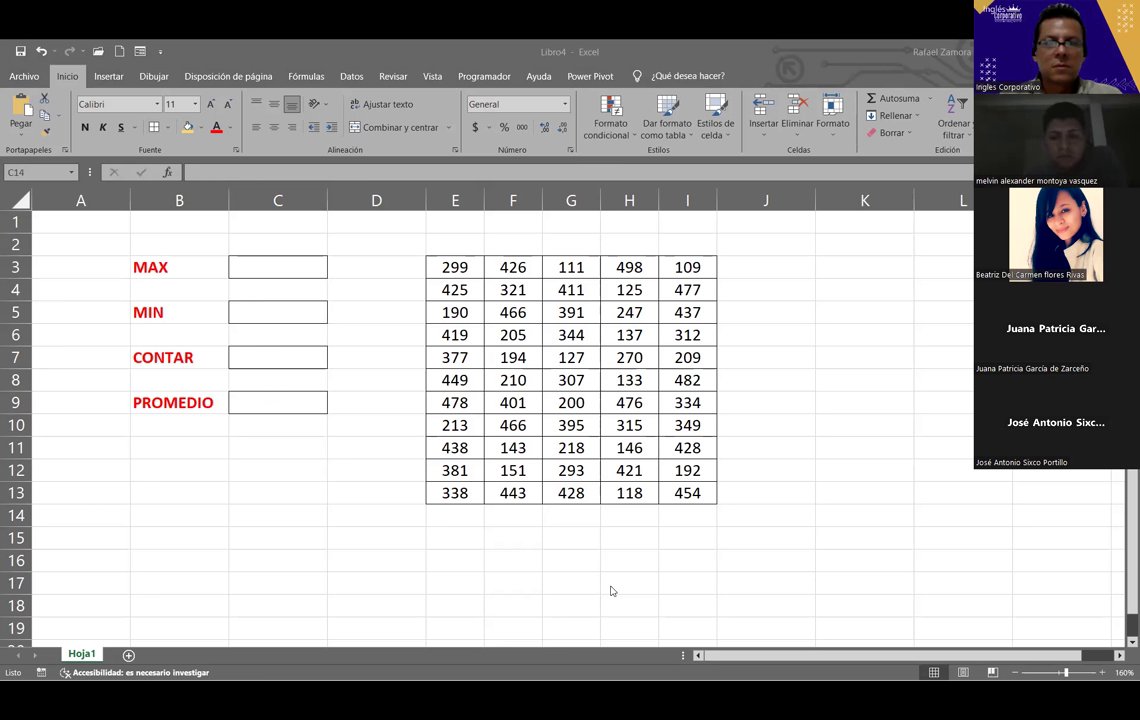
left_click(284, 266)
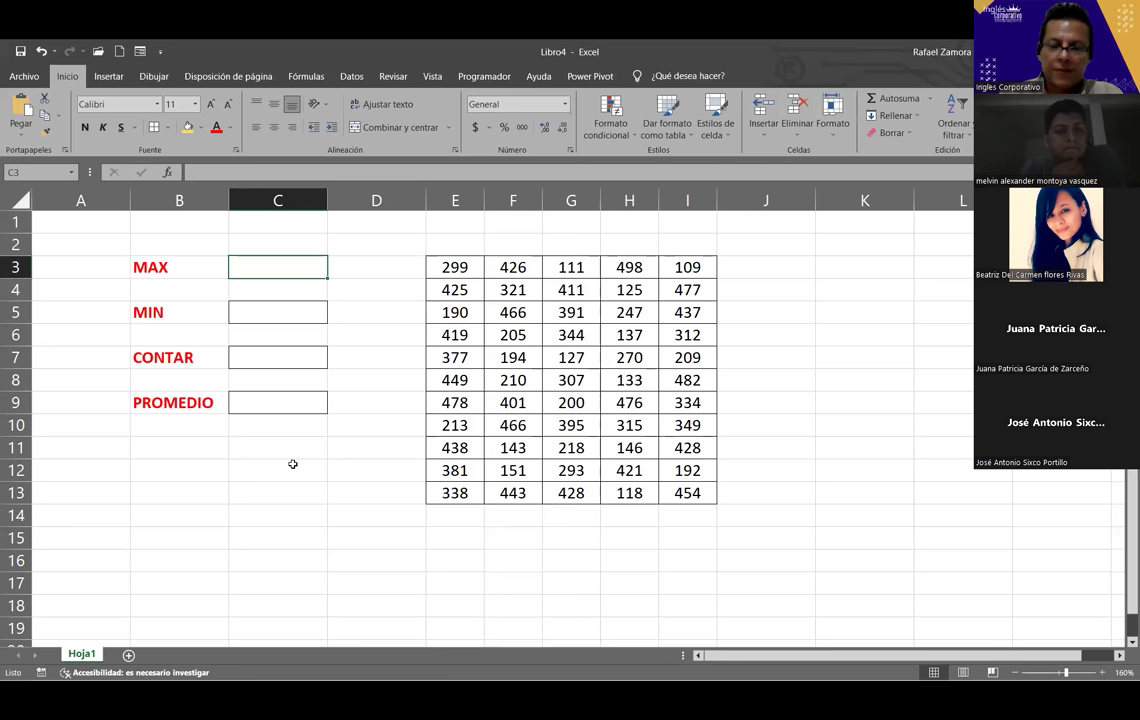
type("=")
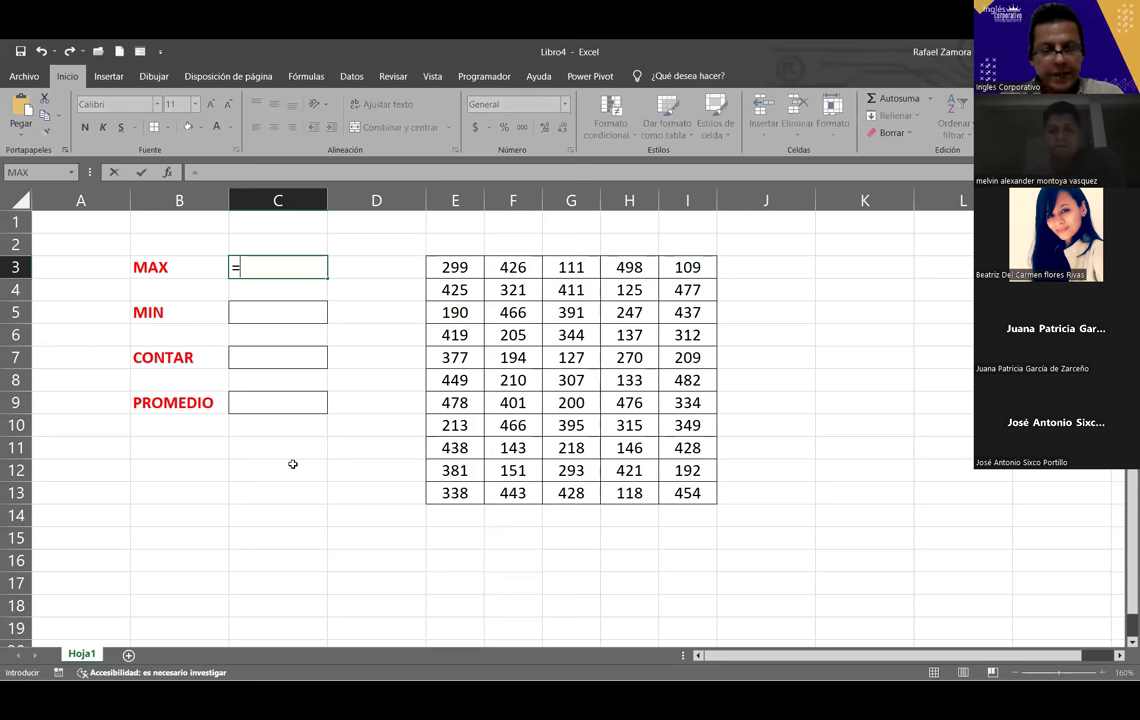
type("max")
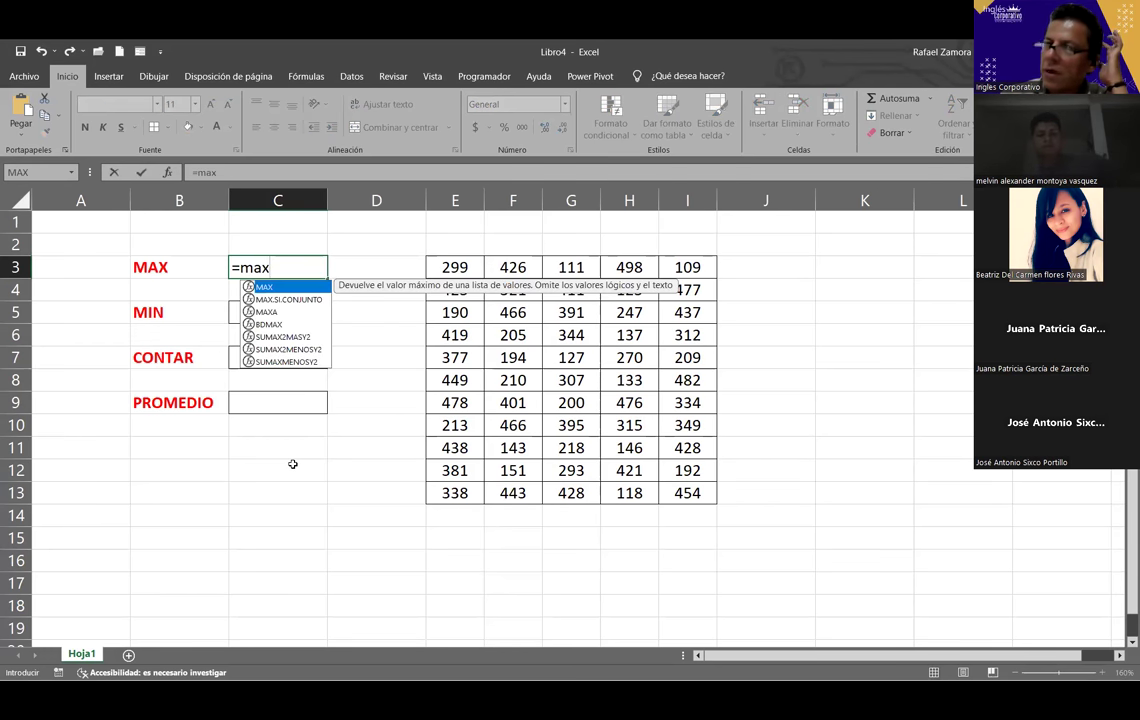
- Complete =MAX(E3:I13) in C3 so it shows 494
key("Tab")
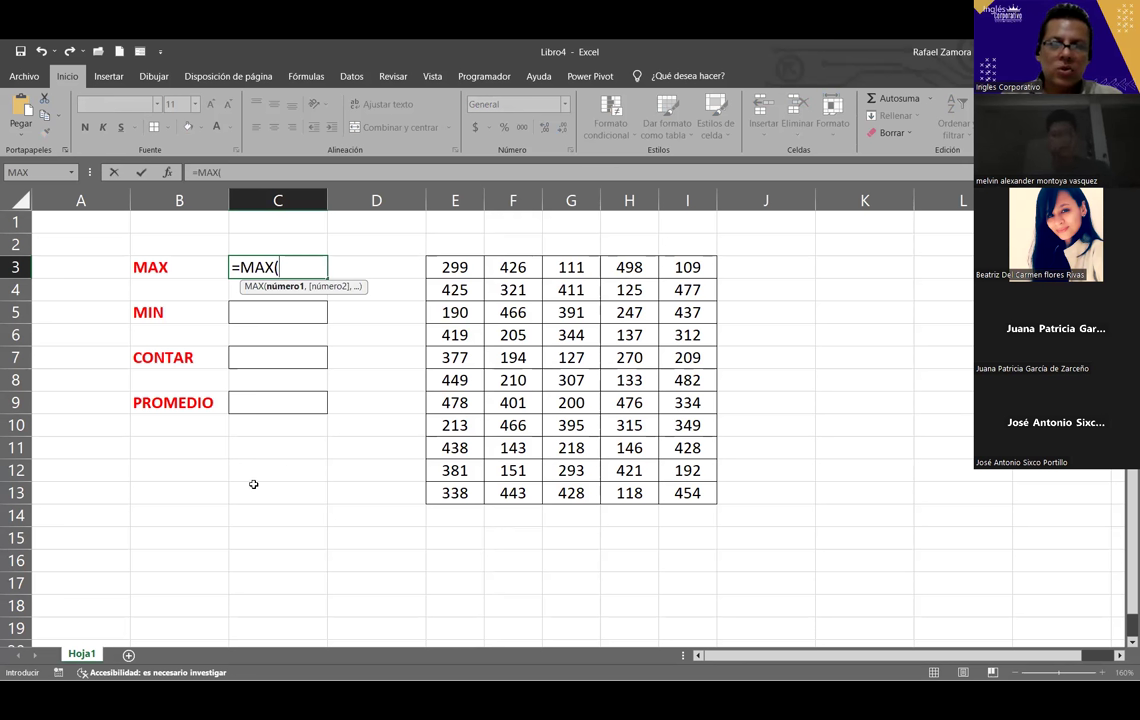
left_click(452, 267)
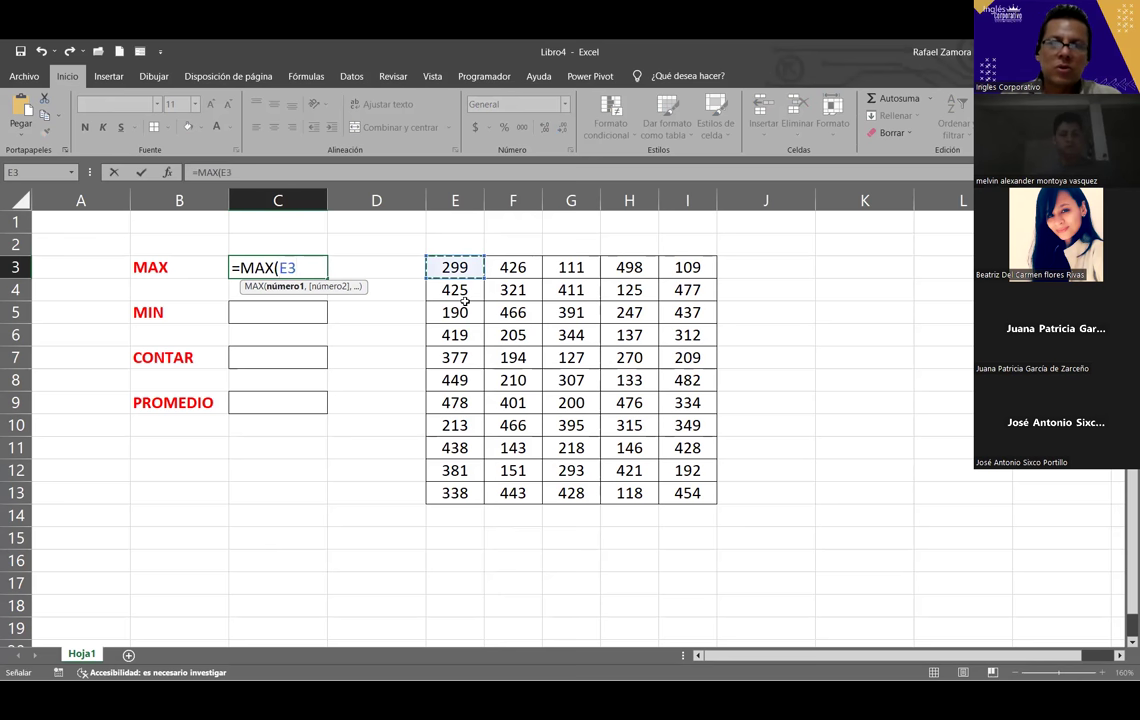
left_click(670, 493, "shift")
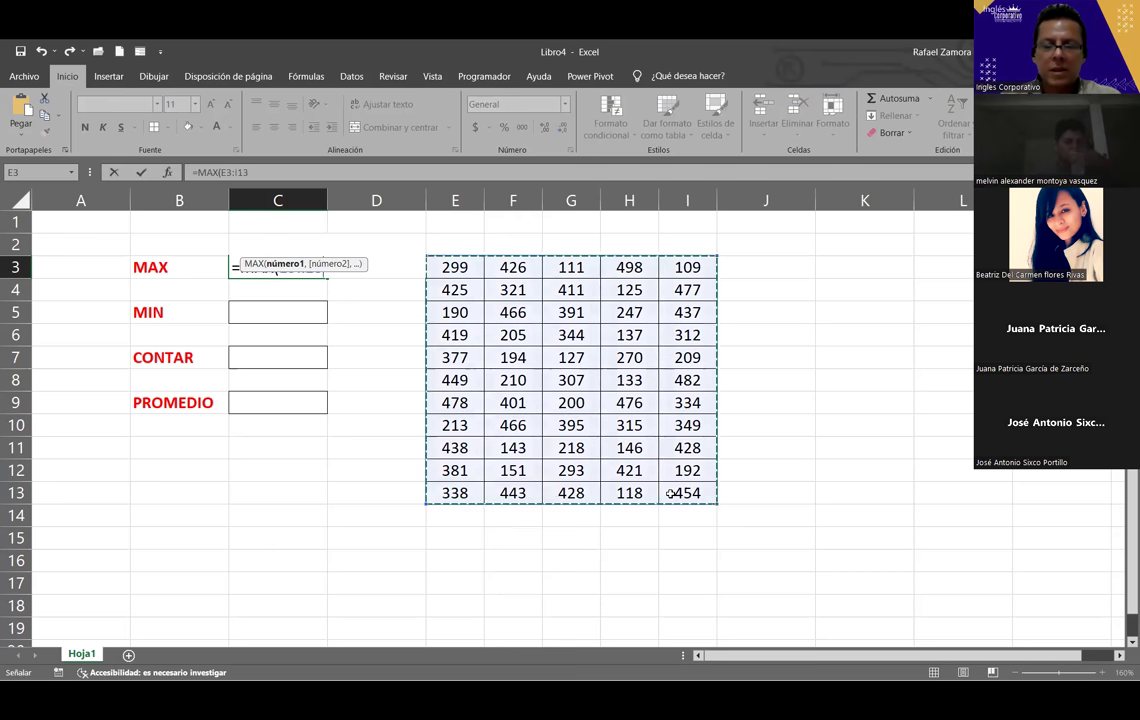
type(")")
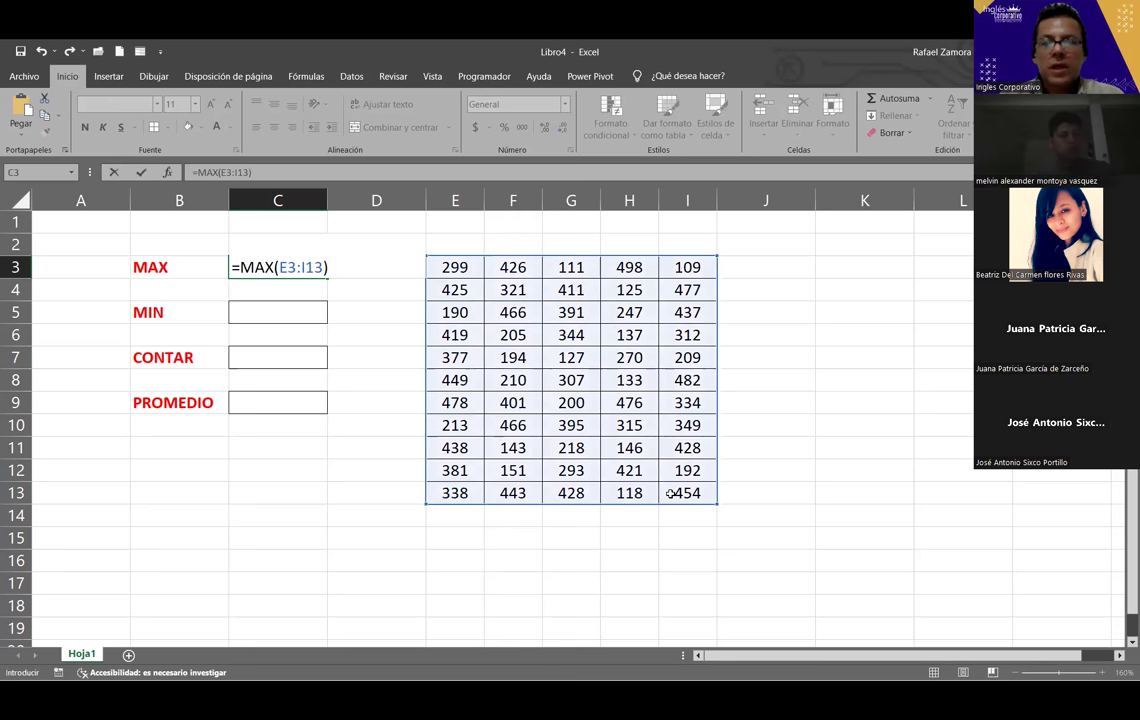
key("Return")
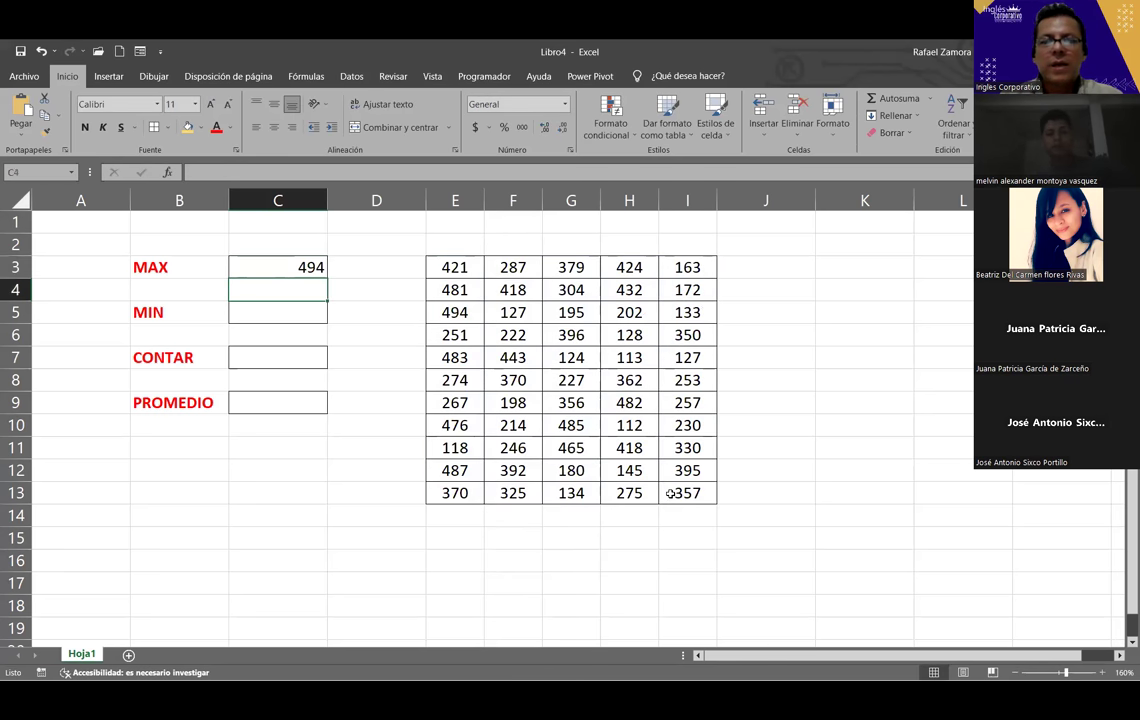
left_click(308, 196)
- Centre column C and recalculate with F9 so the maximum becomes 498
left_click(273, 127)
left_click(347, 407)
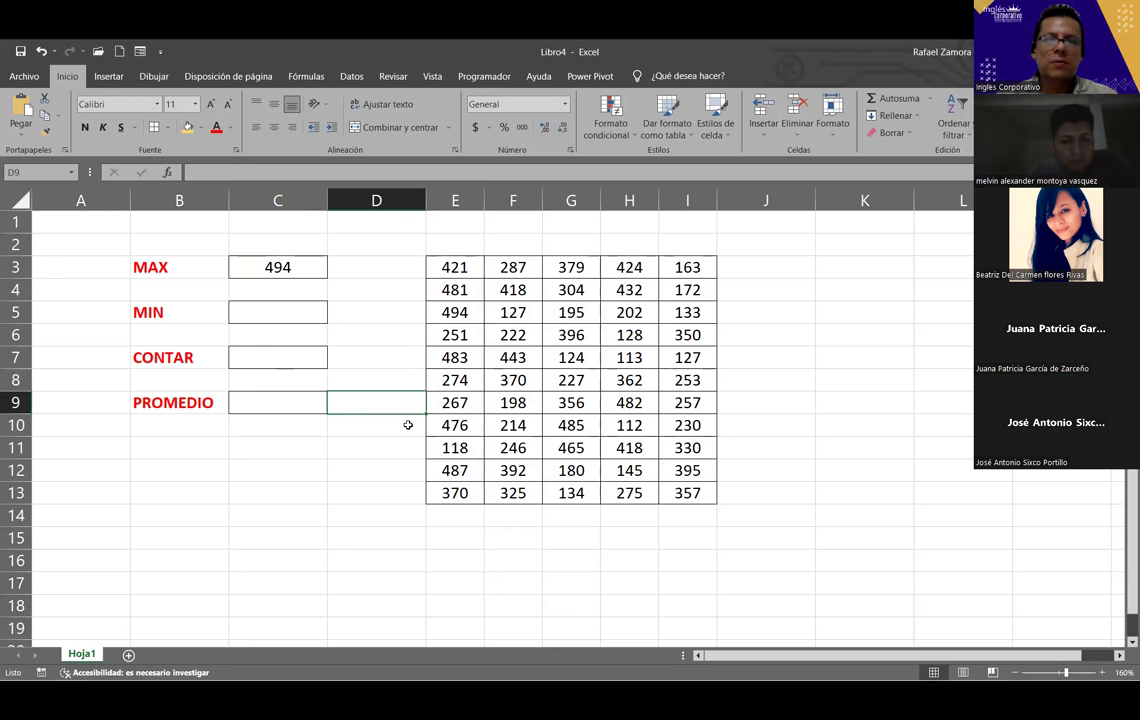
left_click(316, 527)
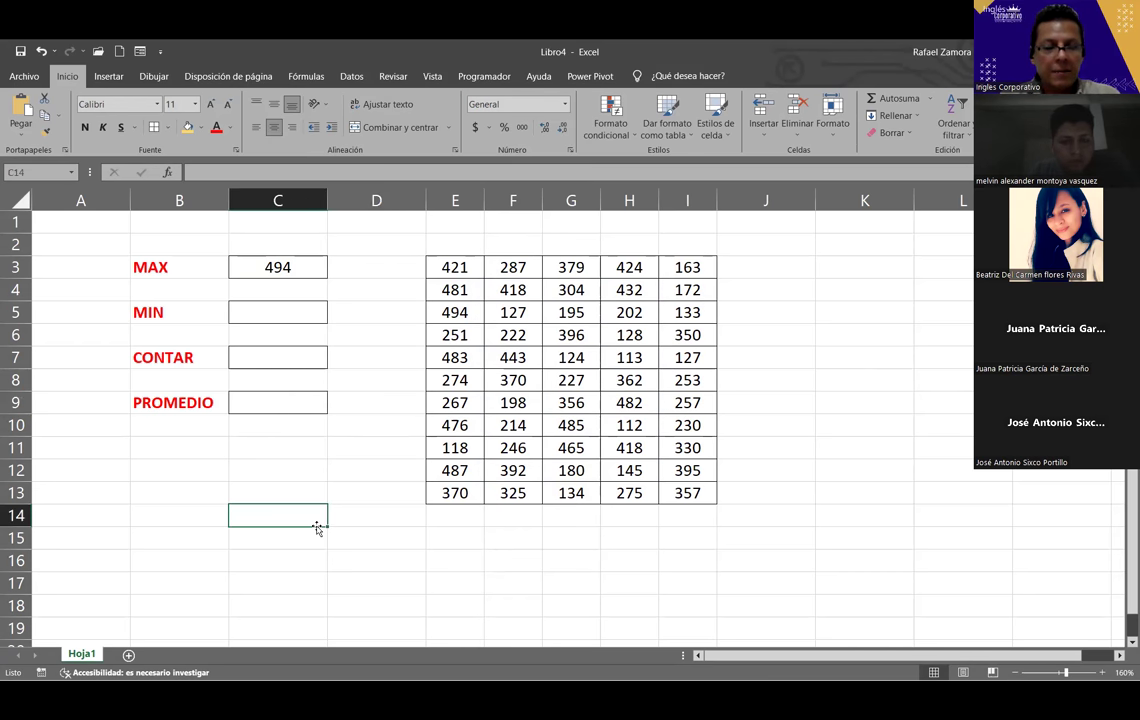
key("F9")
key("F9")
key("F9")
key("F9")
key("F9")
key("F9")
key("F9")
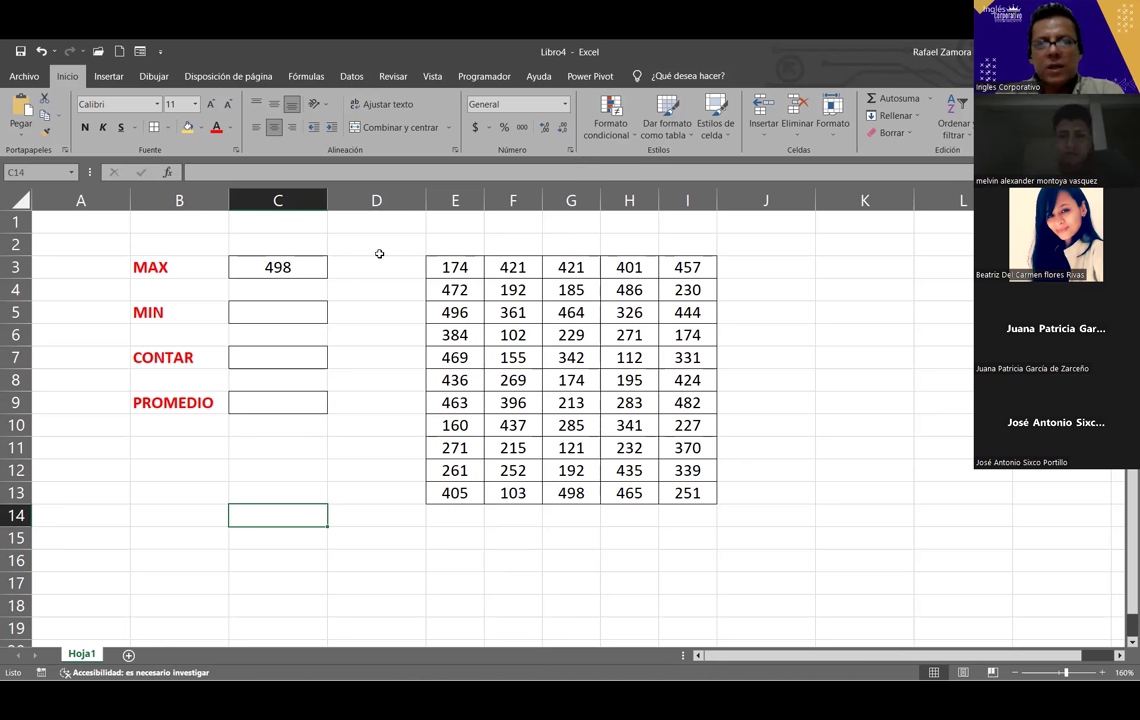
- Inspect the MAX formula in C3 and the ALEATORIO.ENTRE(100,500) formula in E3 unchanged
double_click(300, 266)
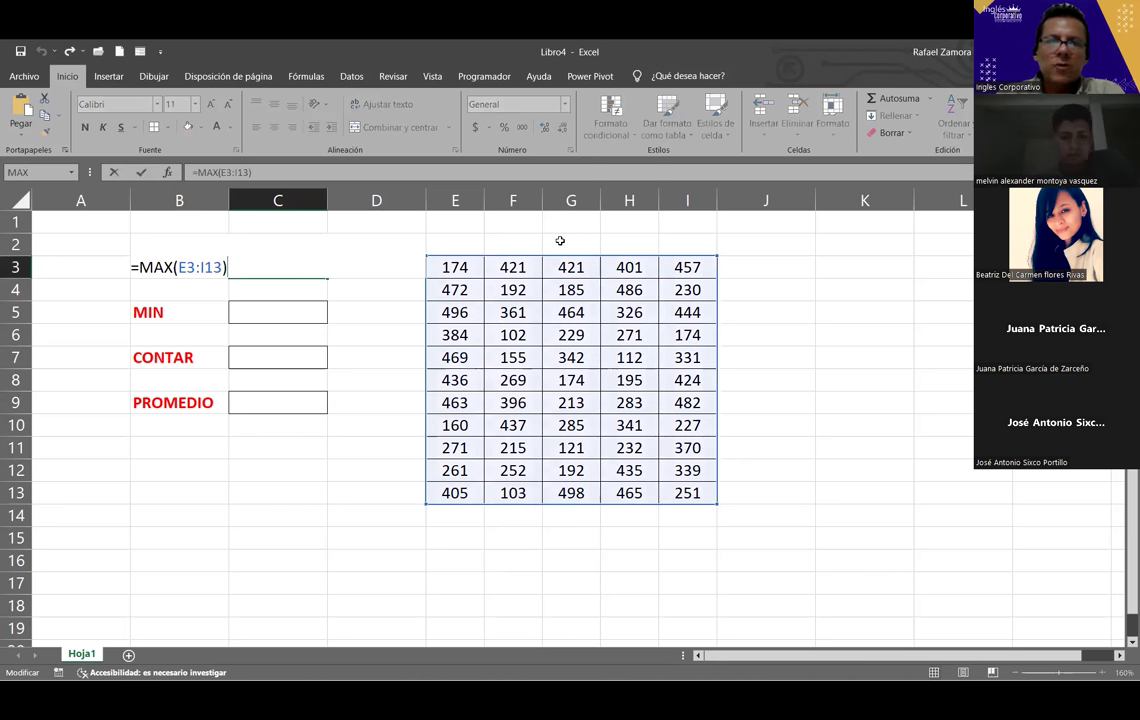
key("Return")
double_click(458, 265)
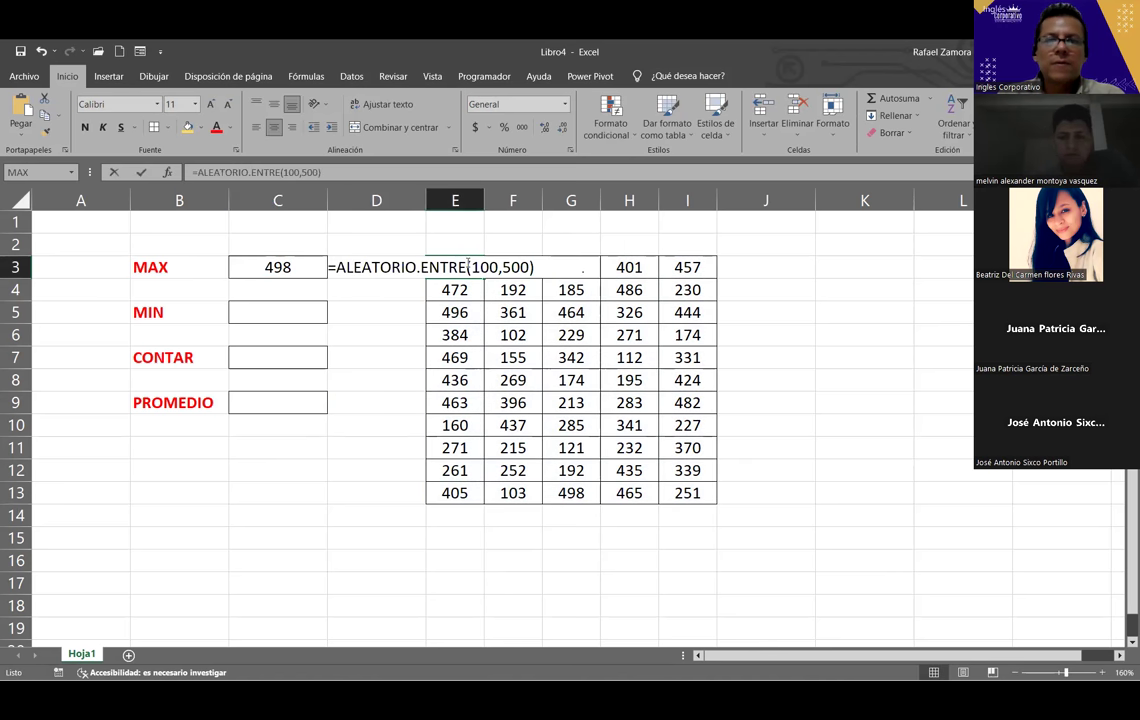
left_click_drag(502, 267, 531, 267)
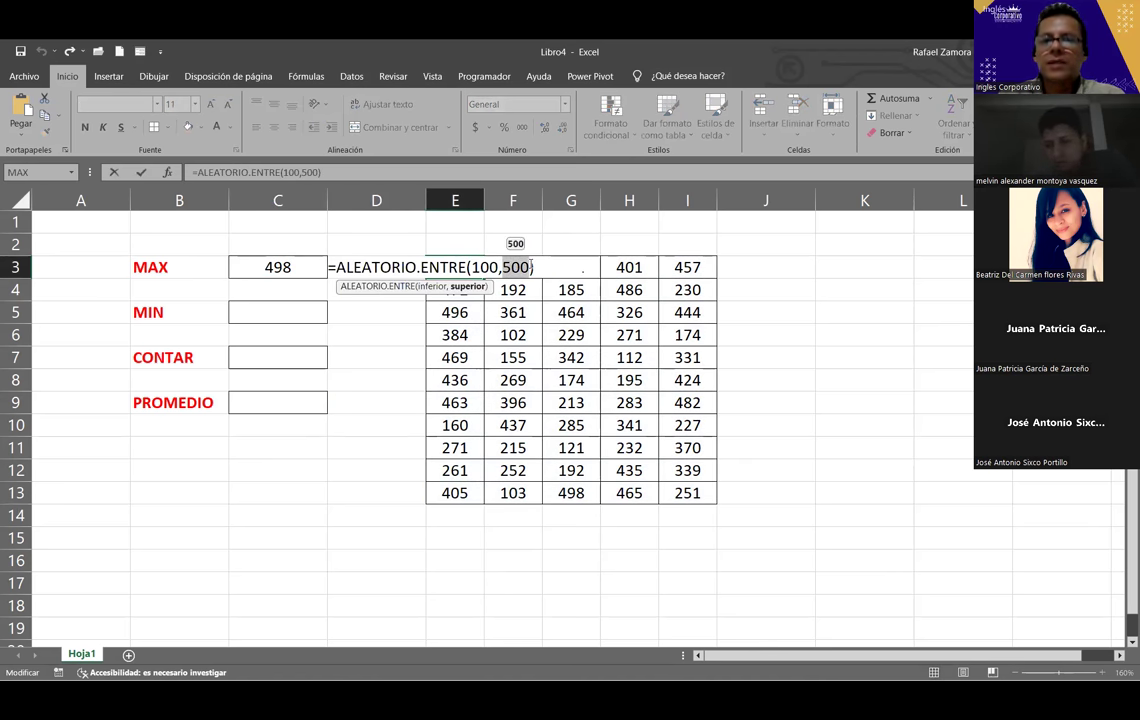
key("Escape")
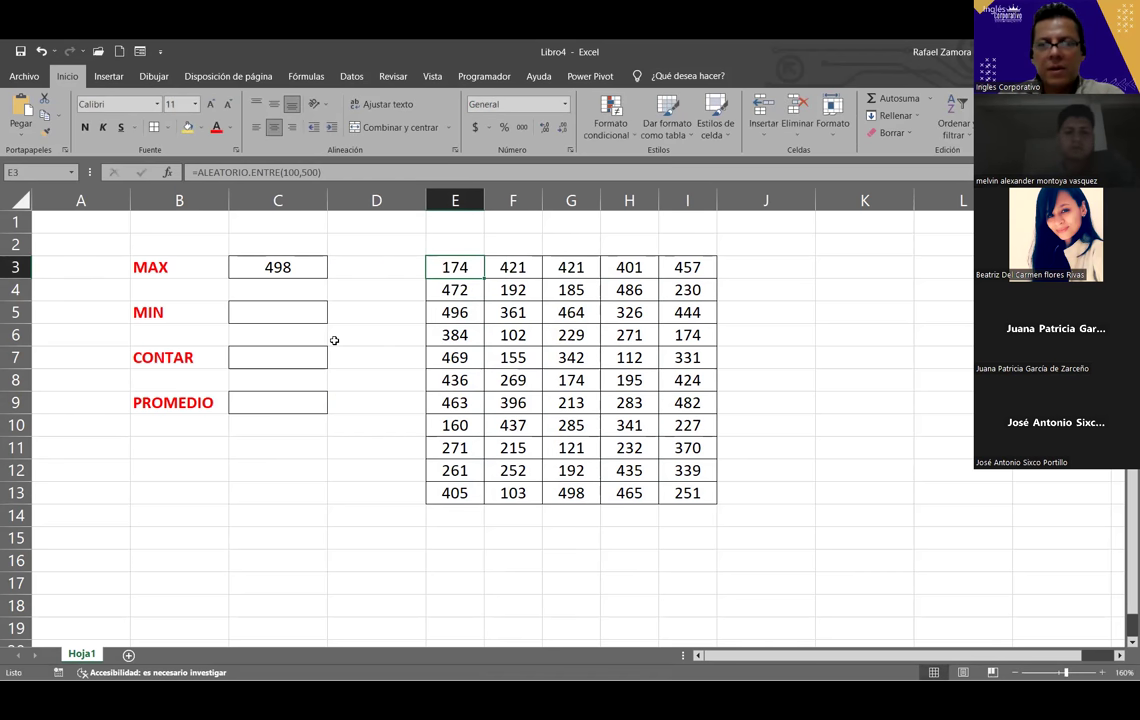
- Recalculate the random grid with F9 until the maximum in C3 reads 500
left_click(366, 402)
left_click(363, 441)
key("F9")
key("F9")
key("F9")
key("F9")
key("F9")
key("F9")
key("F9")
key("F9")
key("F9")
key("F9")
key("F9")
key("F9")
key("F9")
key("F9")
key("F9")
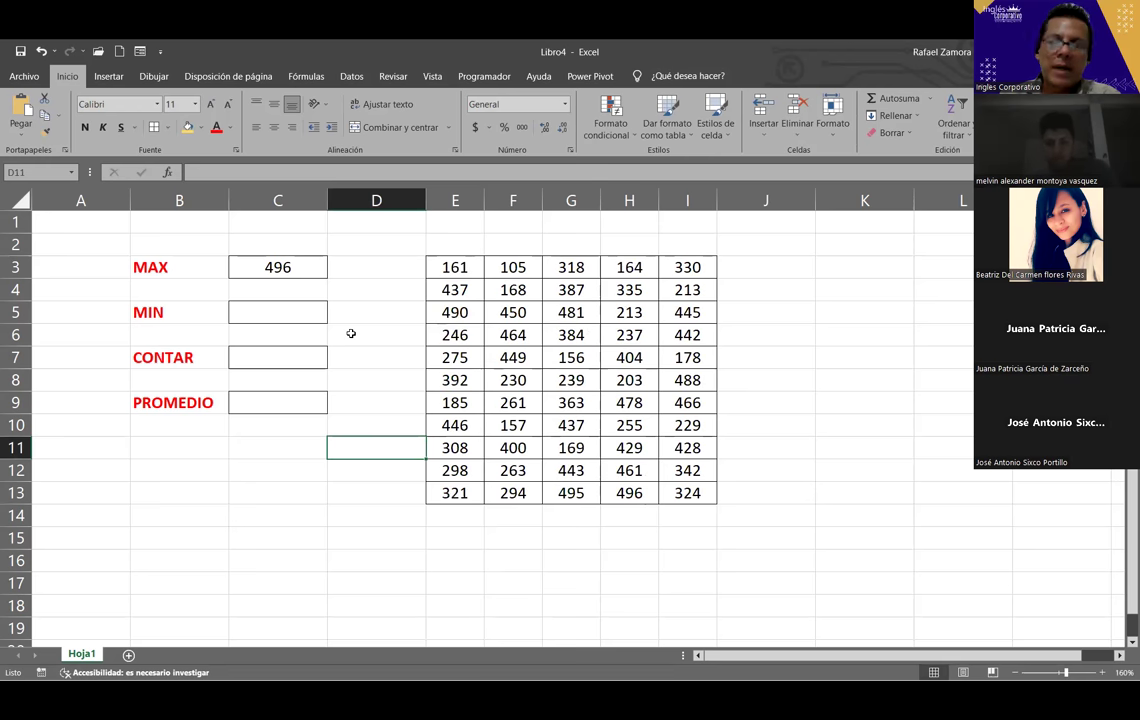
key("F9")
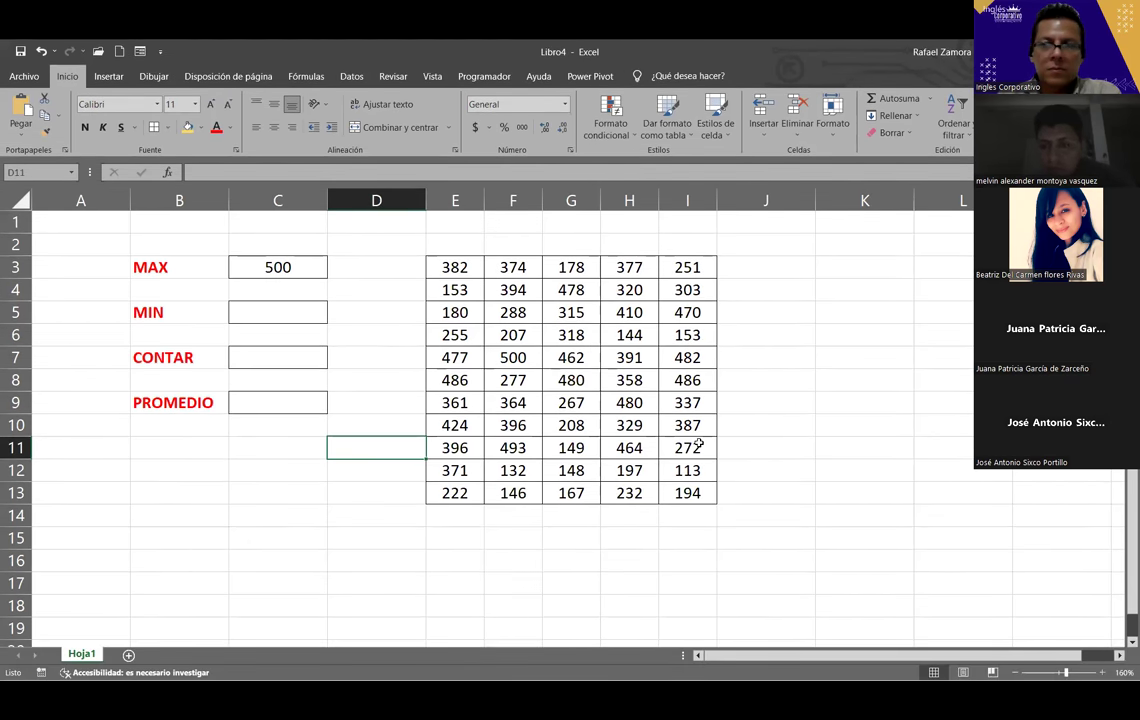
left_click(733, 467)
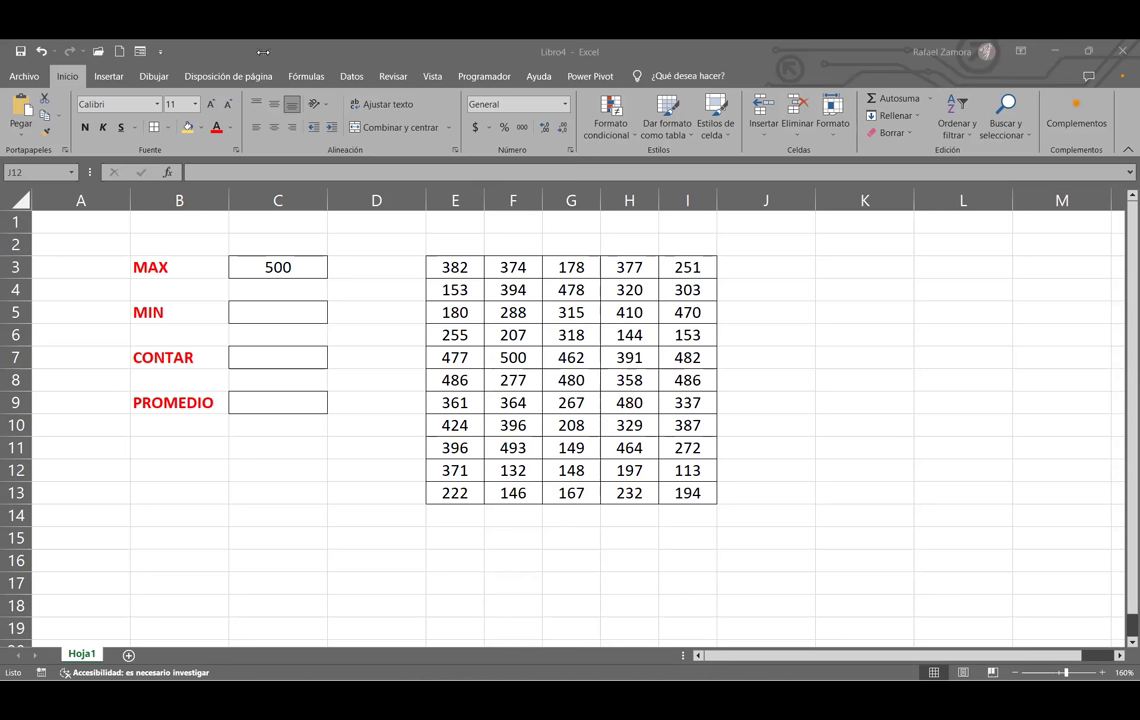
- Enter =MIN(E3:I13) in C5, which displays 103
left_click(289, 312)
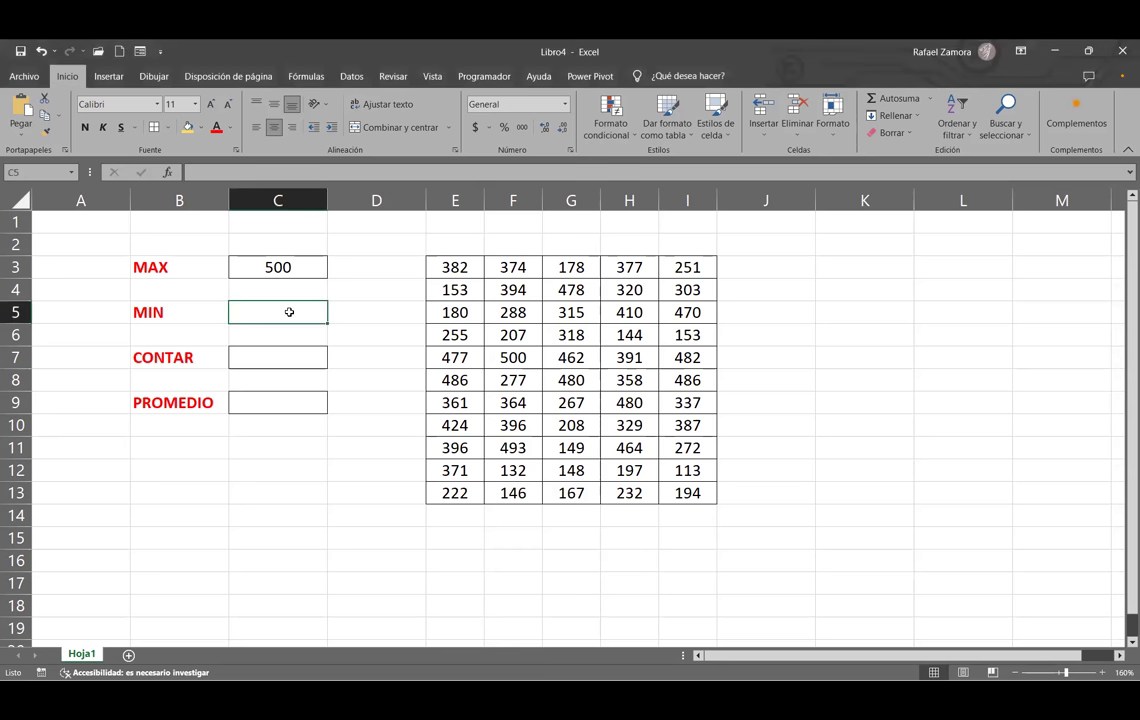
type("=")
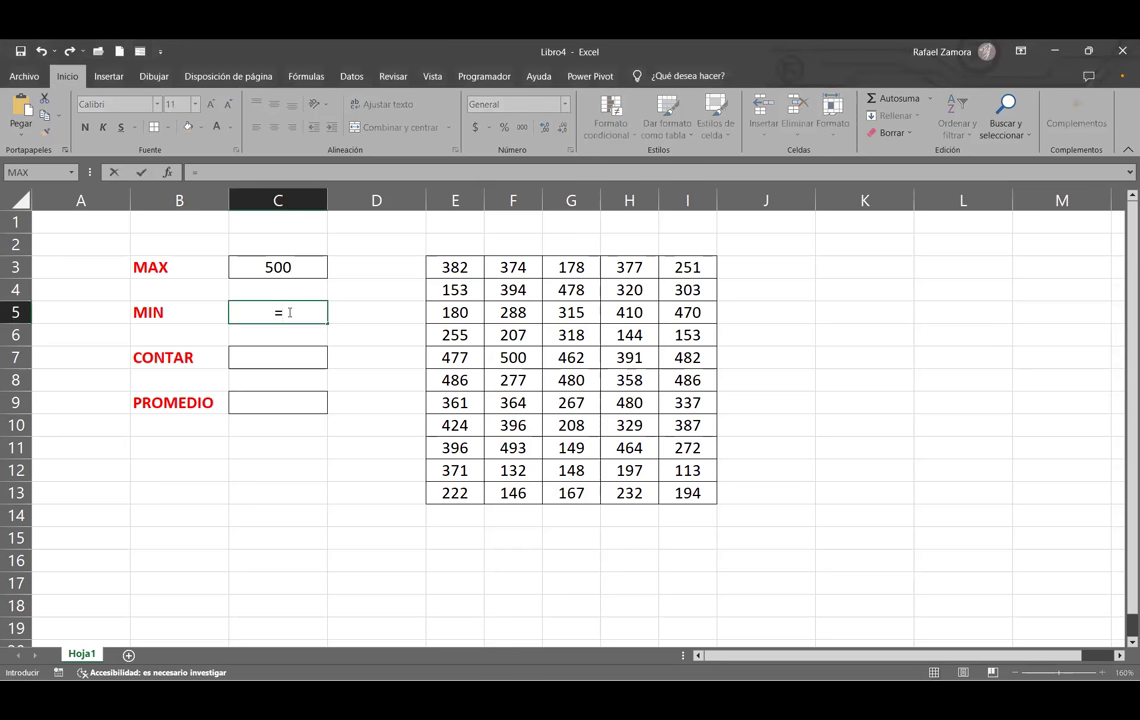
type("min")
key("Tab")
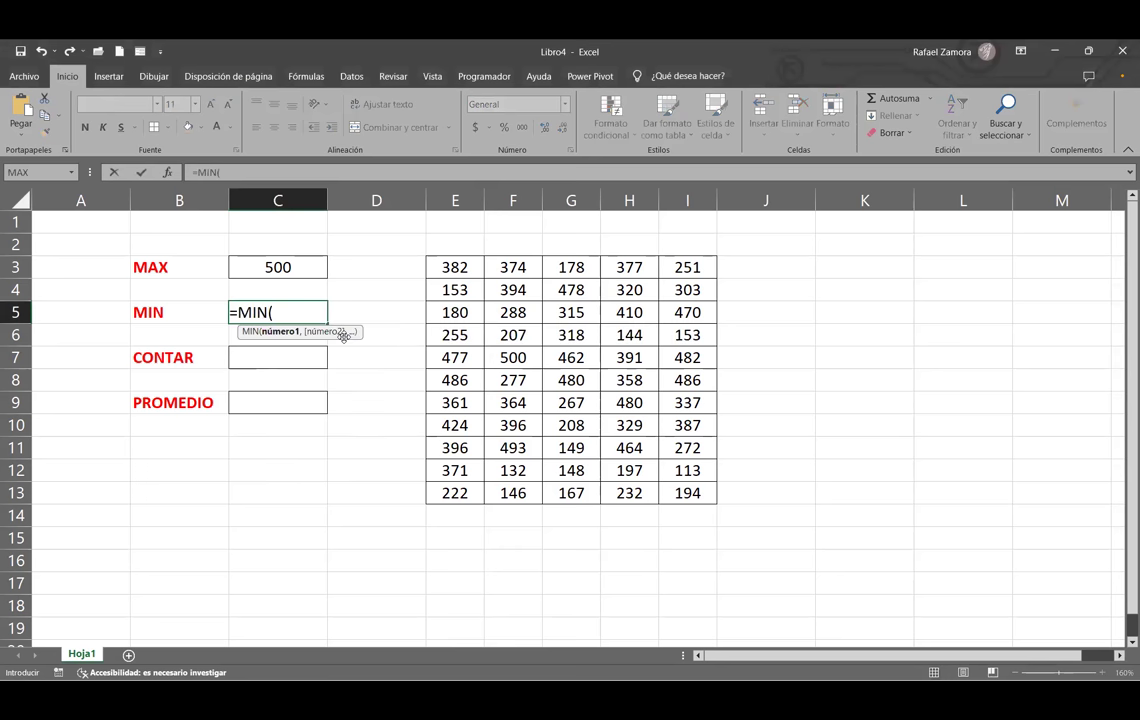
left_click(460, 267)
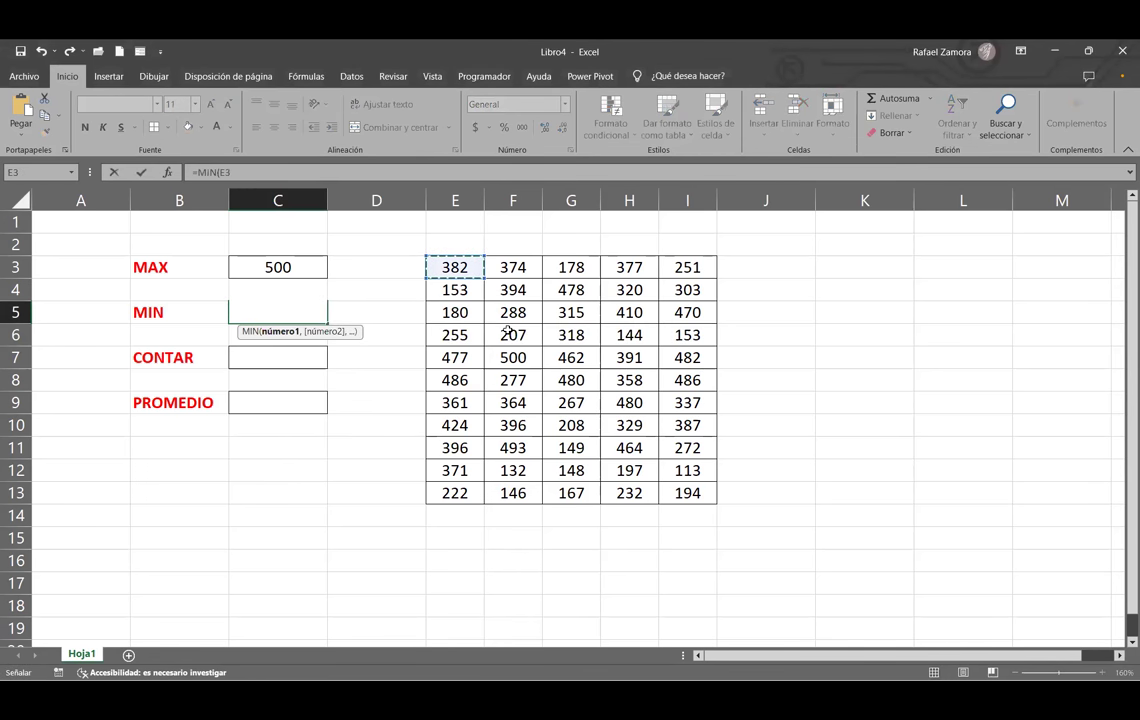
left_click(675, 493, "shift")
type(")")
key("Return")
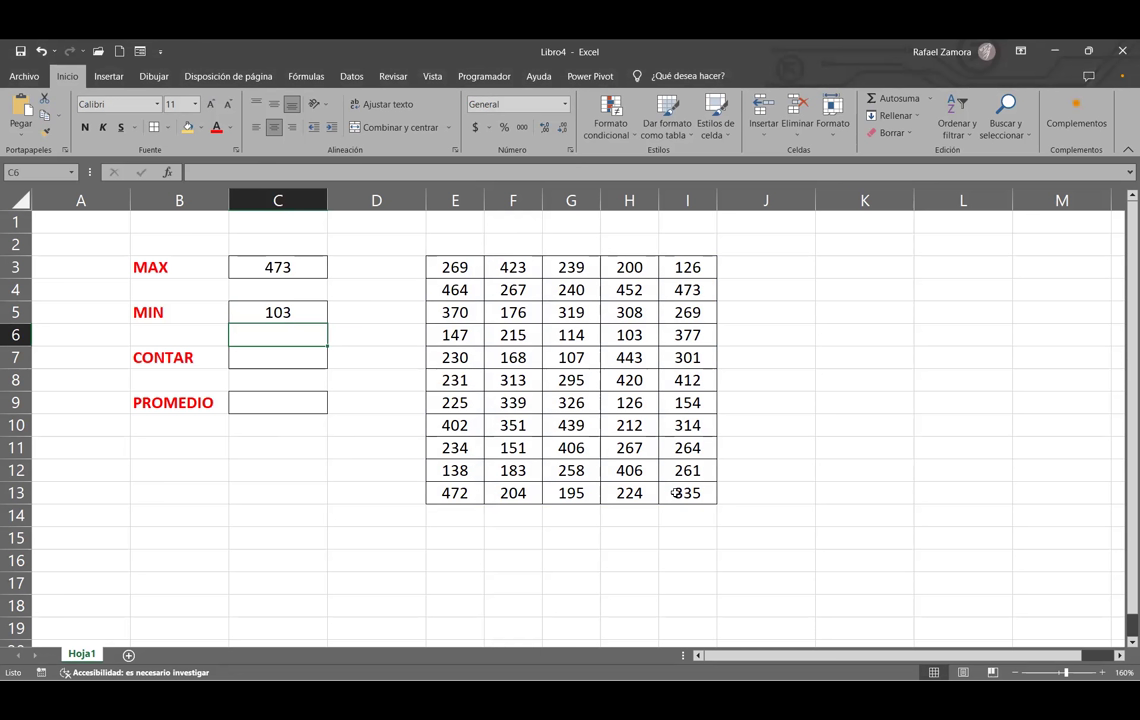
left_click(824, 684)
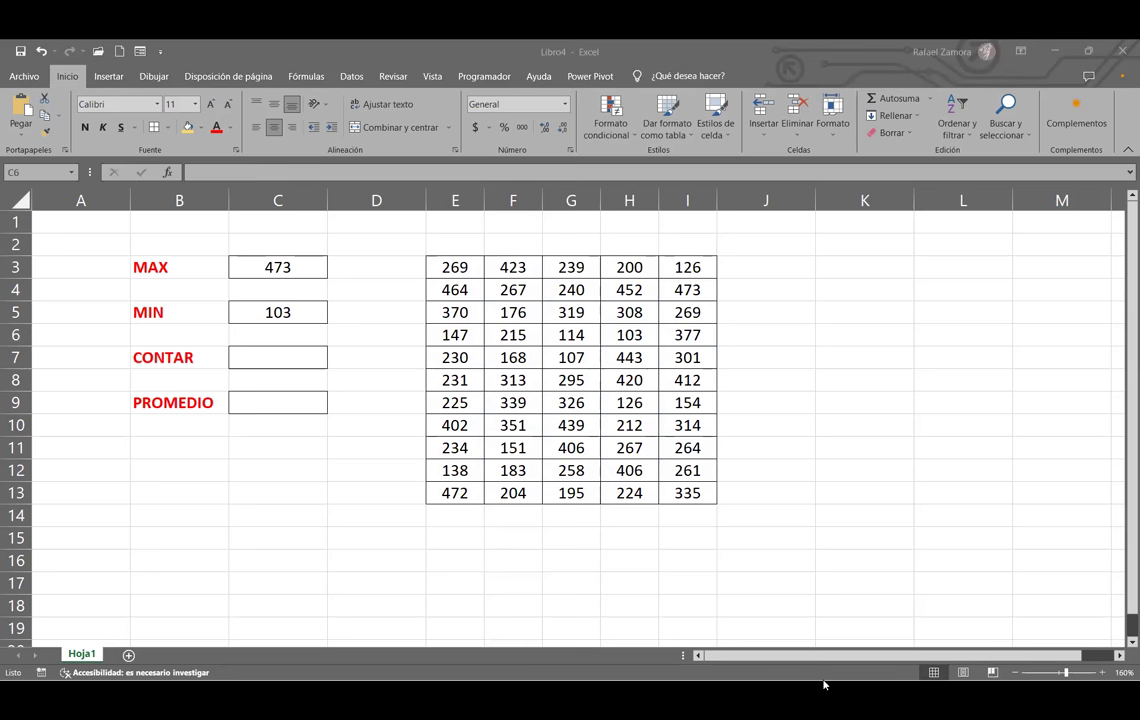
key("ctrl+c")
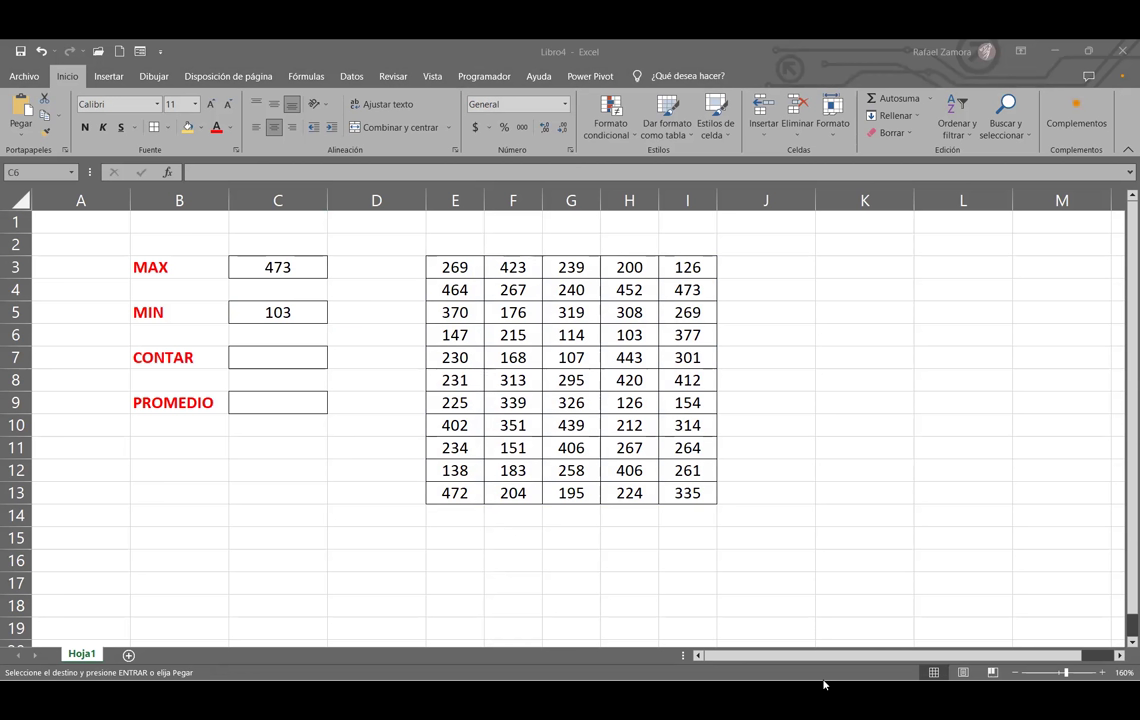
key("Escape")
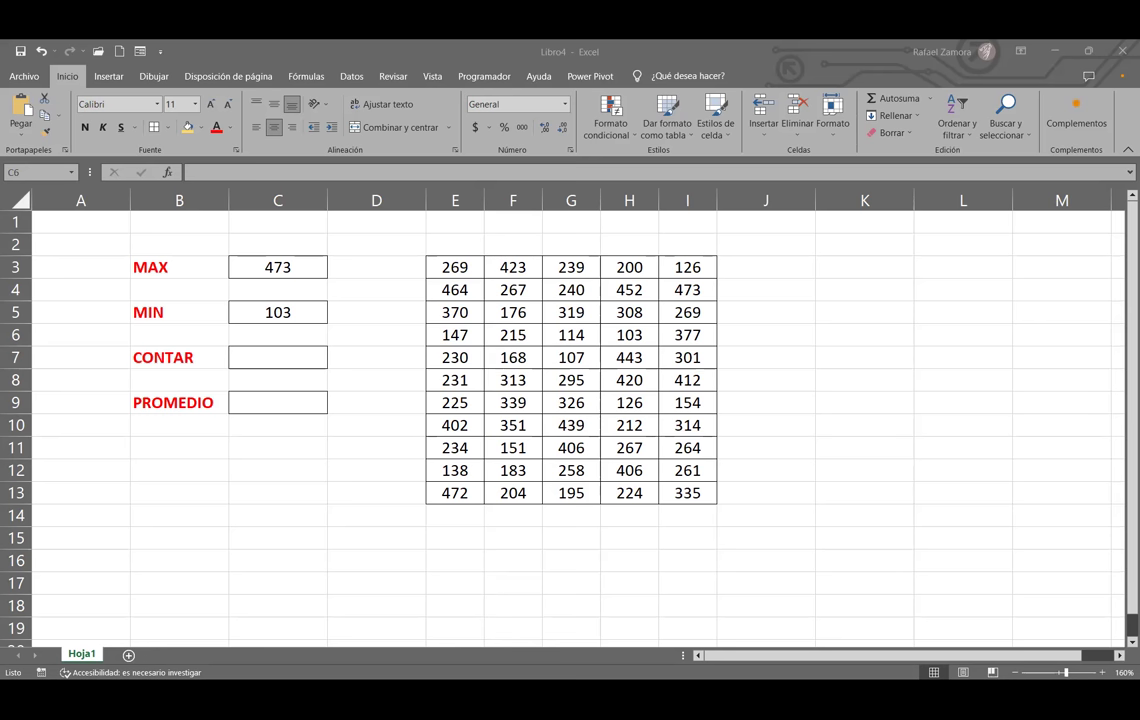
left_click(279, 312)
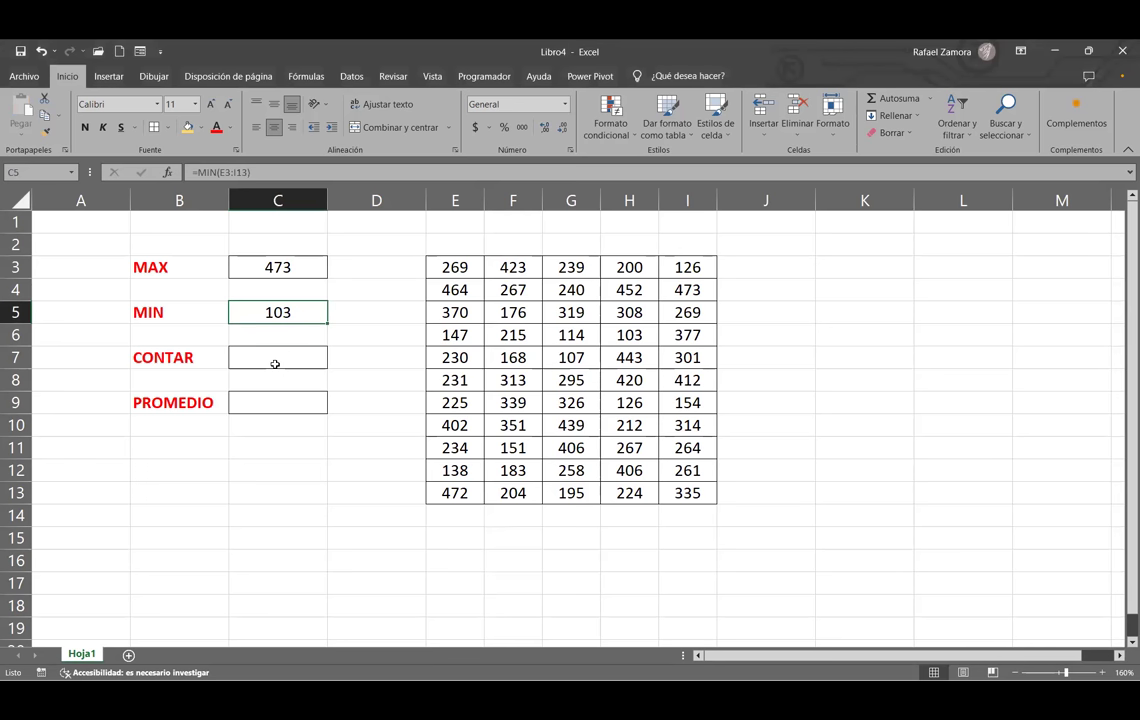
left_click(280, 371)
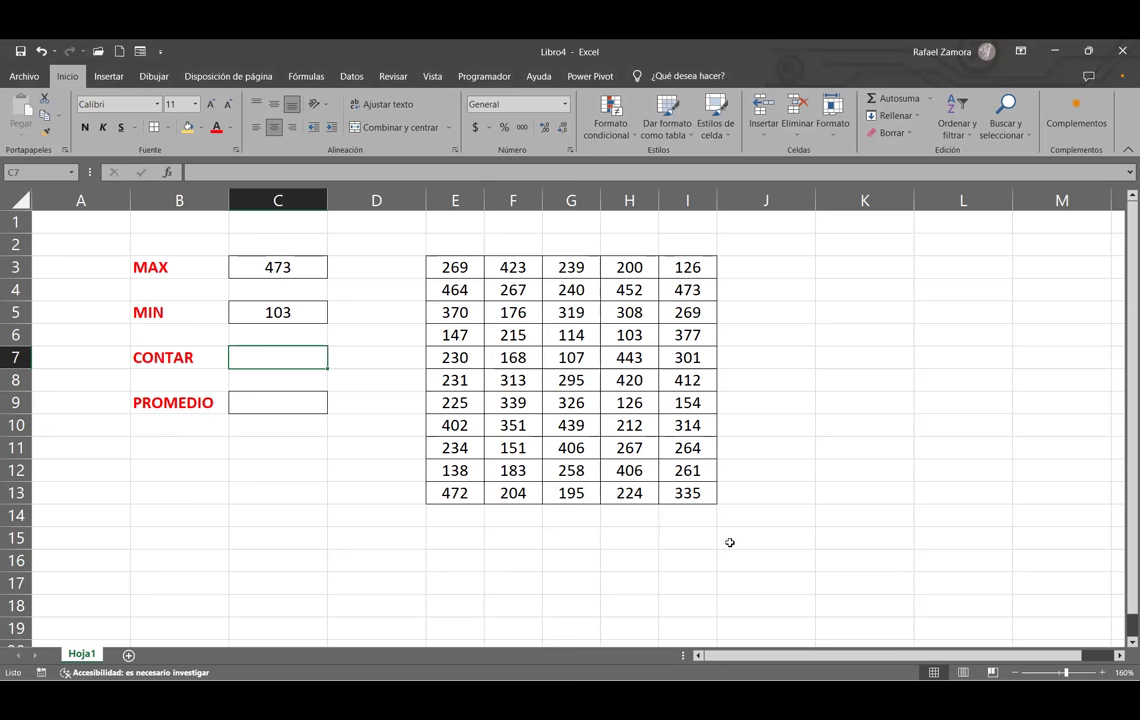
- Enter =CONTAR(E3:I13) in C7 to count the month table's numbers (55)
type("=conar")
key("BackSpace")
key("BackSpace")
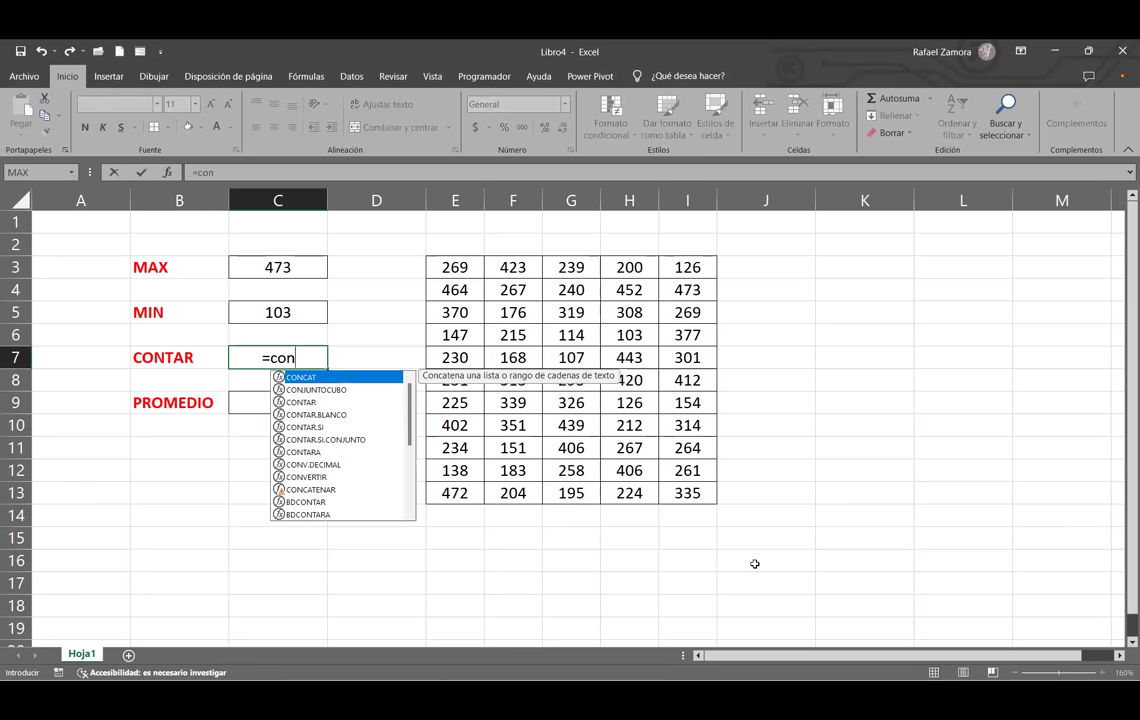
key("Down")
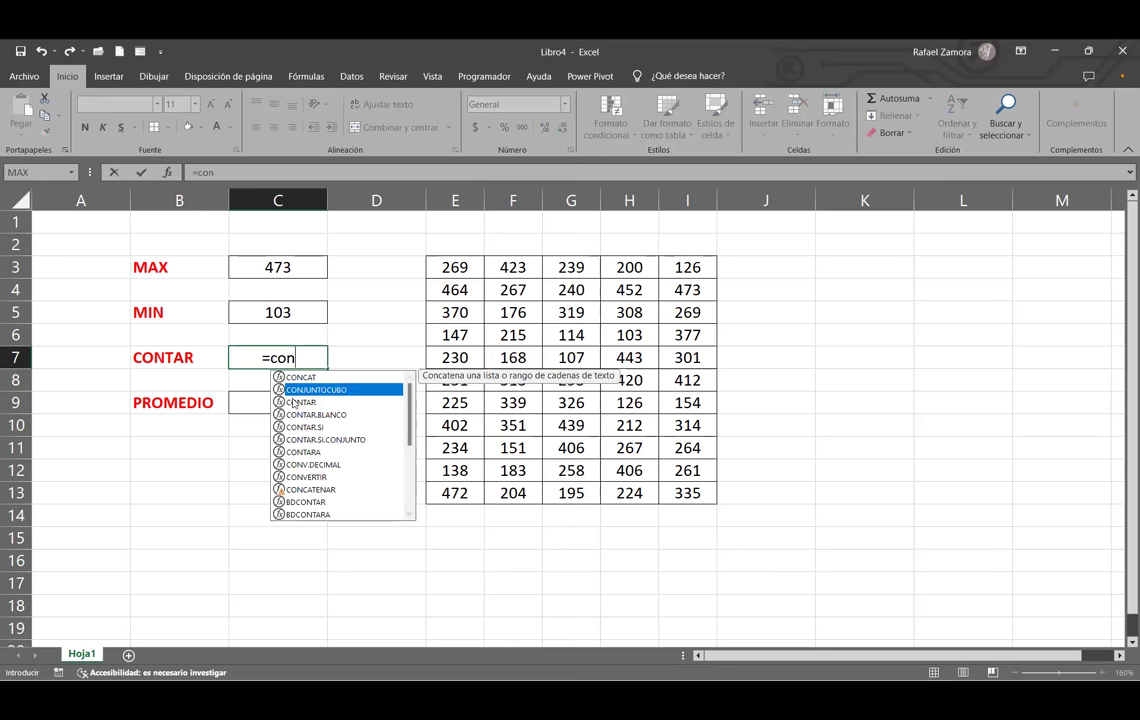
key("Down")
key("Tab")
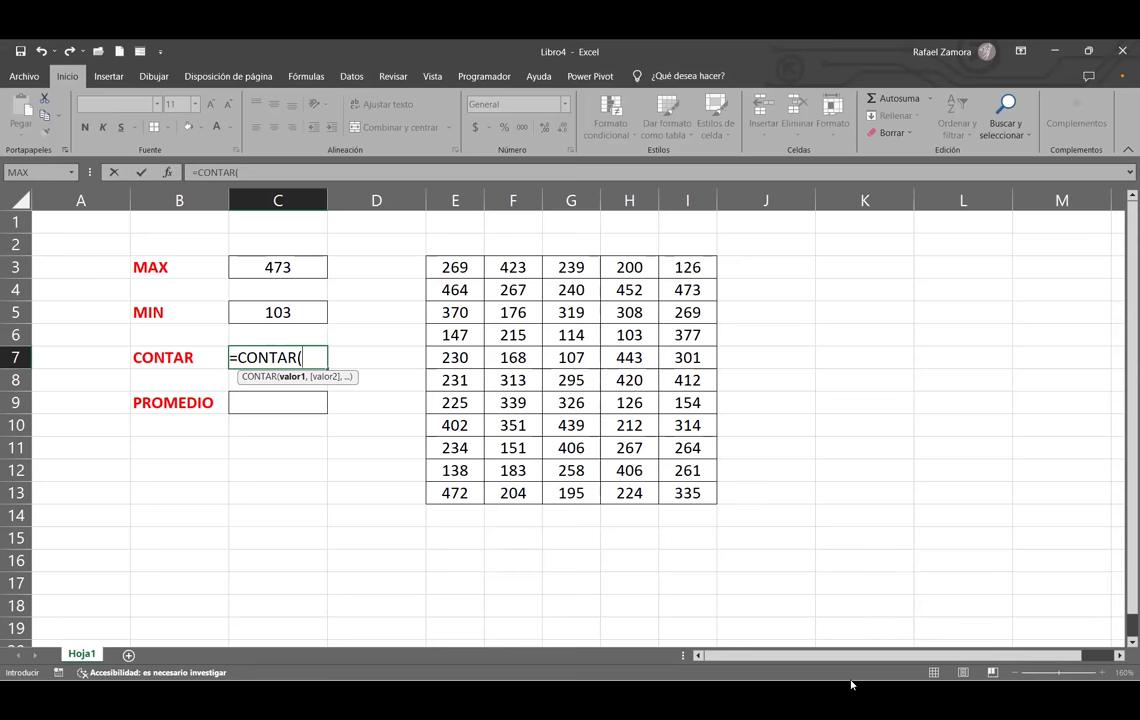
left_click_drag(455, 267, 687, 493)
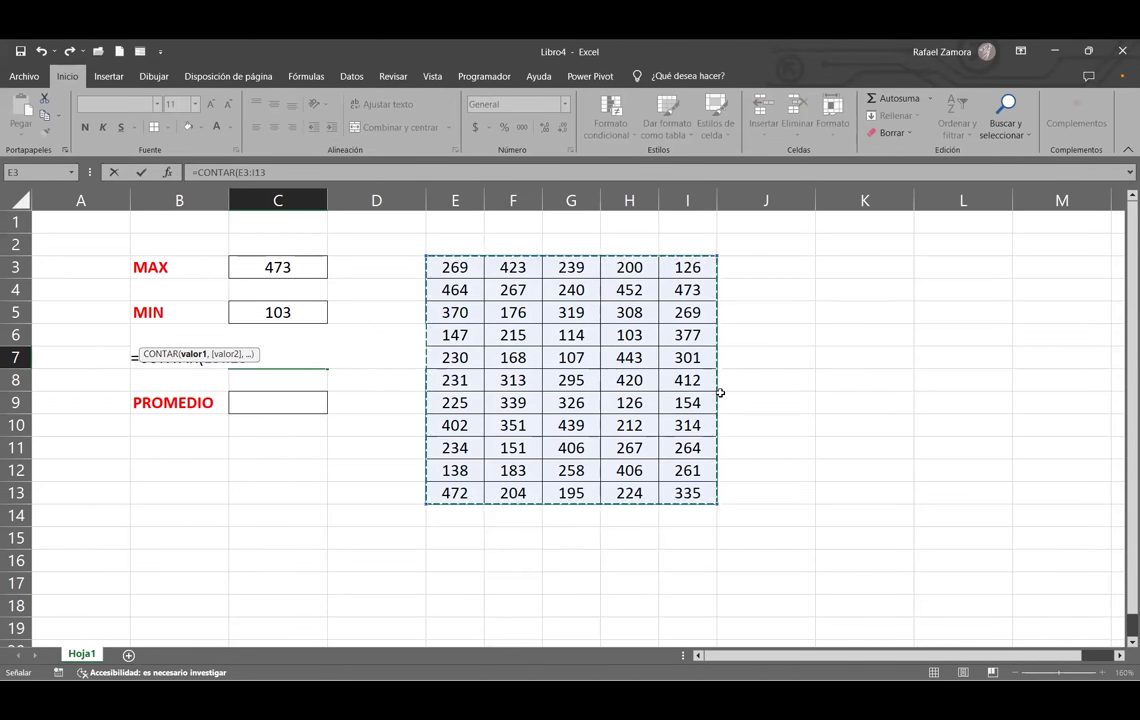
type(")")
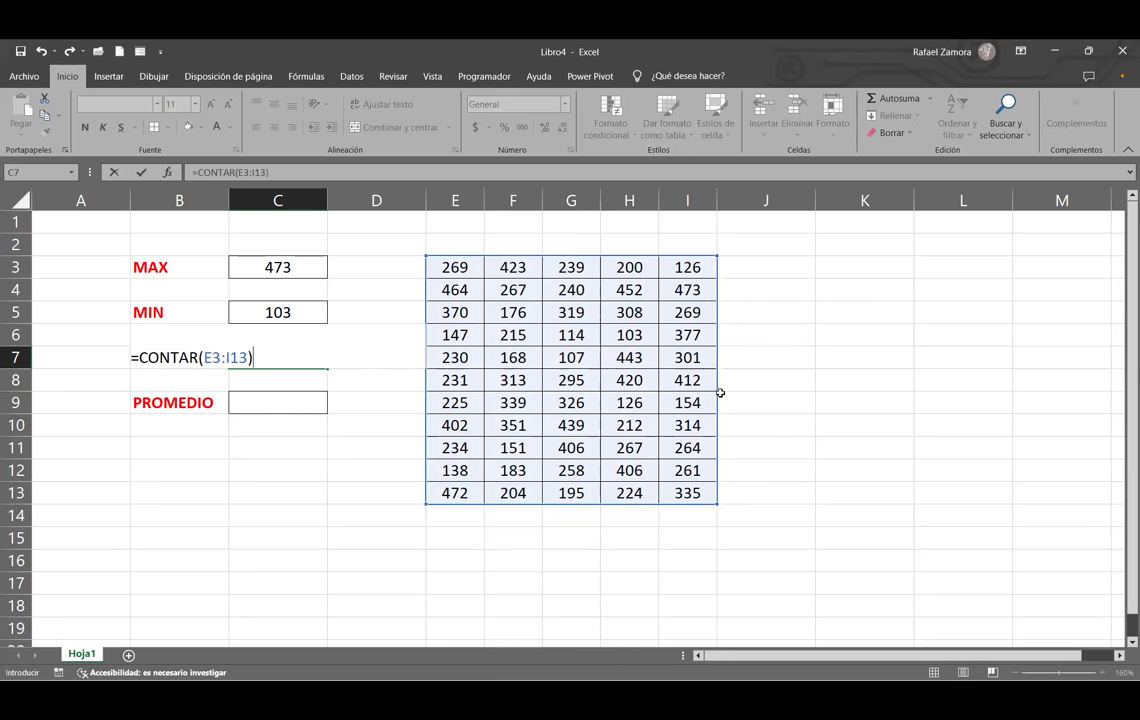
key("Return")
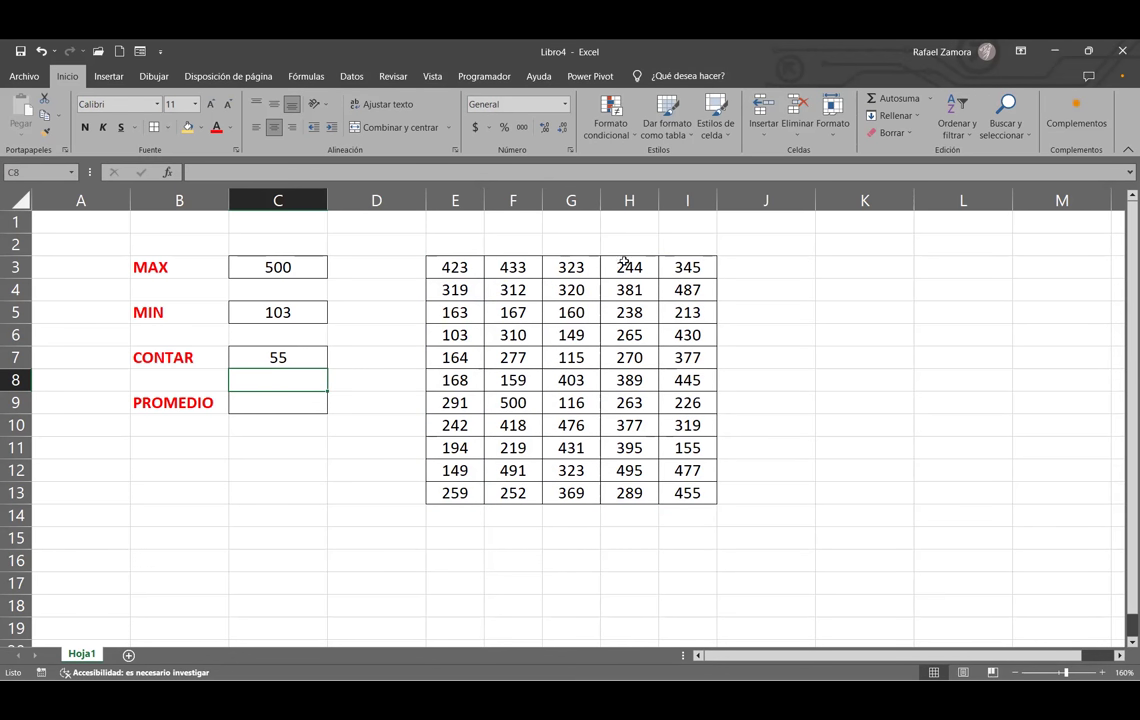
left_click_drag(458, 244, 616, 291)
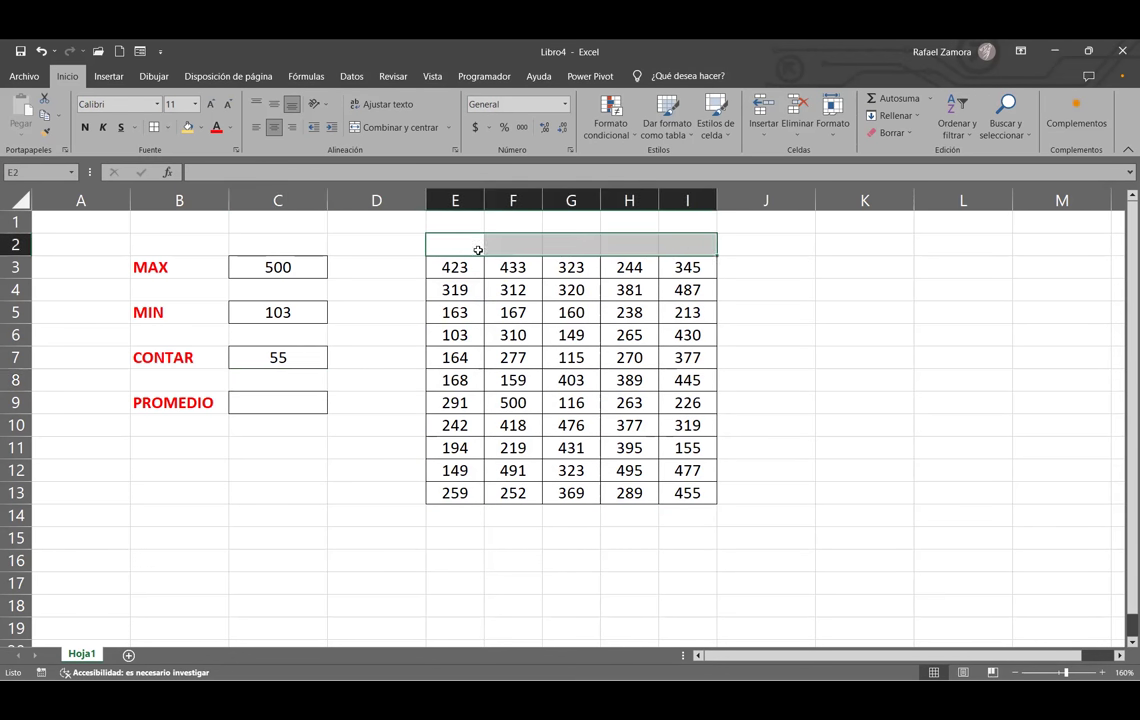
left_click_drag(453, 244, 697, 250)
left_click(303, 362)
left_click_drag(457, 264, 678, 493)
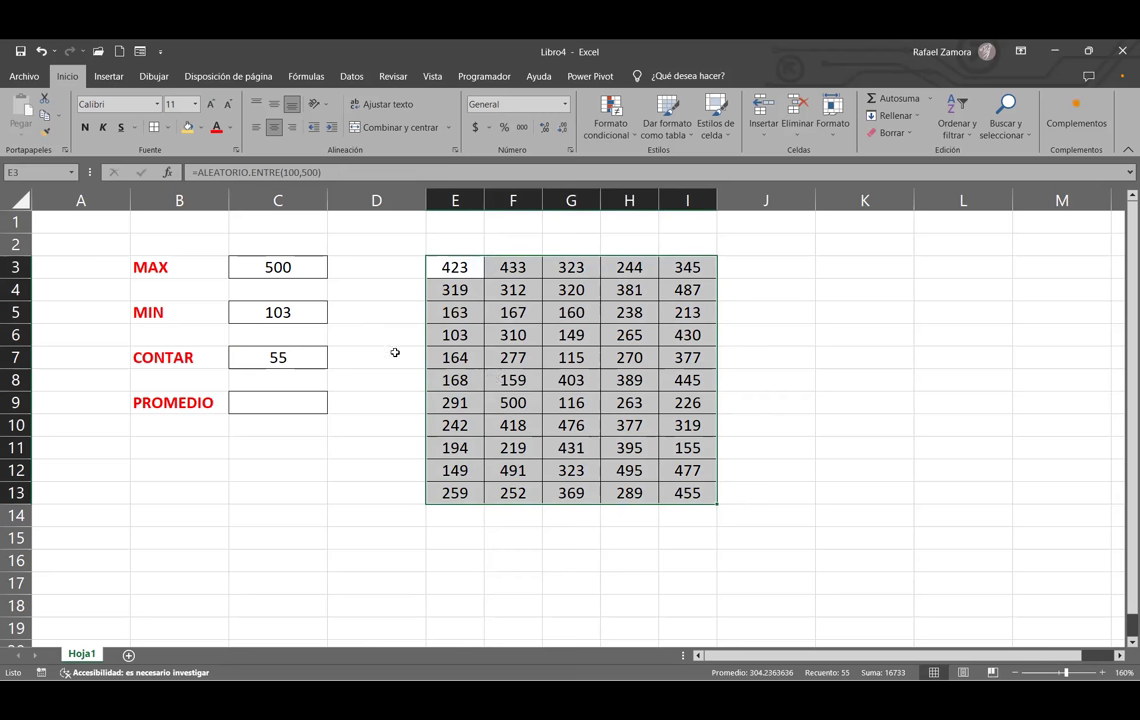
left_click(338, 382)
left_click(293, 354)
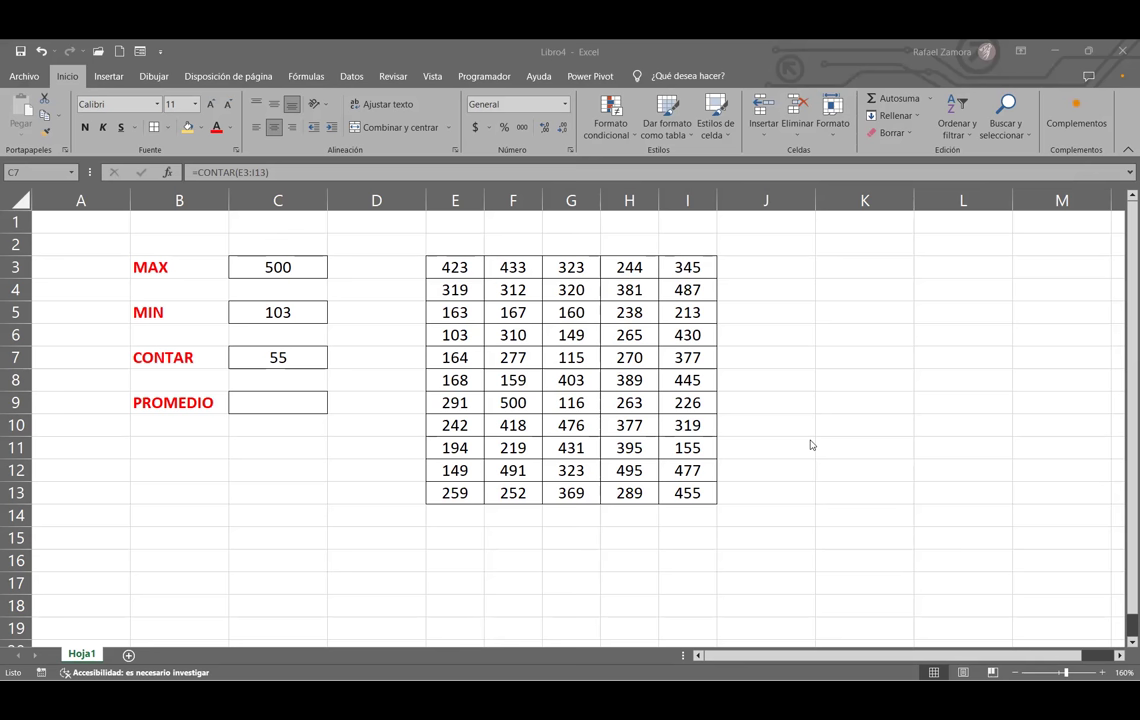
left_click(290, 401)
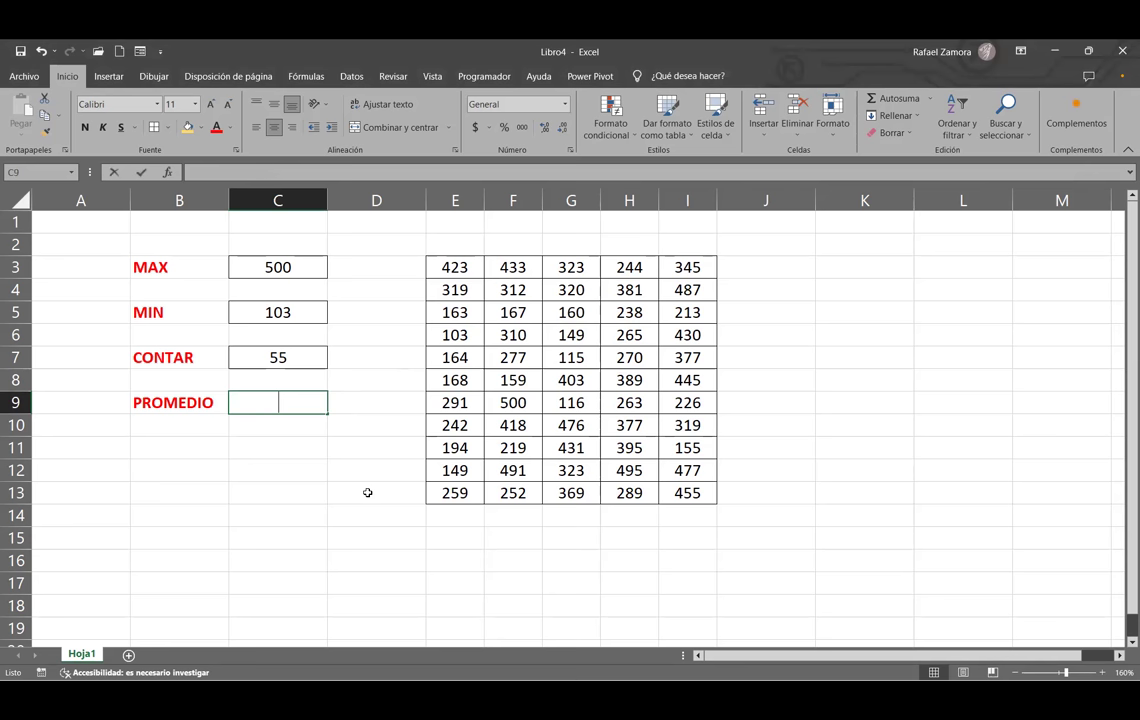
- Type =prom into C9, then type the month label Ene into E1
type("=")
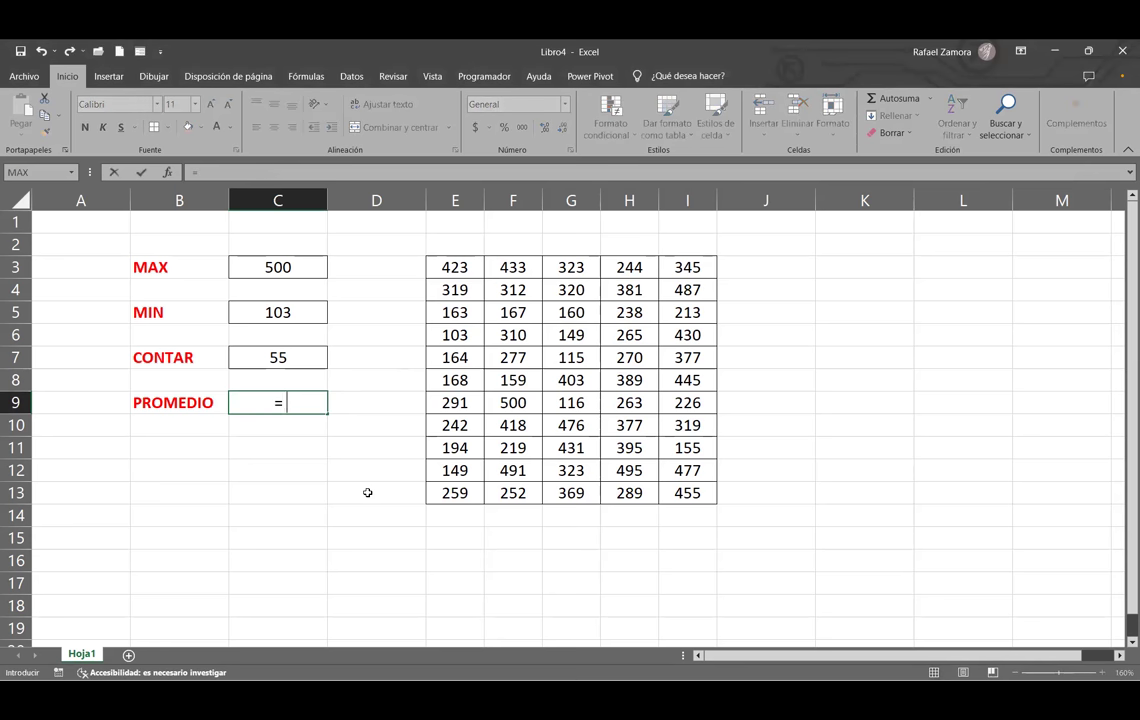
type("prom")
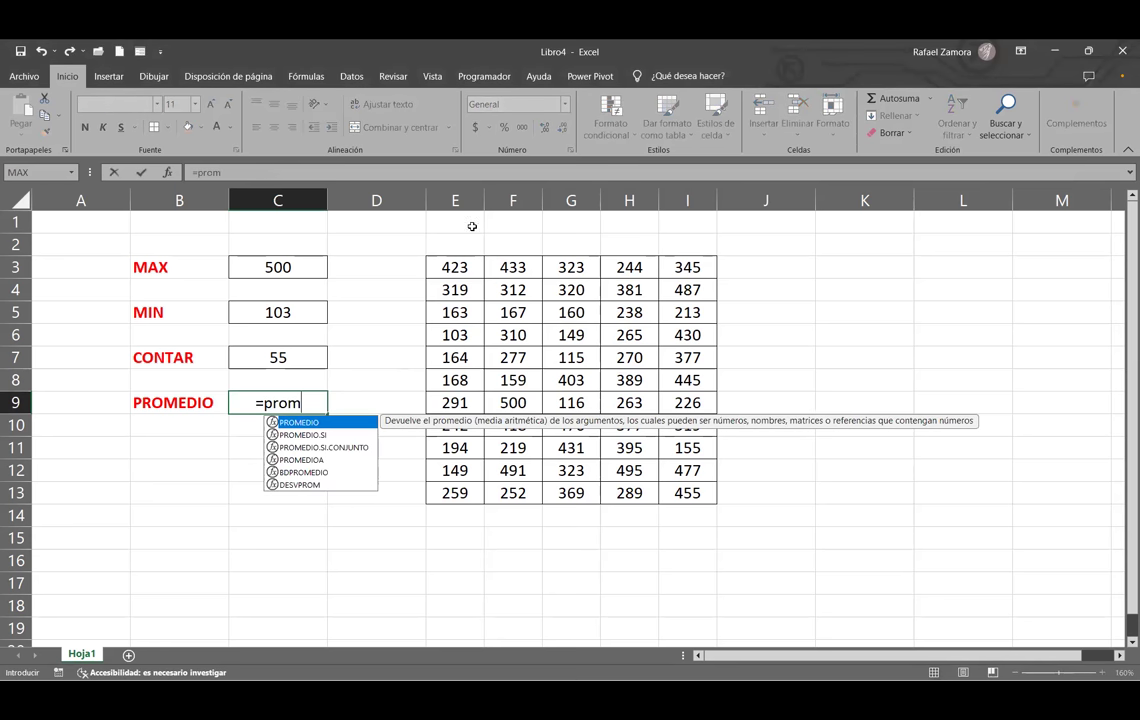
left_click(471, 224)
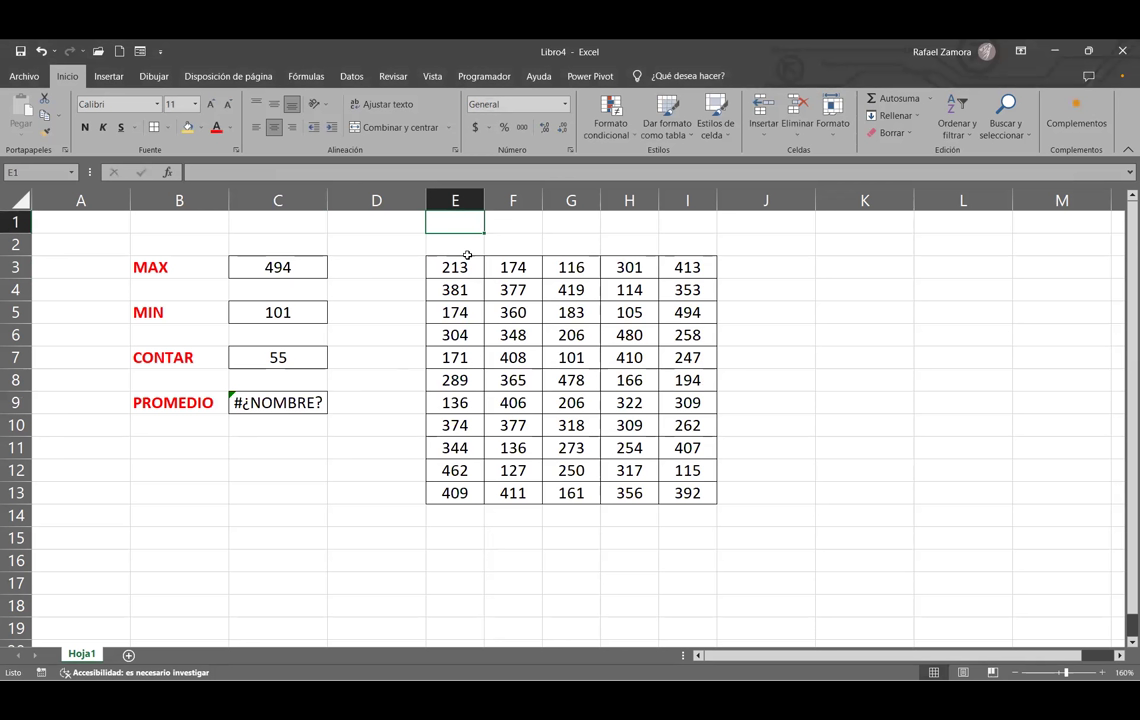
type("Ene")
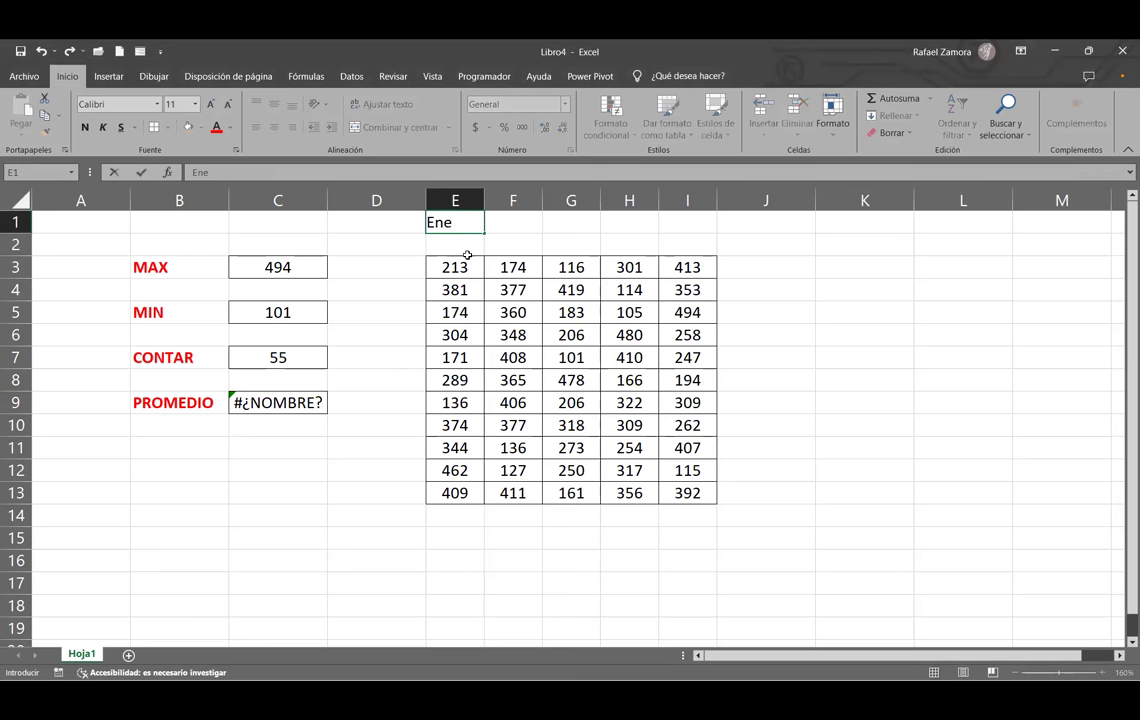
- Fill the headers Feb through May across row 1 and shade E1:I1 yellow
key("Return")
left_click(430, 212)
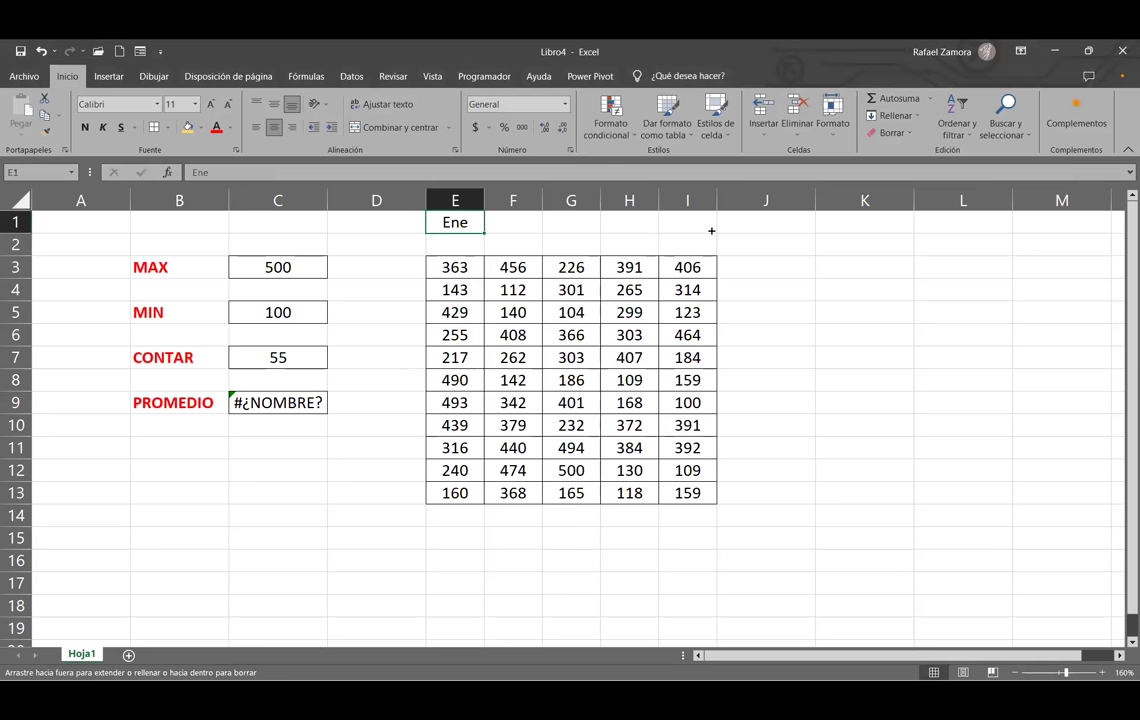
left_click_drag(483, 230, 712, 229)
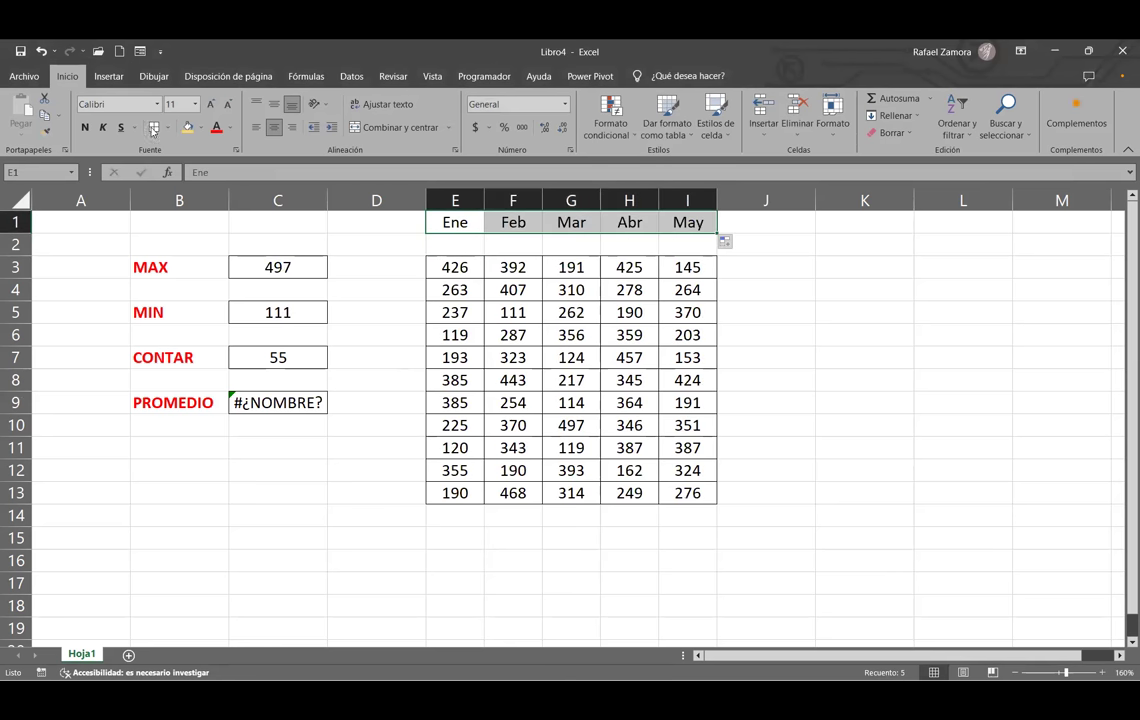
left_click(188, 128)
left_click(818, 463)
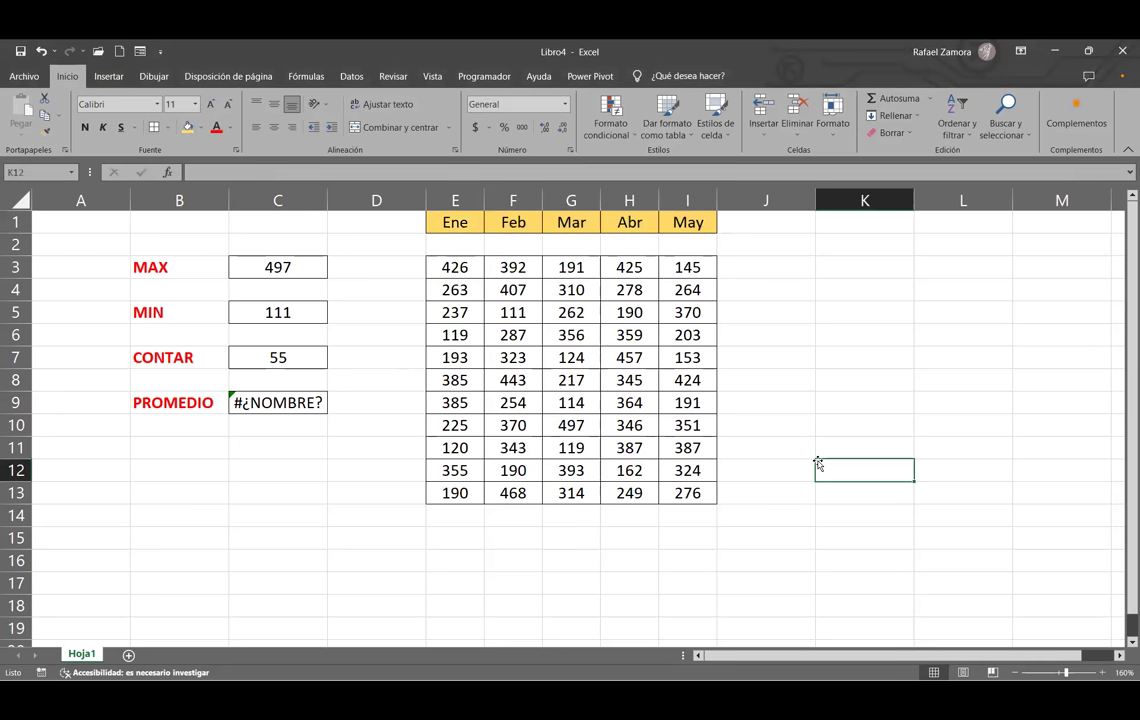
left_click(270, 402)
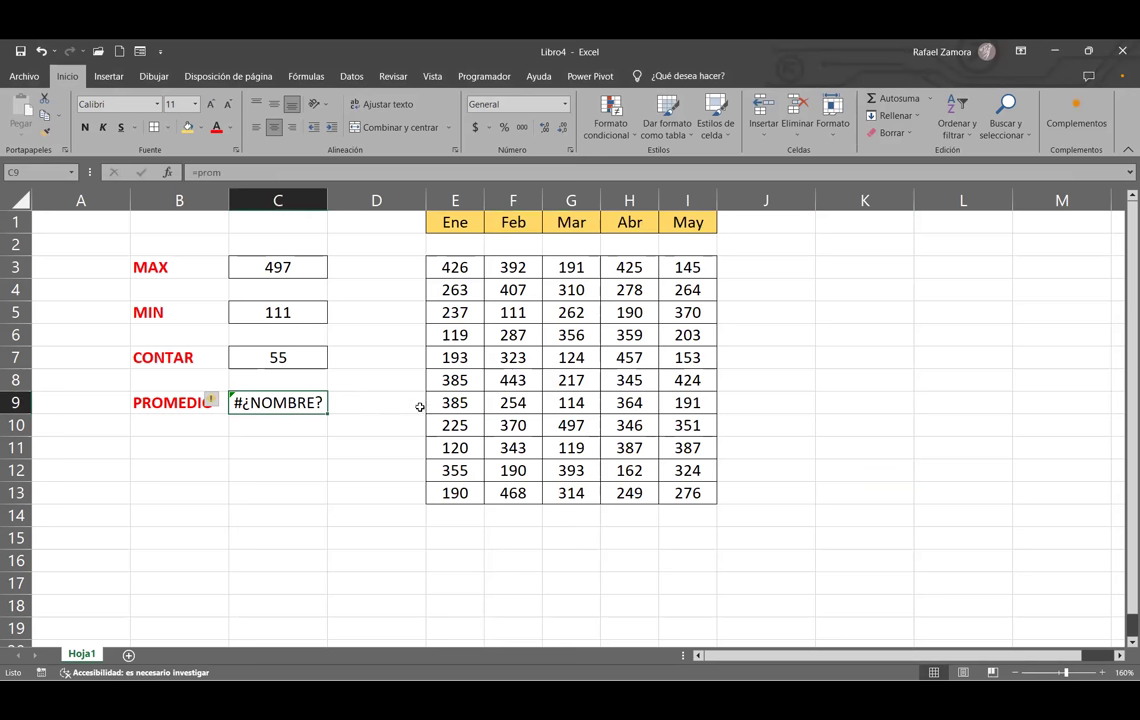
- Correct C9 to =PROMEDIO(G3:G13), giving 258.181818, and widen column B slightly
key("F2")
key("BackSpace")
key("BackSpace")
key("BackSpace")
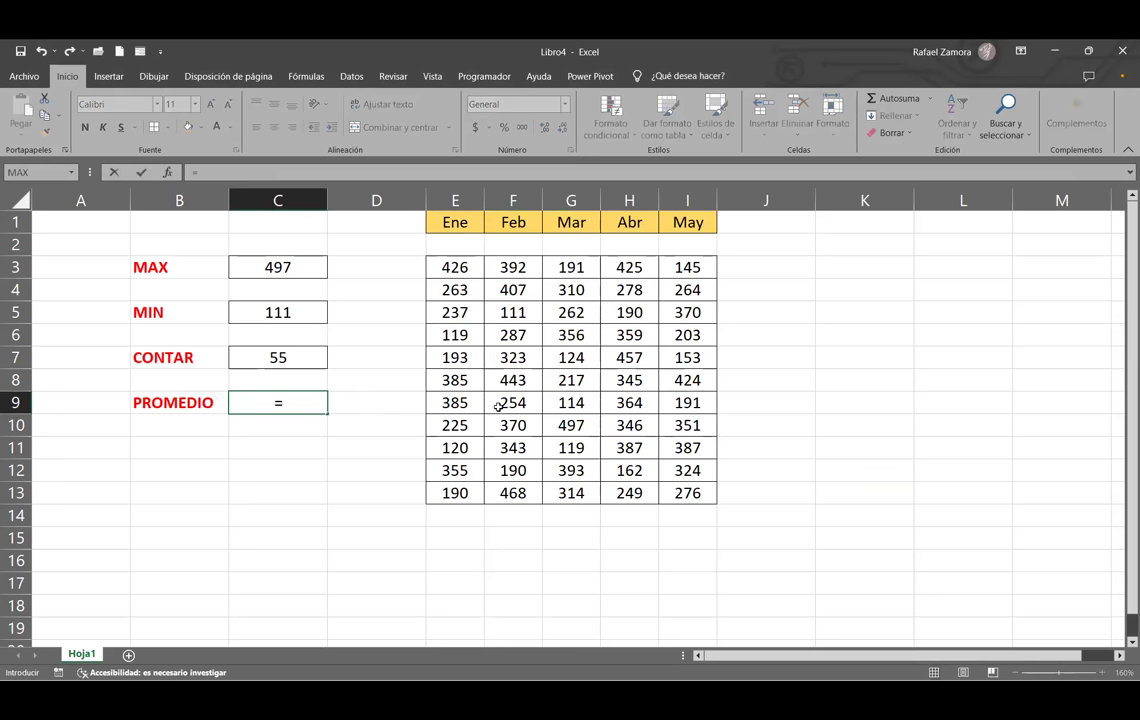
type("prome")
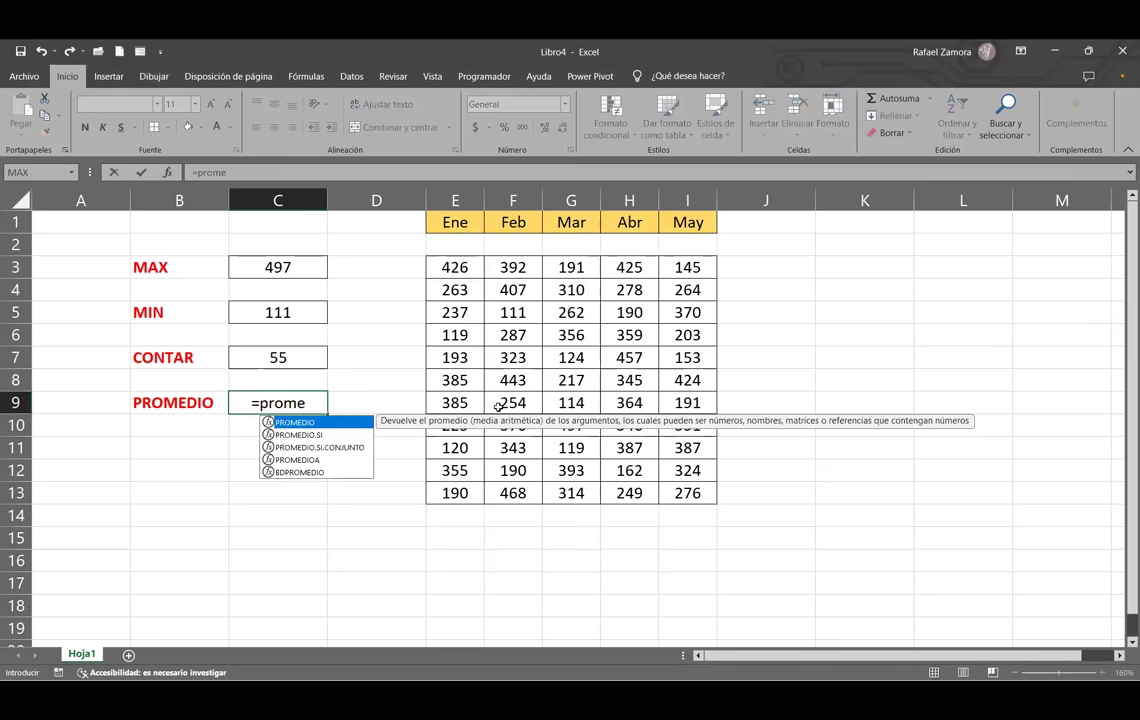
key("Tab")
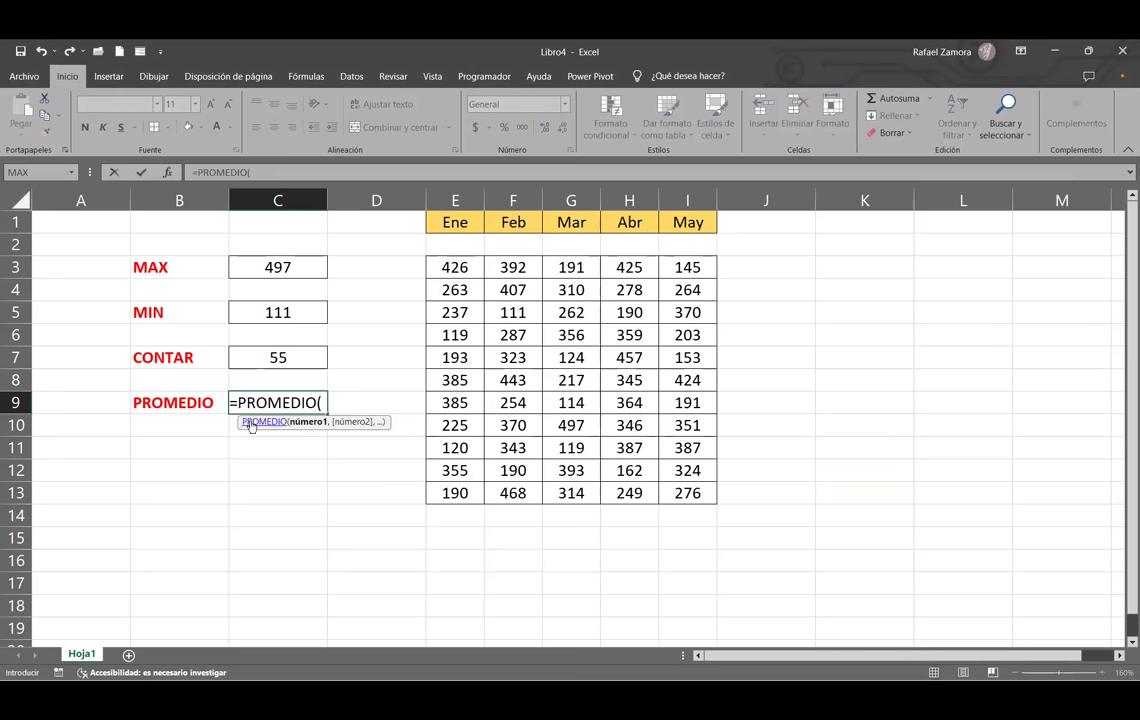
left_click(584, 263)
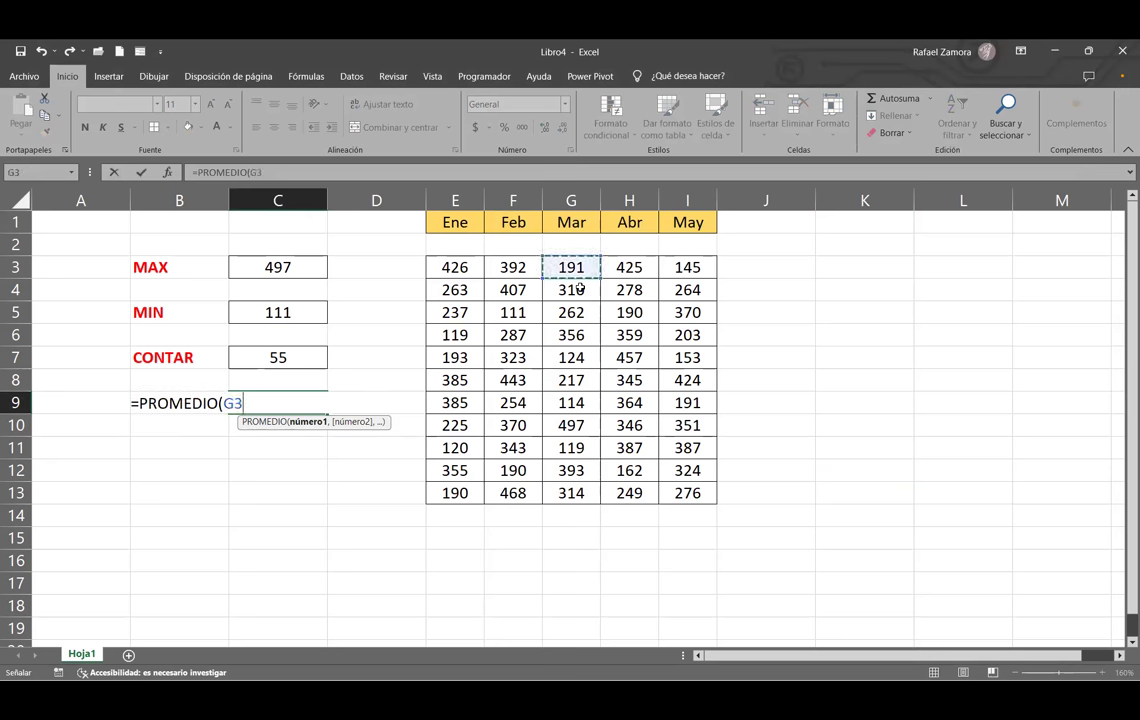
left_click_drag(553, 482, 553, 482)
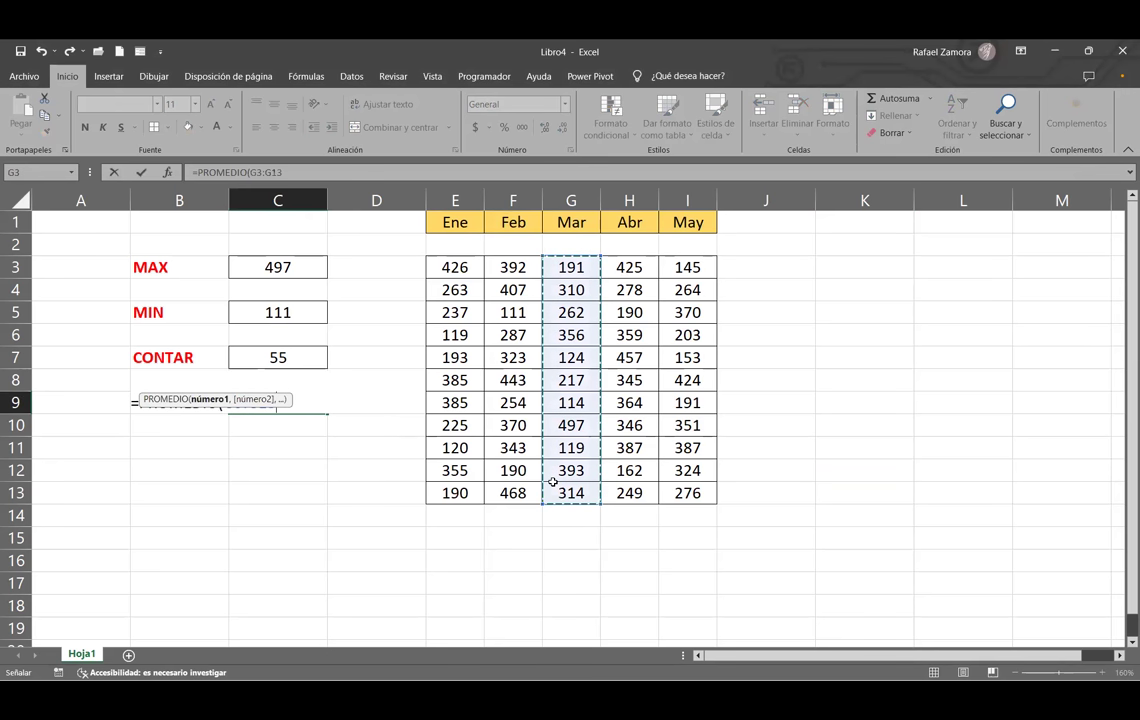
key("Return")
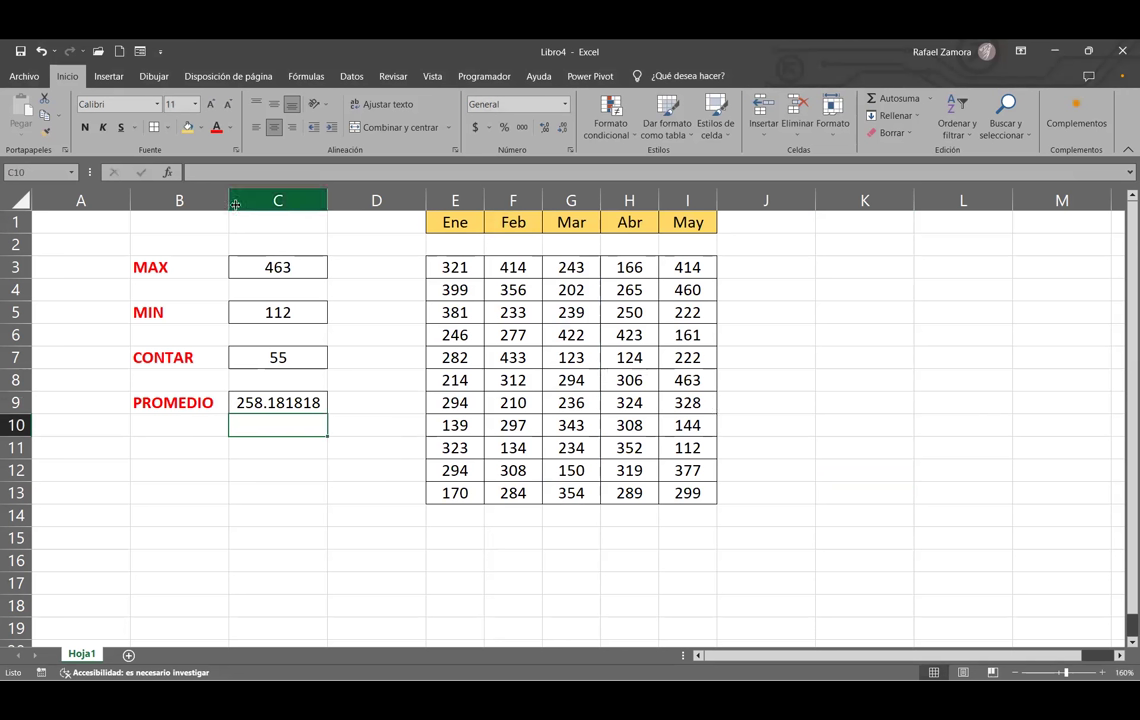
left_click_drag(243, 202, 243, 202)
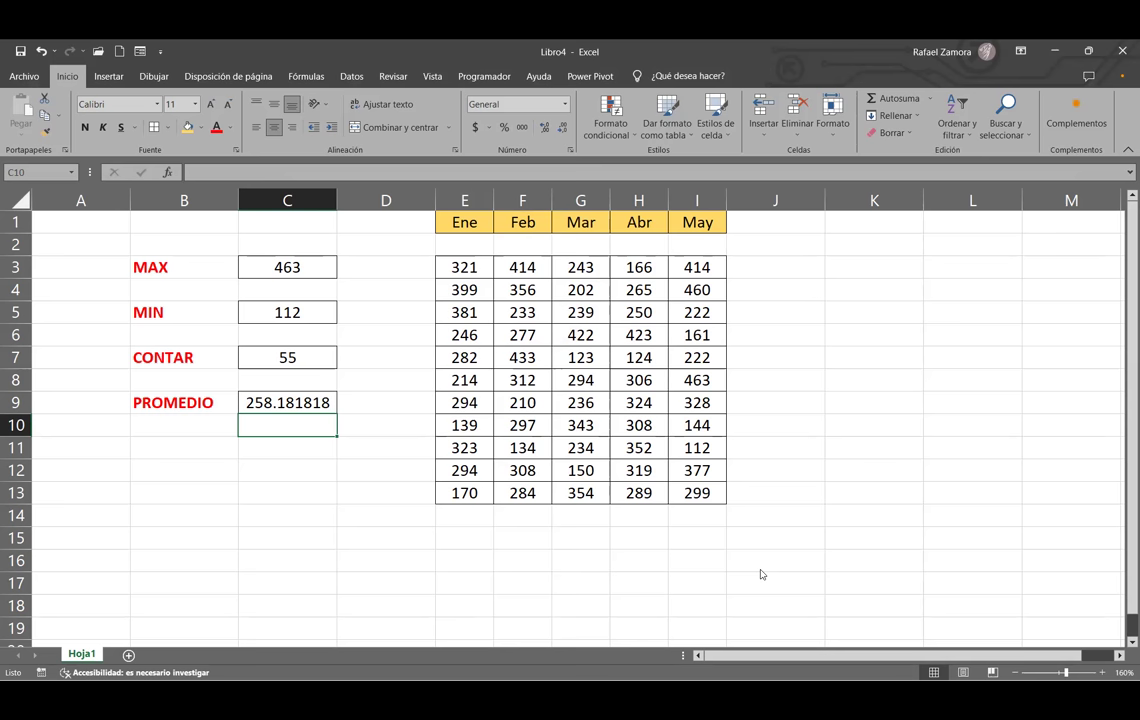
- Check the =PROMEDIO(G3:G13) formula in C9, then select B11 for a new label
left_click(201, 448)
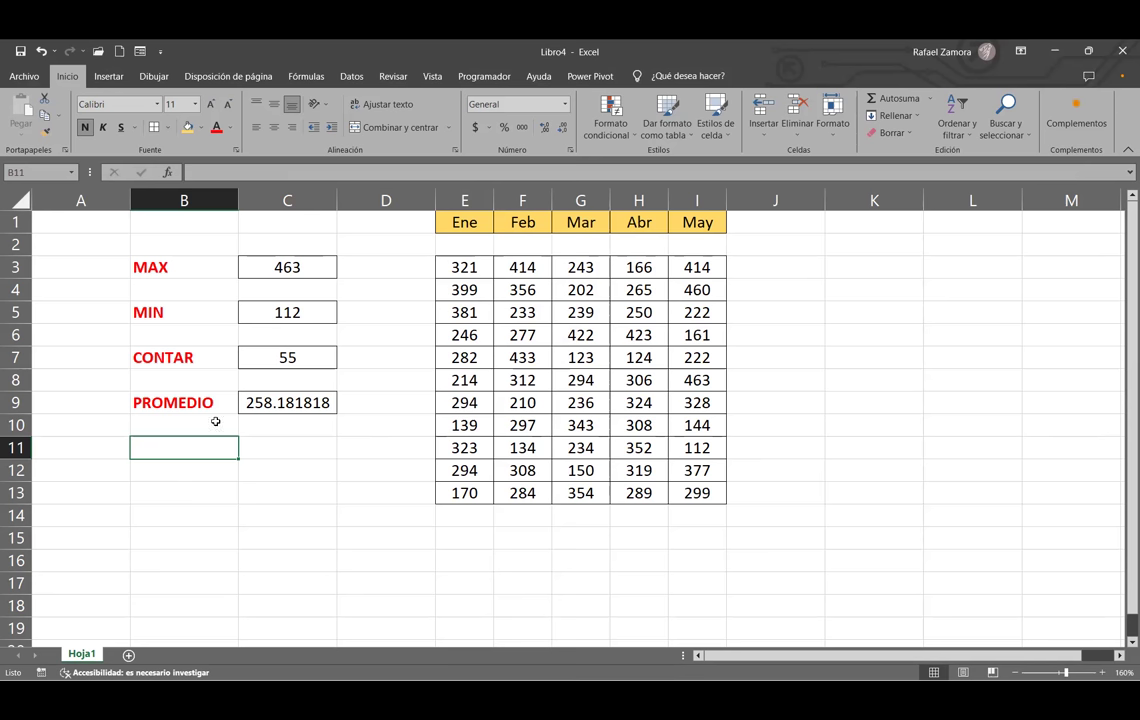
left_click(309, 404)
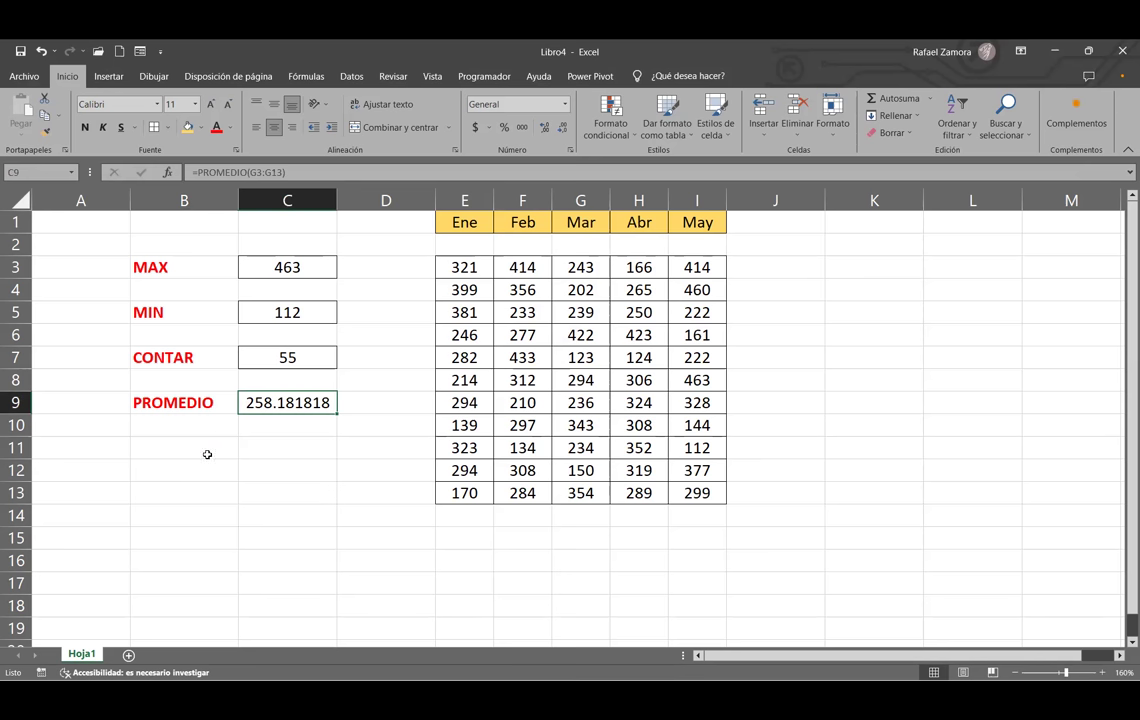
left_click(207, 454)
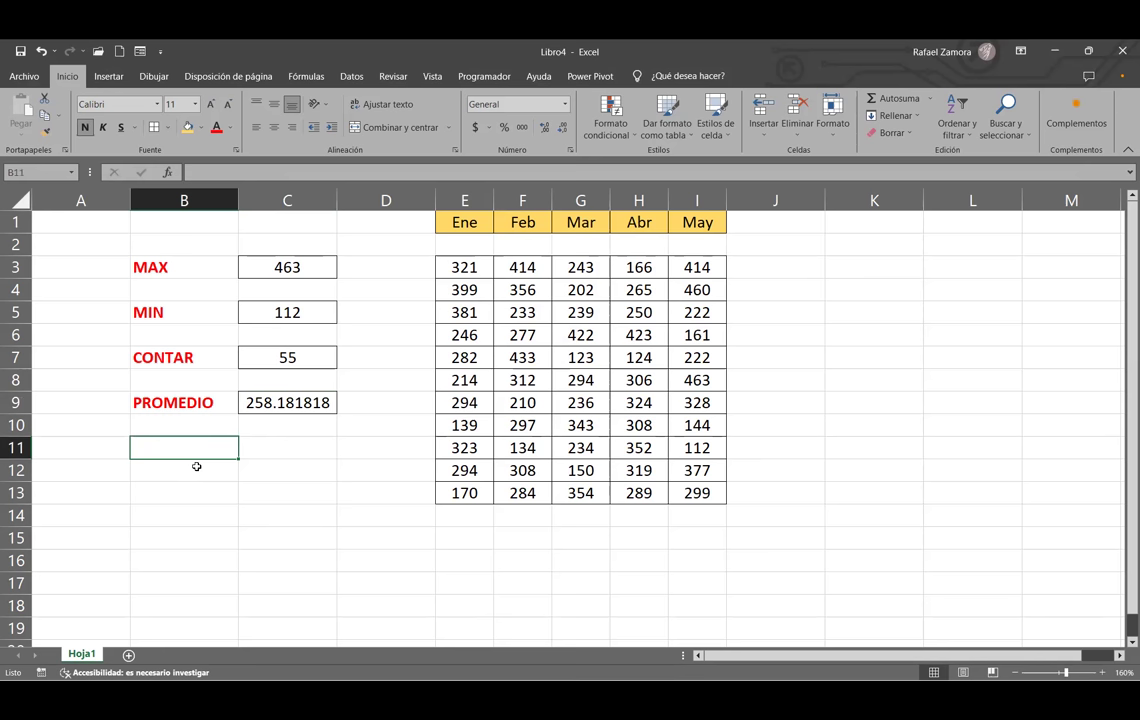
- Label B11 SUMA and enter =SUMA(E3:I13) in C11, totalling 16938
type("SUMA")
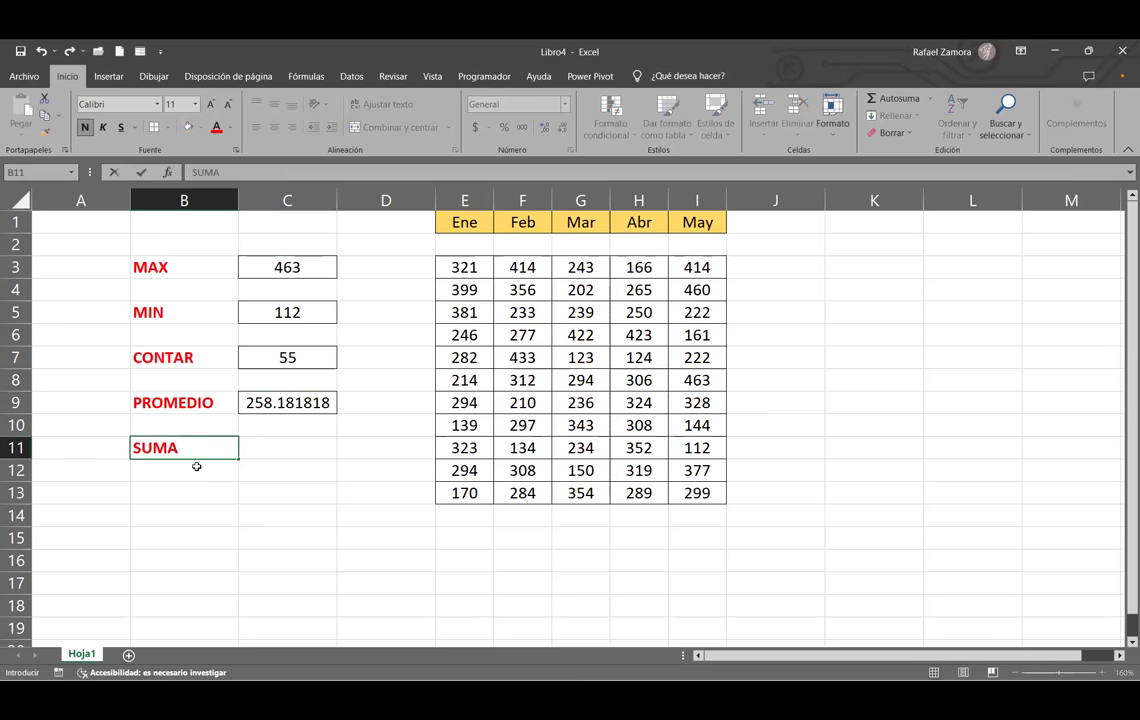
key("Return")
left_click(278, 445)
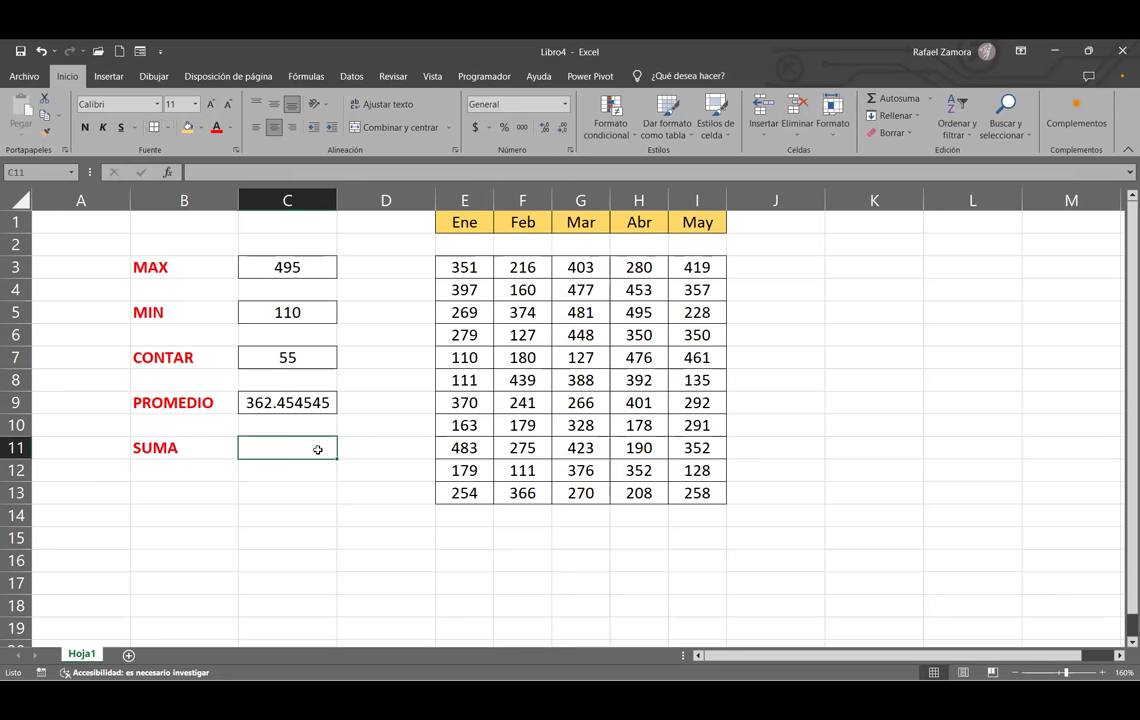
type("=")
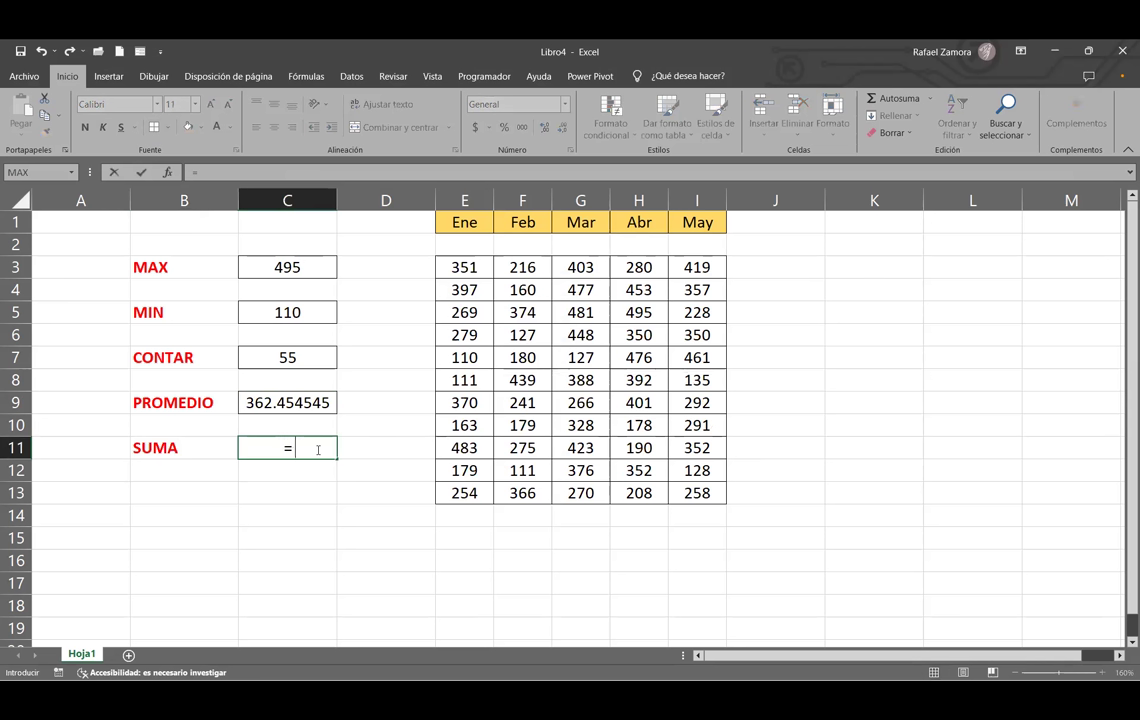
type("SUMA(")
left_click(460, 267)
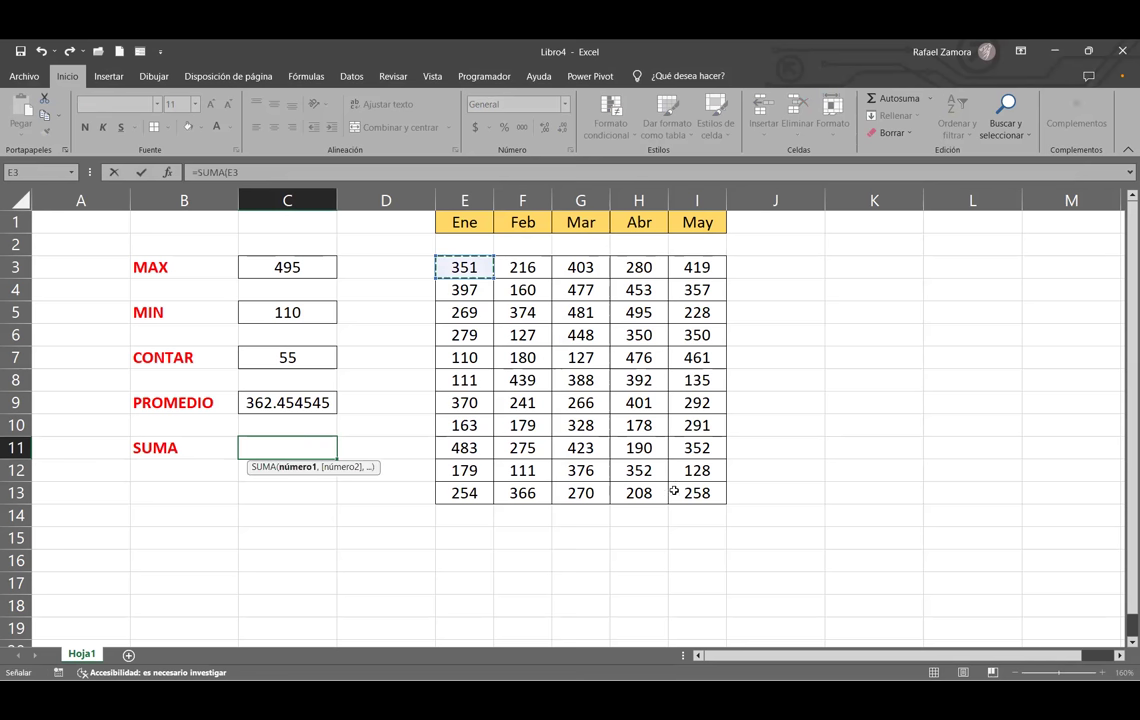
left_click(674, 491, "shift")
key("Return")
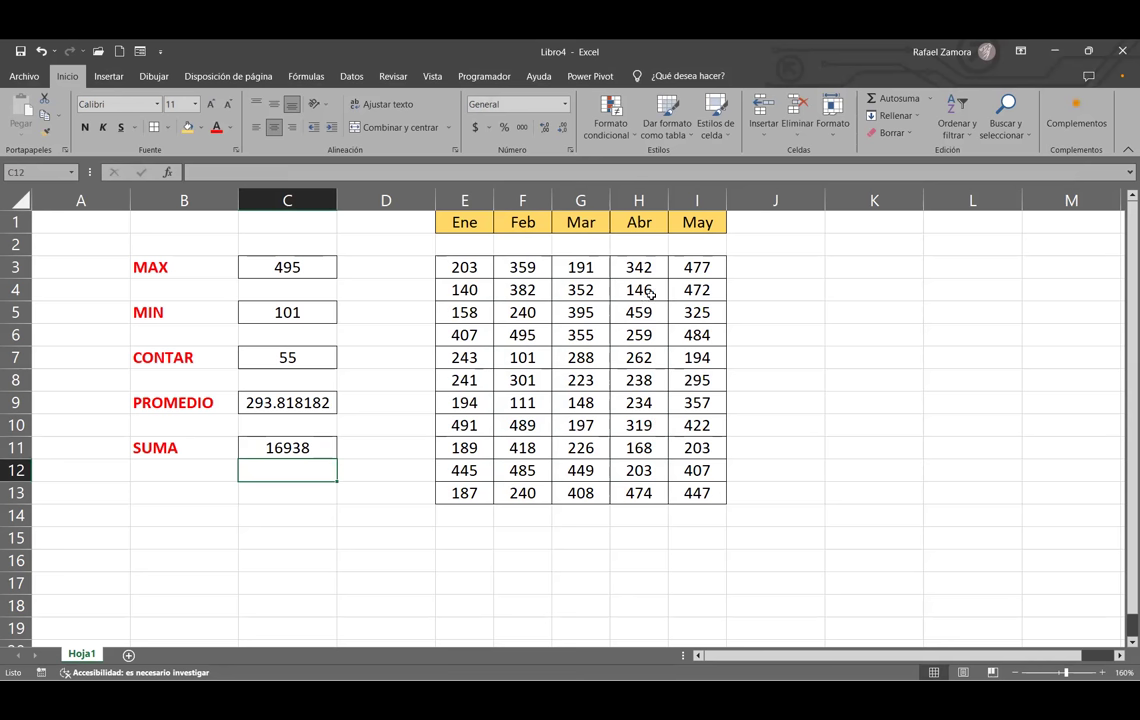
left_click(308, 507)
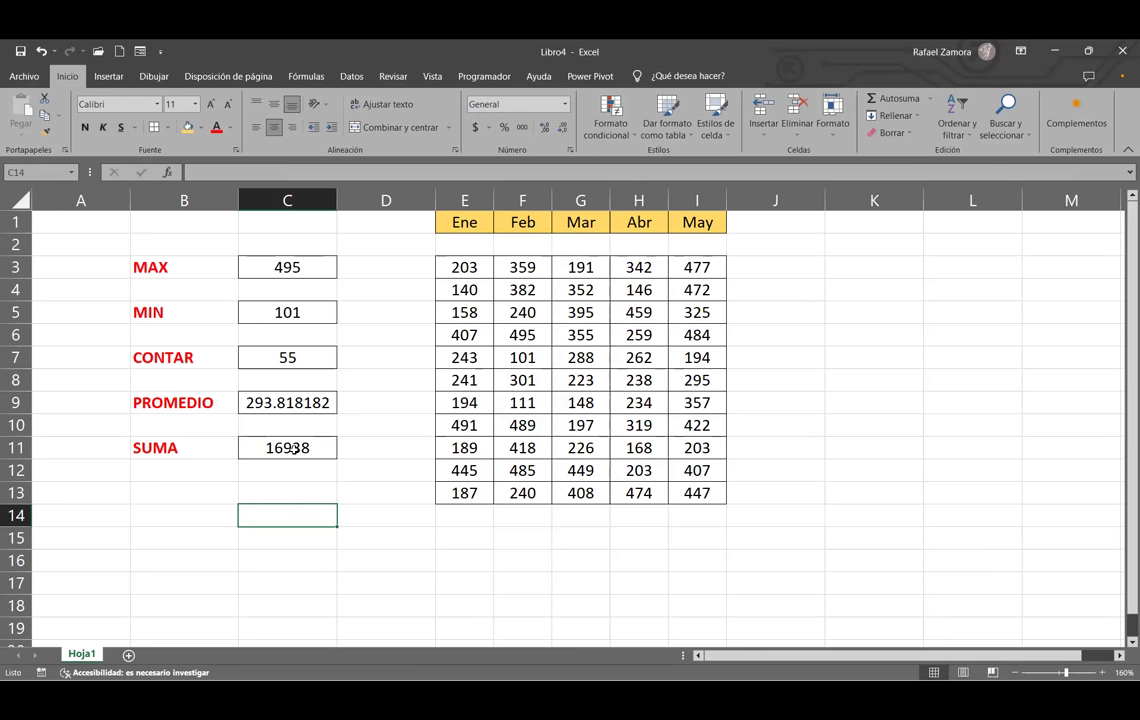
left_click(205, 402)
- Select E3:E13 to view the Ene total, then start an Autosuma in E14
left_click(202, 446)
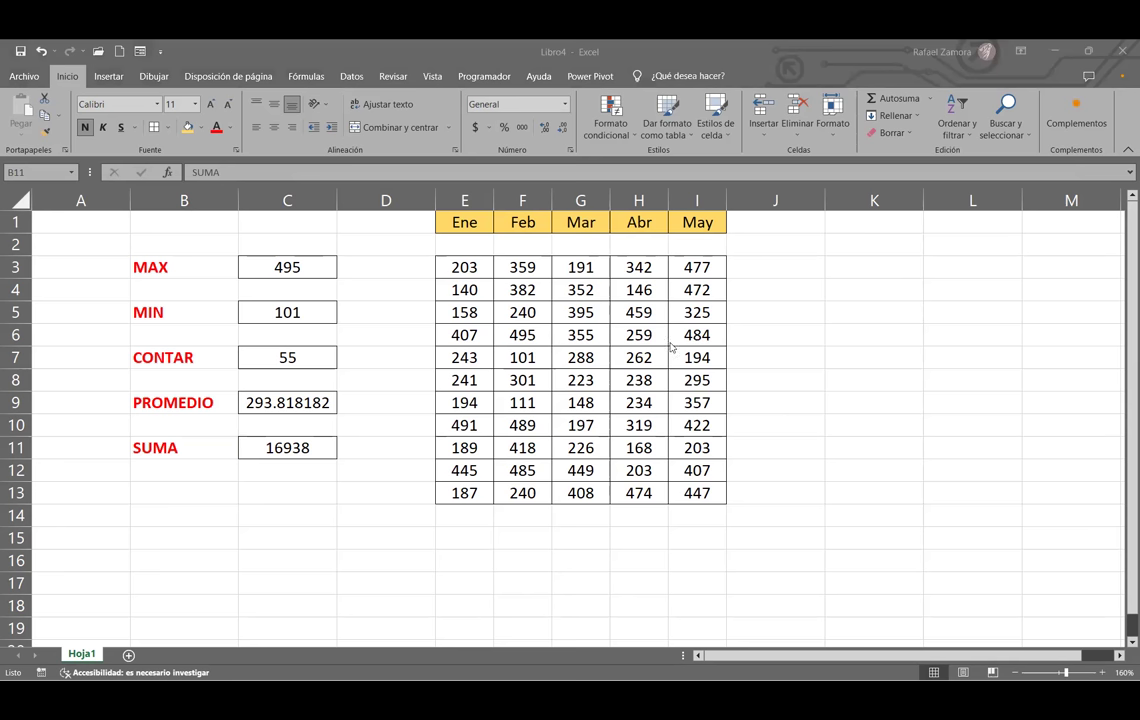
left_click(473, 487)
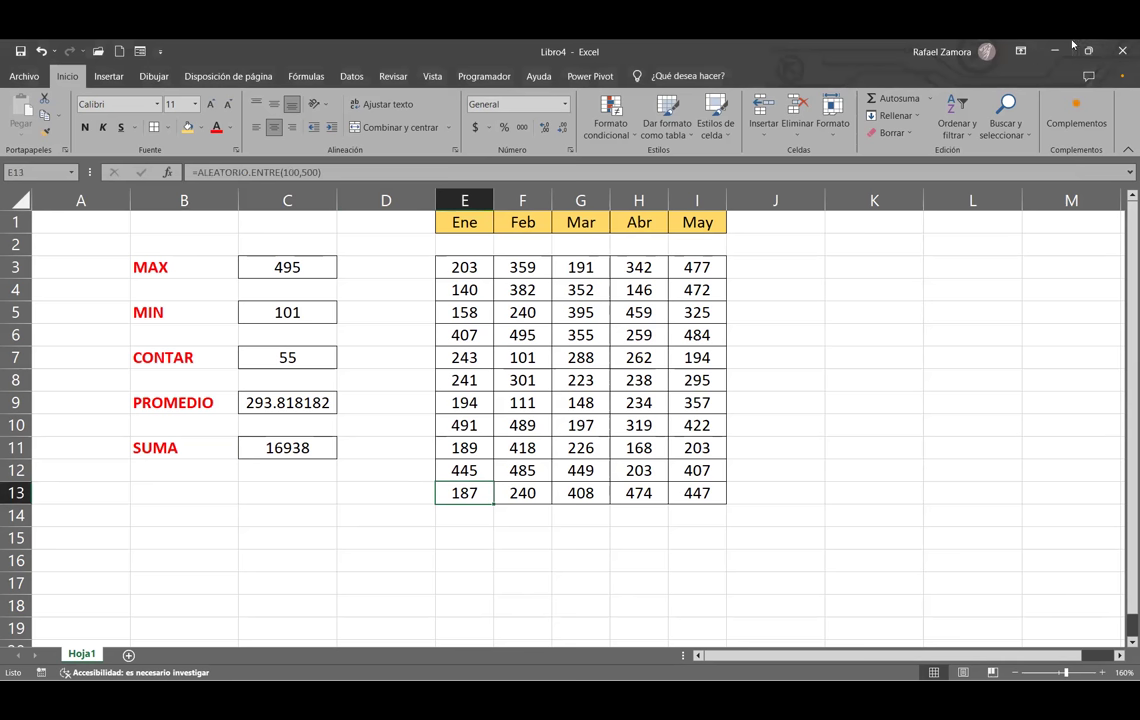
left_click_drag(464, 267, 454, 485)
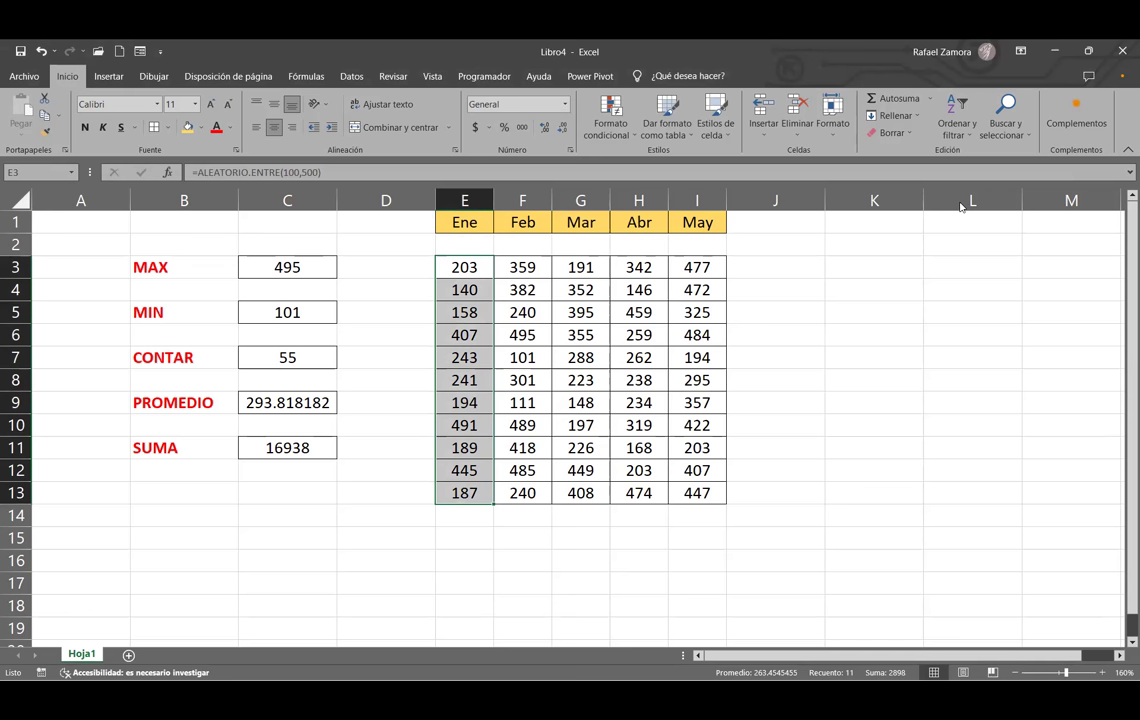
key("ctrl+v")
left_click(470, 512)
key("Escape")
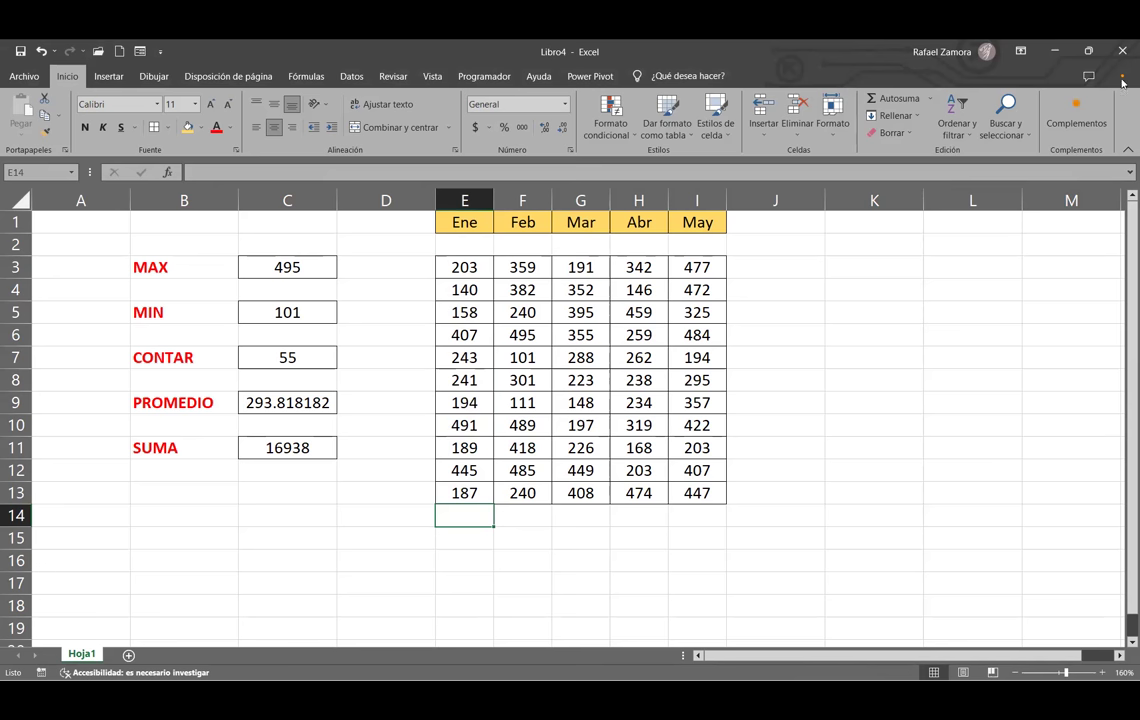
left_click(889, 101)
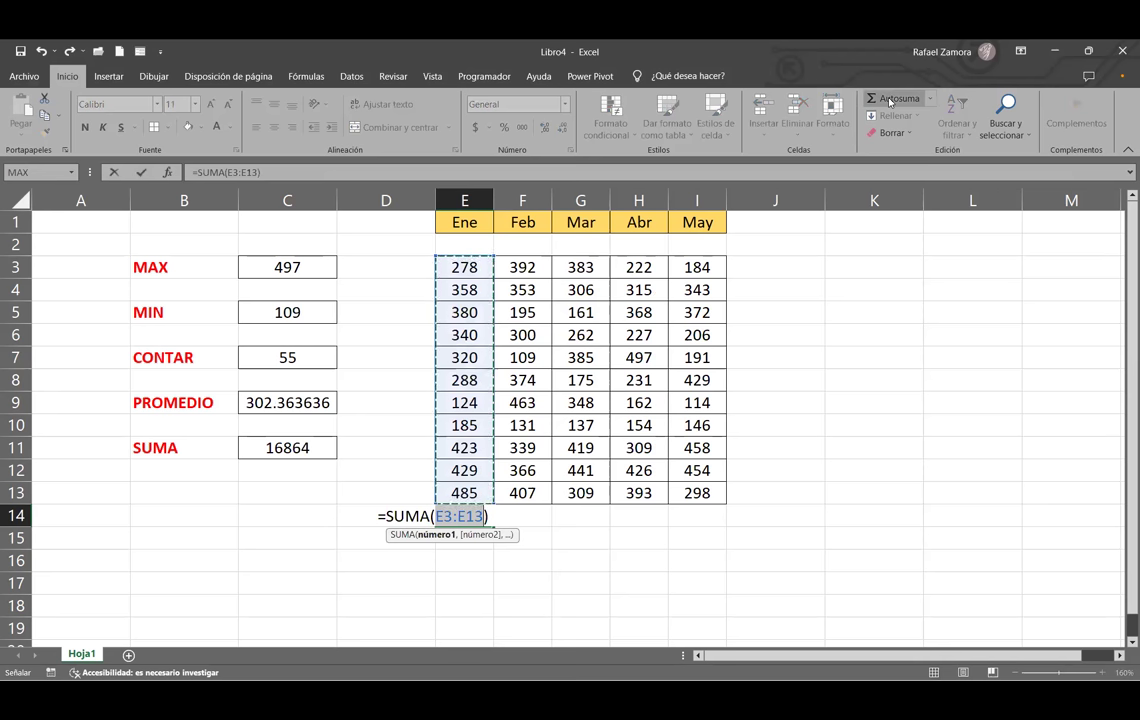
- Total the Ene column in E14 with Autosuma (2402), then delete that total
key("Escape")
left_click(890, 101)
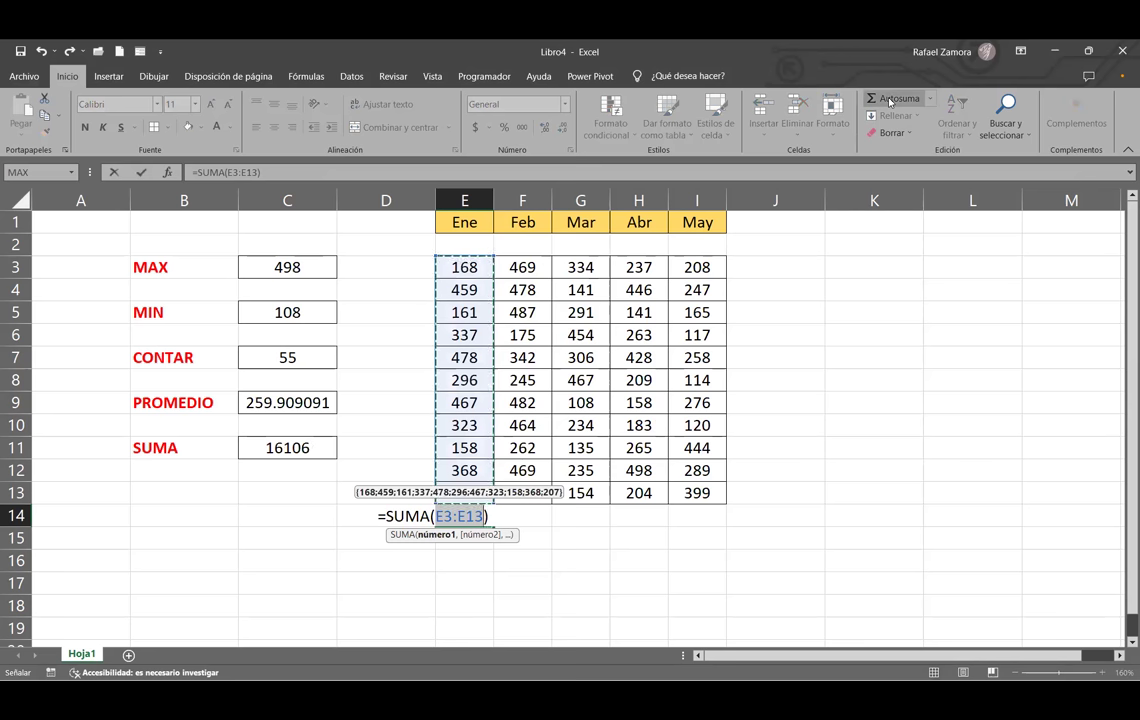
key("Return")
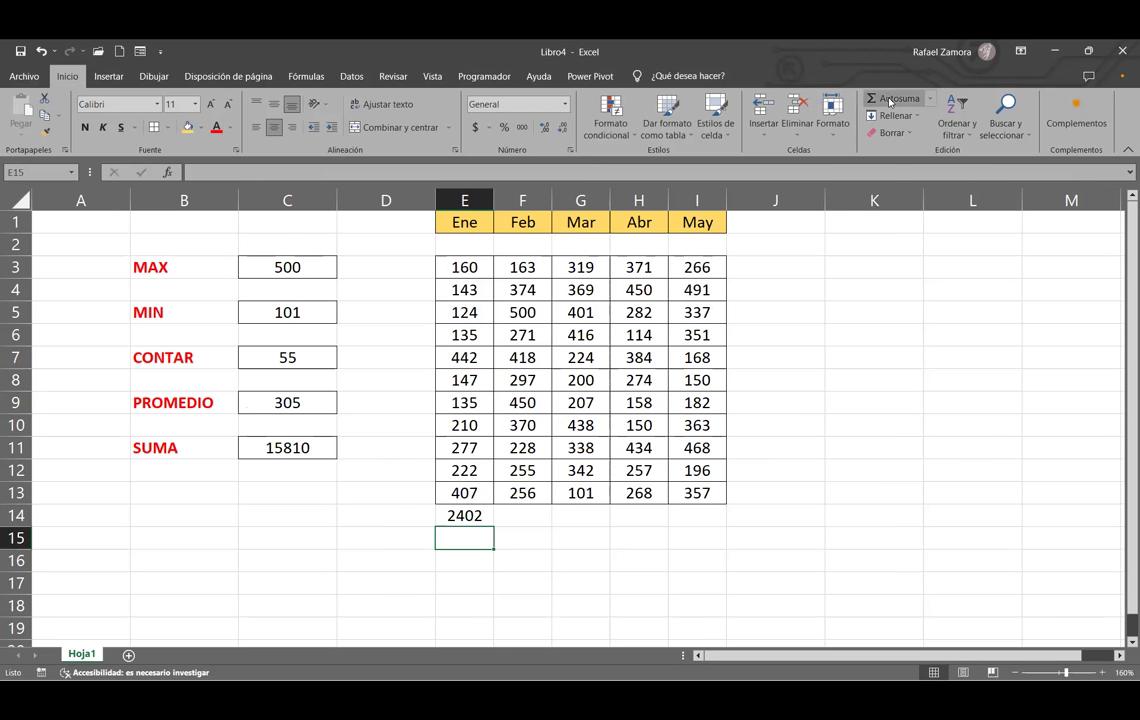
key("Up")
key("Delete")
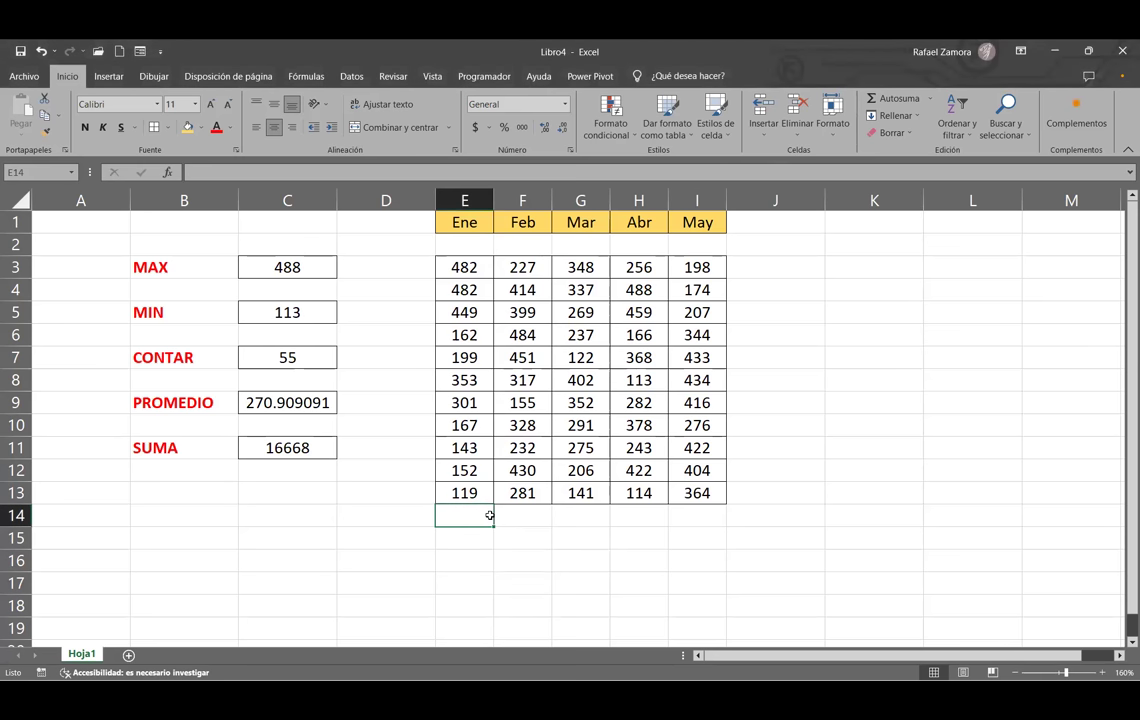
- Insert =SUMA(E3:E13) in E14 with Alt+= to total the Ene column (3325)
key("alt+equal")
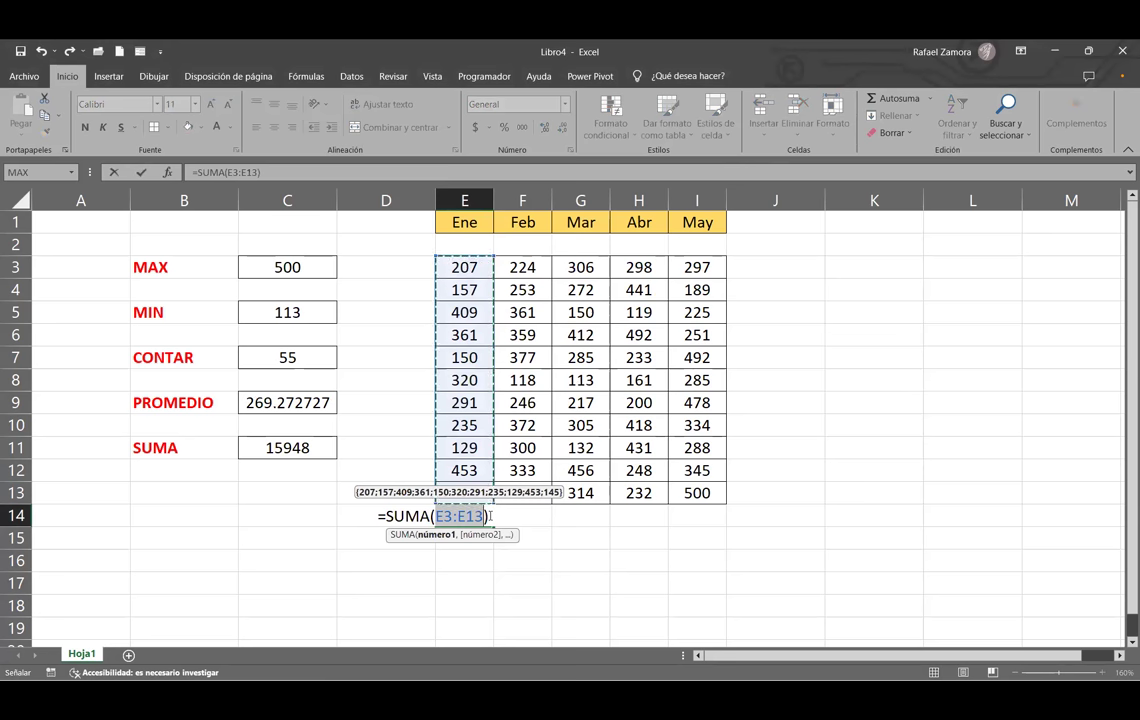
key("Return")
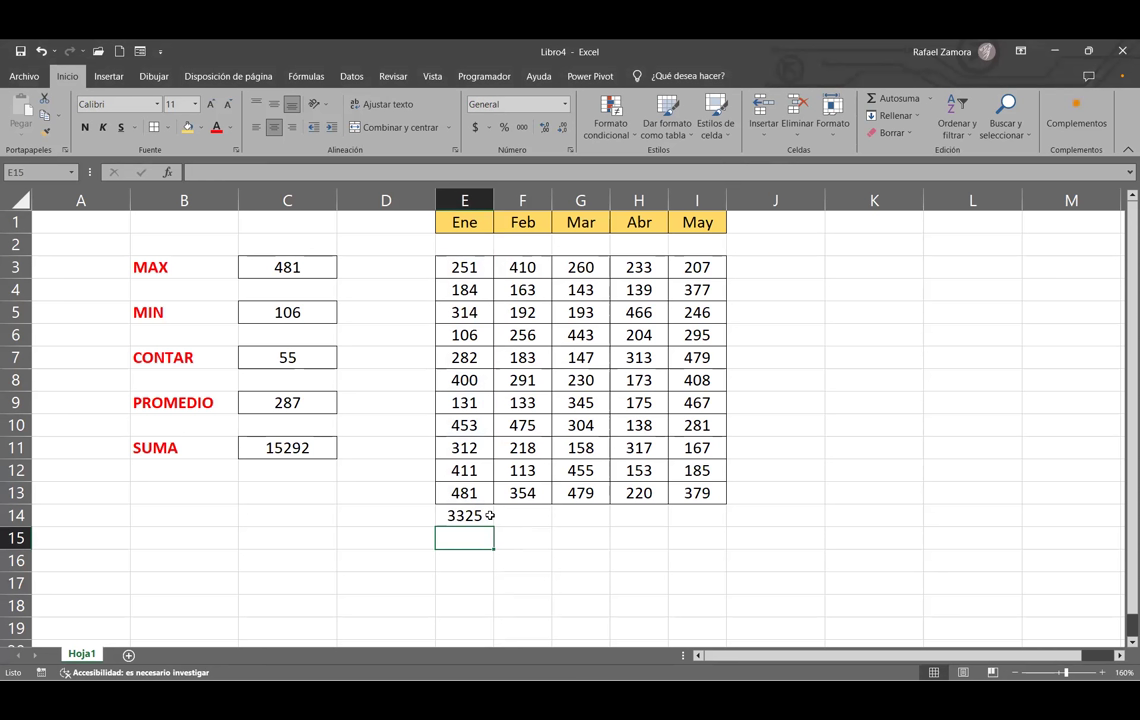
left_click(768, 267)
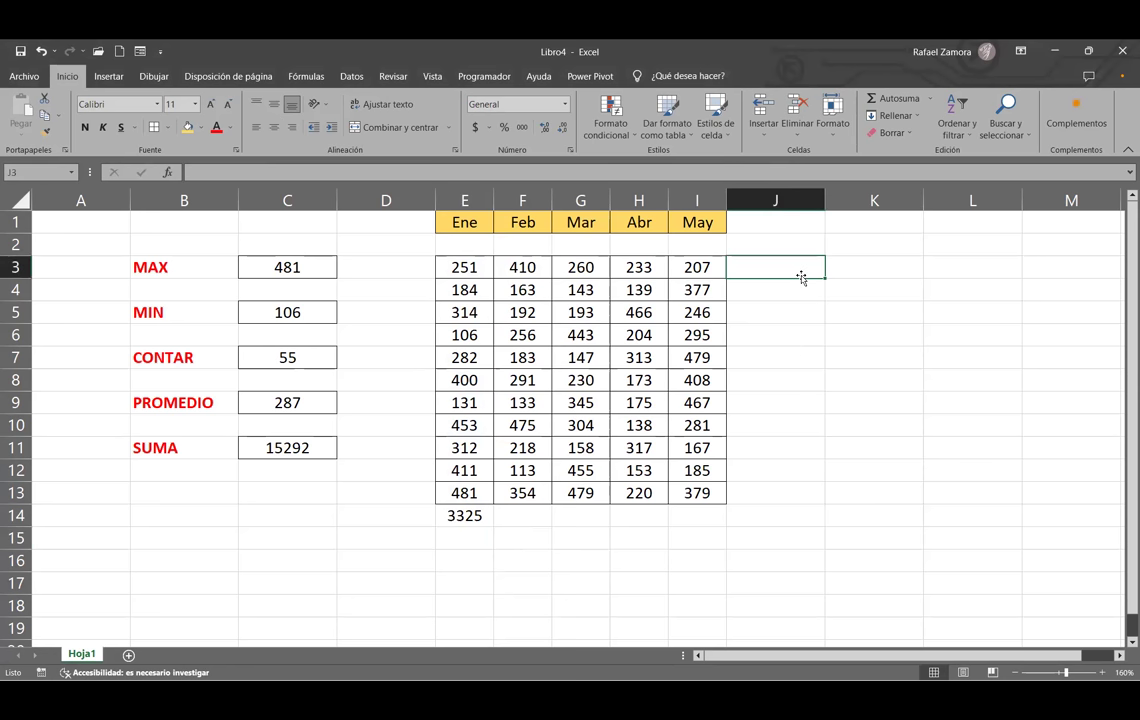
double_click(801, 277)
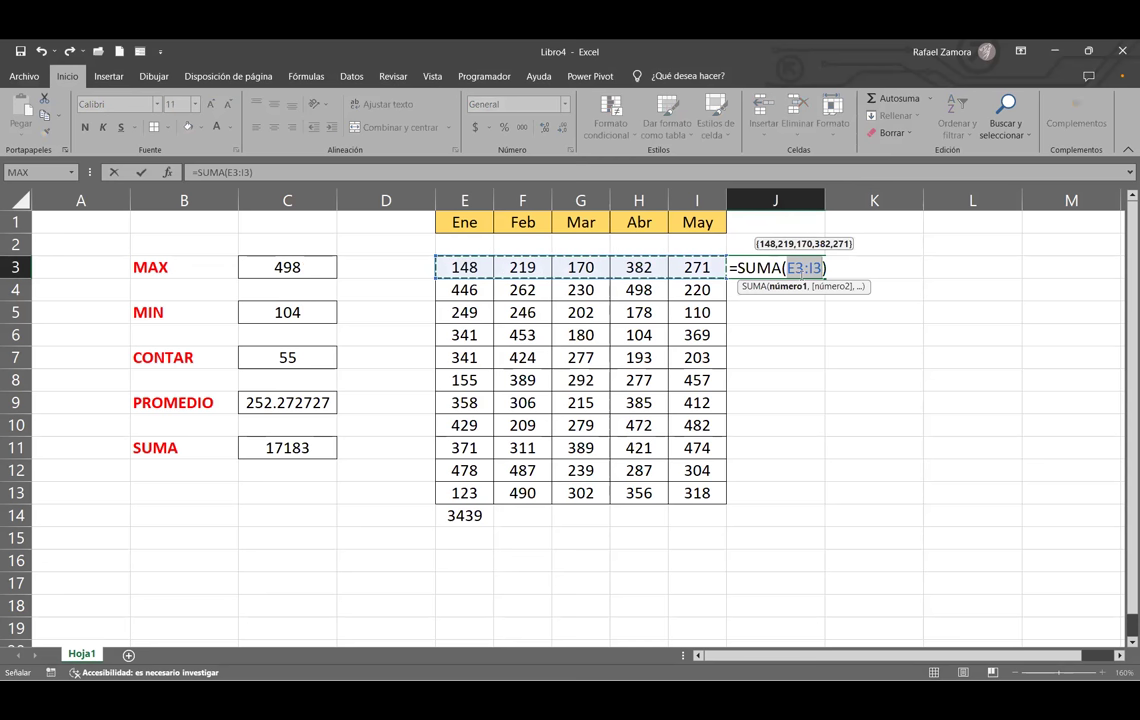
key("Escape")
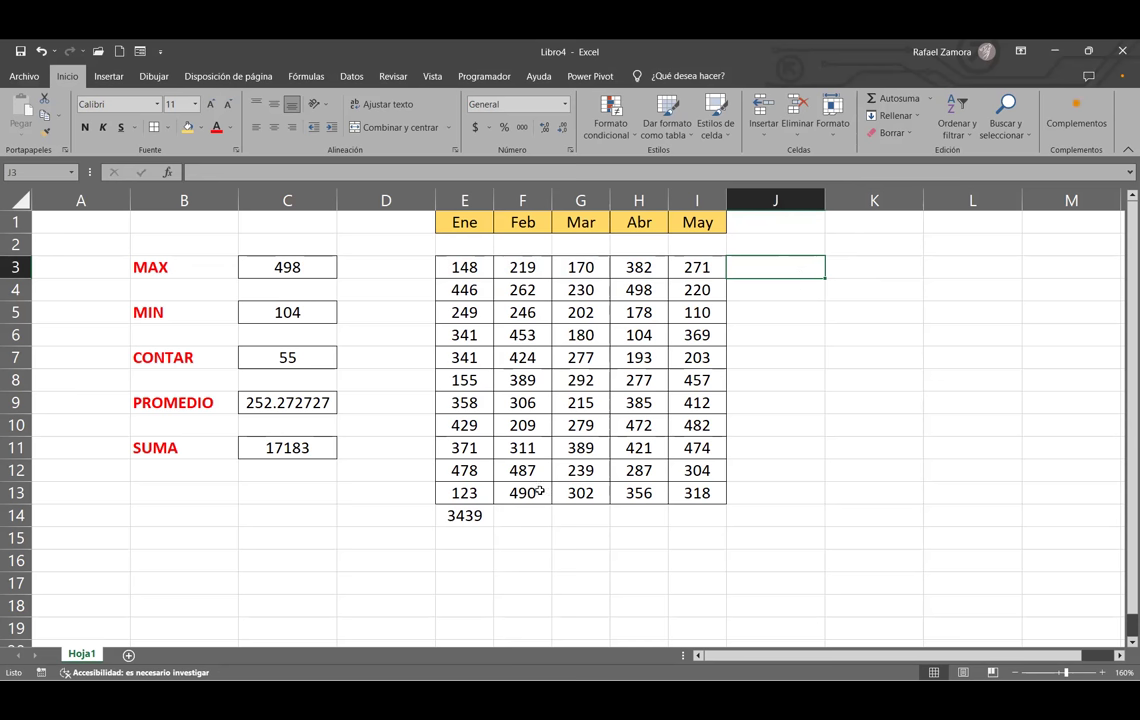
left_click(478, 514)
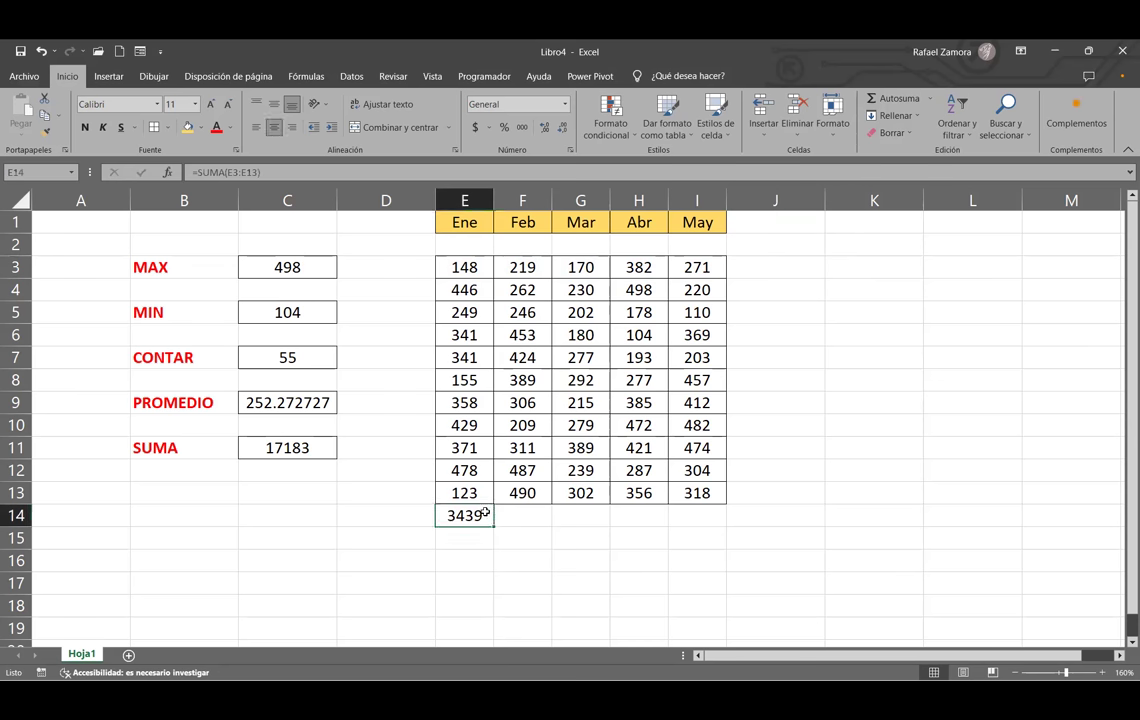
key("Delete")
- Clear the Ene total from E14 and select B13 under the SUMA label
left_click(635, 598)
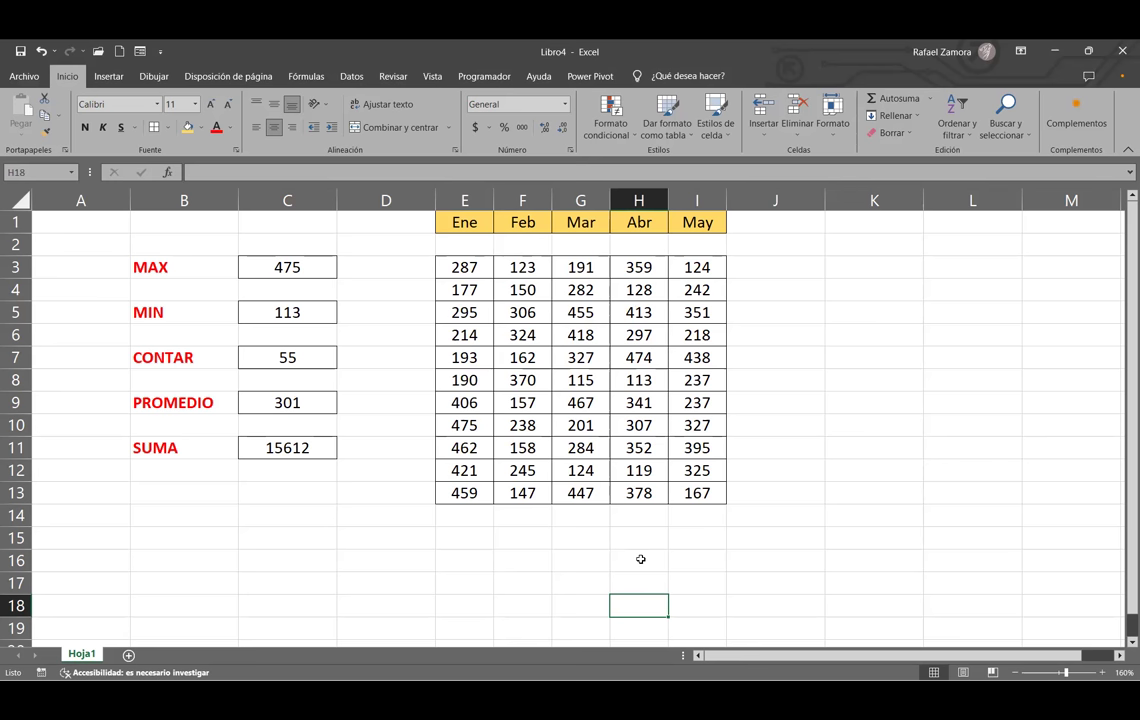
left_click(445, 578)
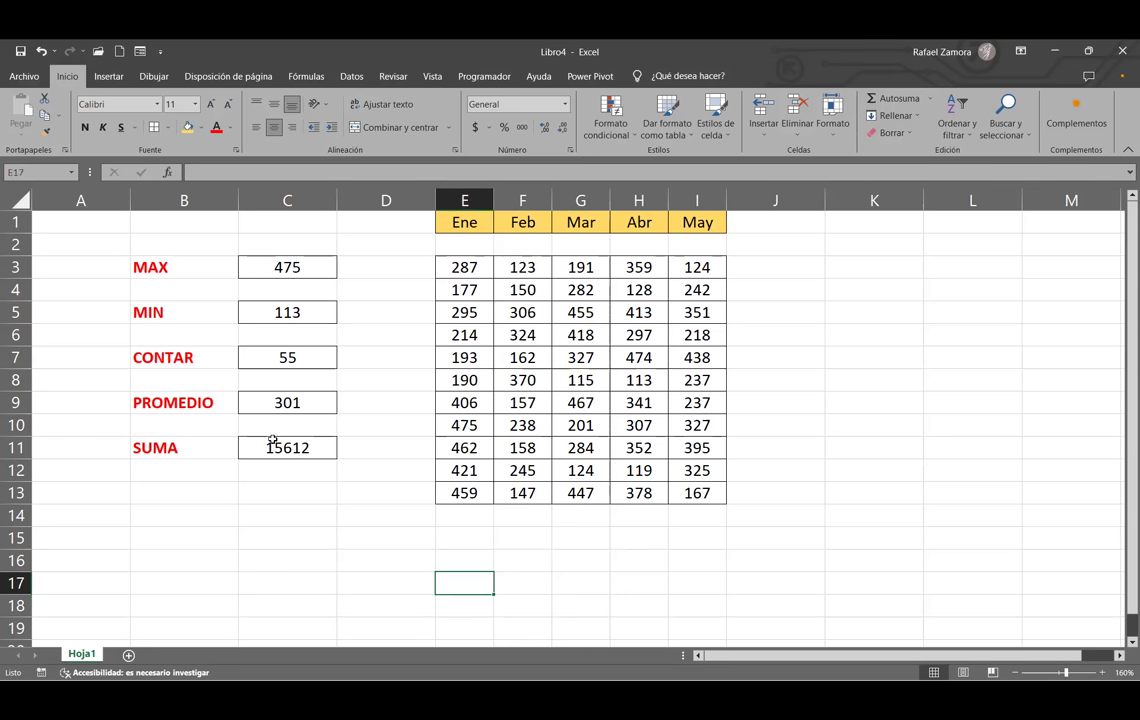
left_click(193, 487)
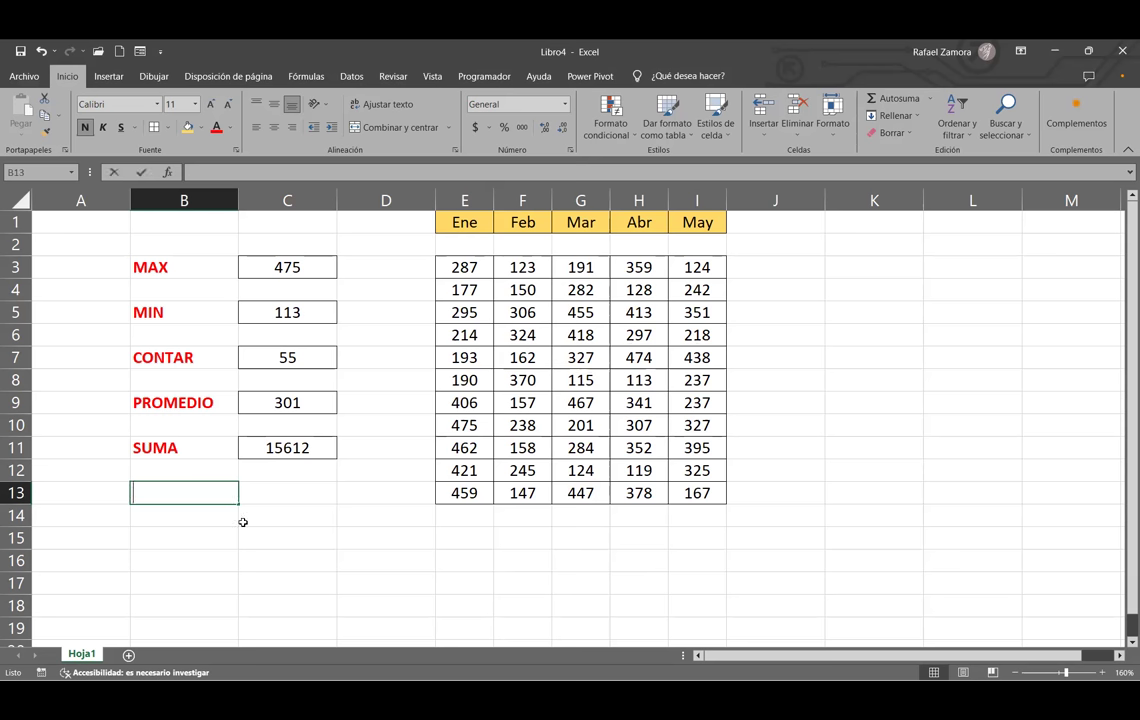
- Enter the label SUMAR.SI in B13, beside its empty result cell C13
type("sumar")
key("BackSpace")
key("BackSpace")
key("BackSpace")
key("BackSpace")
key("BackSpace")
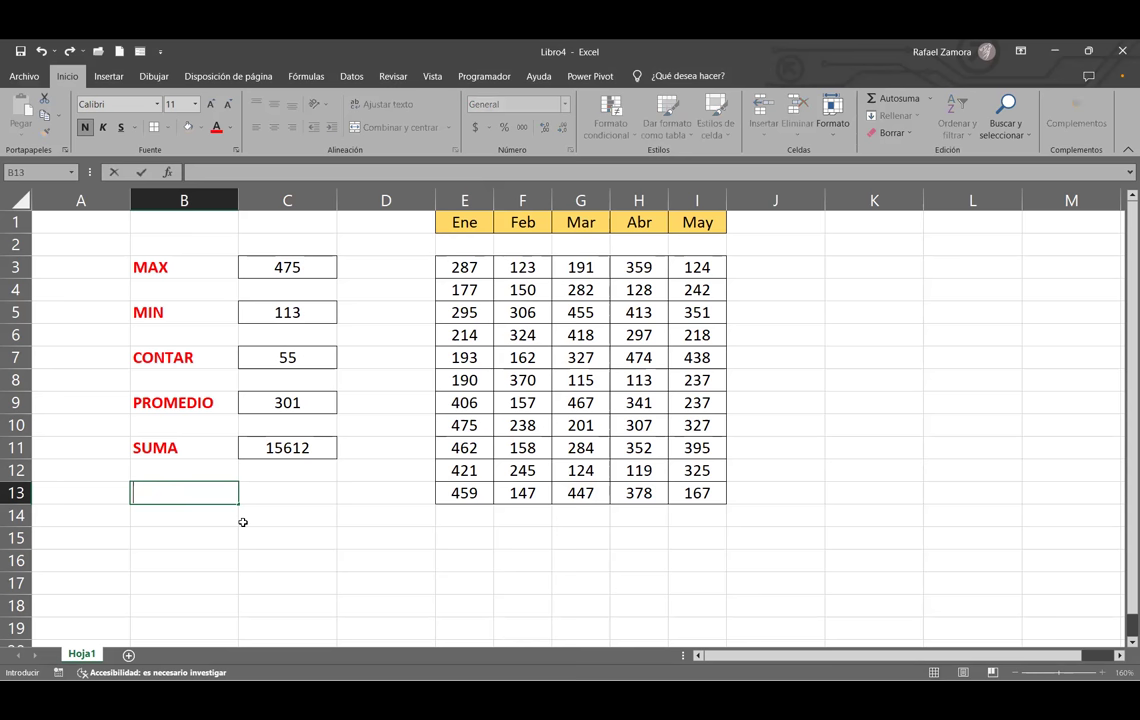
type("SUMAR.")
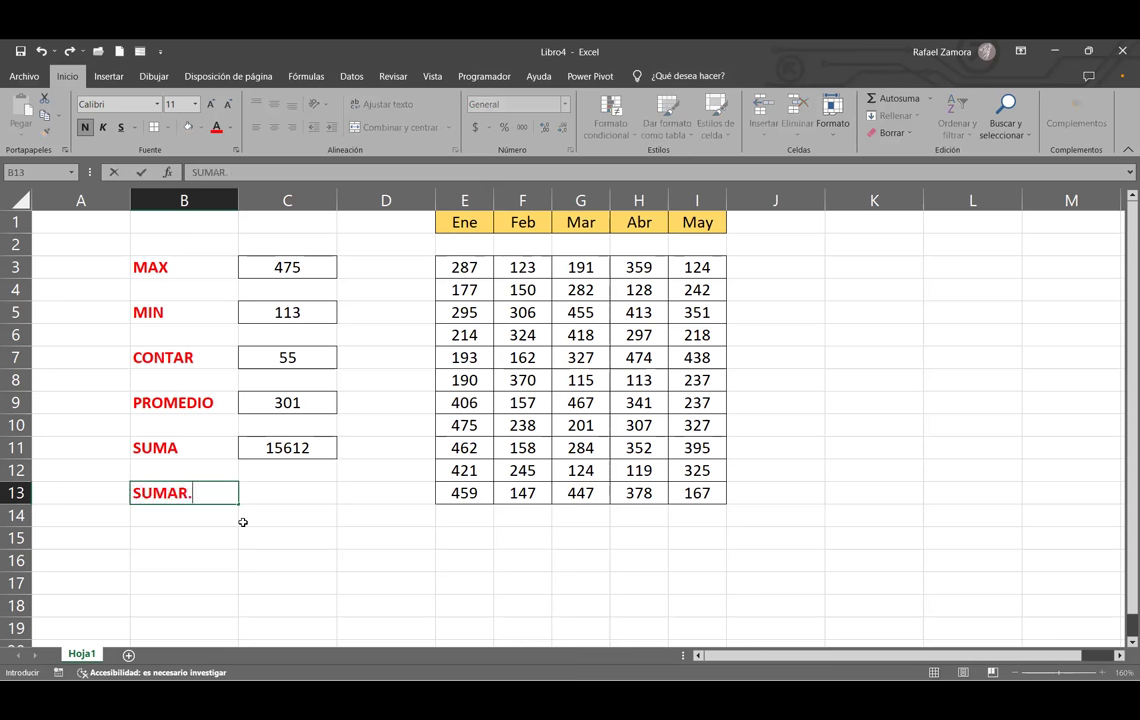
type("SI")
key("Return")
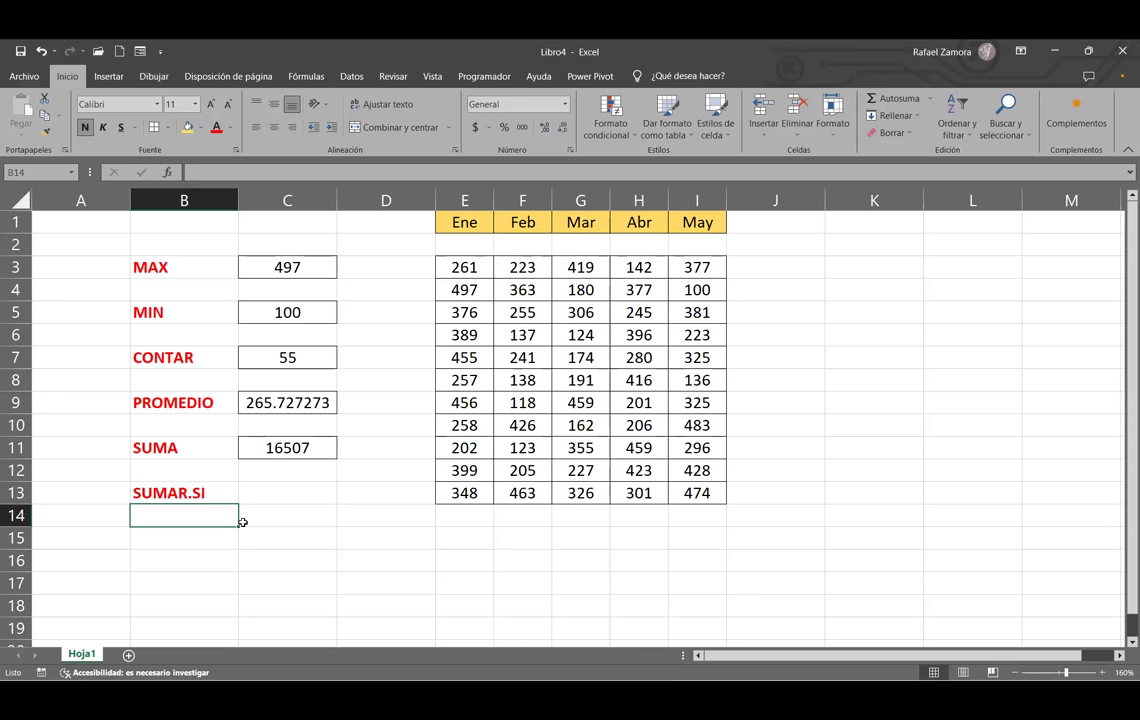
left_click(257, 496)
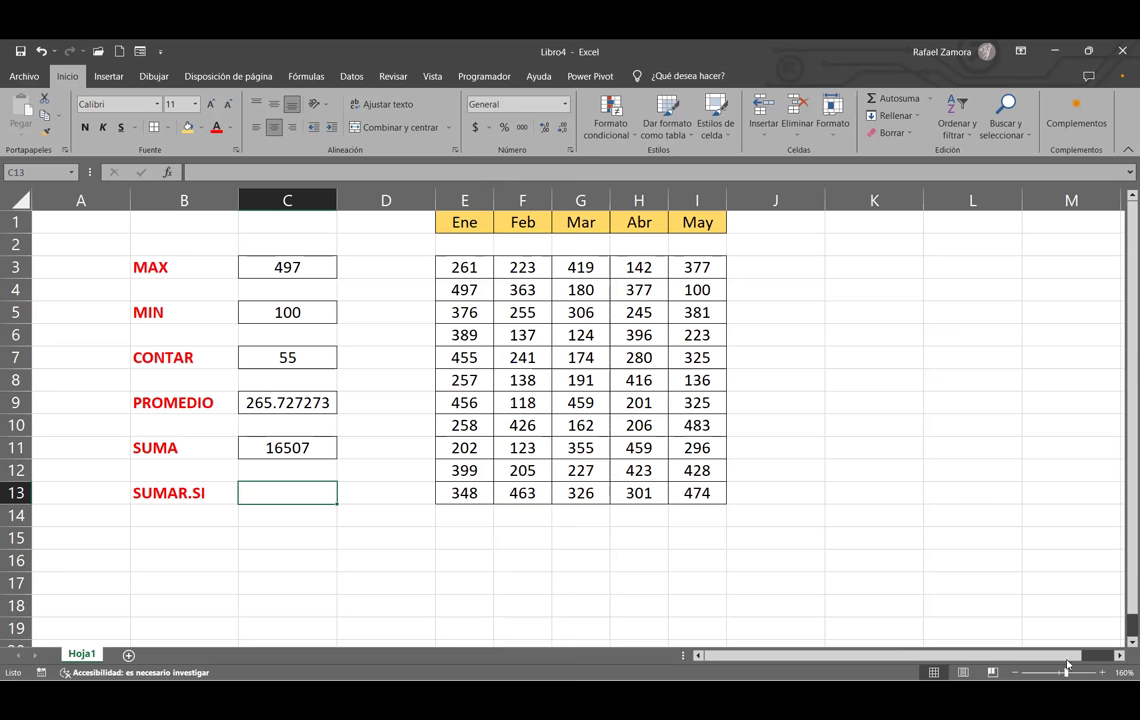
left_click(390, 535)
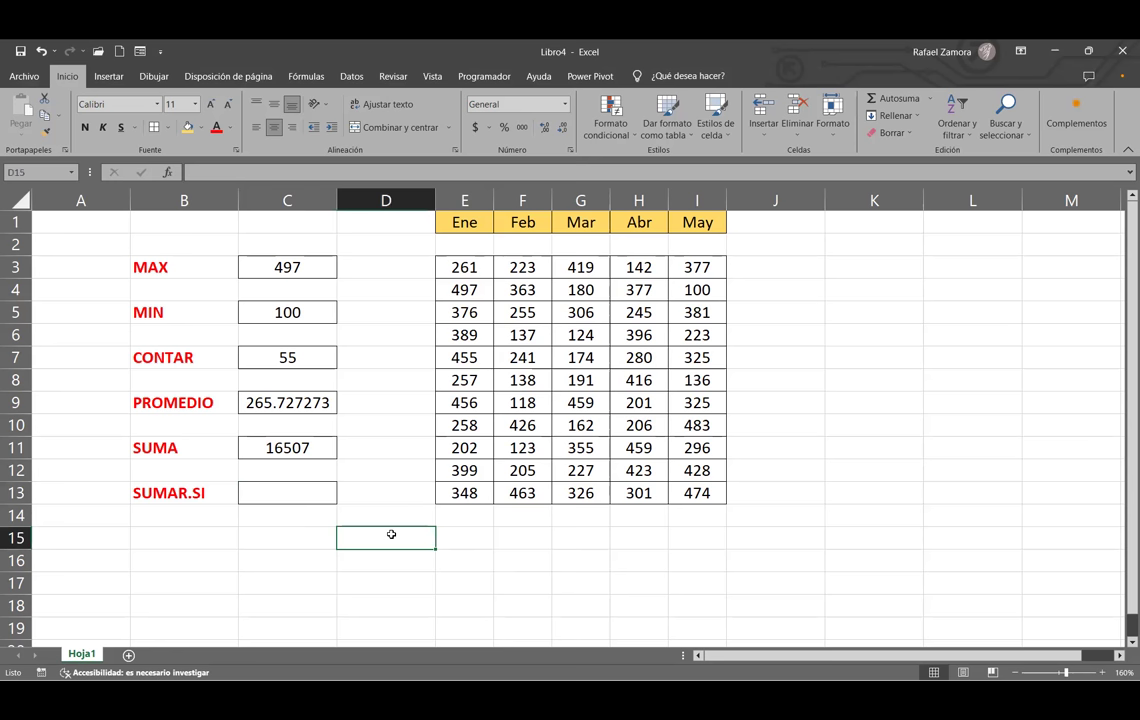
left_click(319, 492)
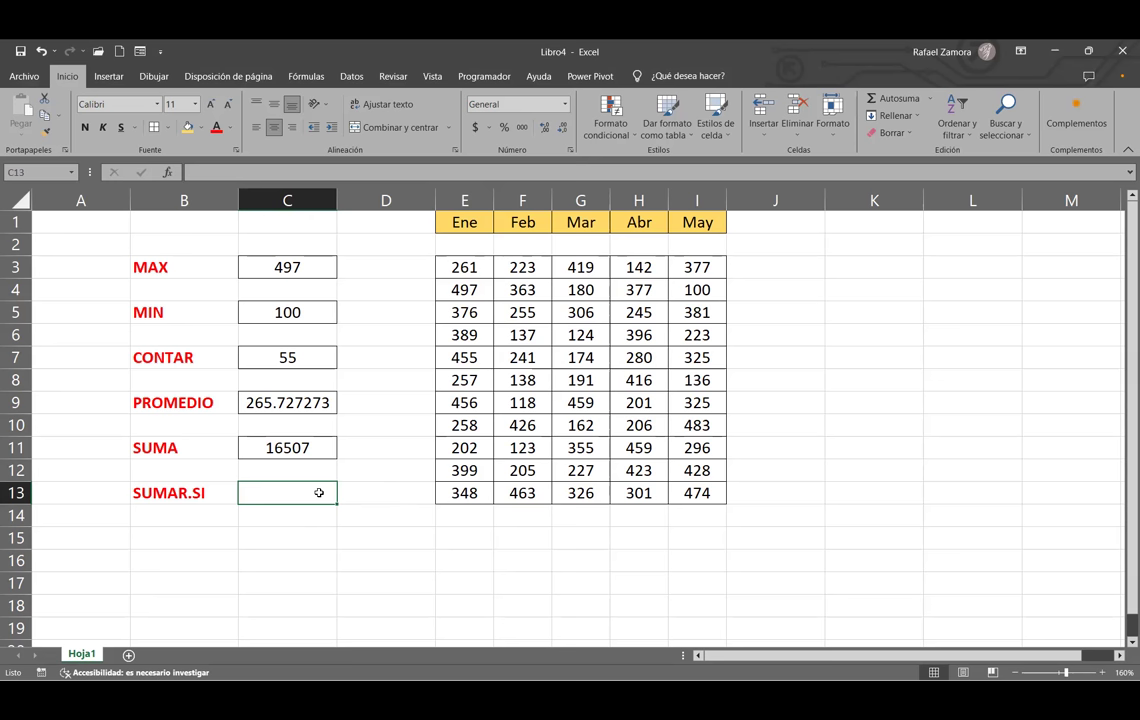
type("=")
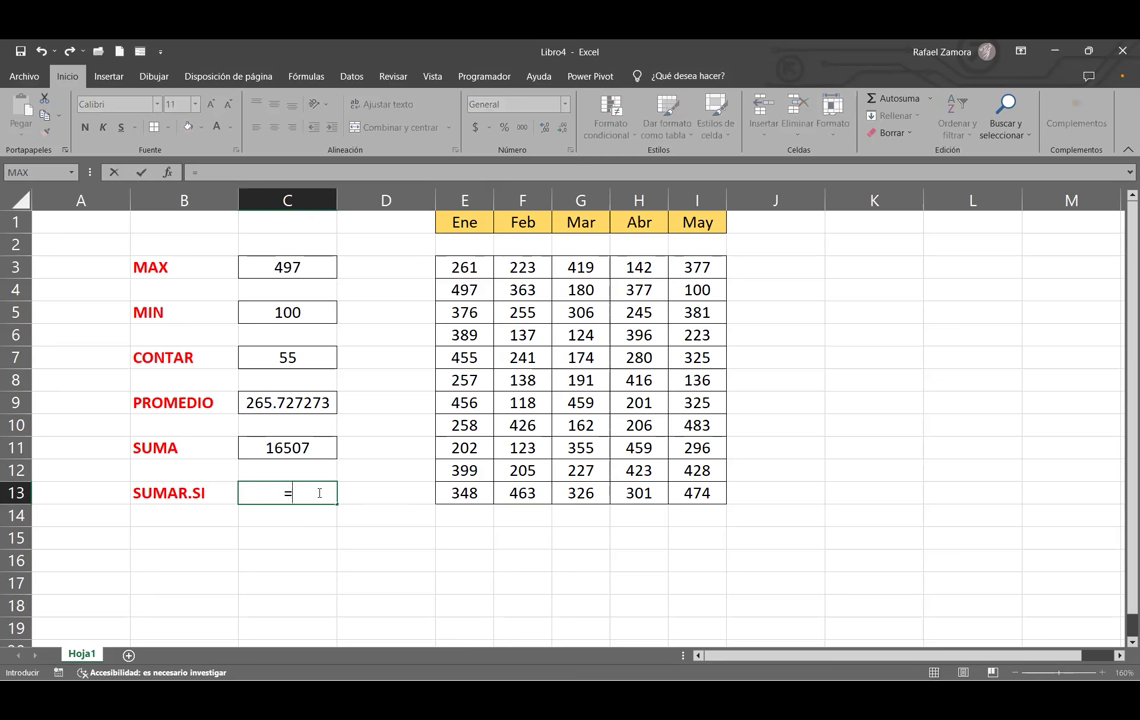
type("sumar")
key("Tab")
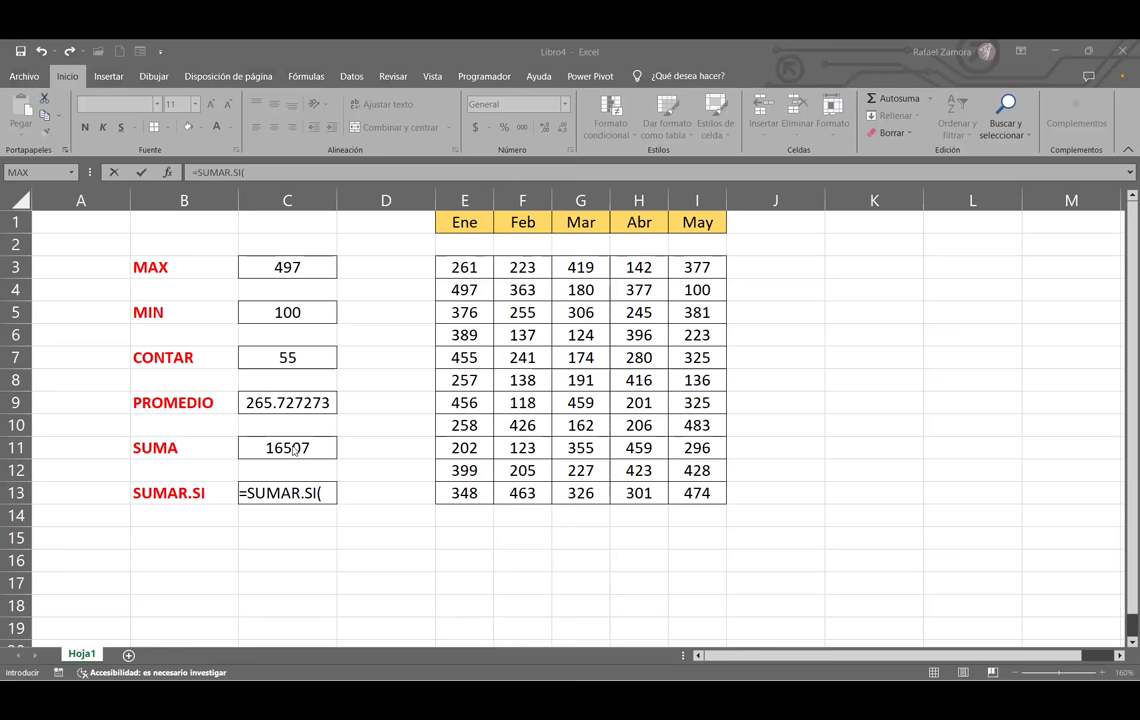
left_click(326, 493)
key("F2")
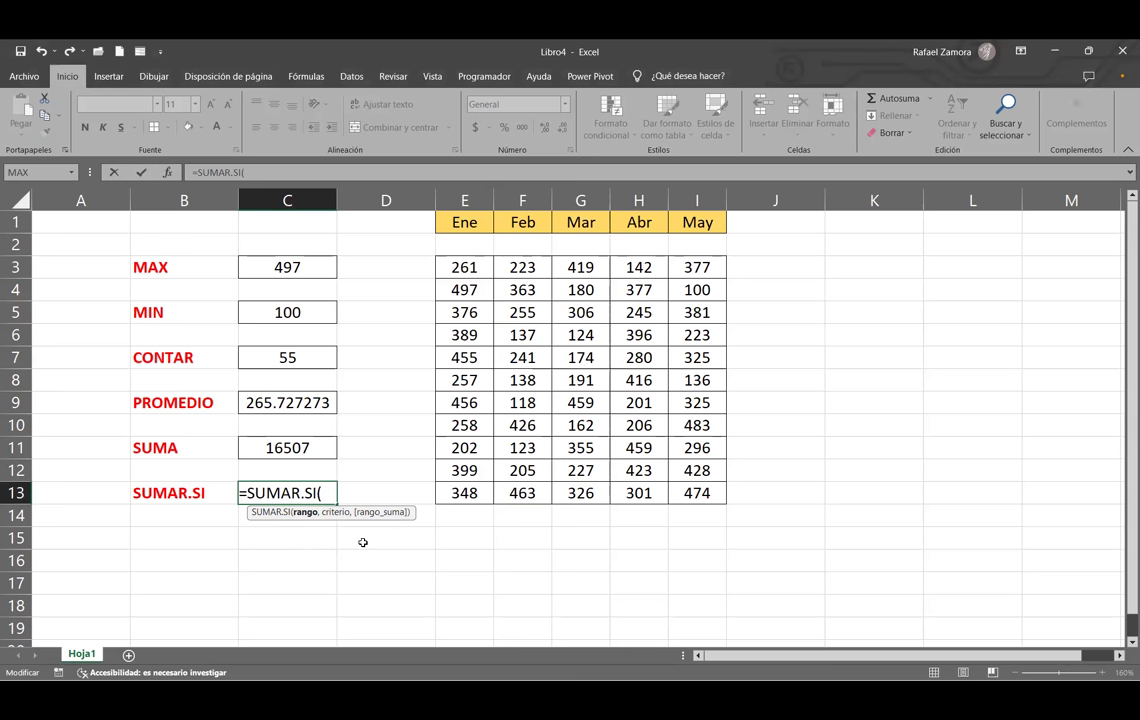
key("Escape")
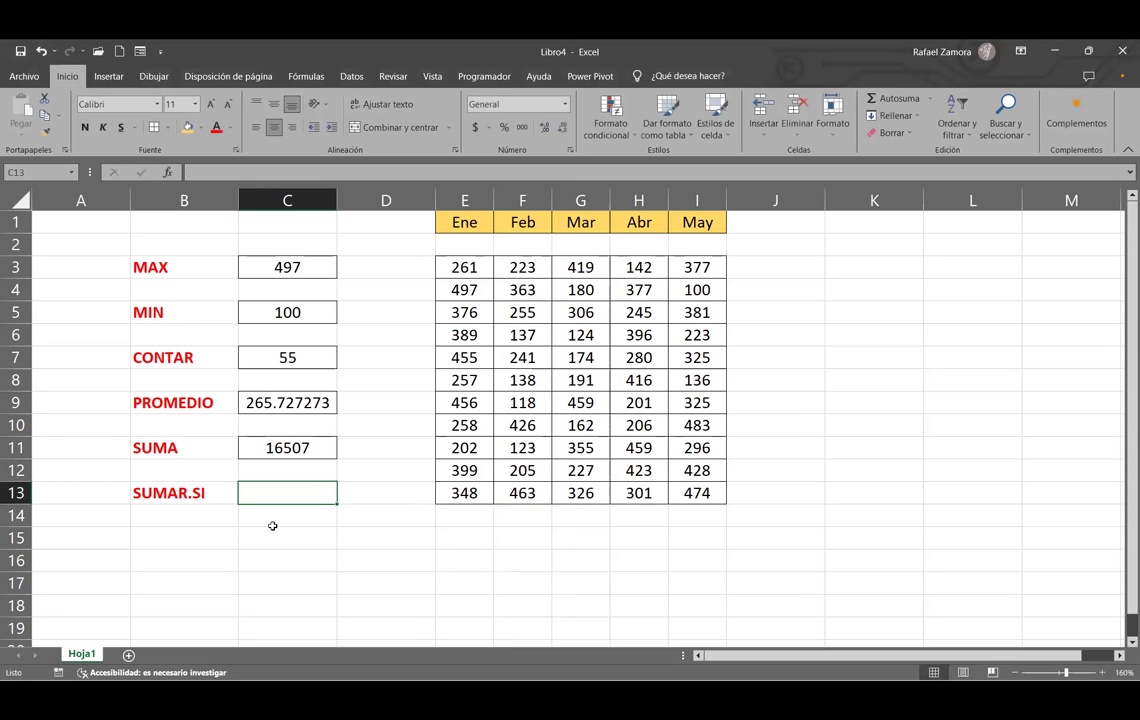
left_click(214, 517)
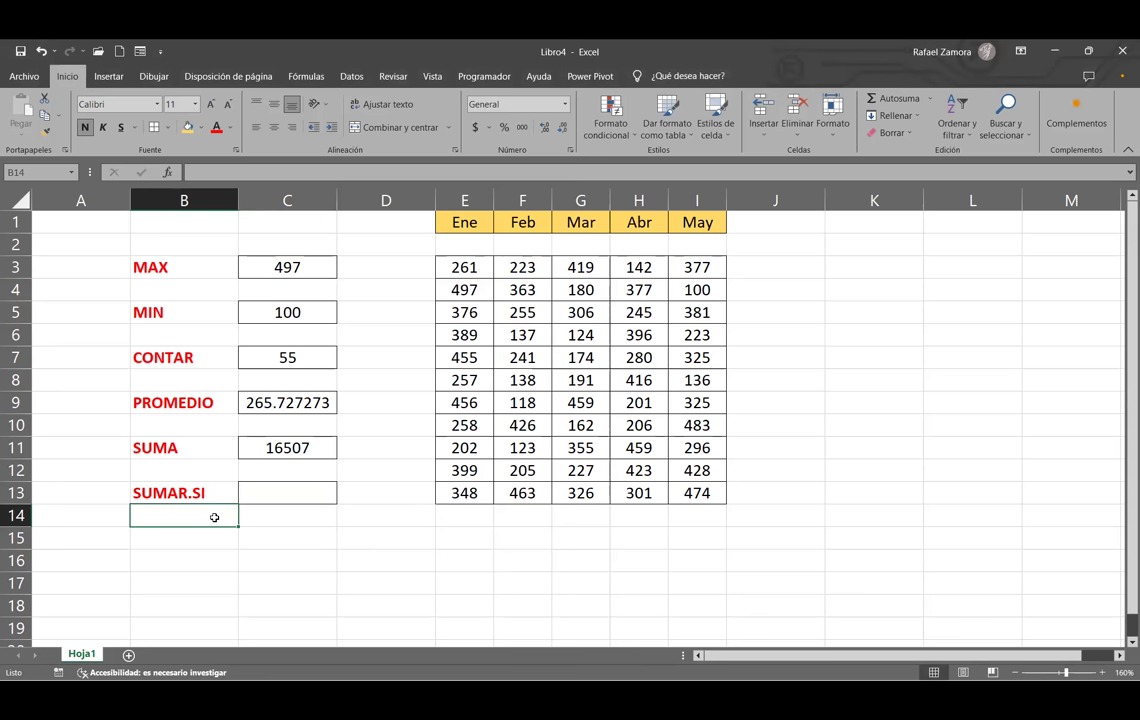
- Write 'Cantidades sean' in B14 and 'mayor a 300' in B15, then remove their bold
type("Cantidades ")
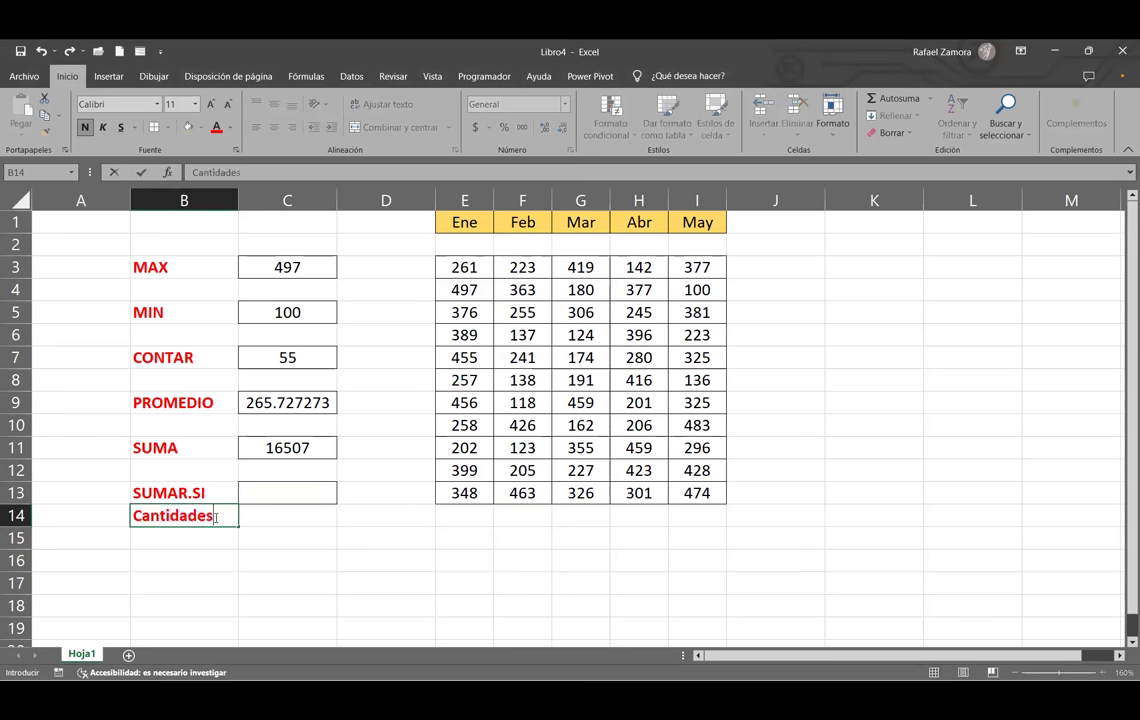
type("sean")
key("Return")
type("mayor a")
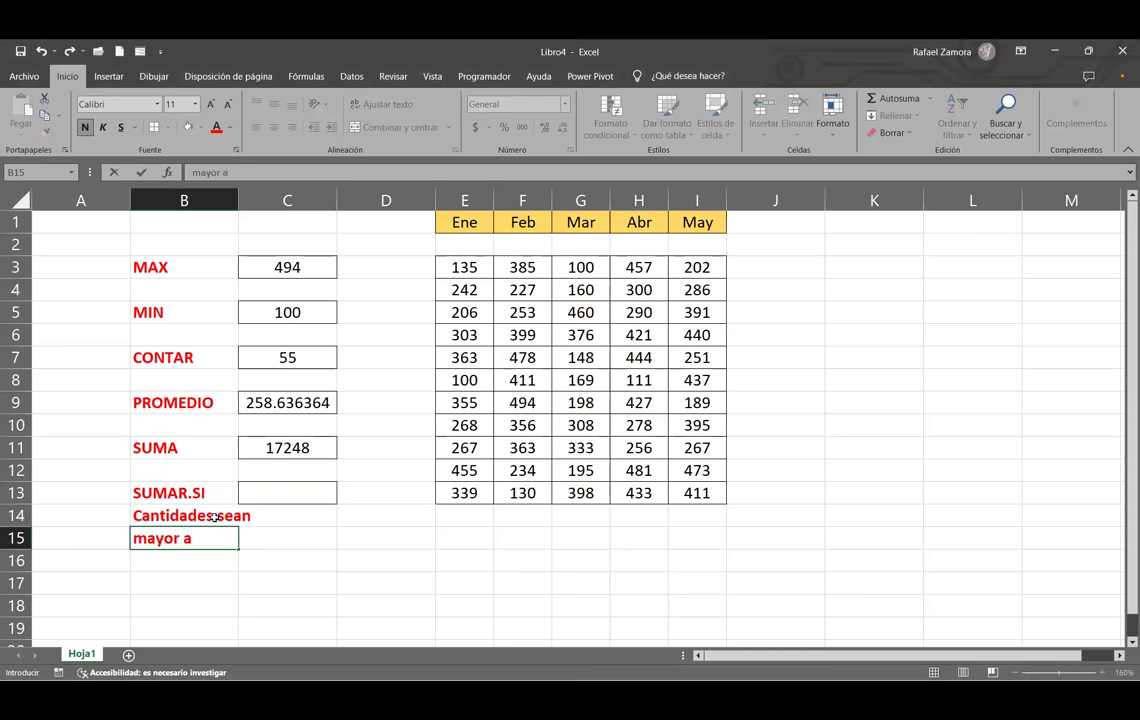
type(" 300")
key("Return")
left_click(211, 518)
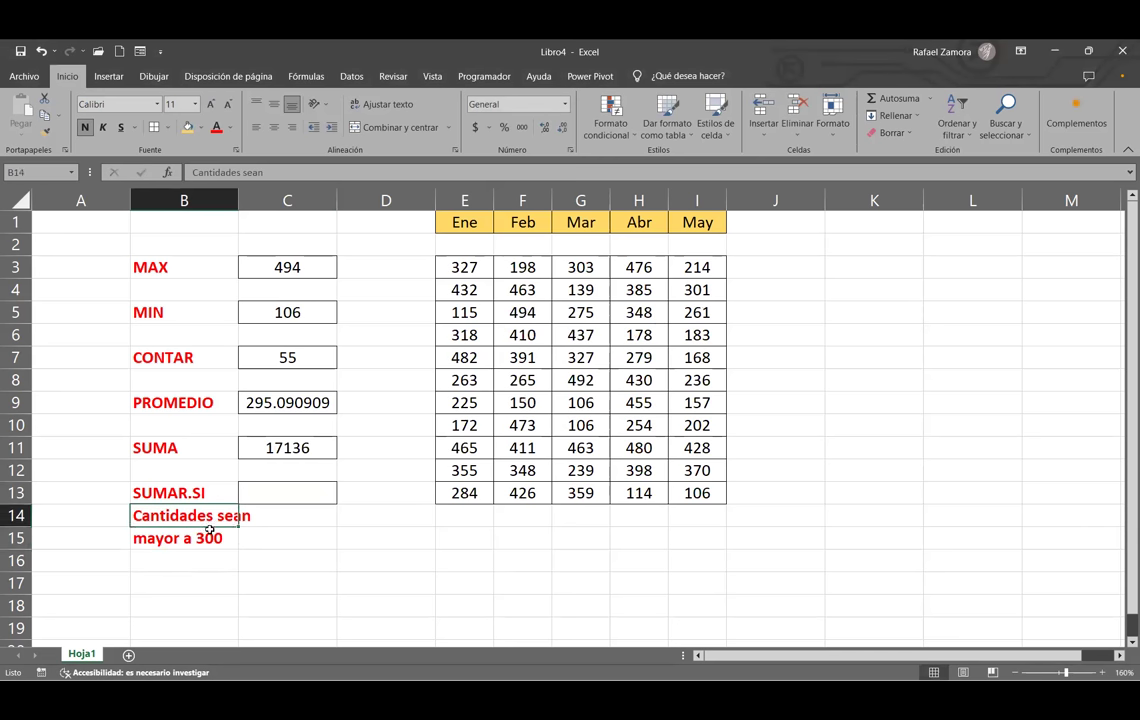
left_click_drag(210, 529, 206, 543)
key("ctrl+n")
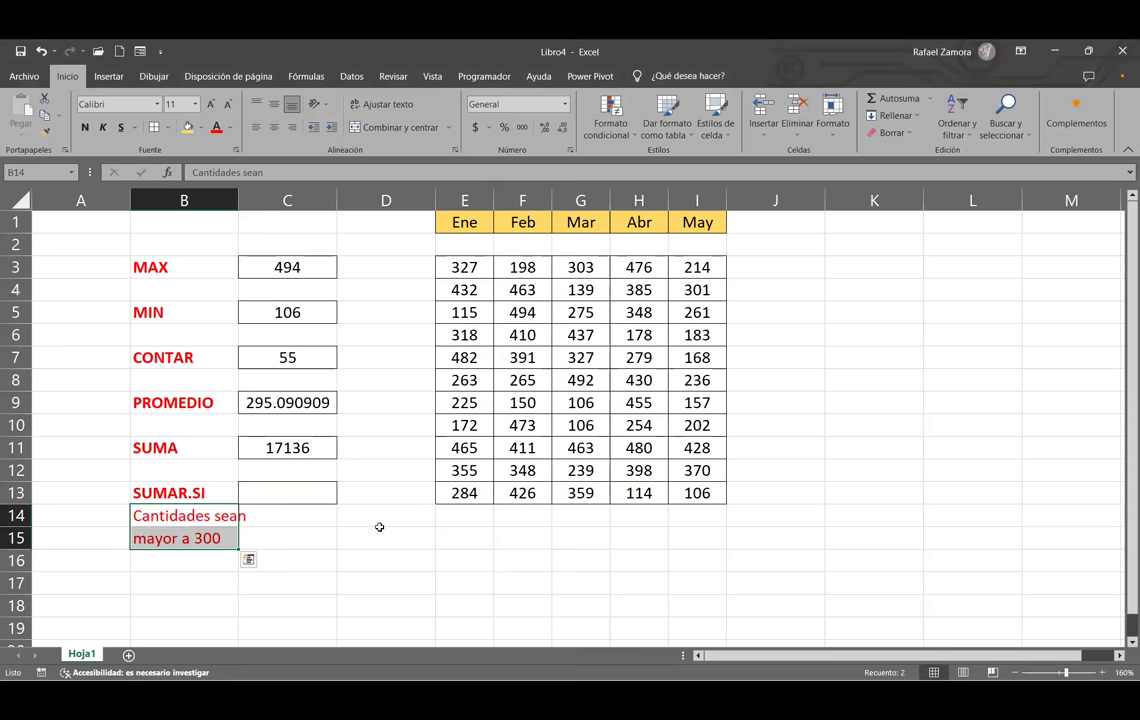
- Autofit column B to the note and start rewriting C11 as =SUMA(E5,E8,E12
left_click(401, 557)
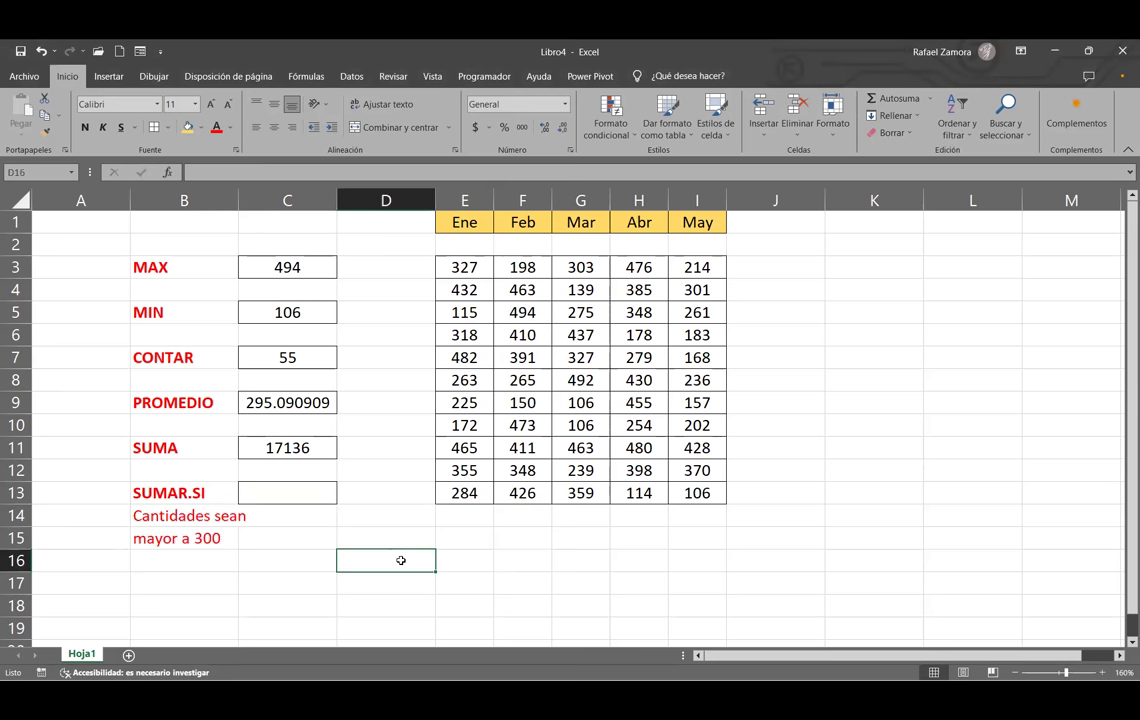
double_click(242, 211)
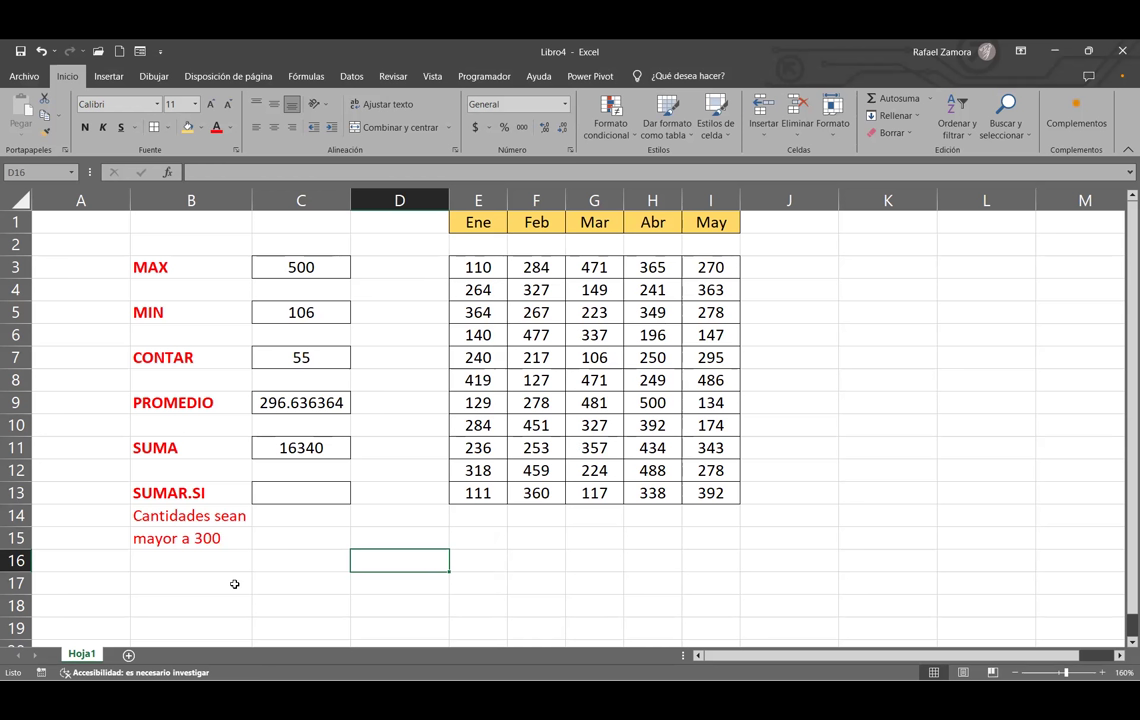
left_click(296, 447)
double_click(276, 440)
key("Escape")
type("=")
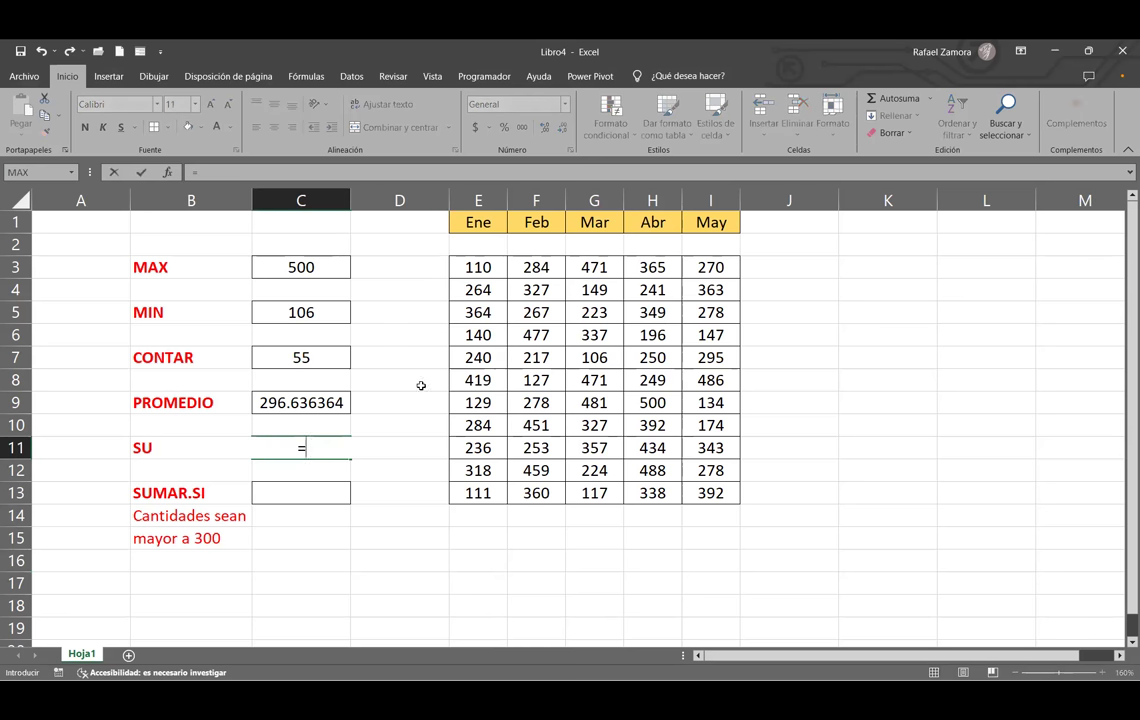
type("SUMA(")
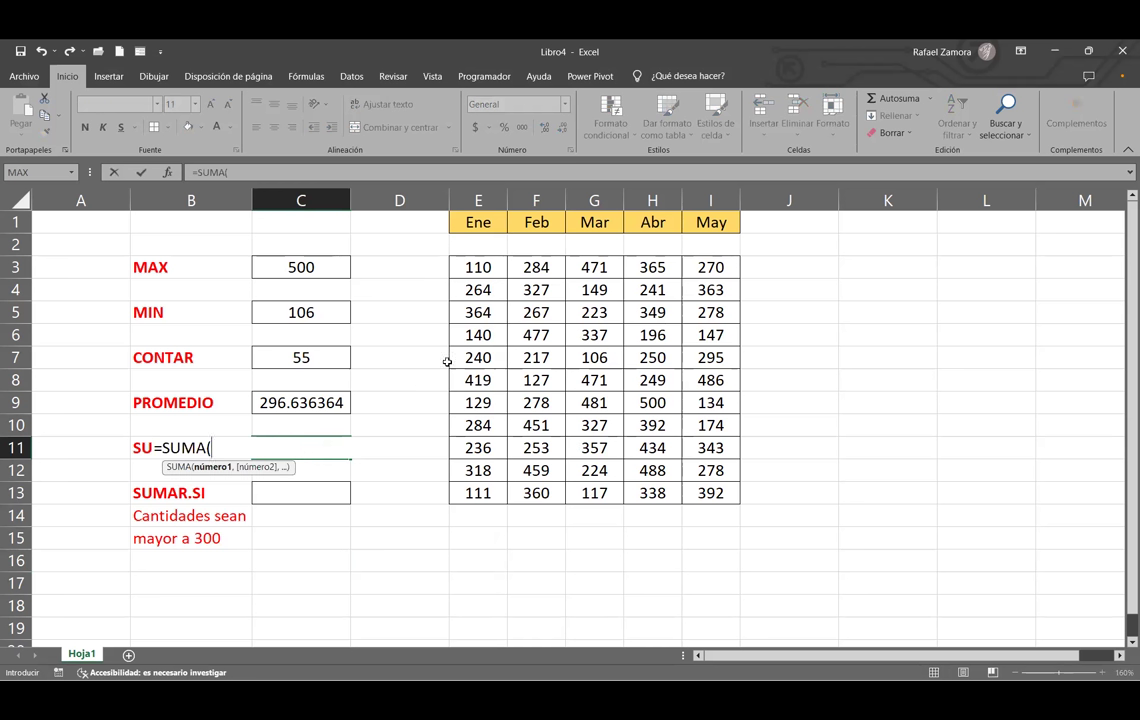
left_click(478, 311)
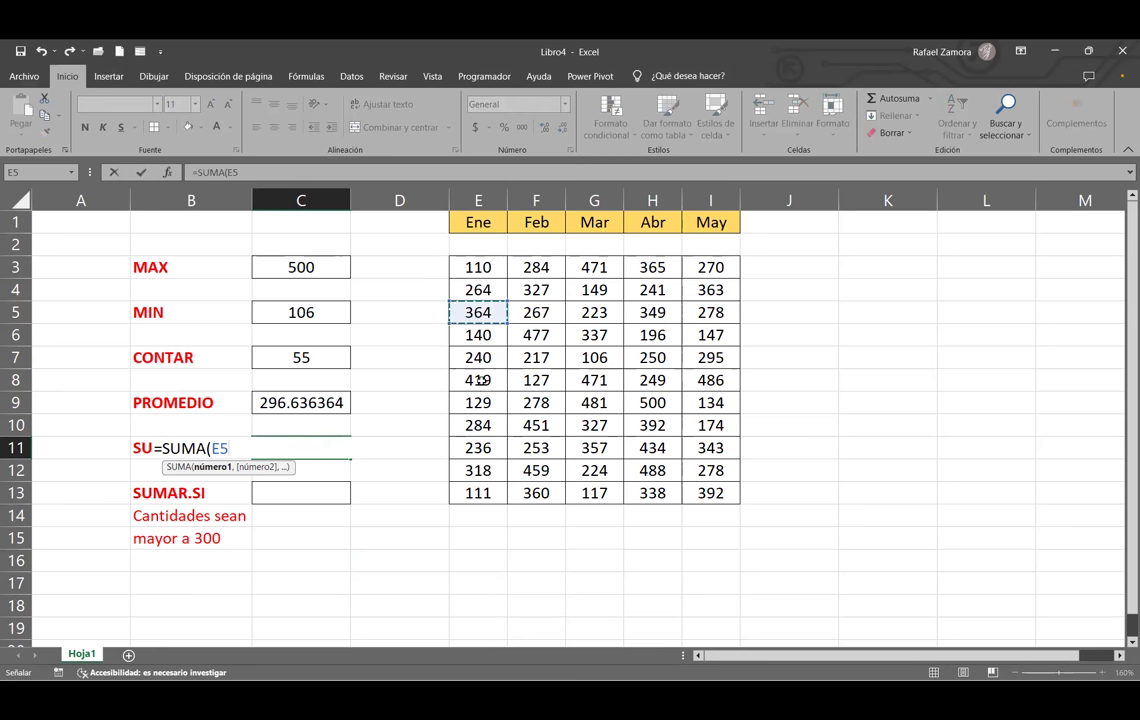
left_click(480, 380, "ctrl")
left_click(481, 472, "ctrl")
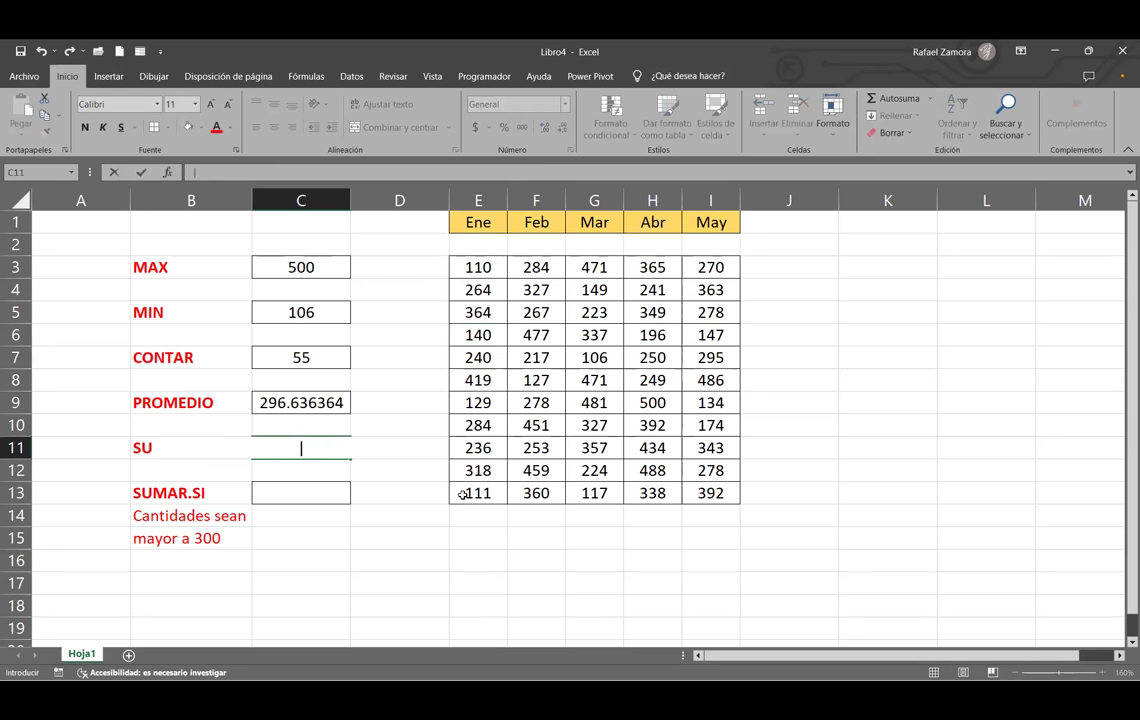
- Start the C13 formula as =SUMAR.SI over the Ene range E3:E13
left_click(320, 493)
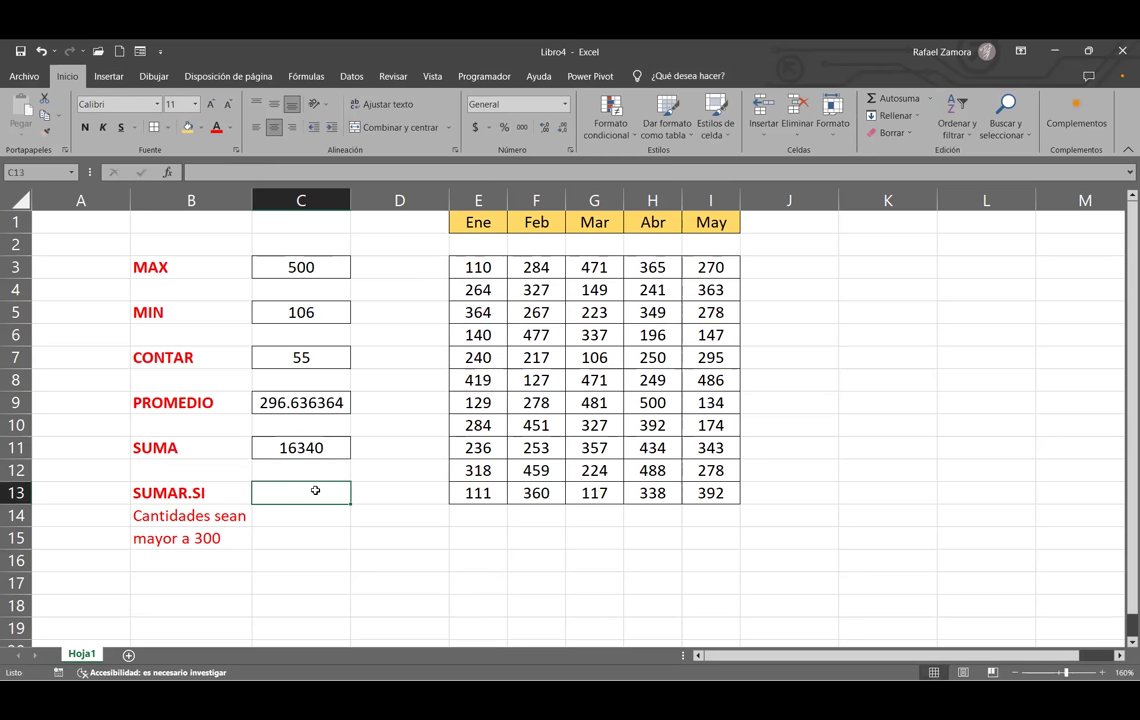
type("=")
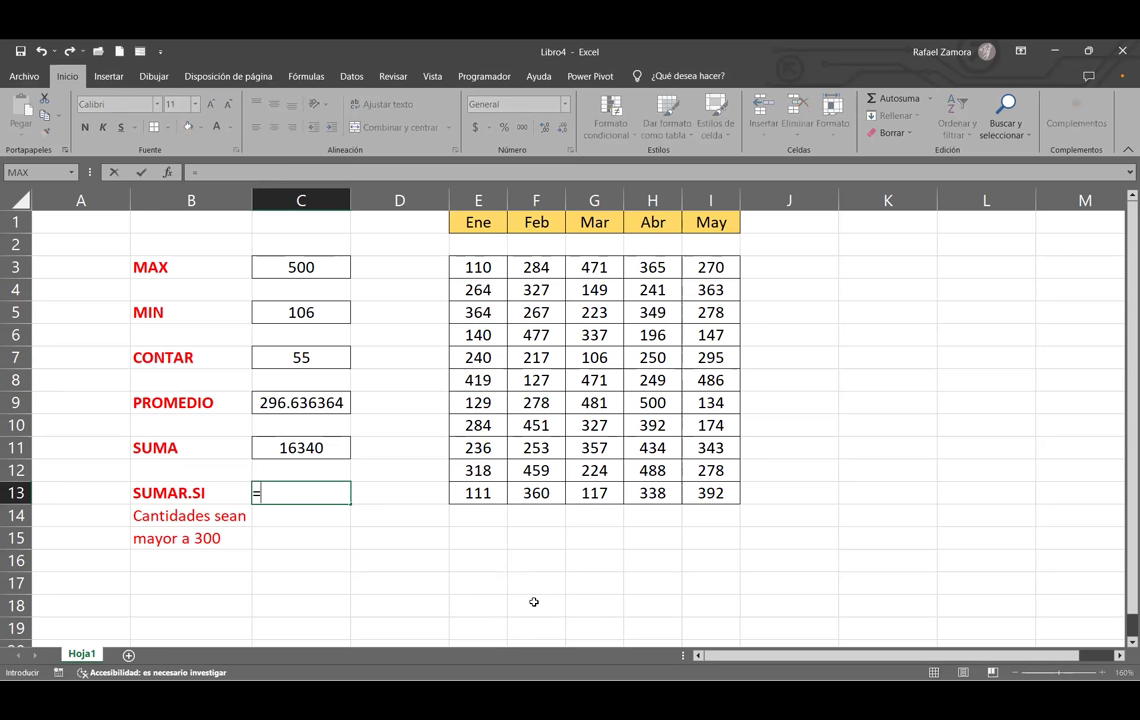
type("sumar")
key("Tab")
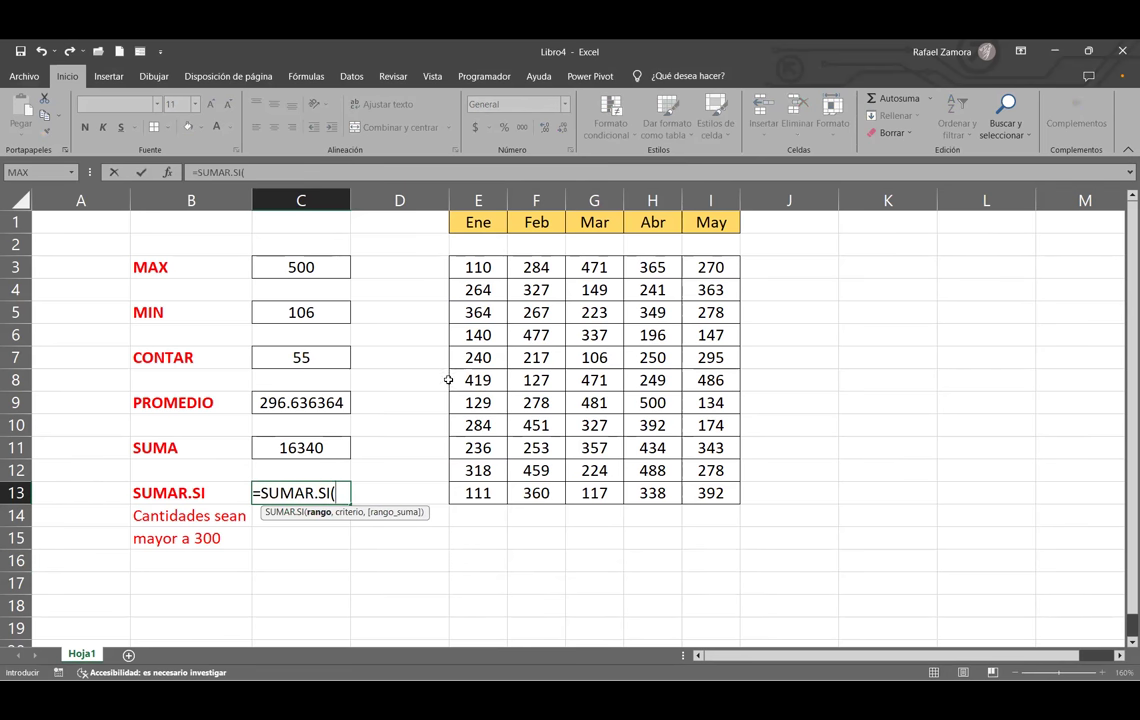
left_click(472, 267)
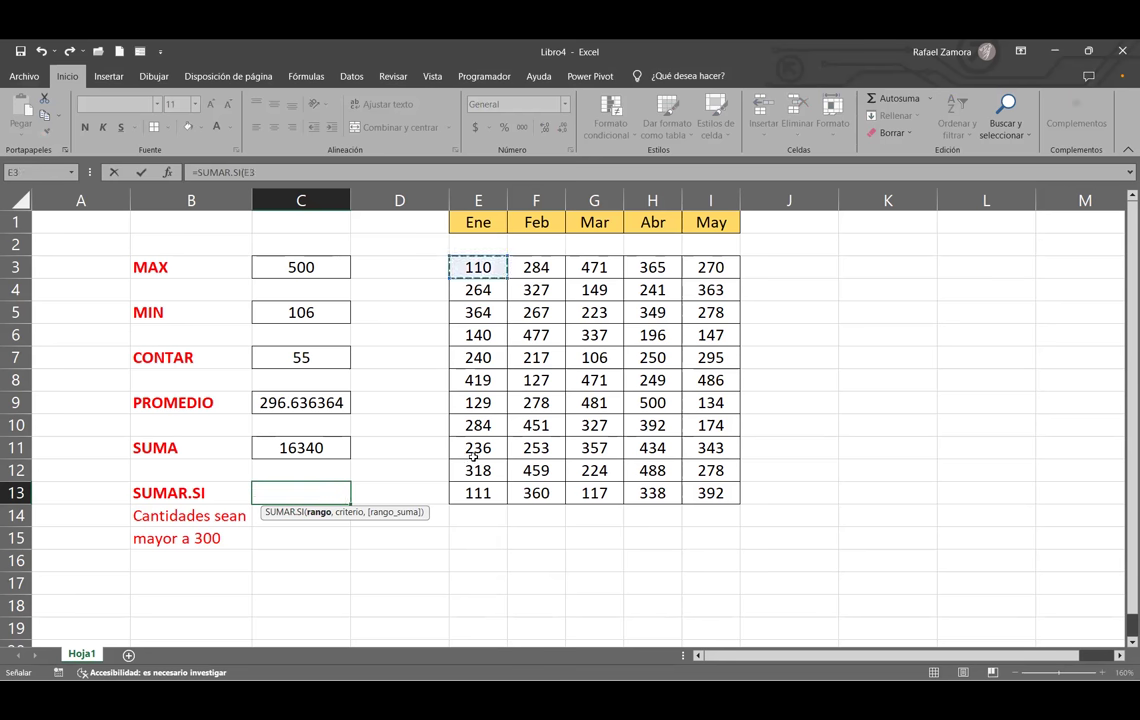
left_click(481, 493, "shift")
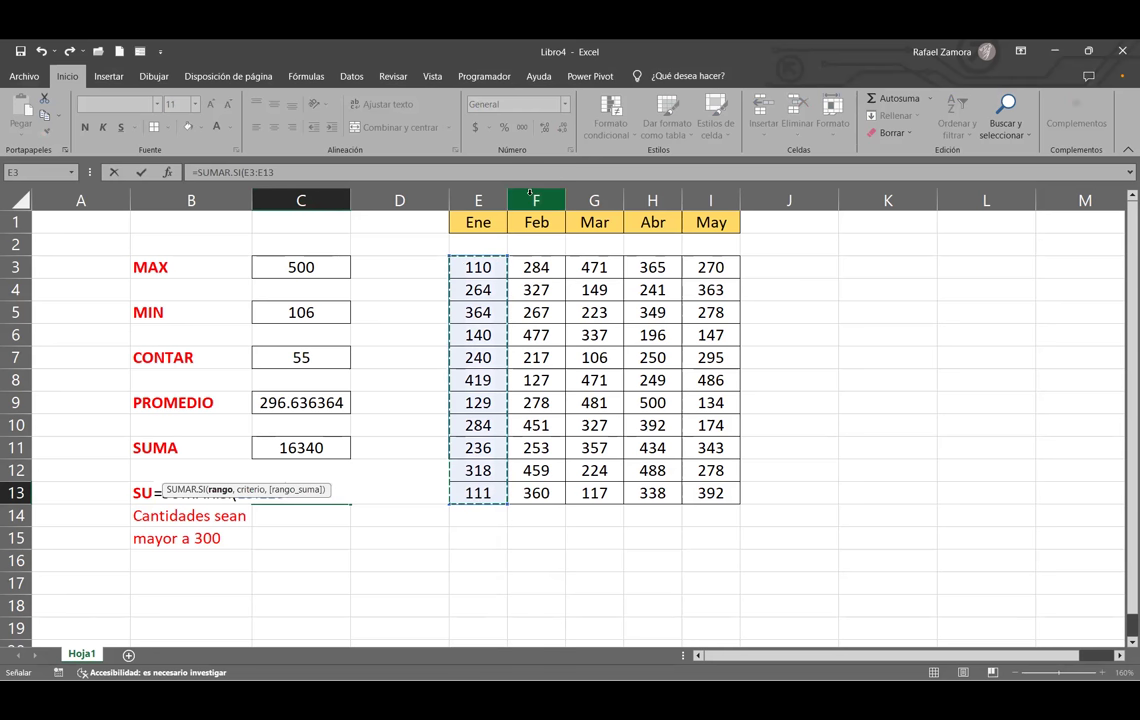
type(",:")
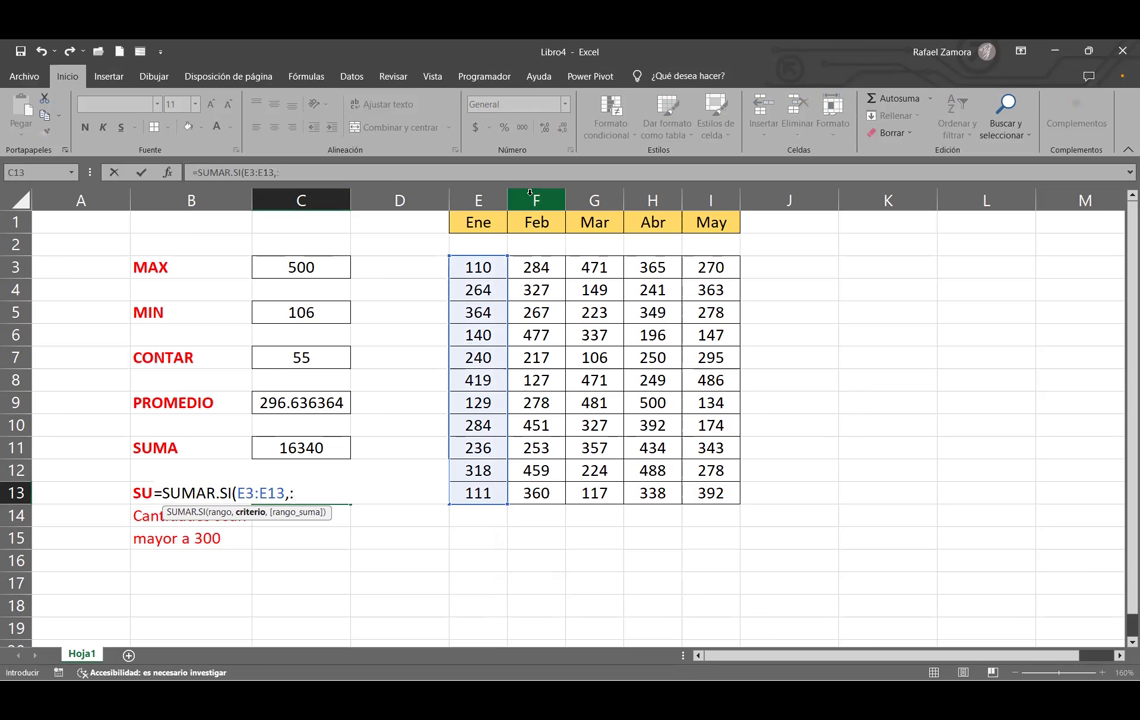
- Finish it with the quoted criterion ">300" so C13 returns 1733
type(">")
type("300")
key("F2")
type("@")
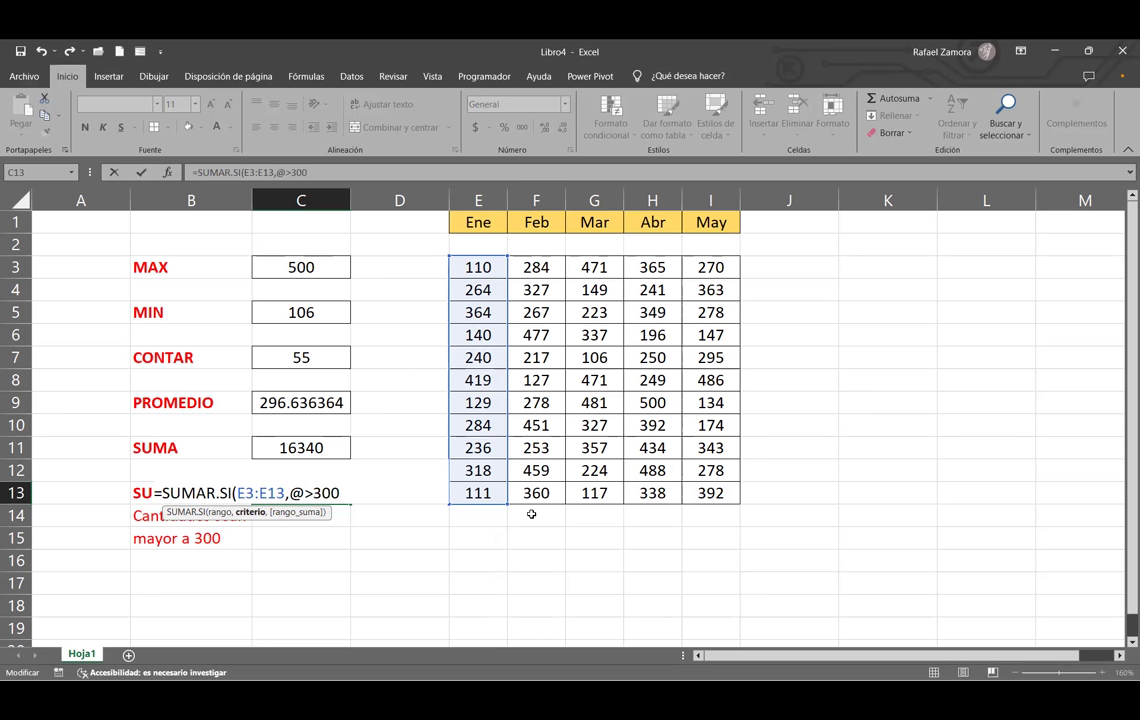
key("BackSpace")
type("\">300")
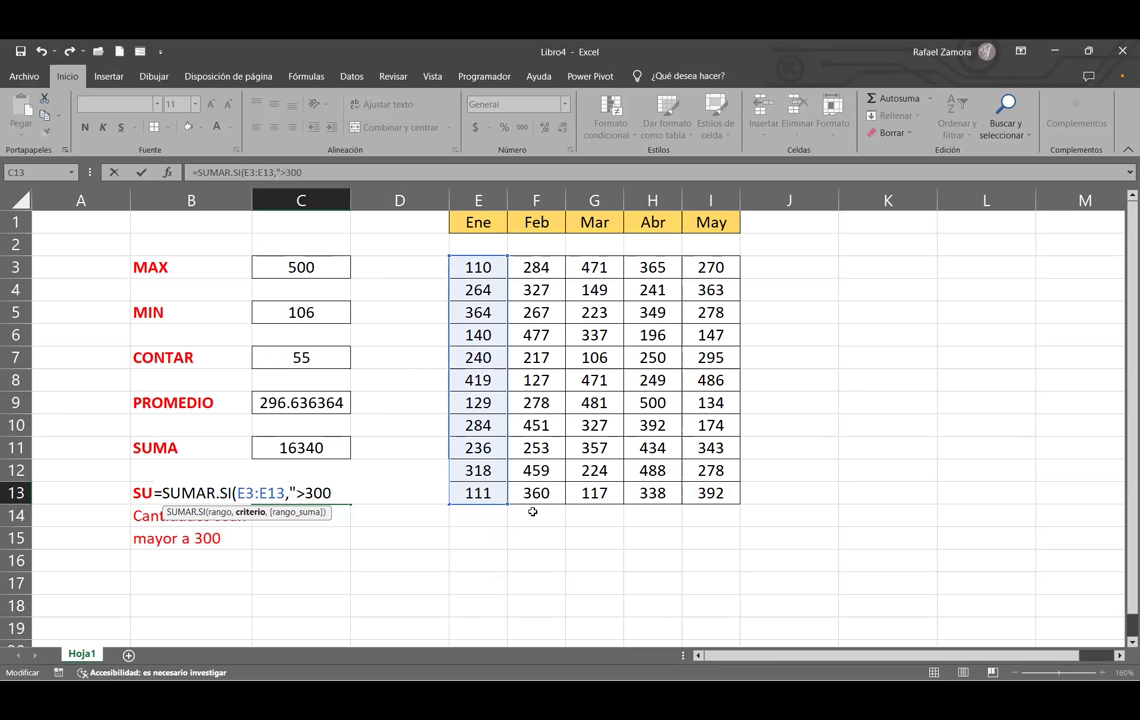
type("\"")
type(")")
key("Return")
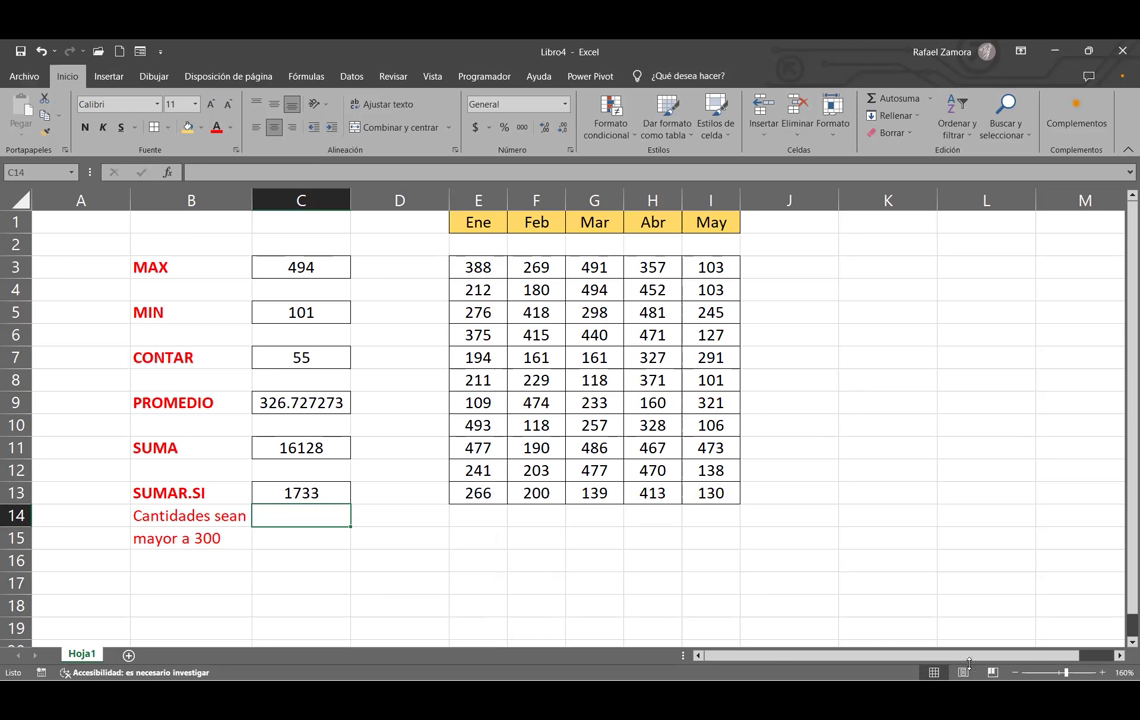
left_click(474, 265)
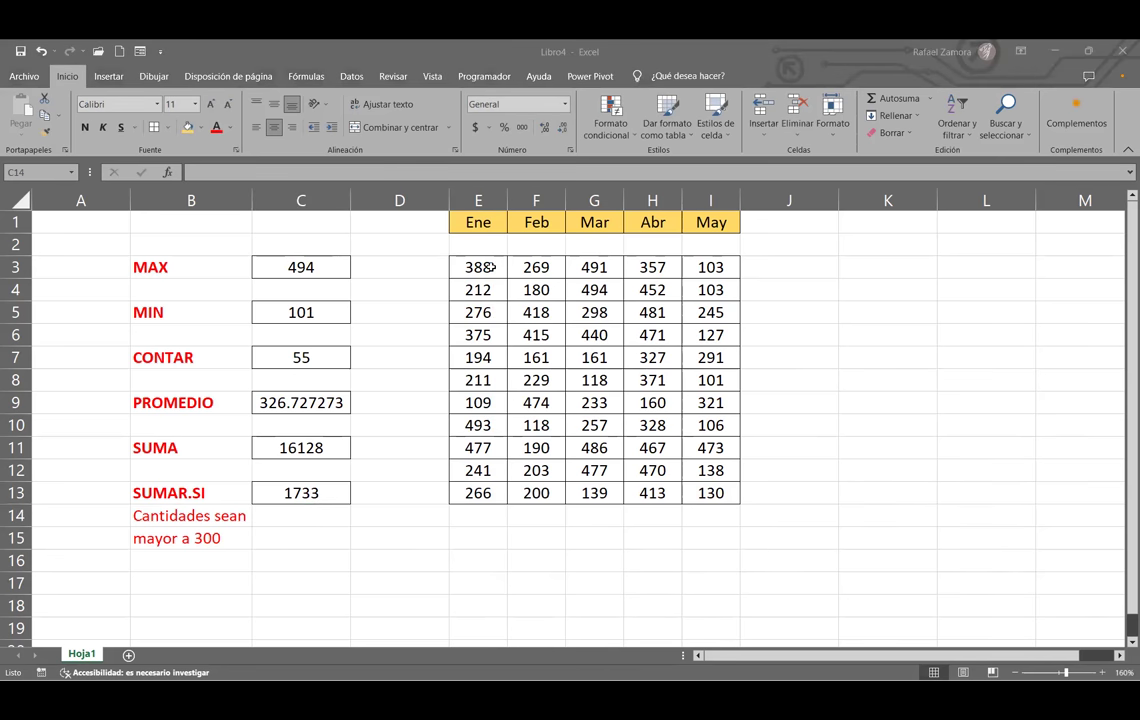
left_click(488, 335, "ctrl")
left_click(491, 425, "ctrl")
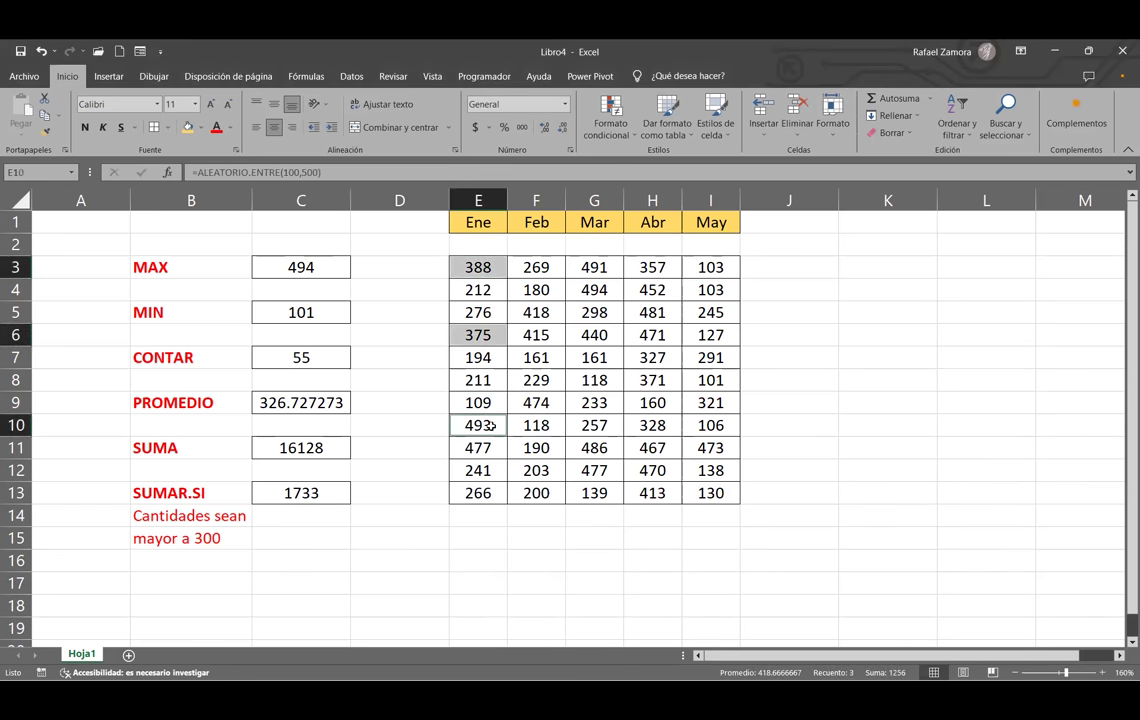
left_click(489, 451, "ctrl")
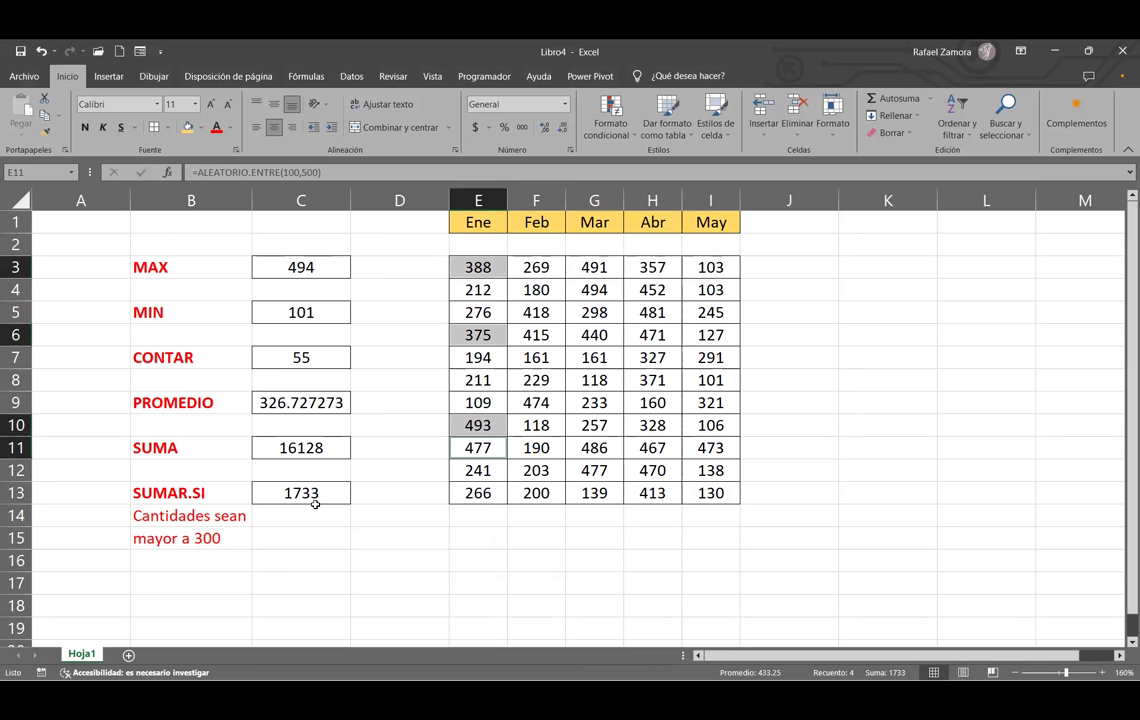
key("Return")
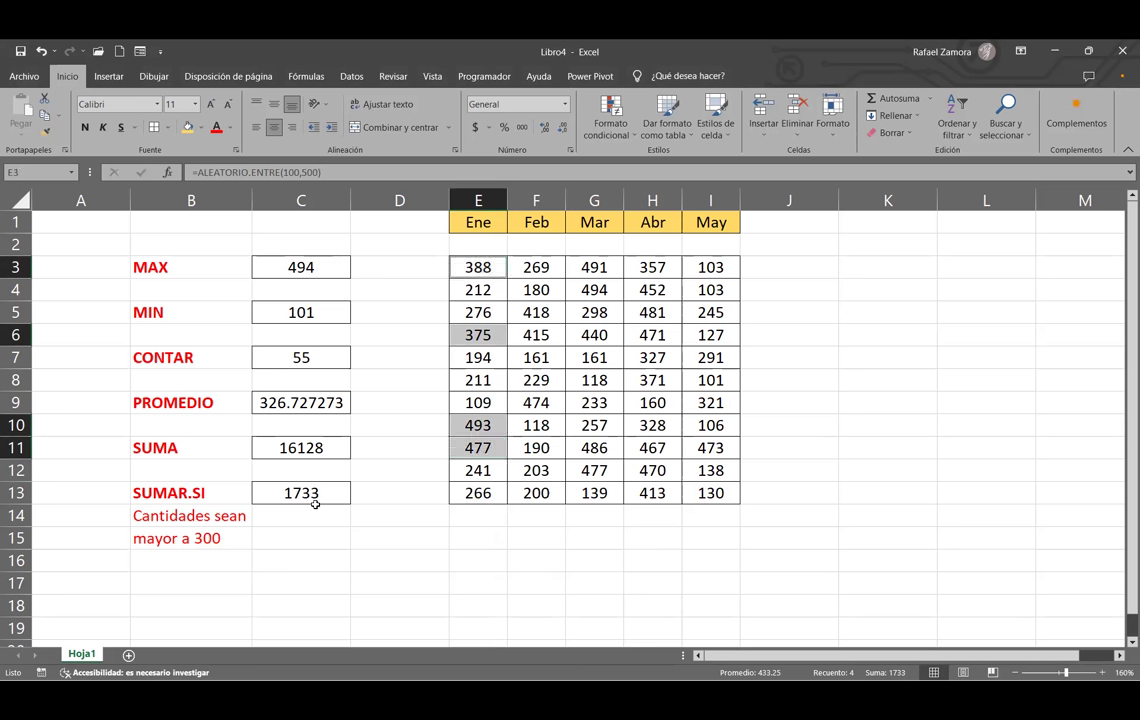
left_click(652, 496)
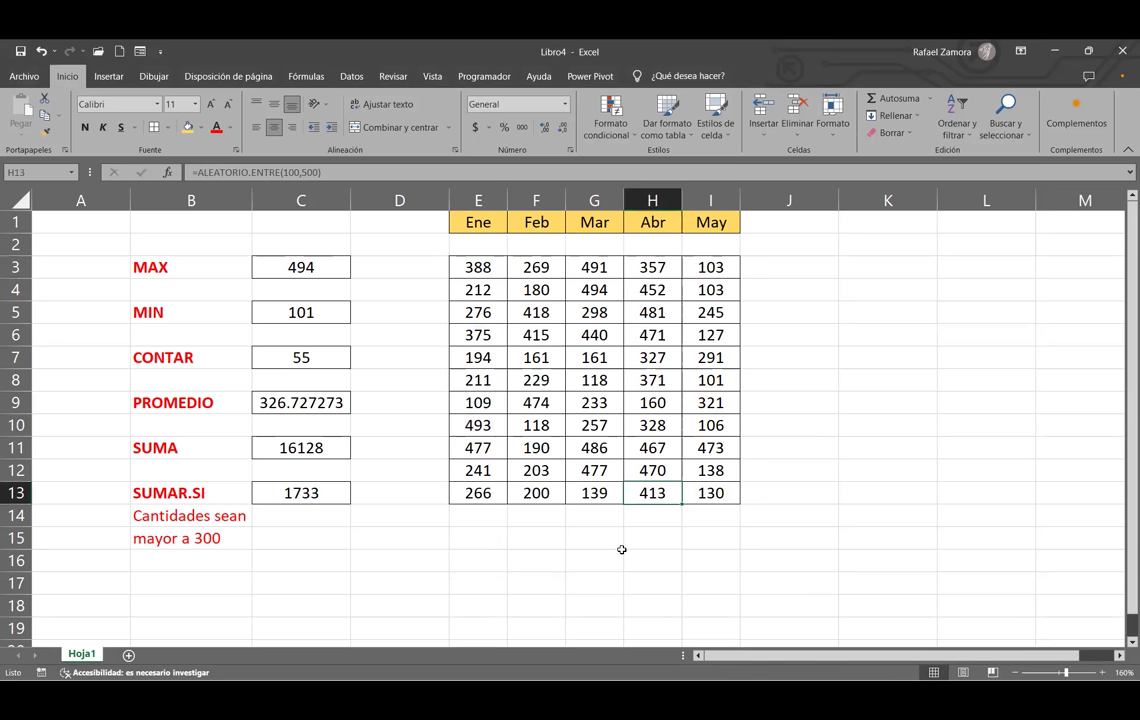
- Copy the SUMAR.SI label and note block B13:B15 to B17:B19
left_click(186, 494)
left_click_drag(186, 494, 188, 540)
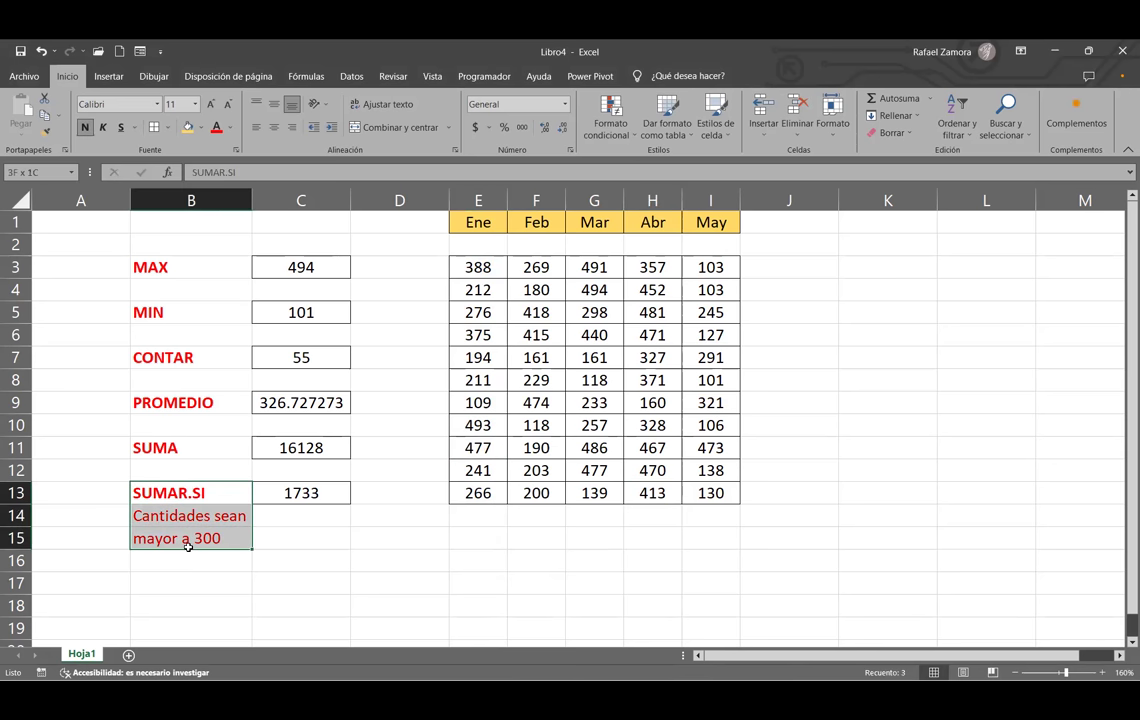
key("ctrl+c")
left_click(203, 585)
key("ctrl+v")
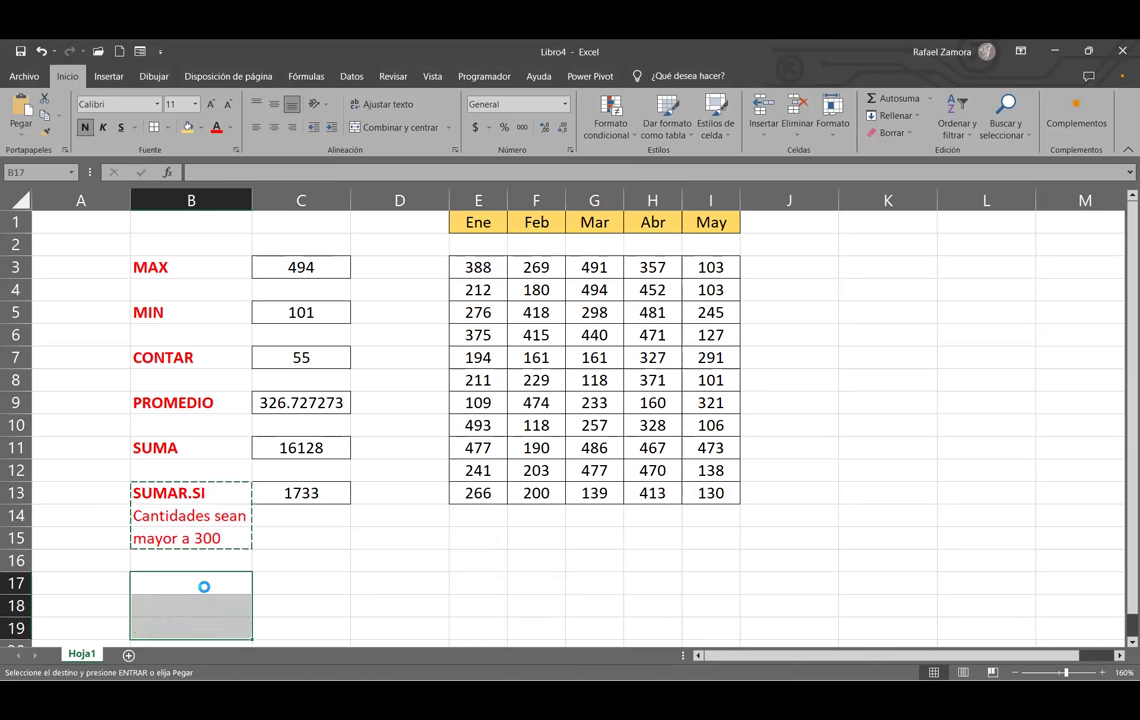
- Rename the copied label in B17 to PROMEDIO.SI
double_click(182, 583)
left_click_drag(182, 583, 125, 583)
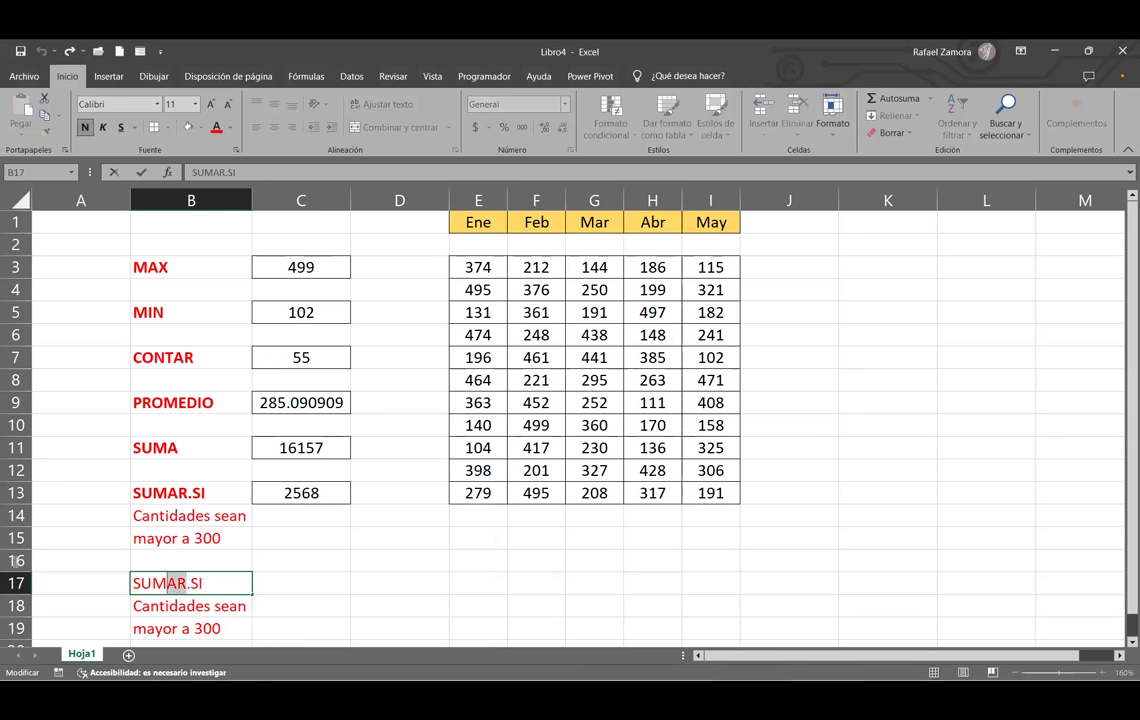
type("prome")
key("BackSpace")
key("BackSpace")
key("BackSpace")
key("BackSpace")
key("BackSpace")
type("PRO")
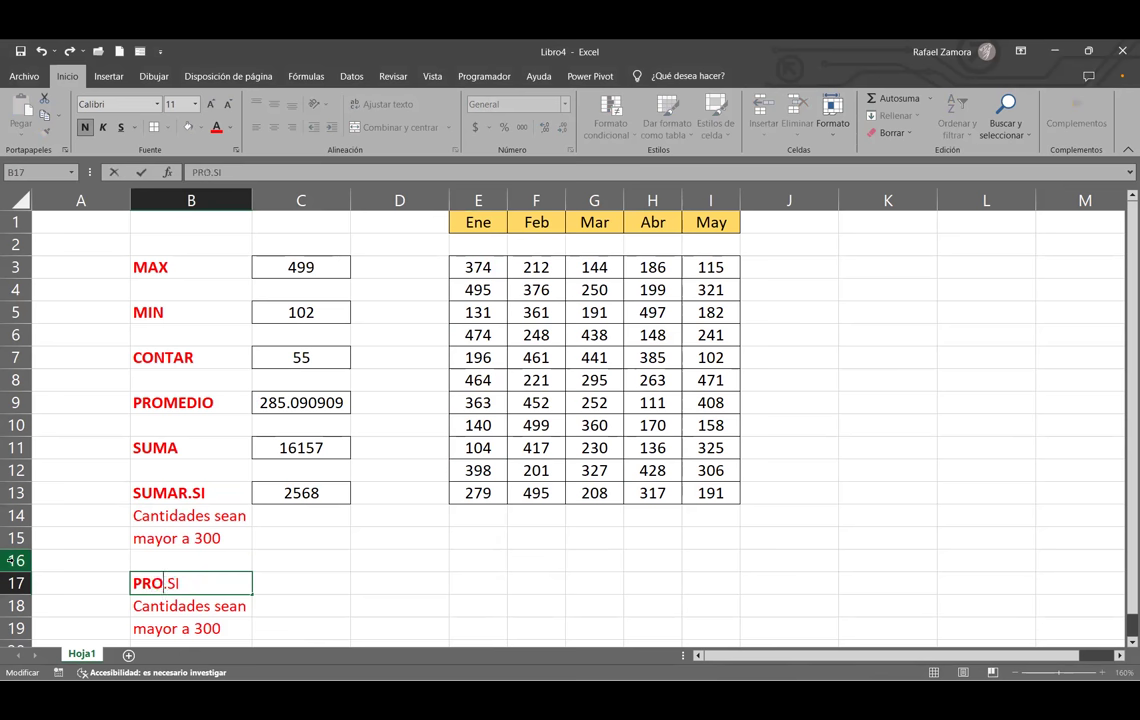
type("MEDIO")
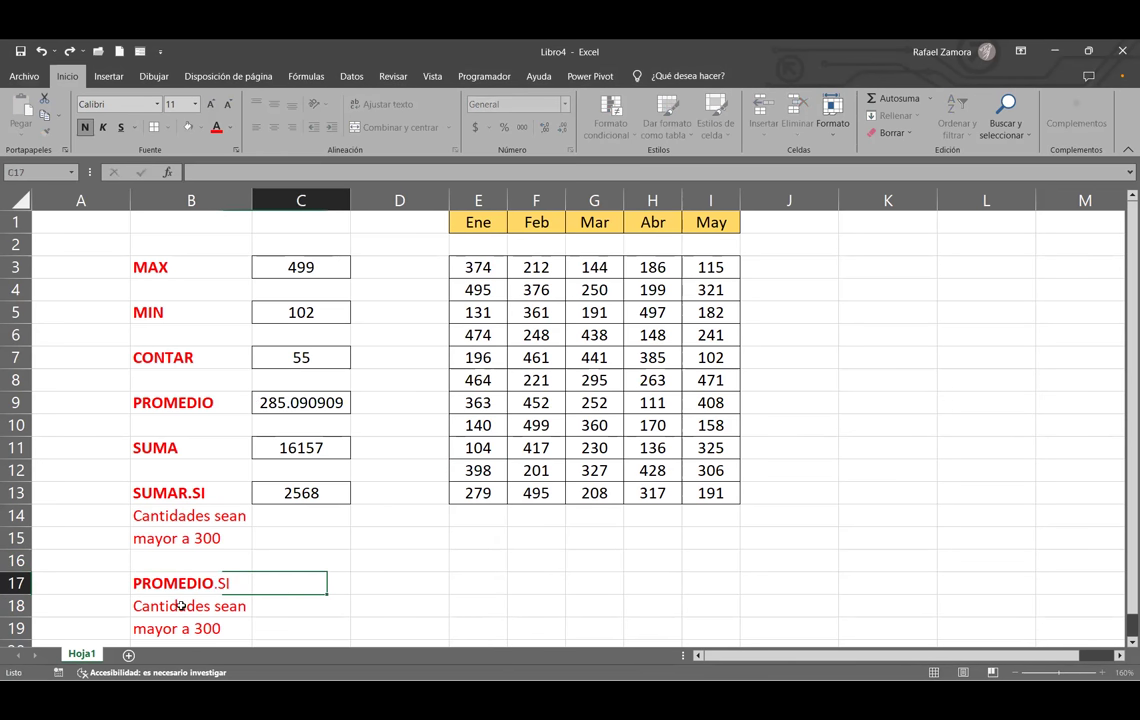
key("Return")
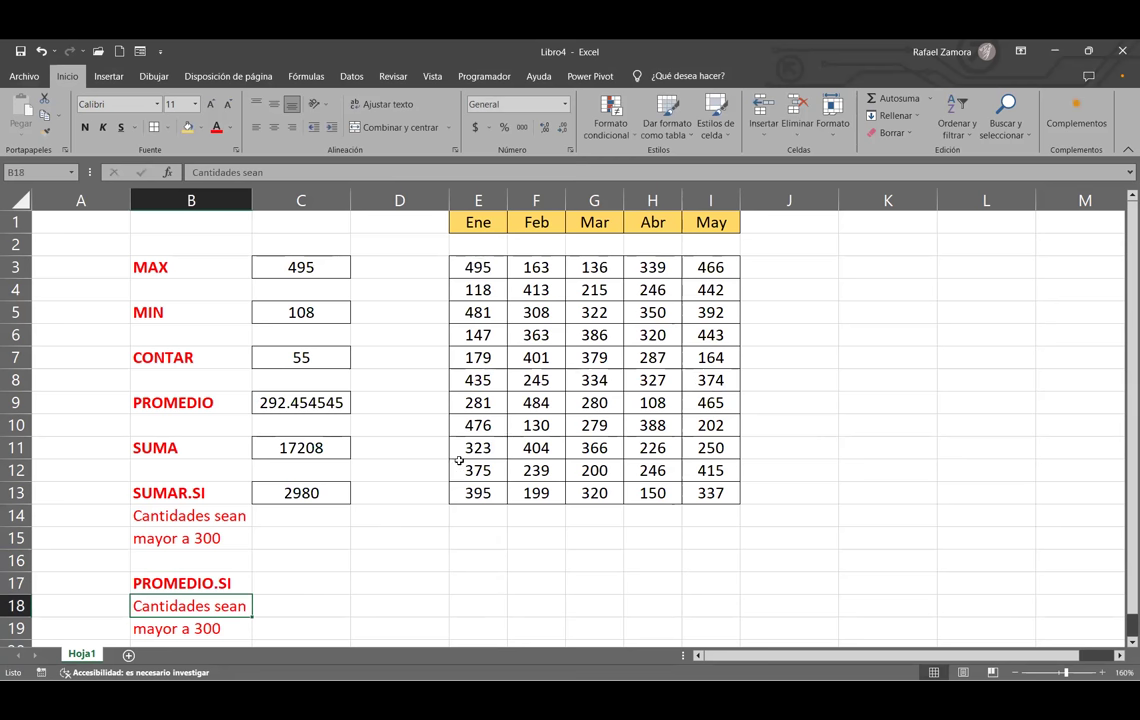
- Copy the C13 formula into C17, then clear C17 again
left_click(305, 495)
key("ctrl+c")
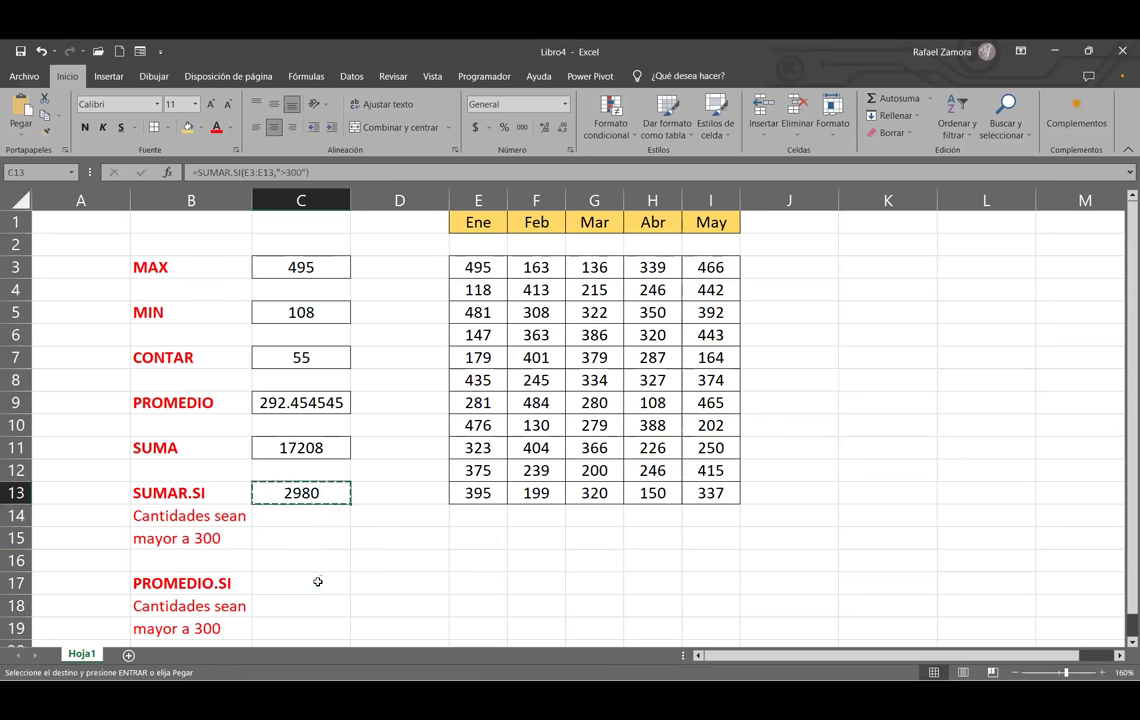
left_click(318, 581)
key("ctrl+v")
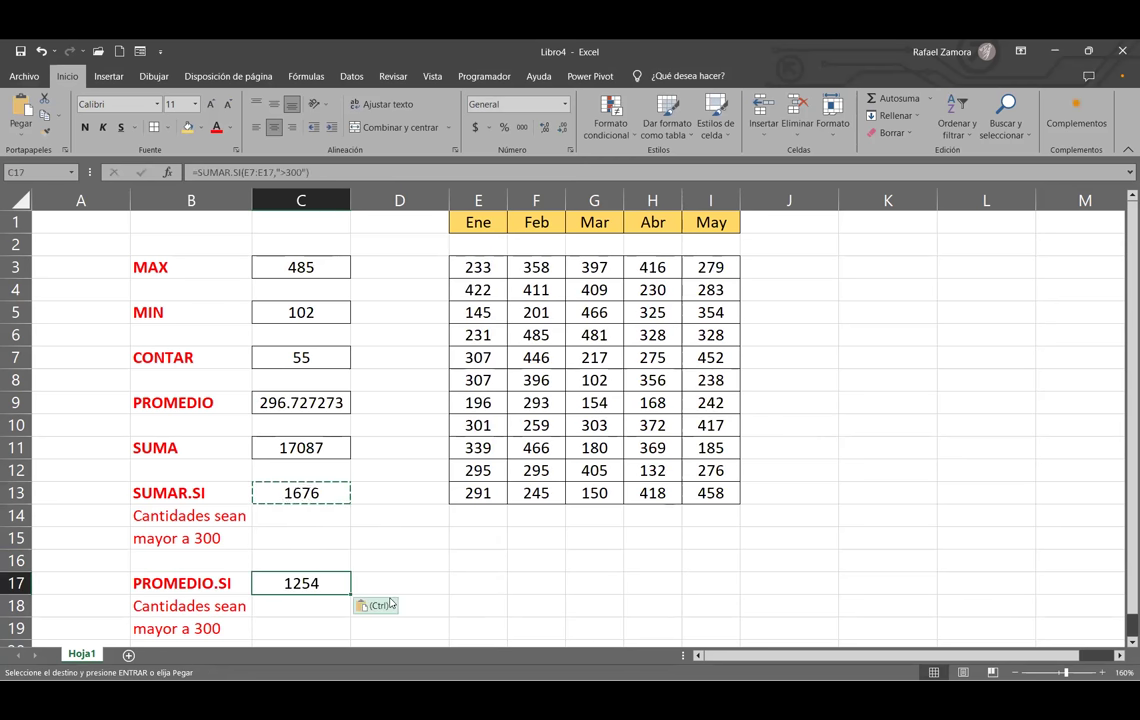
key("Delete")
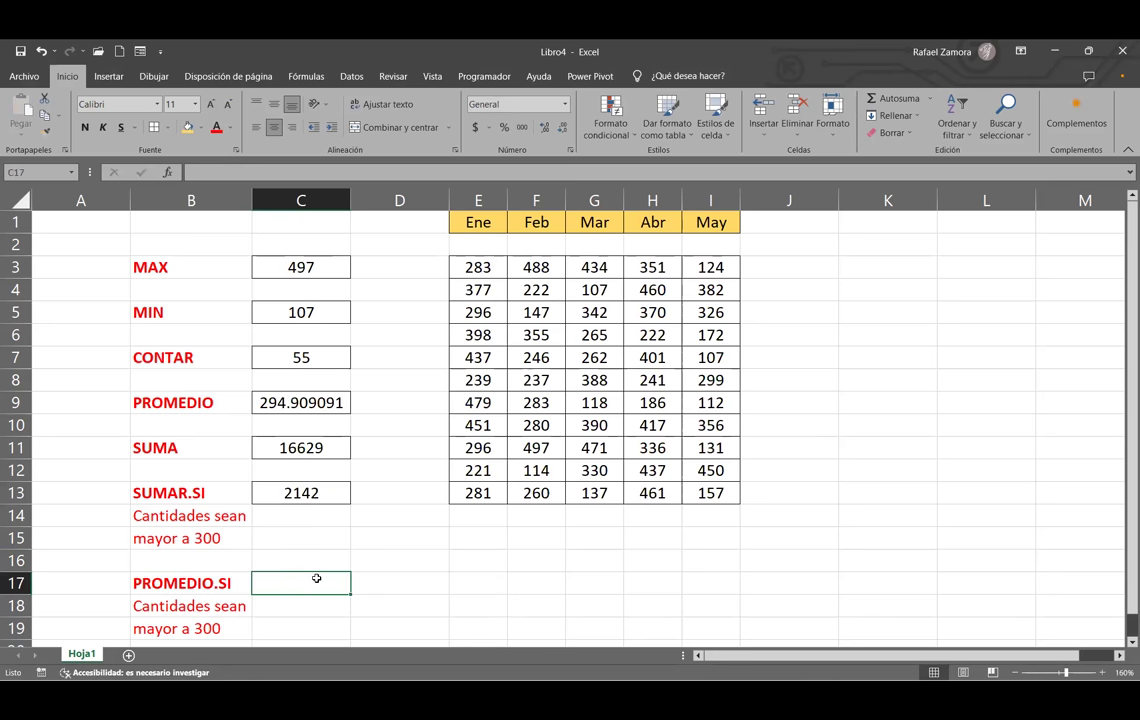
- Start the C17 formula as =PROMEDIO.SI over the range E3:E13
type("=")
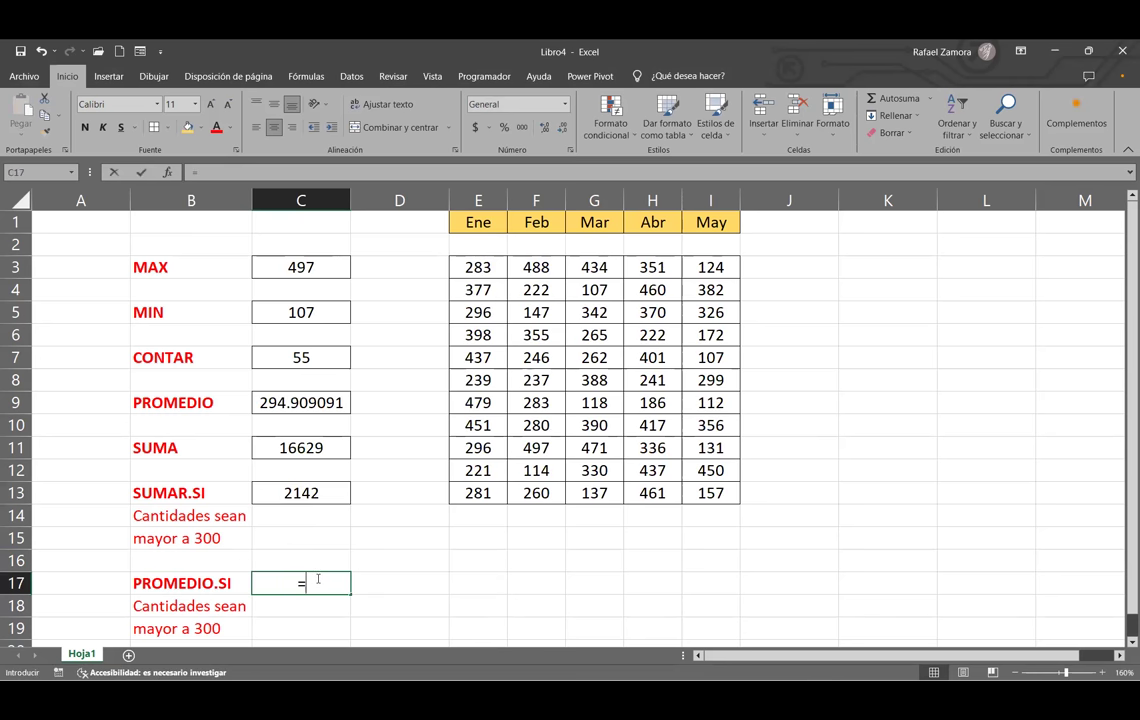
type("PROME")
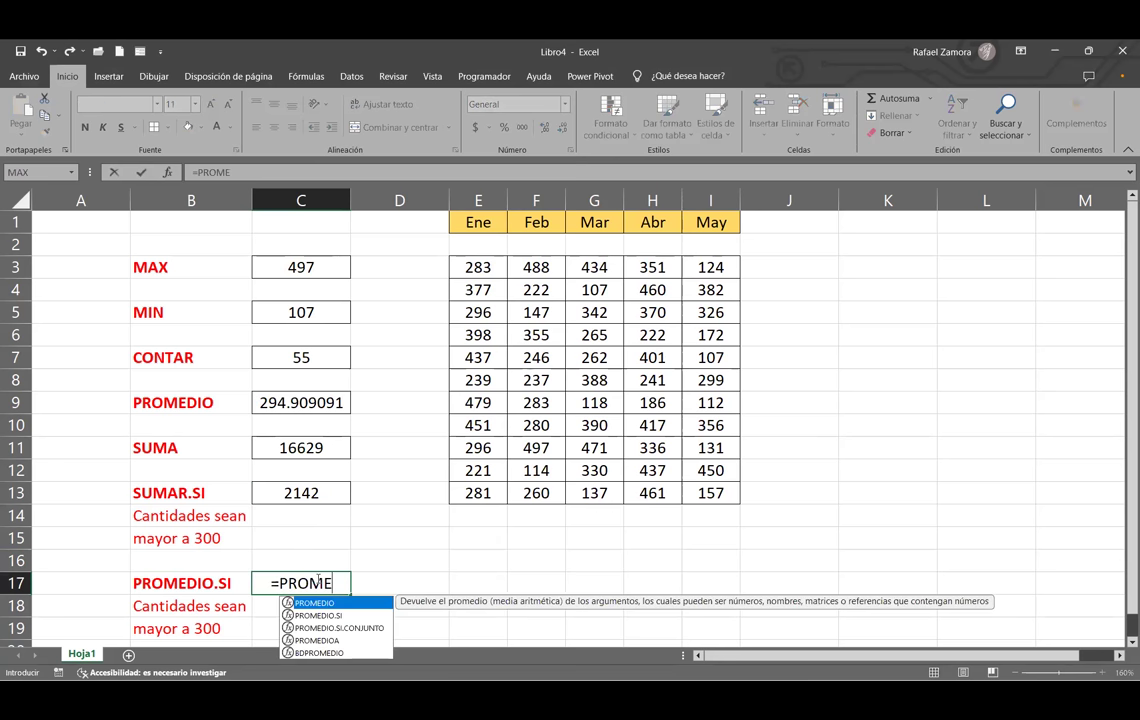
key("Down")
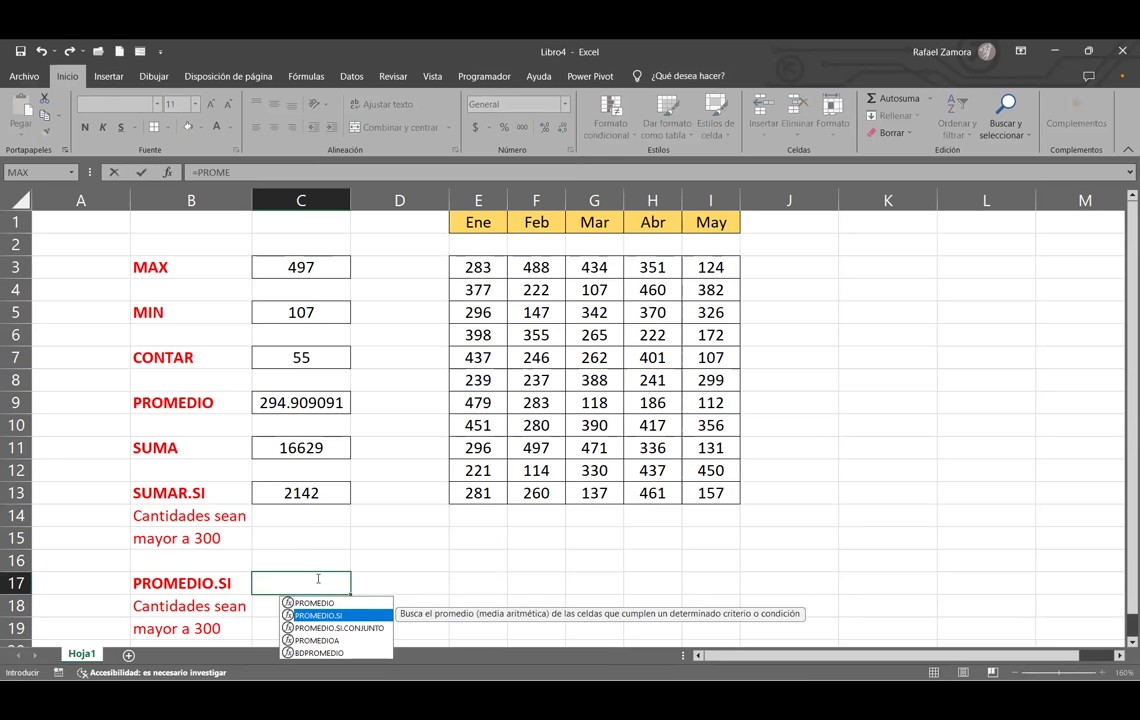
key("Tab")
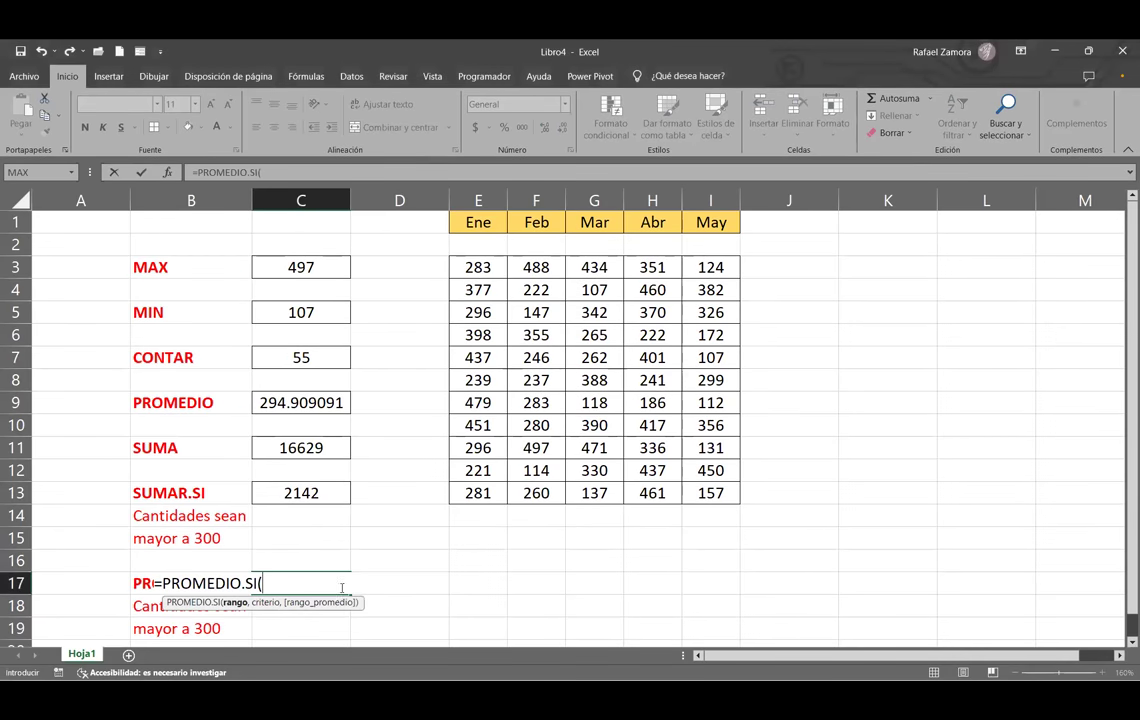
left_click(480, 267)
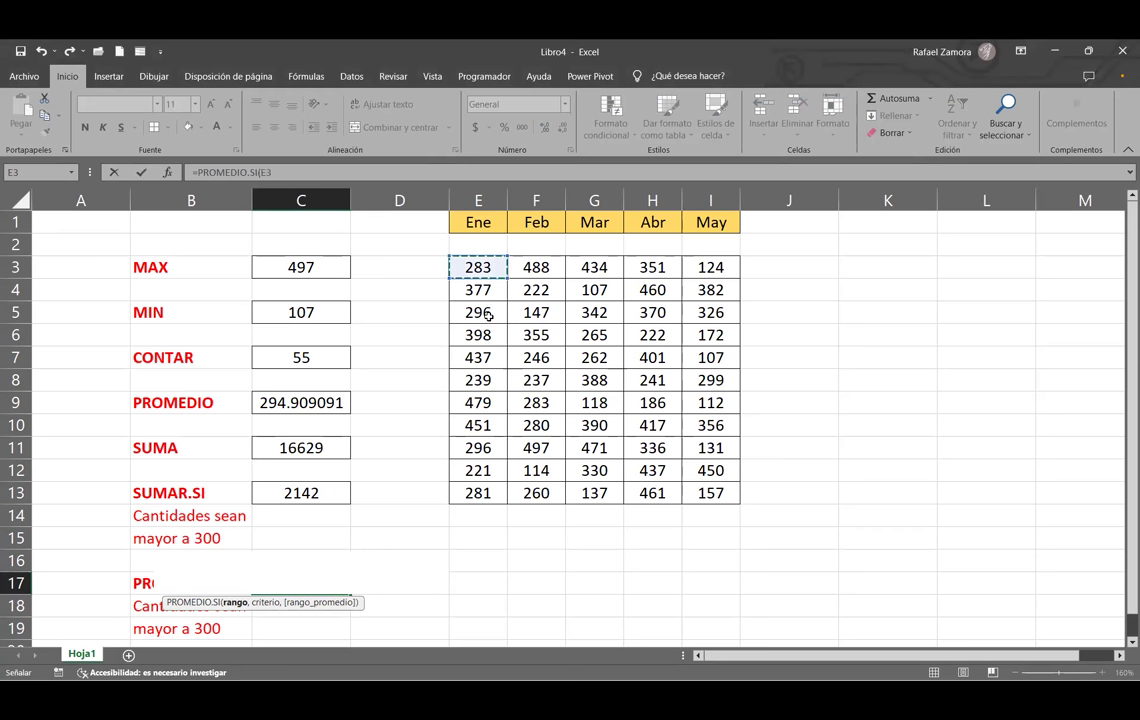
left_click(476, 489, "shift")
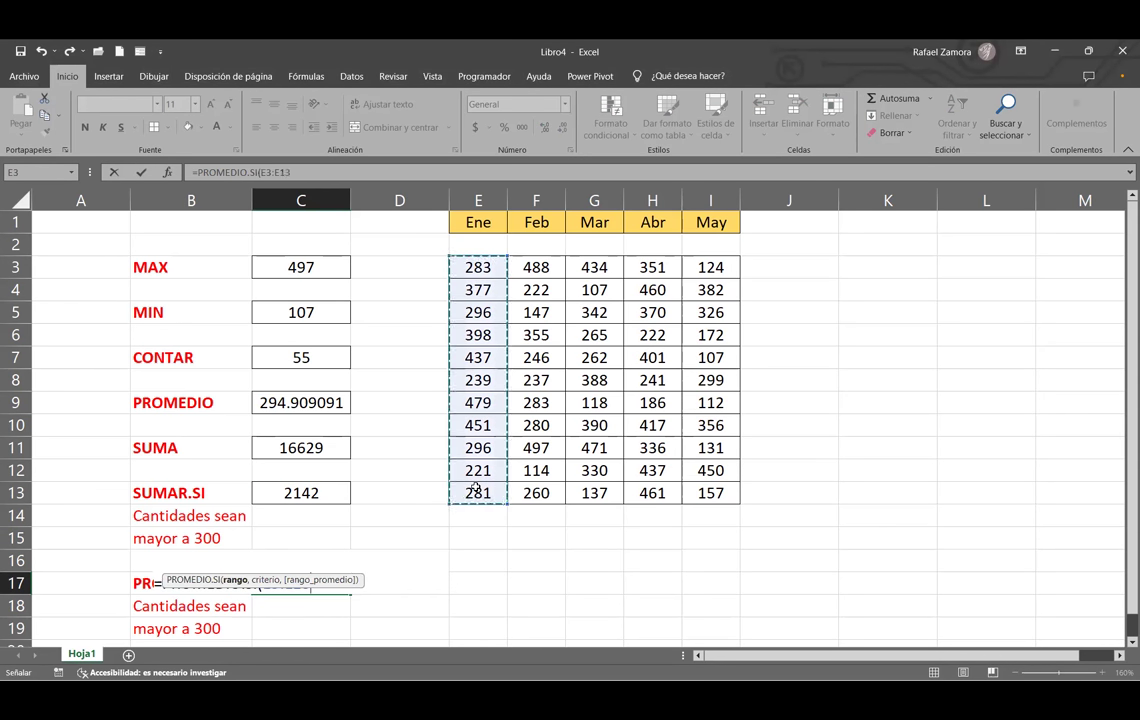
- Add the criterion ">300" and close the formula so C17 returns 431.375
type(",")
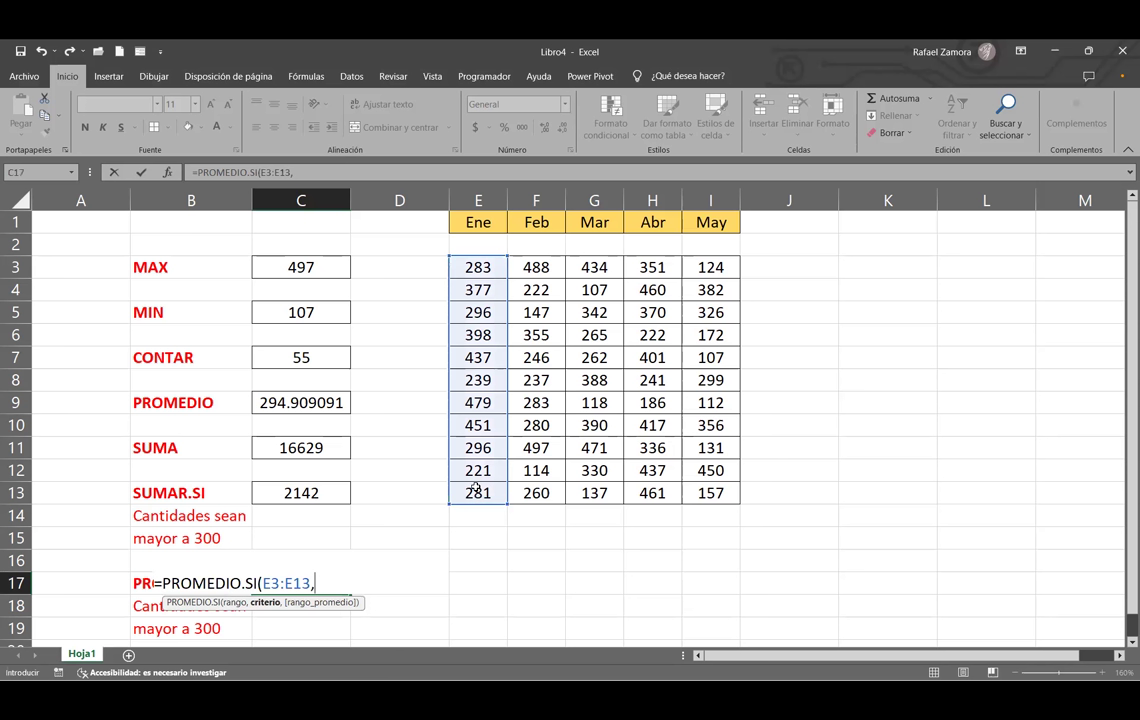
type("\"")
type(">")
key("Down")
key("Down")
key("Down")
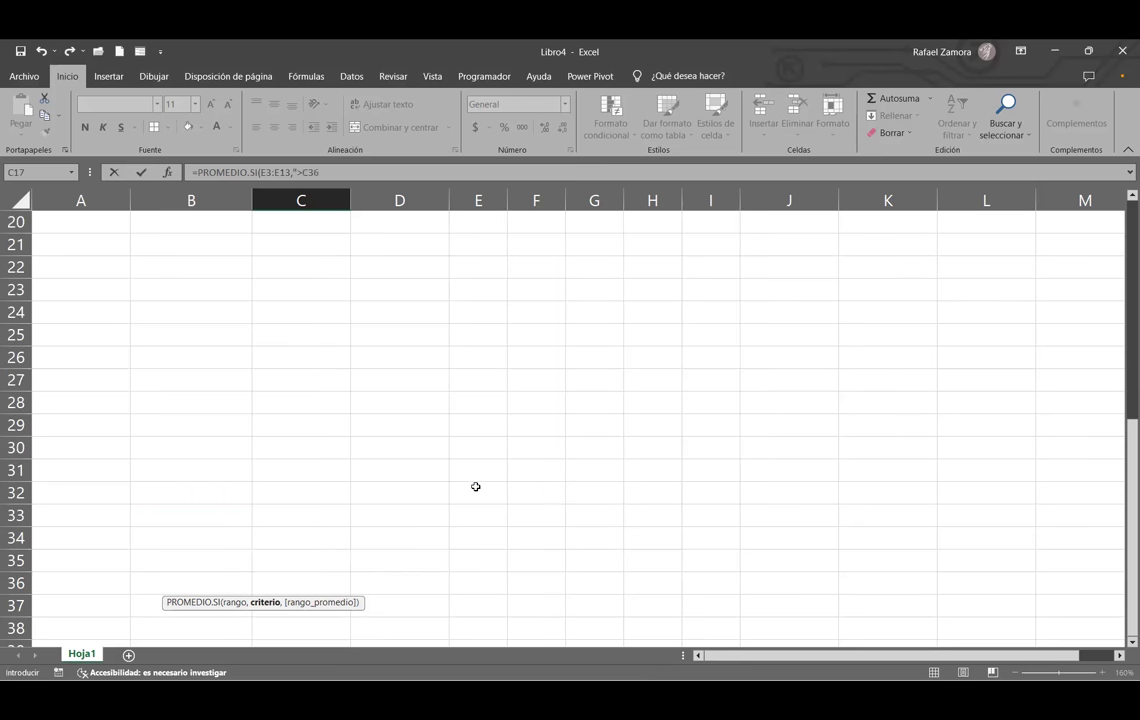
scroll(470, 478, "up", 4)
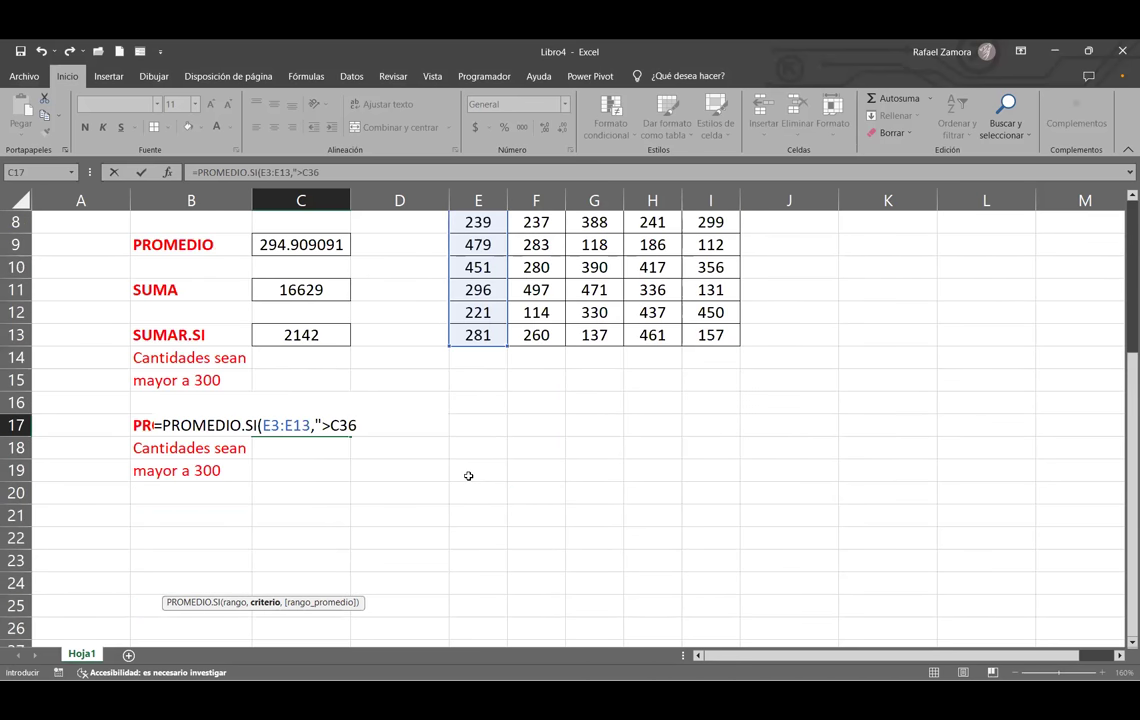
scroll(378, 514, "up", 1)
key("BackSpace")
type("00")
key("BackSpace")
key("BackSpace")
key("BackSpace")
key("BackSpace")
type("300")
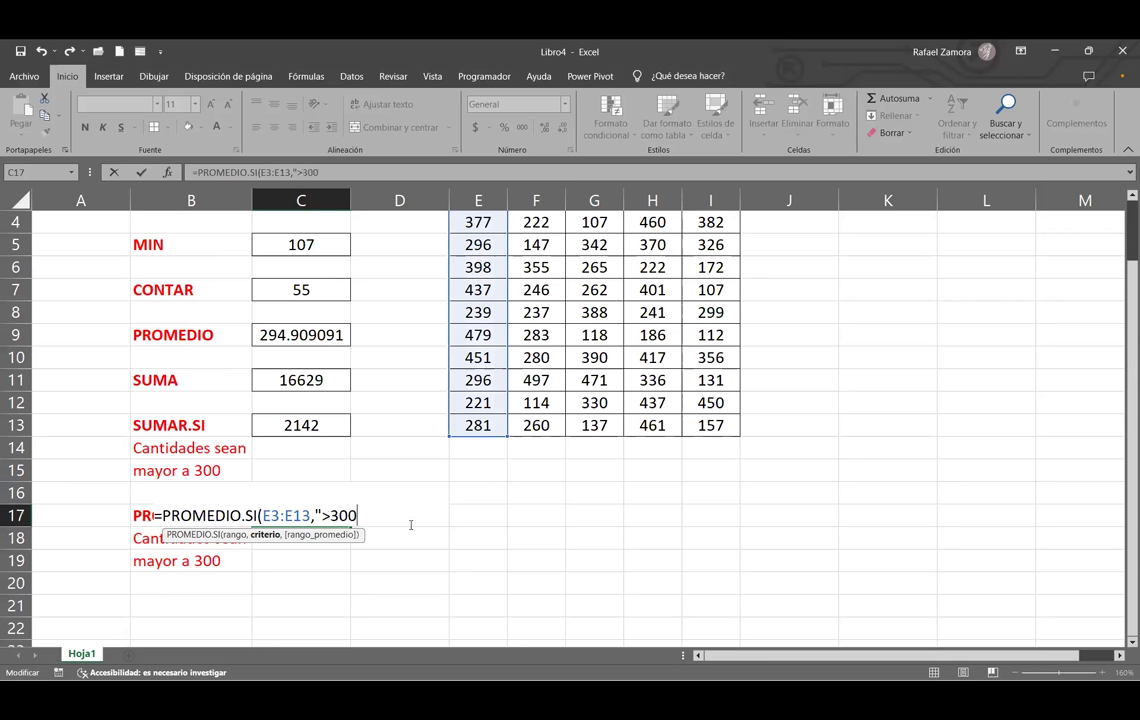
type("@")
key("BackSpace")
type("\"")
type(")")
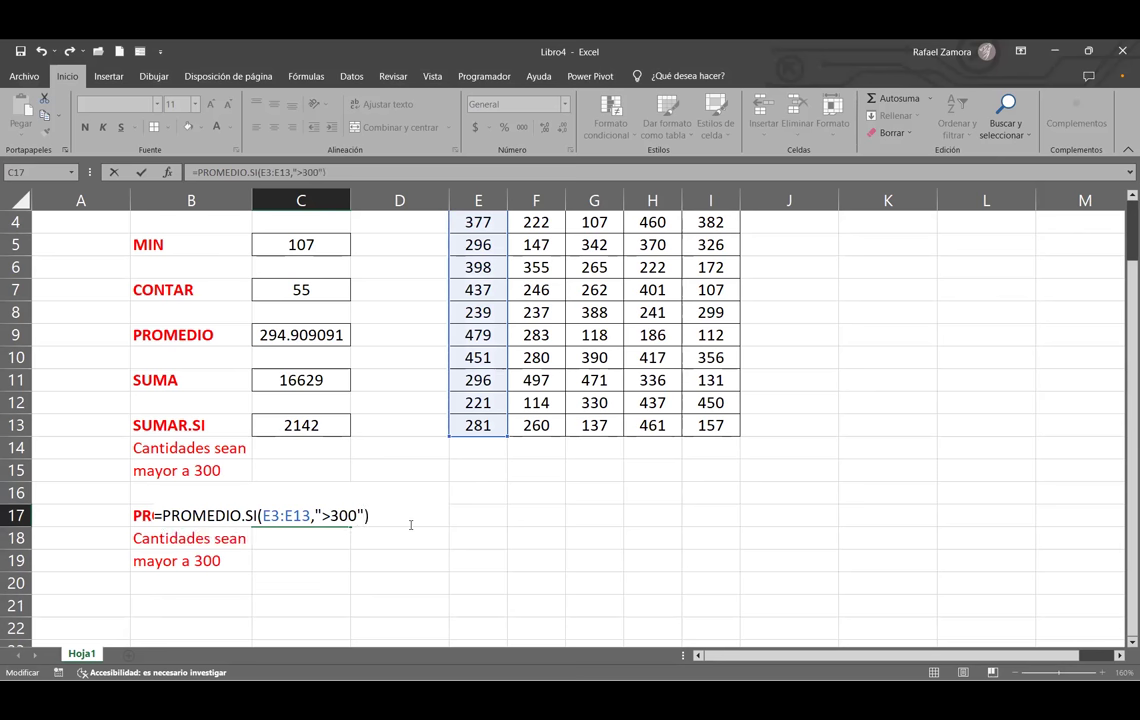
key("Return")
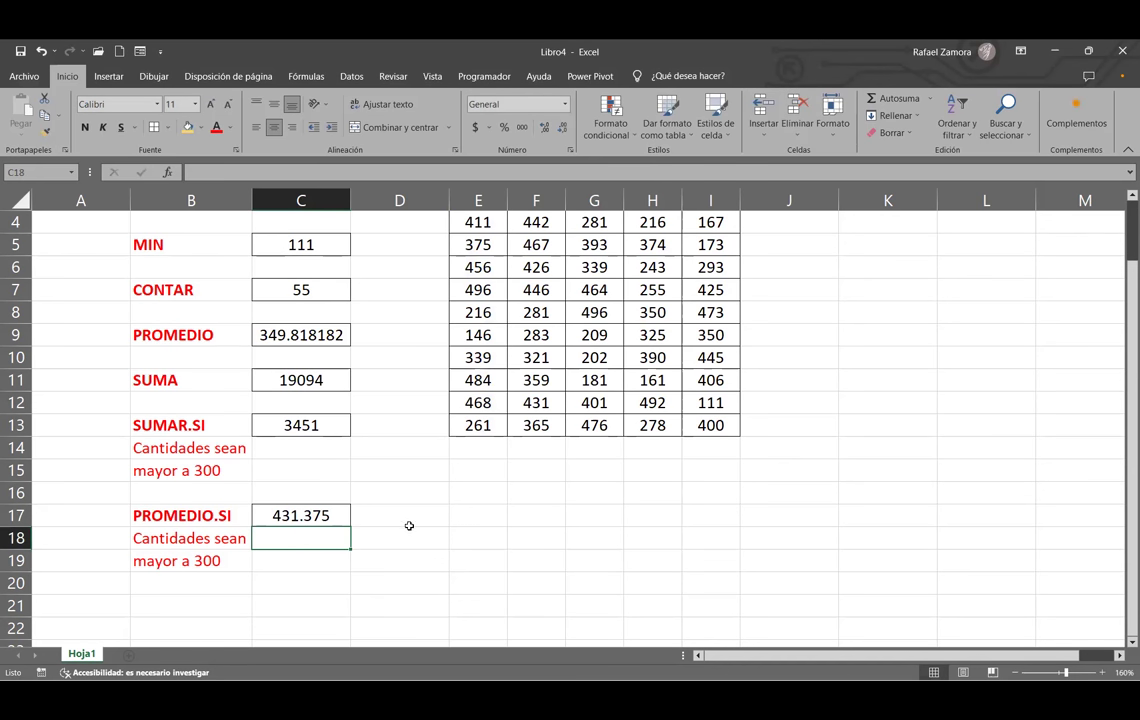
scroll(409, 524, "up", 1)
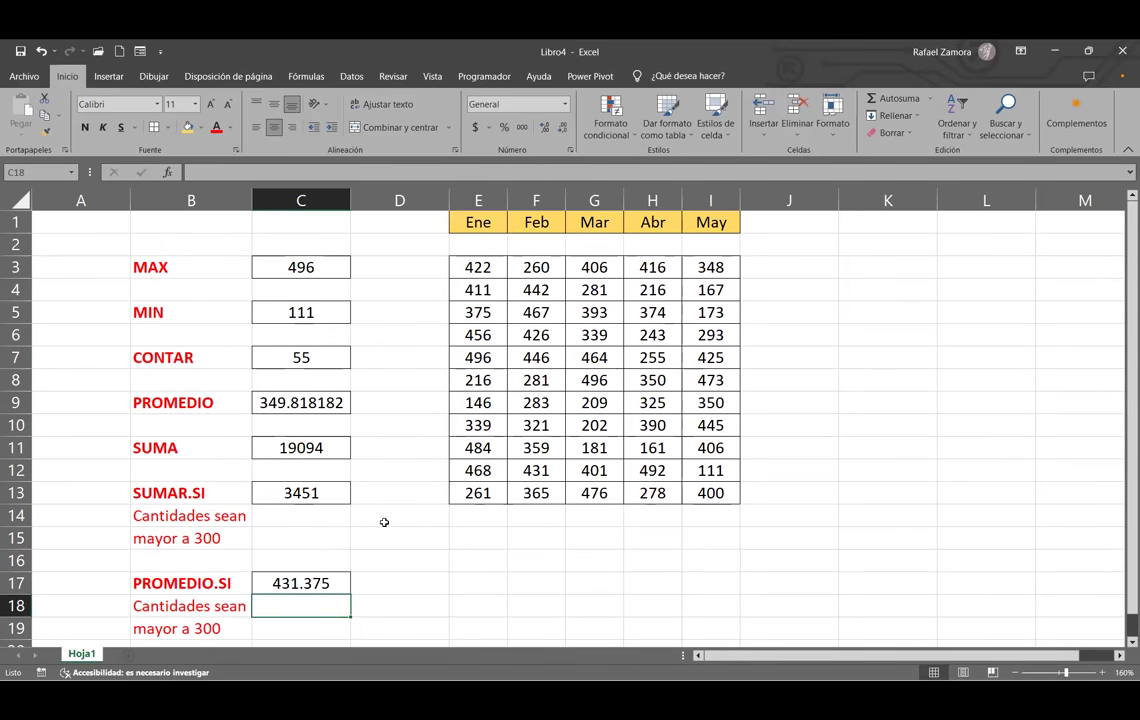
left_click_drag(474, 264, 478, 362)
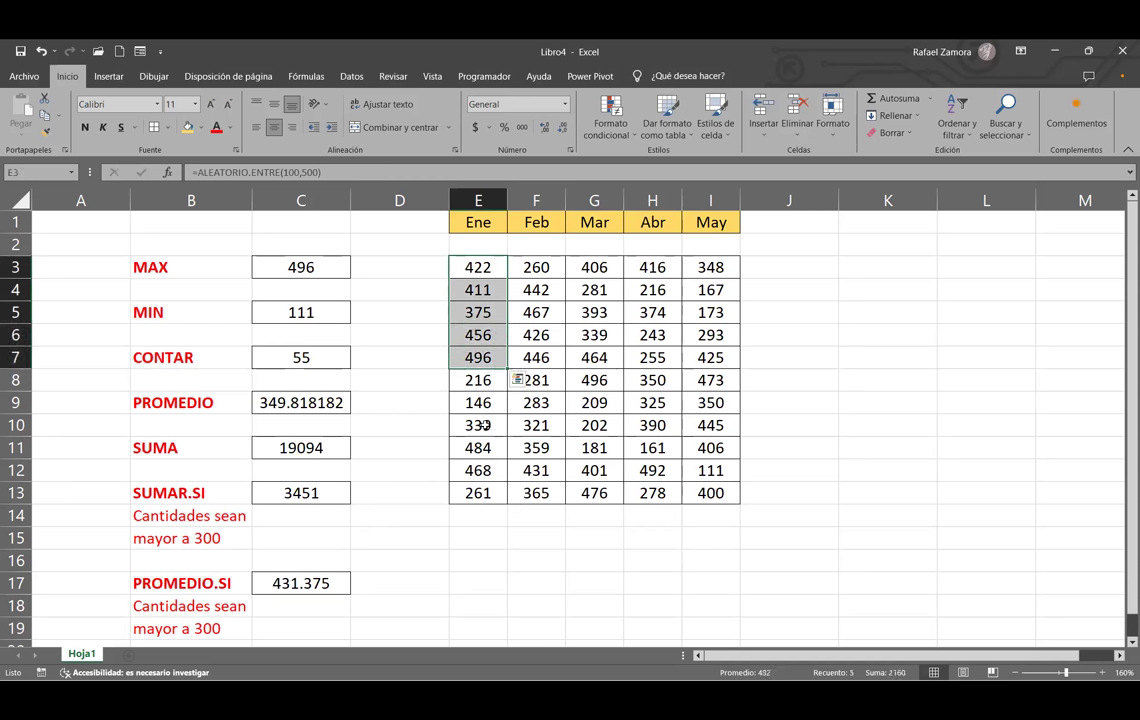
left_click_drag(481, 425, 484, 459, "ctrl")
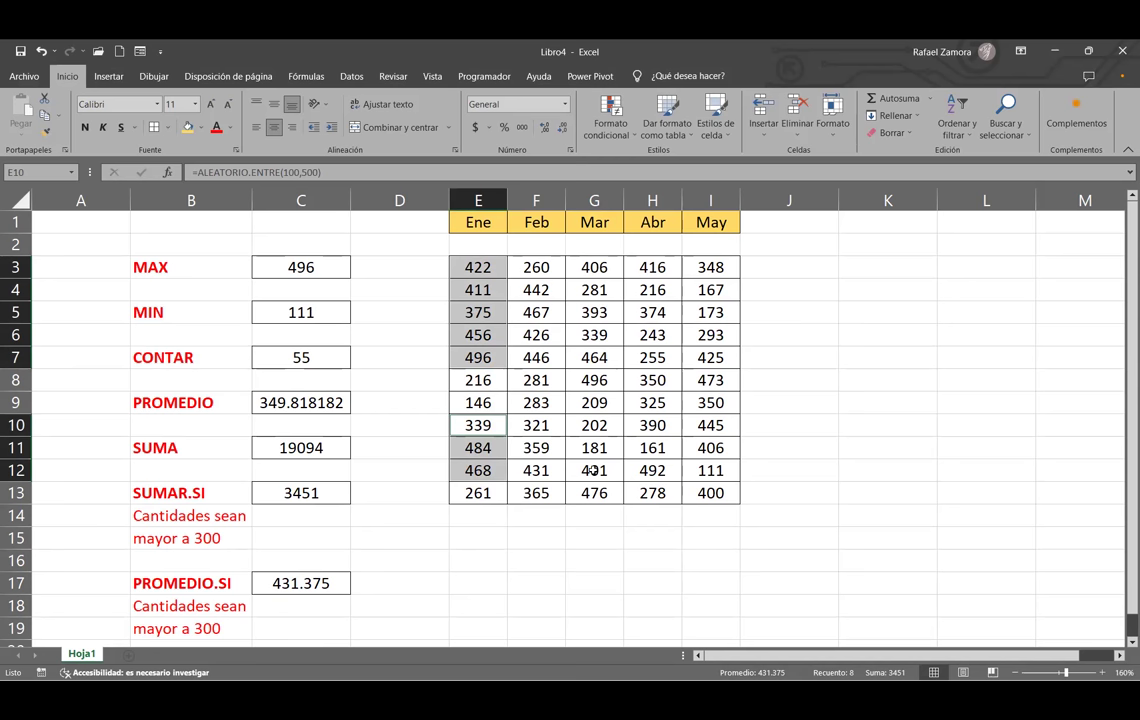
left_click(791, 557)
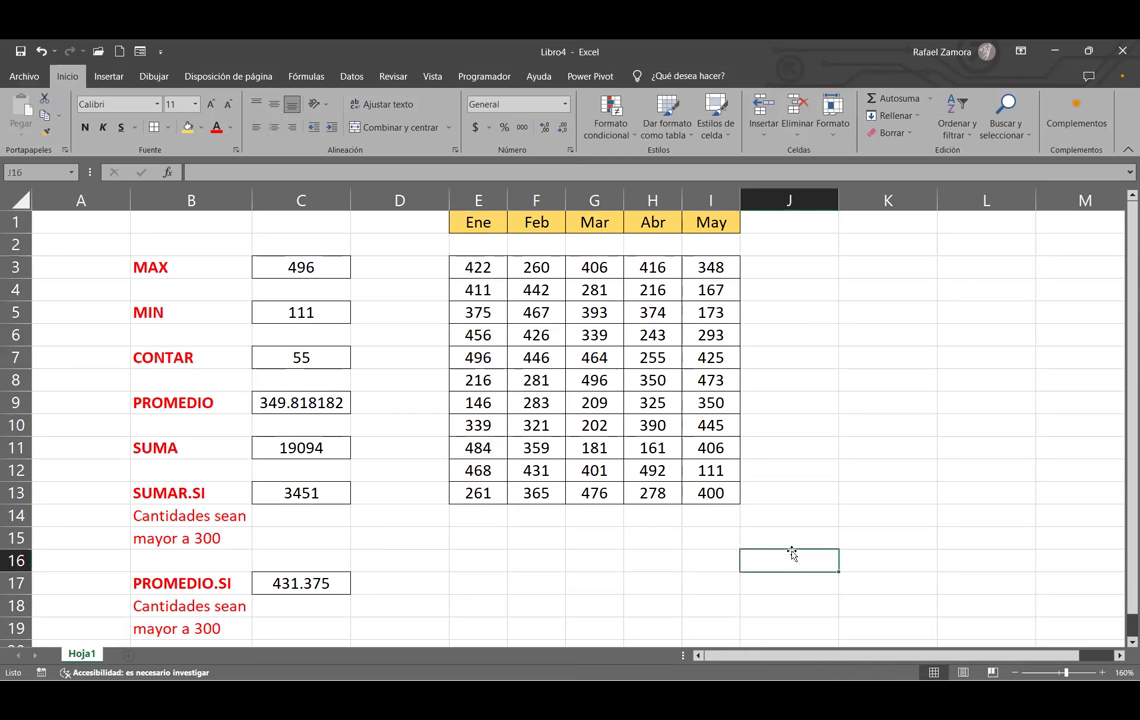
left_click(465, 596)
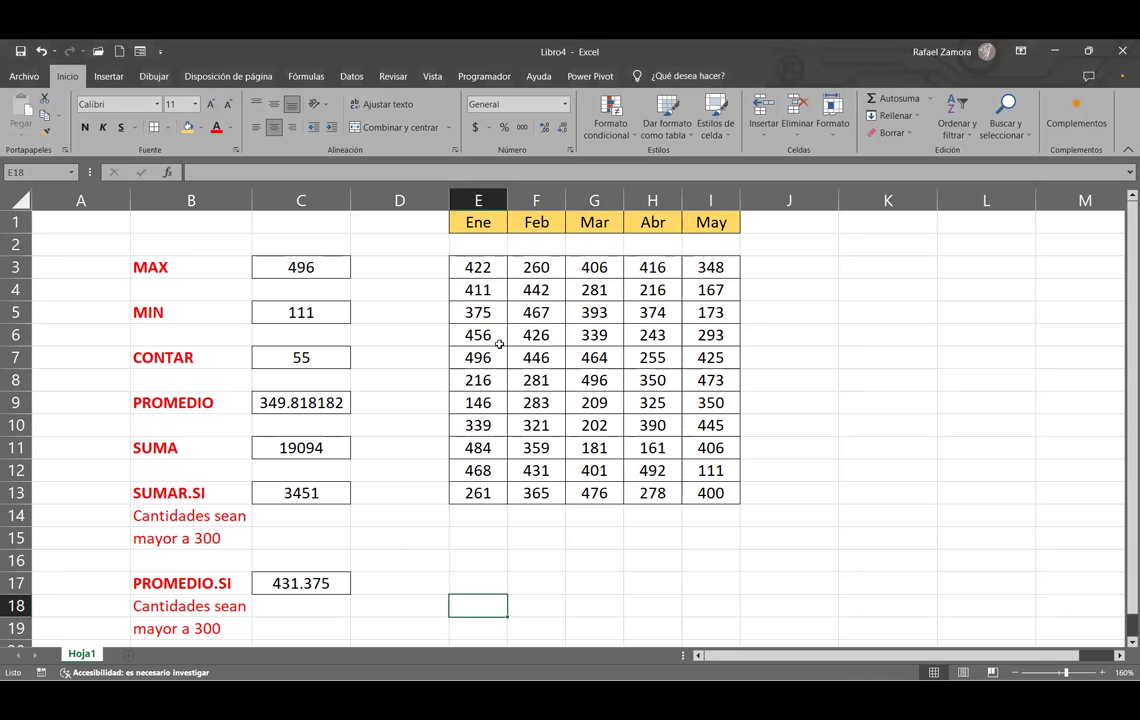
left_click(388, 510)
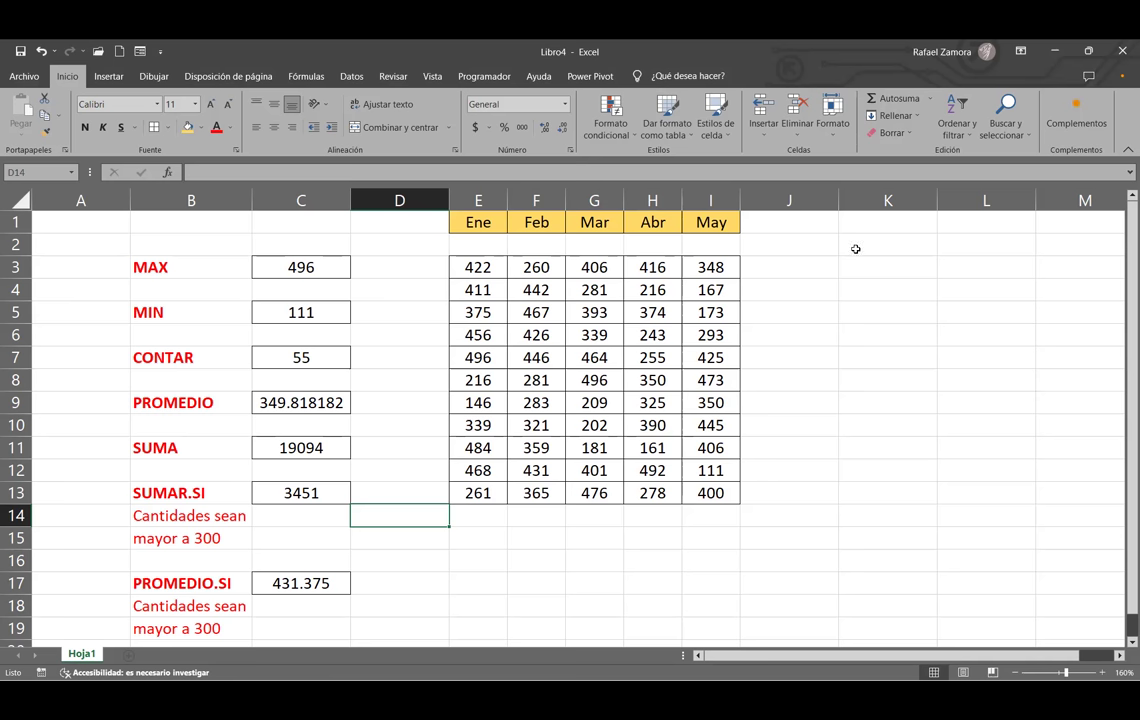
left_click(605, 468)
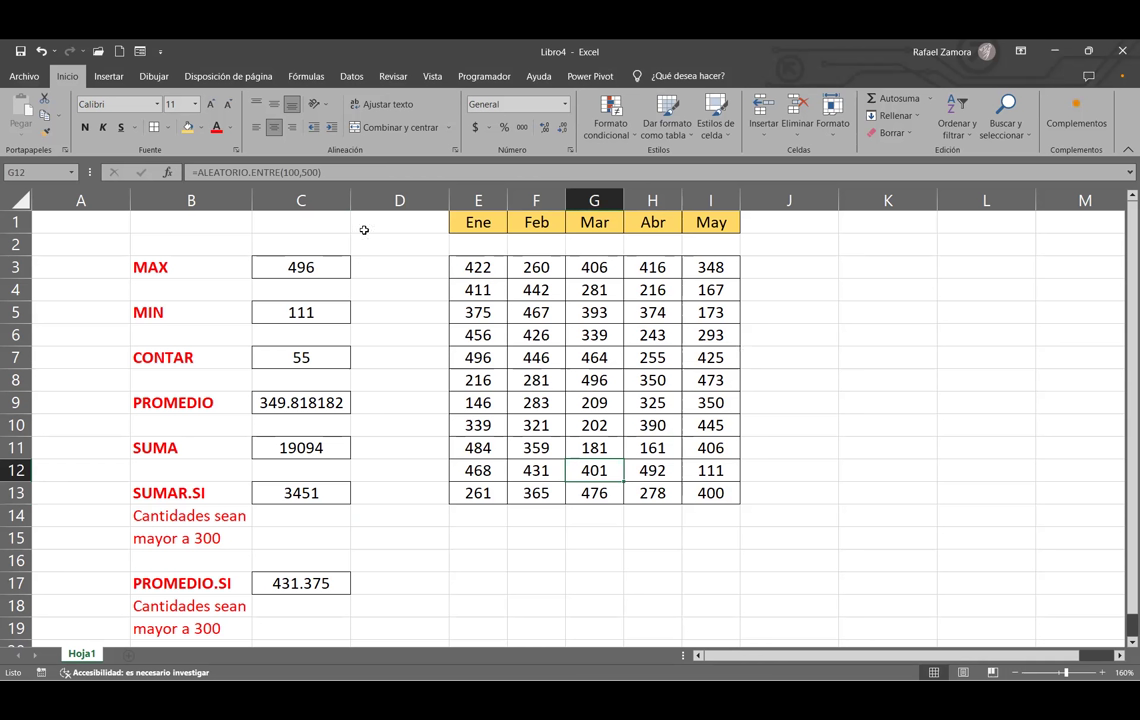
left_click(594, 425)
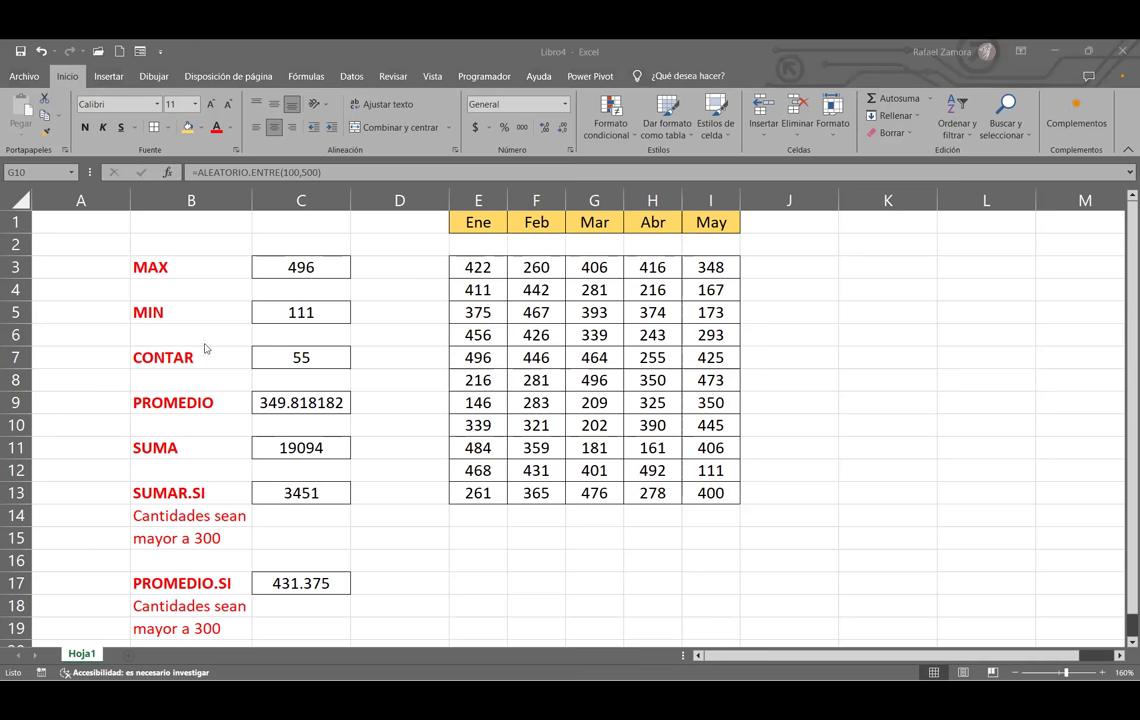
scroll(275, 384, "down", 1)
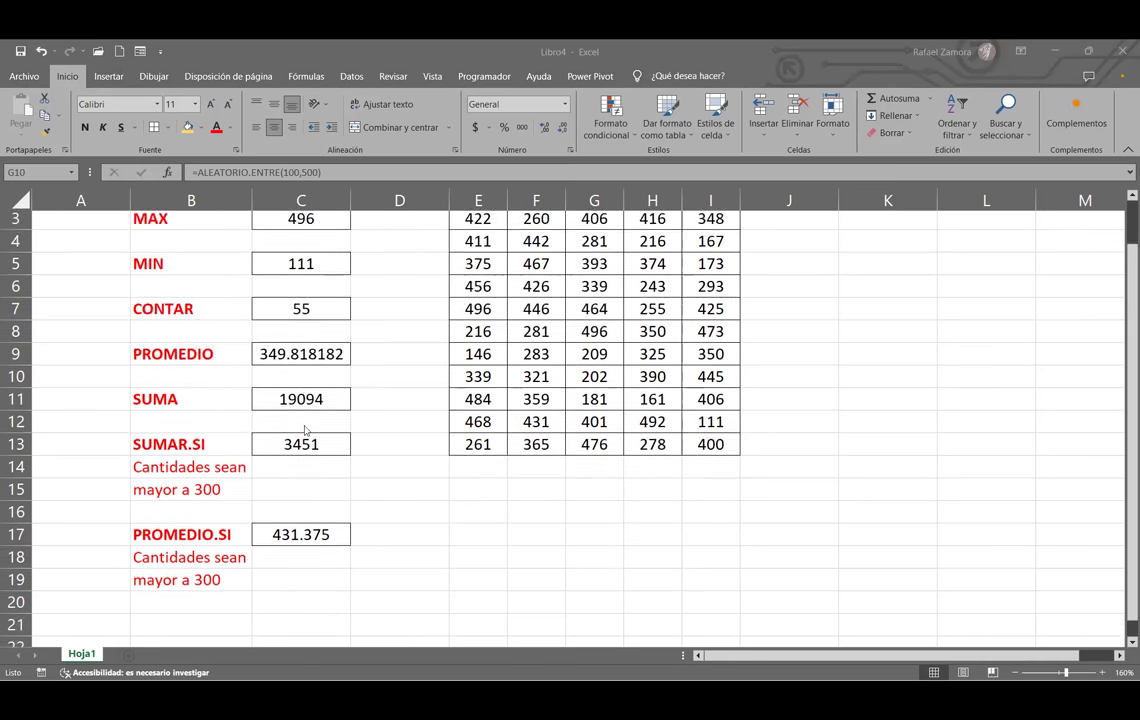
scroll(277, 385, "down", 1)
- Type the label CONTAR.SI into cell B21
left_click(207, 541)
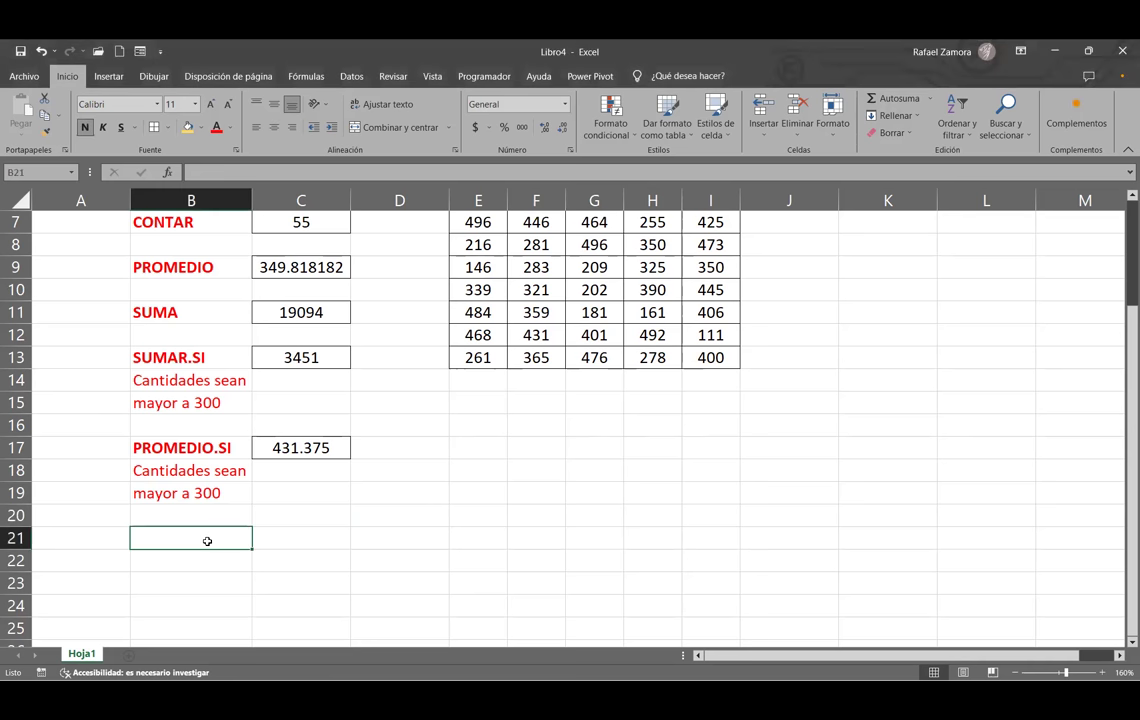
type("CONTAR")
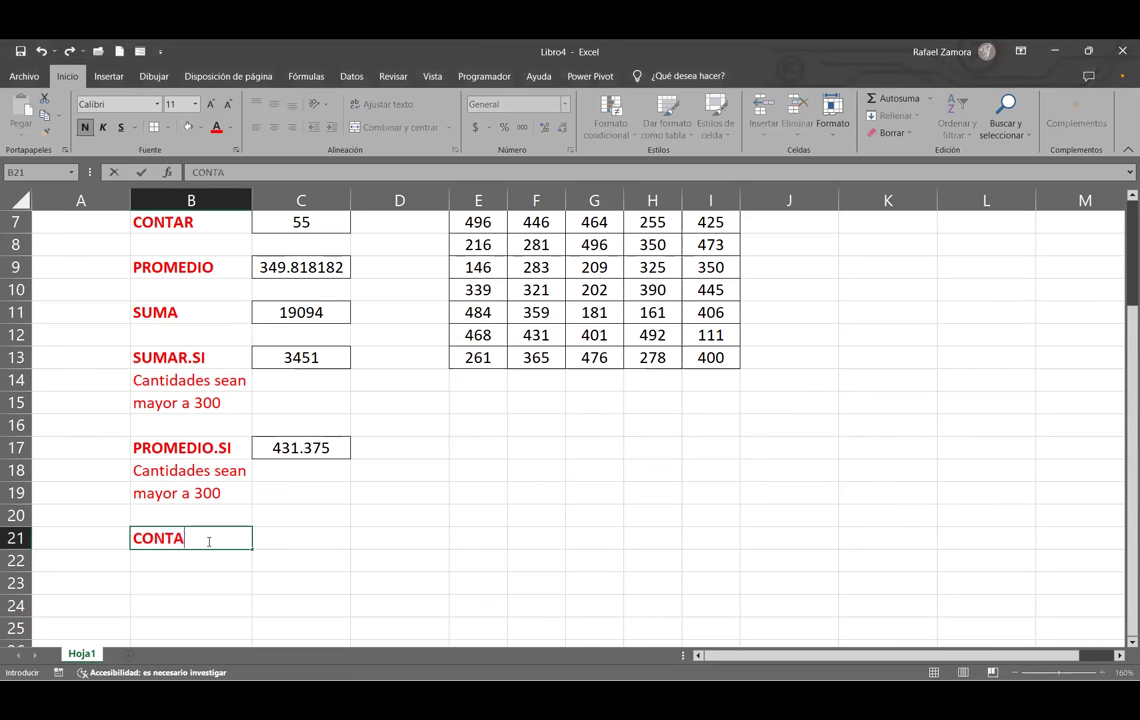
type(".SI")
key("Return")
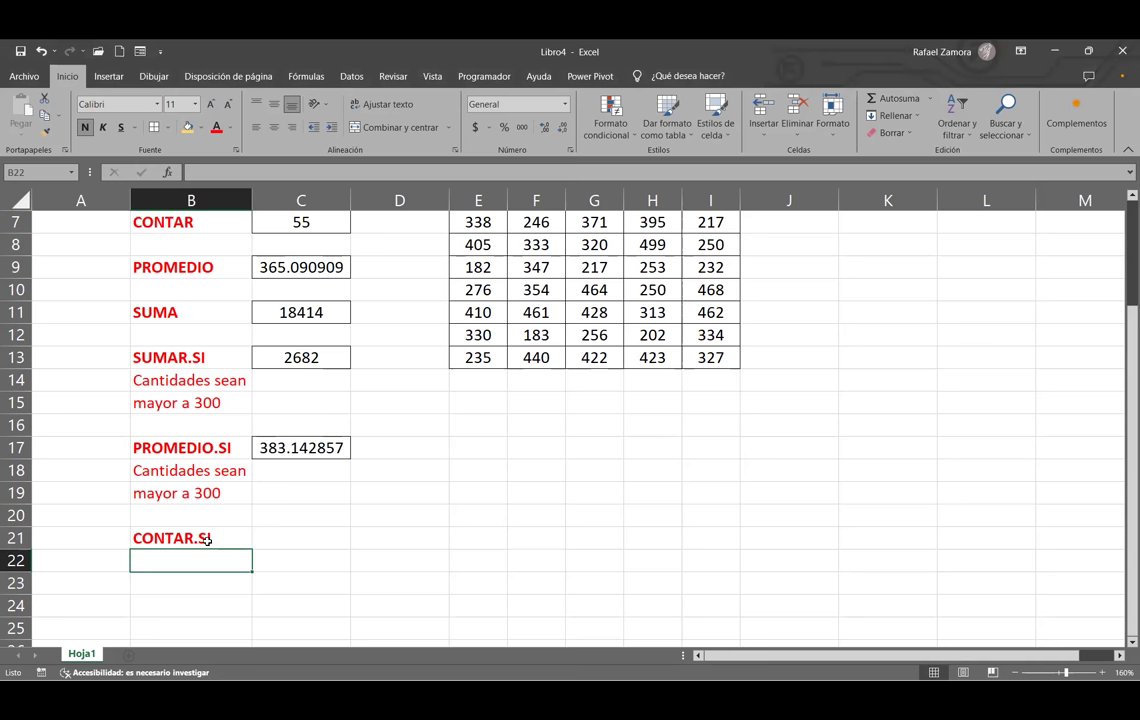
scroll(300, 420, "up", 2)
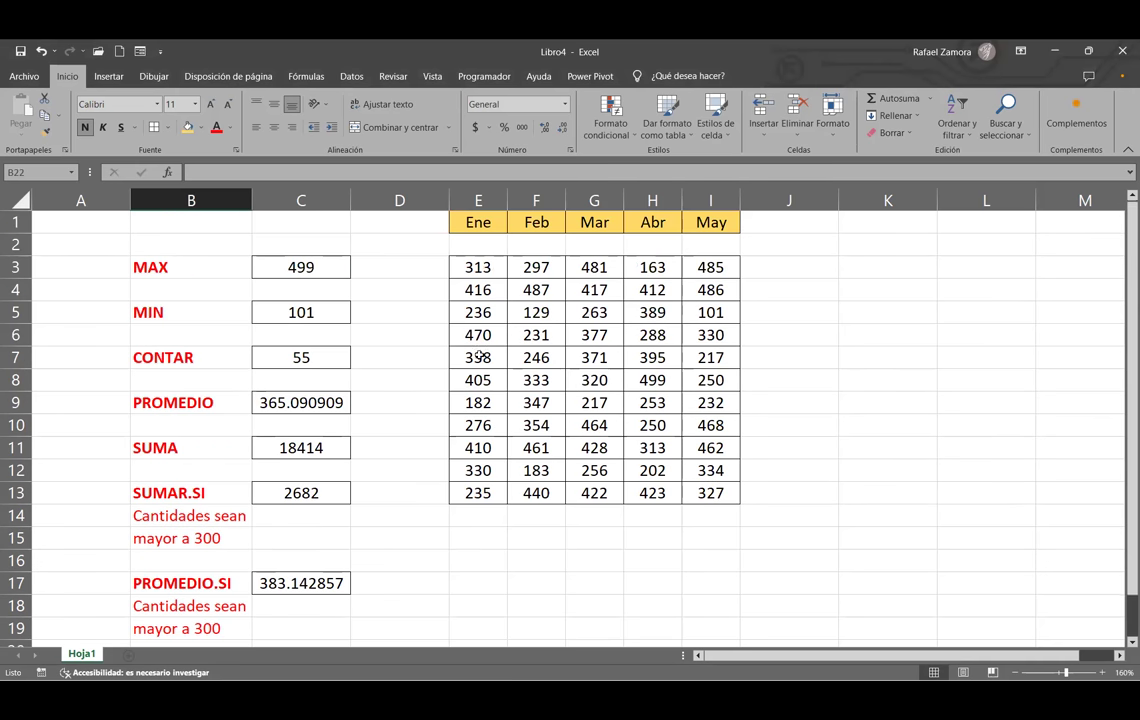
- Enter Enero in D3 and fill D4:D7 with Febrero through Mayo
left_click(424, 263)
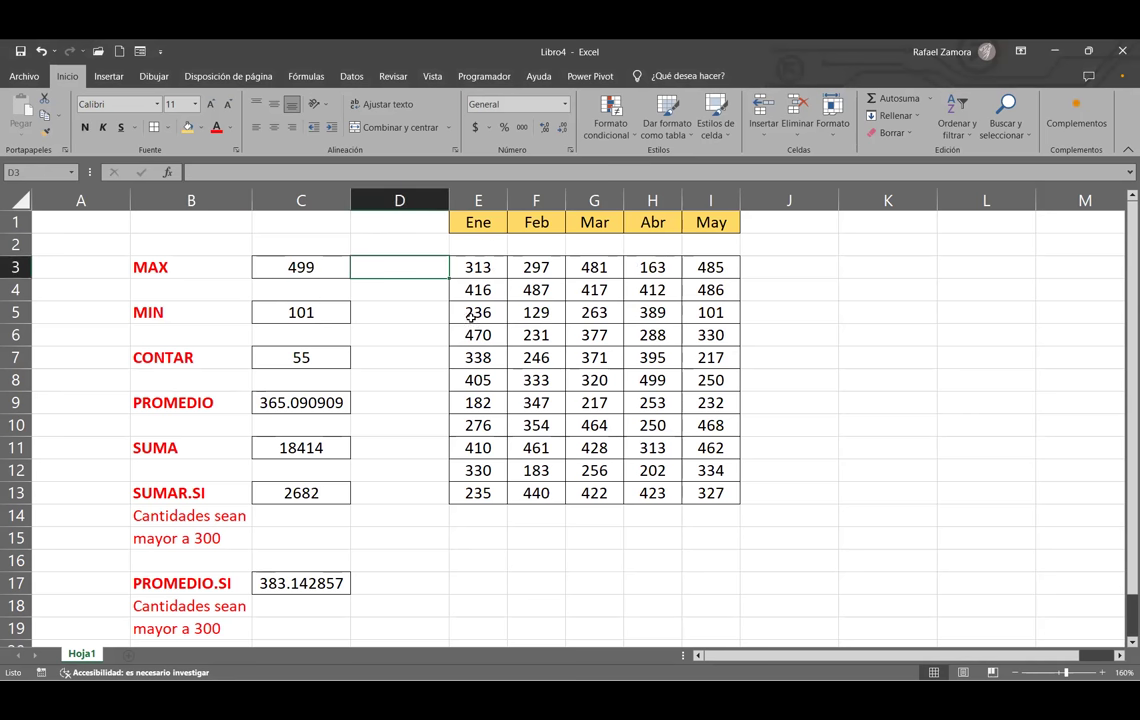
type("eNERO")
key("Return")
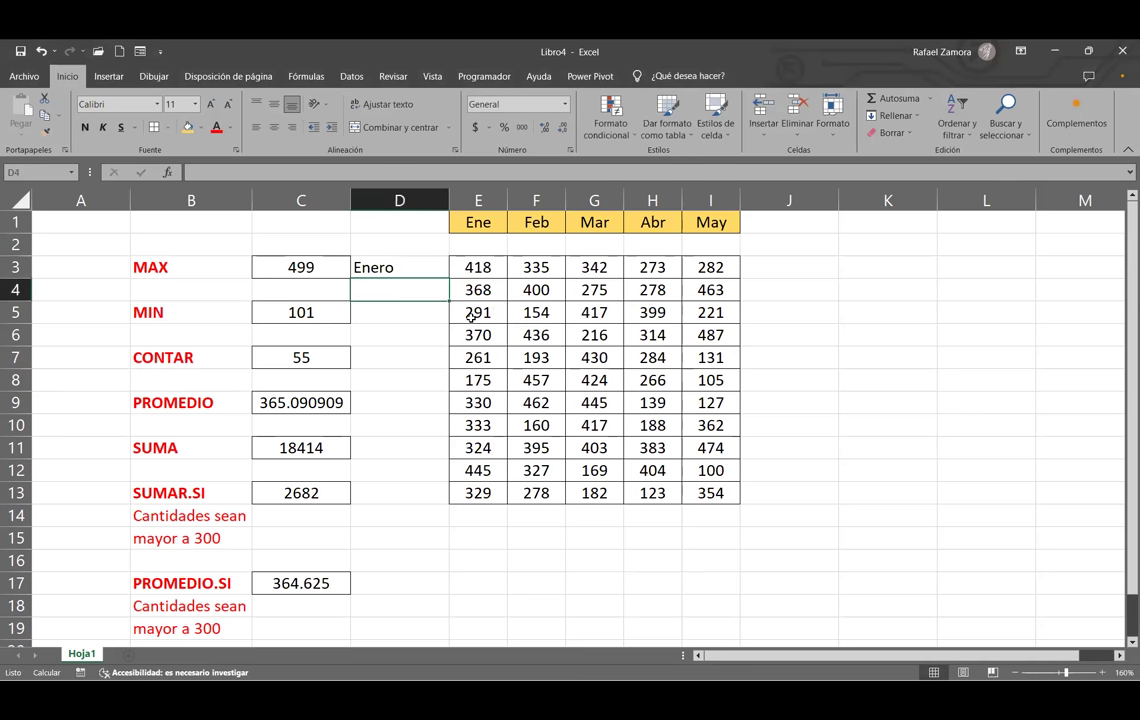
key("F9")
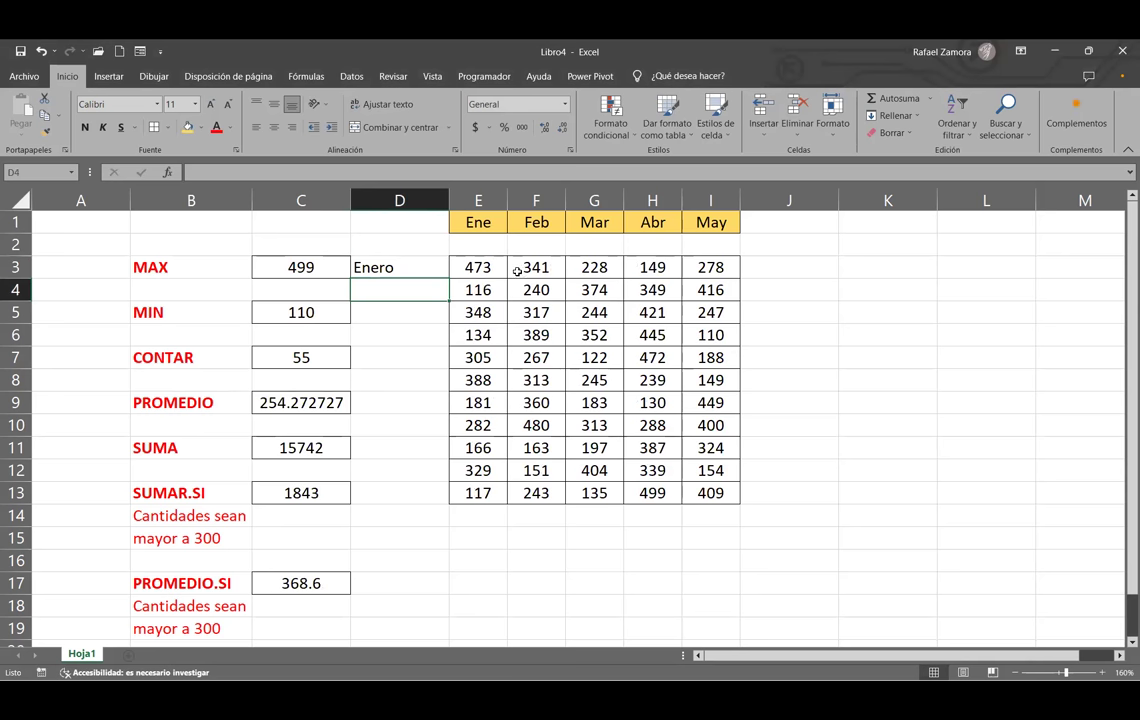
left_click(432, 263)
left_click_drag(448, 277, 435, 344)
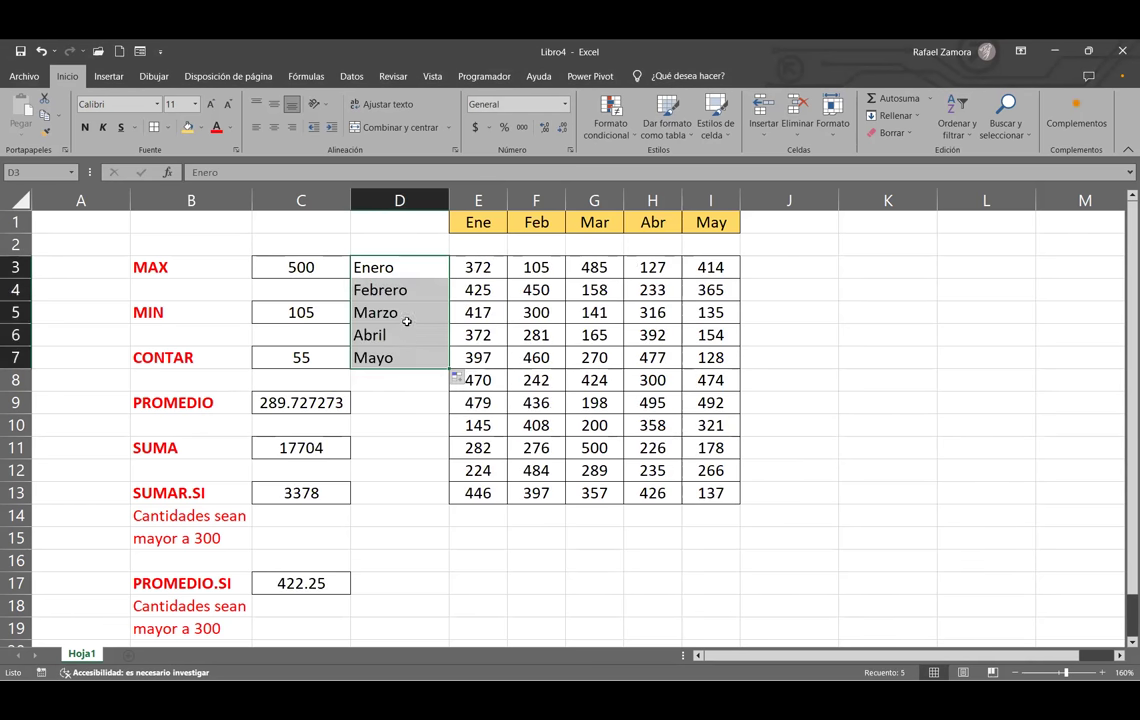
- Copy and paste month names down column D to fill the list through row 13
left_click(406, 317)
left_click_drag(404, 293, 410, 330)
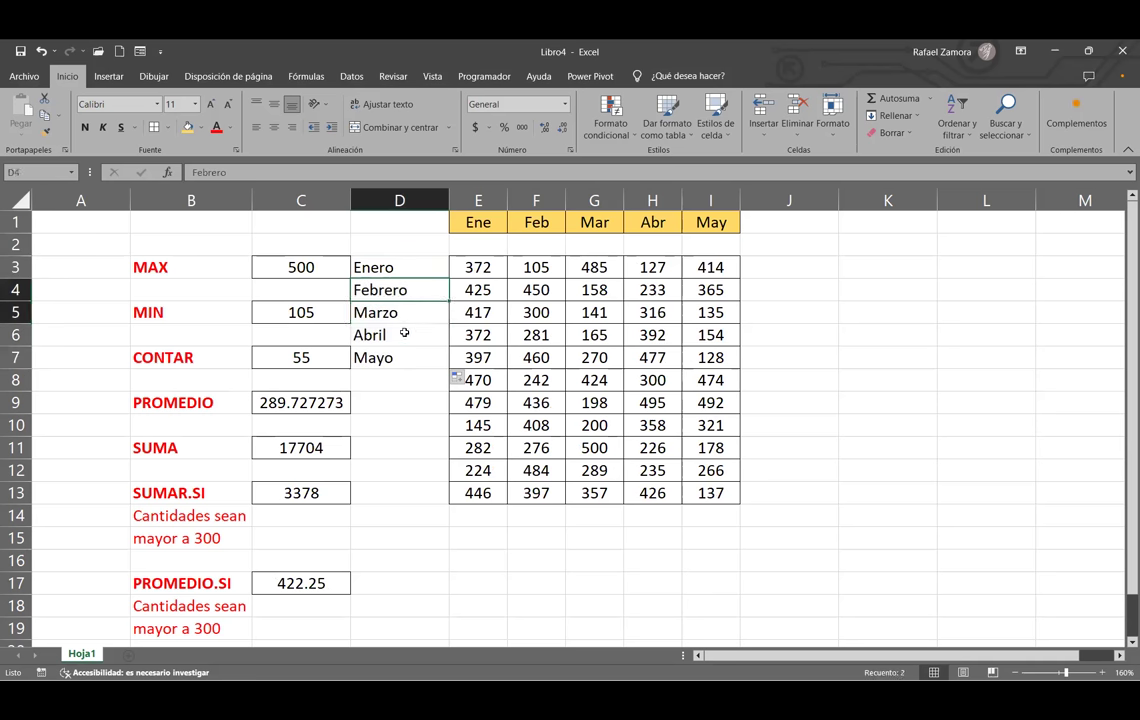
key("ctrl+c")
left_click(415, 380)
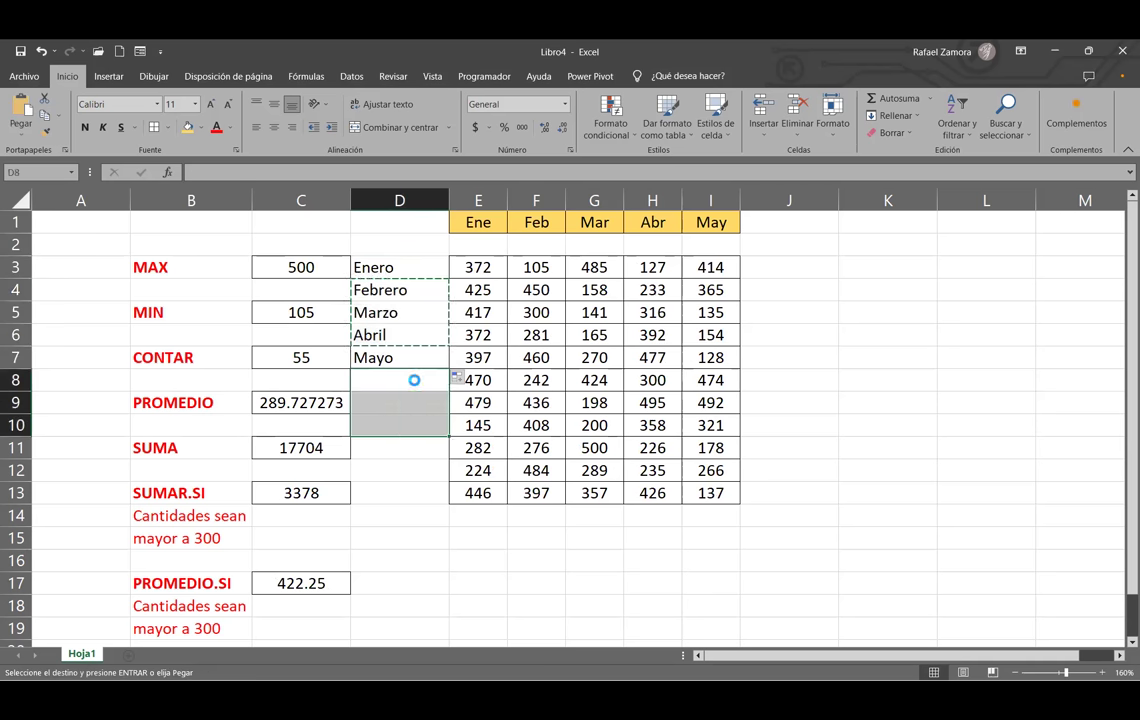
key("ctrl+v")
left_click_drag(400, 312, 400, 375)
key("ctrl+c")
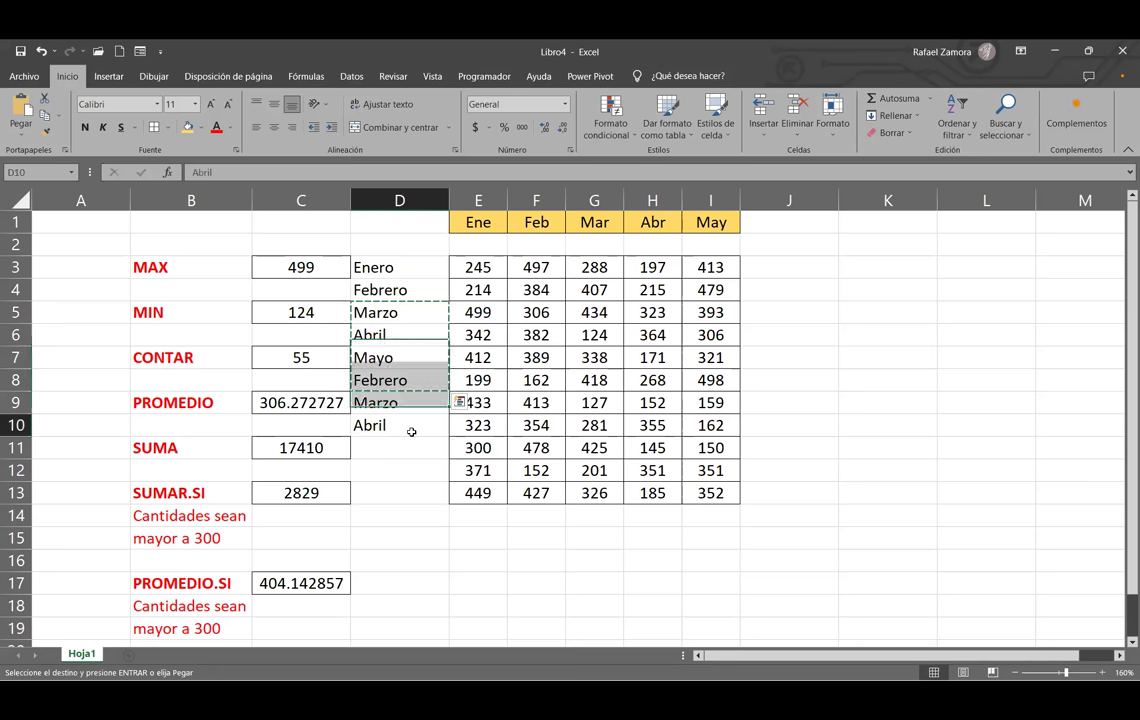
left_click(405, 428)
key("ctrl+v")
left_click(480, 561)
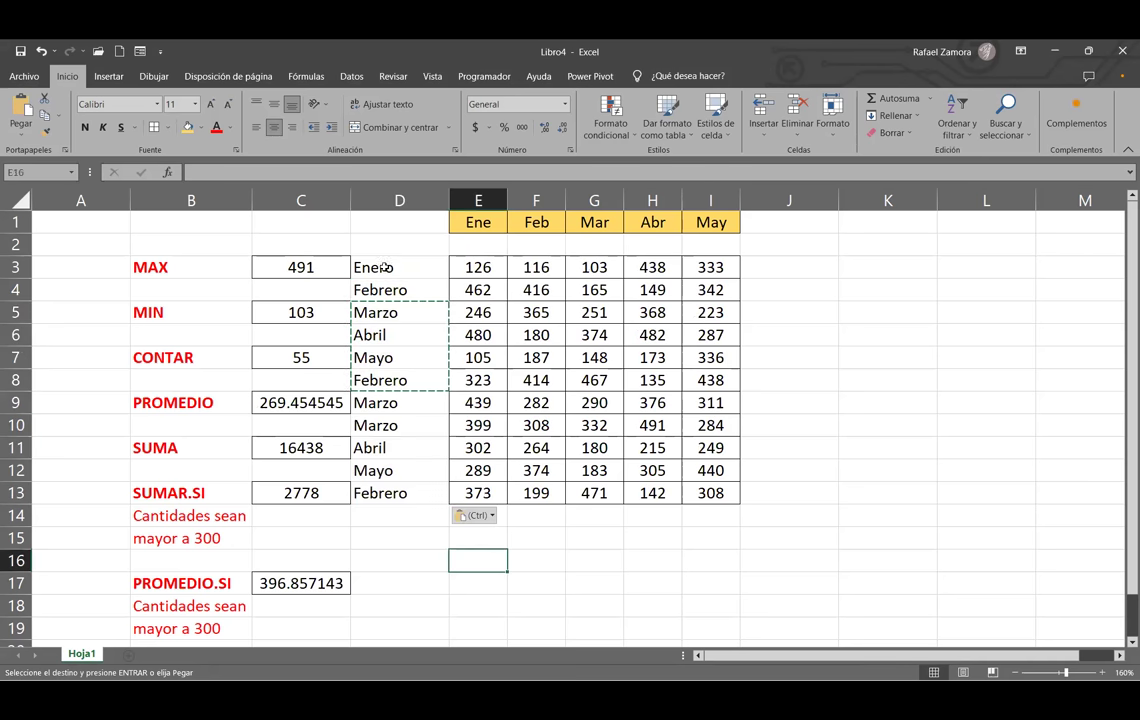
- Insert a blank column at D, shifting the month list to E3:E13
left_click(388, 201)
key("Escape")
key("ctrl+plus")
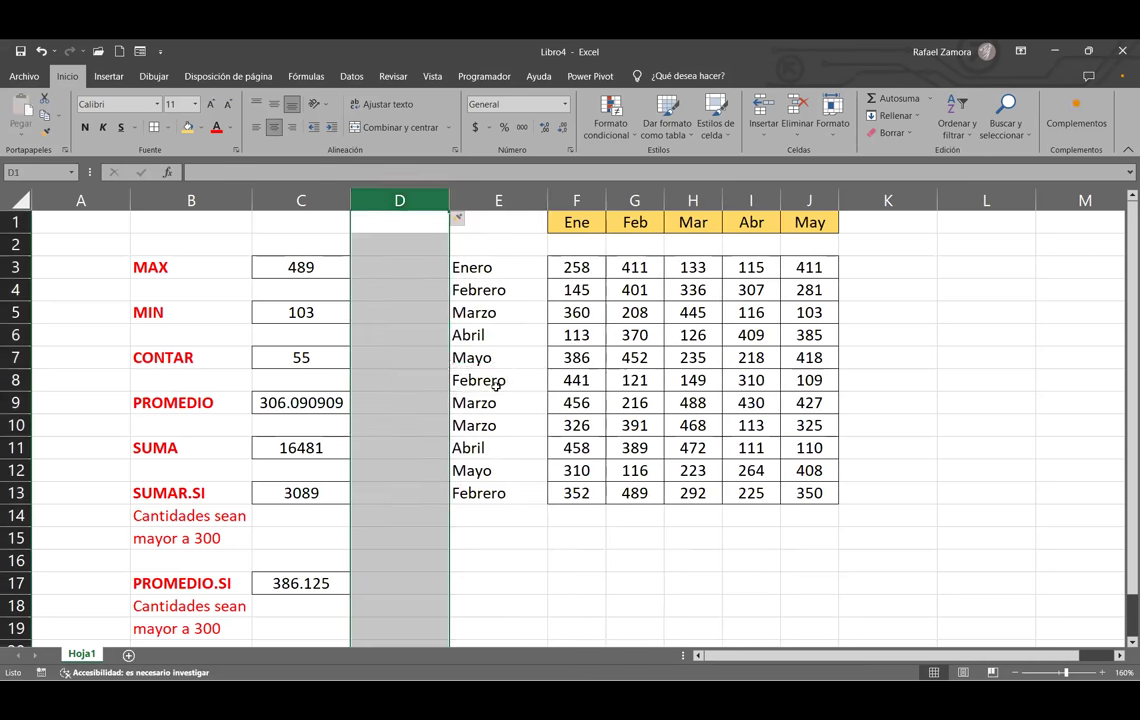
left_click(498, 380)
left_click_drag(500, 266, 502, 492)
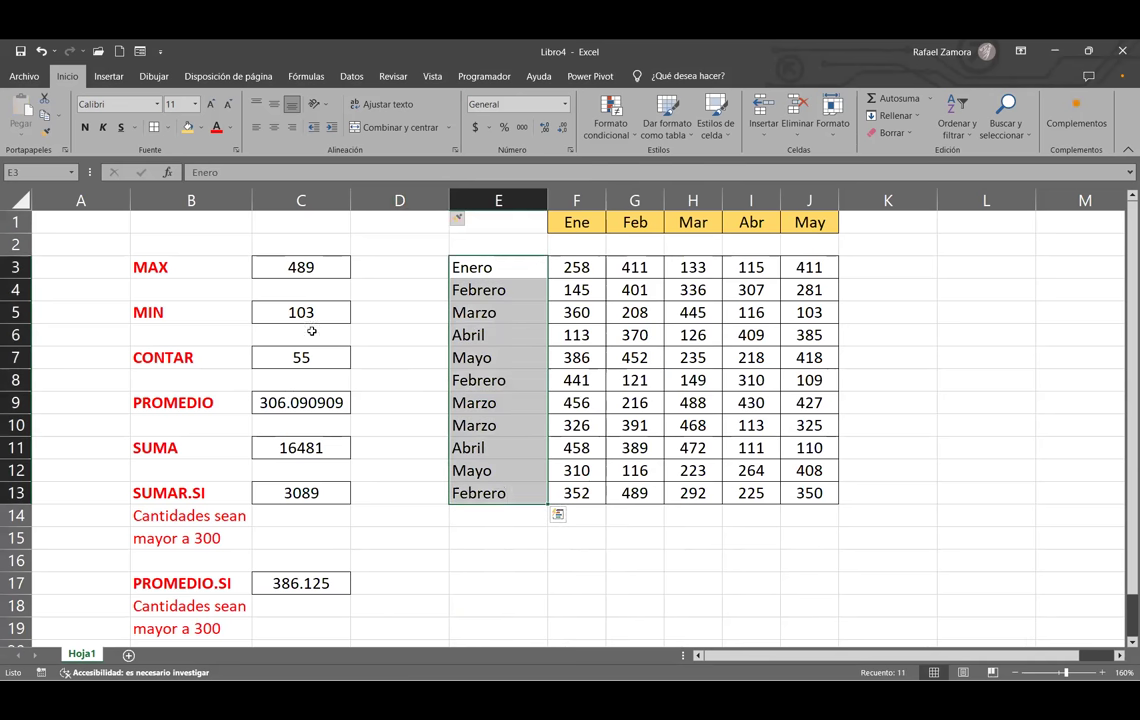
- Enter 'Criterio: Abril' in E16 and autofit column E to fit it
left_click(724, 580)
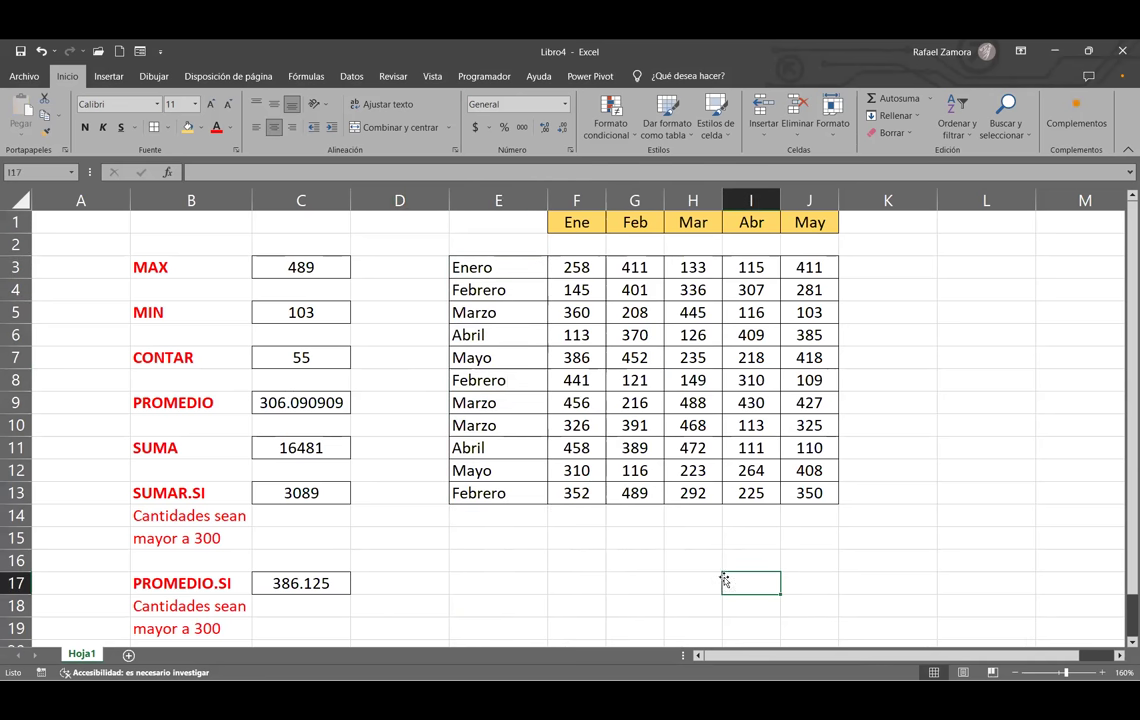
left_click(491, 565)
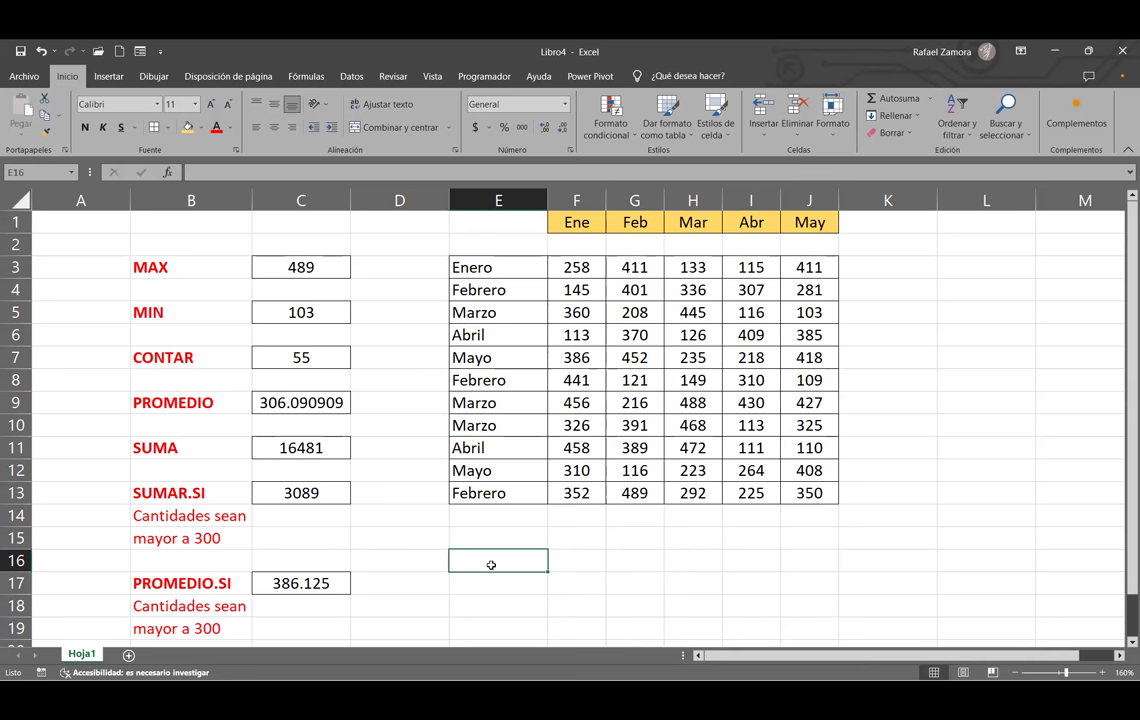
type("C")
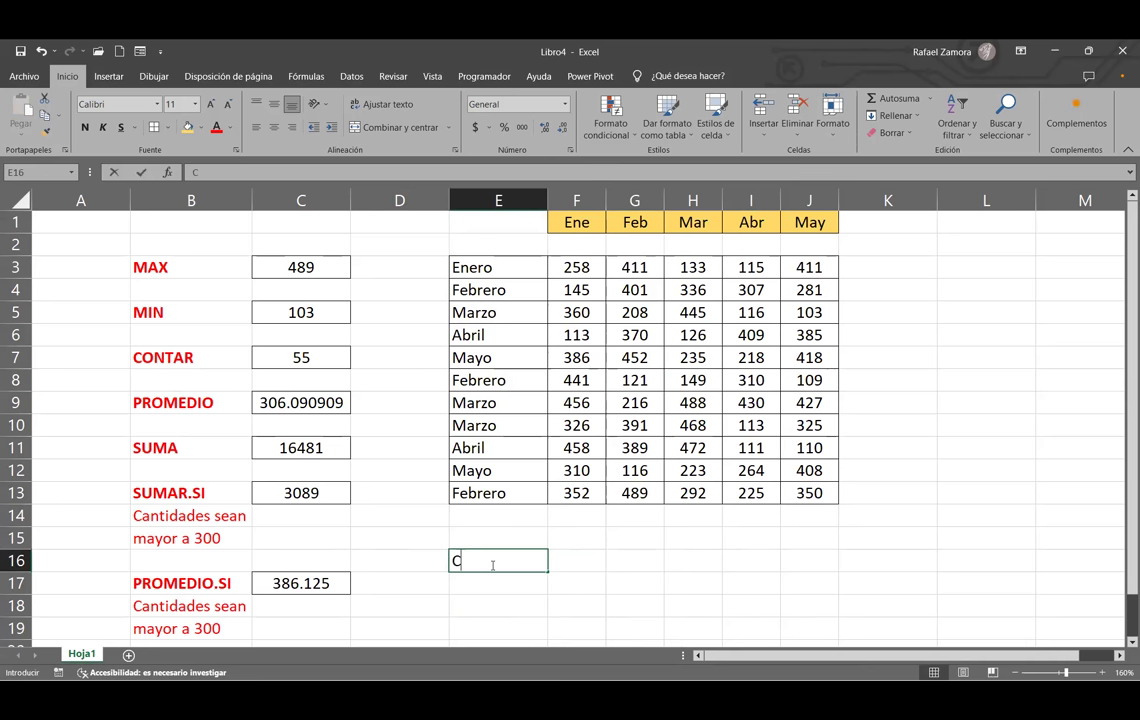
type("riterio")
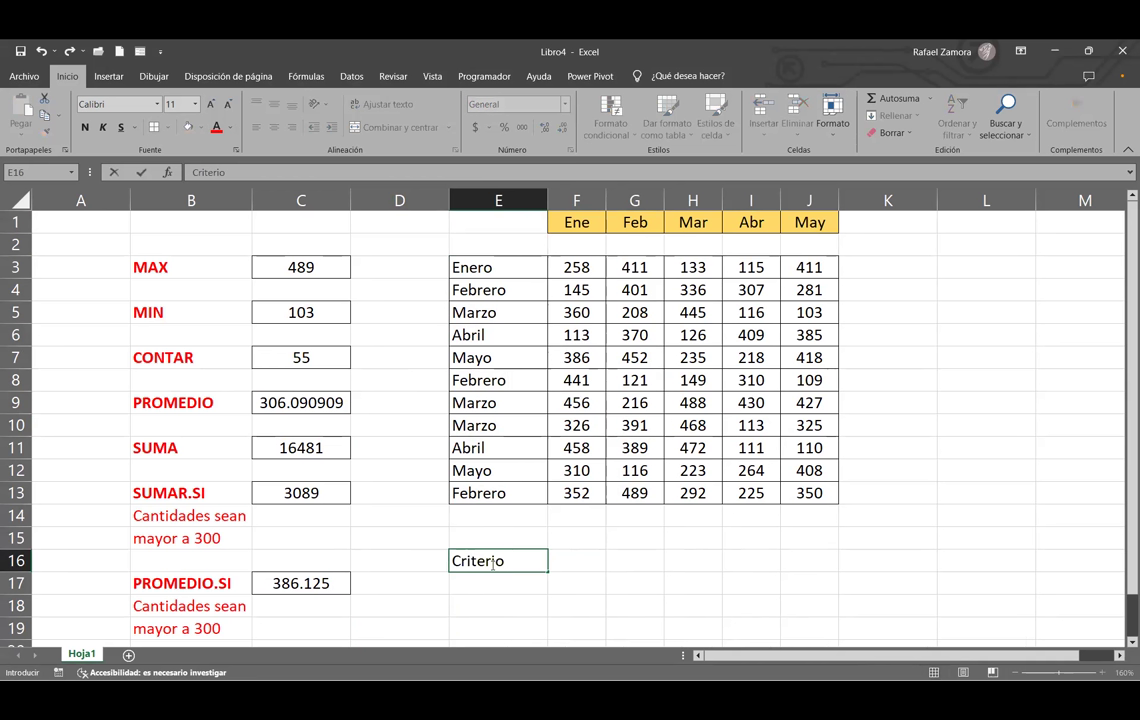
type(": ")
type("Abril")
key("Return")
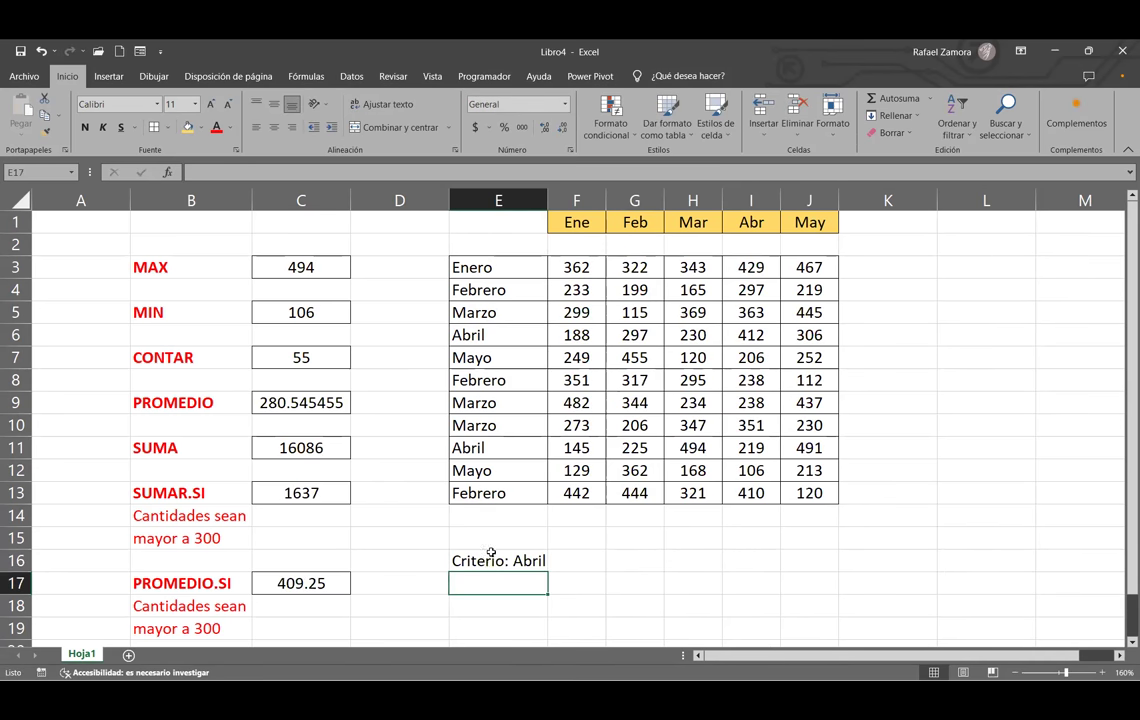
left_click(551, 198)
double_click(550, 197)
left_click(590, 560)
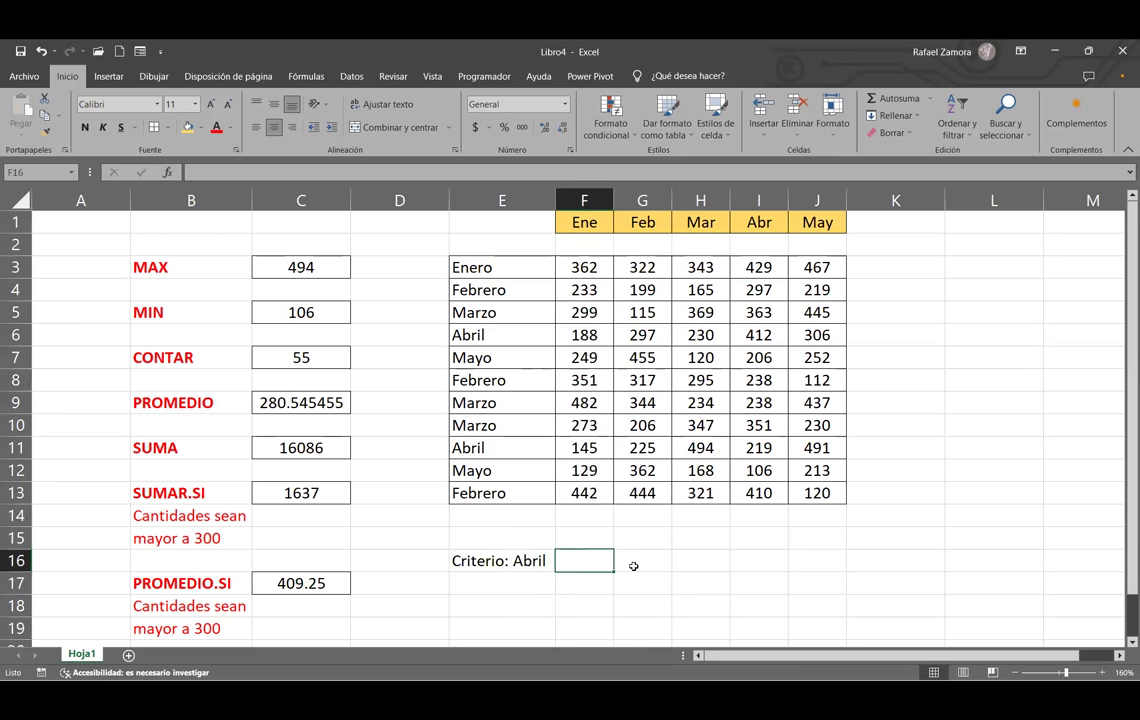
- Enter =CONTAR.SI(E3:E13,"Abril") in F16, which returns 2
type("=")
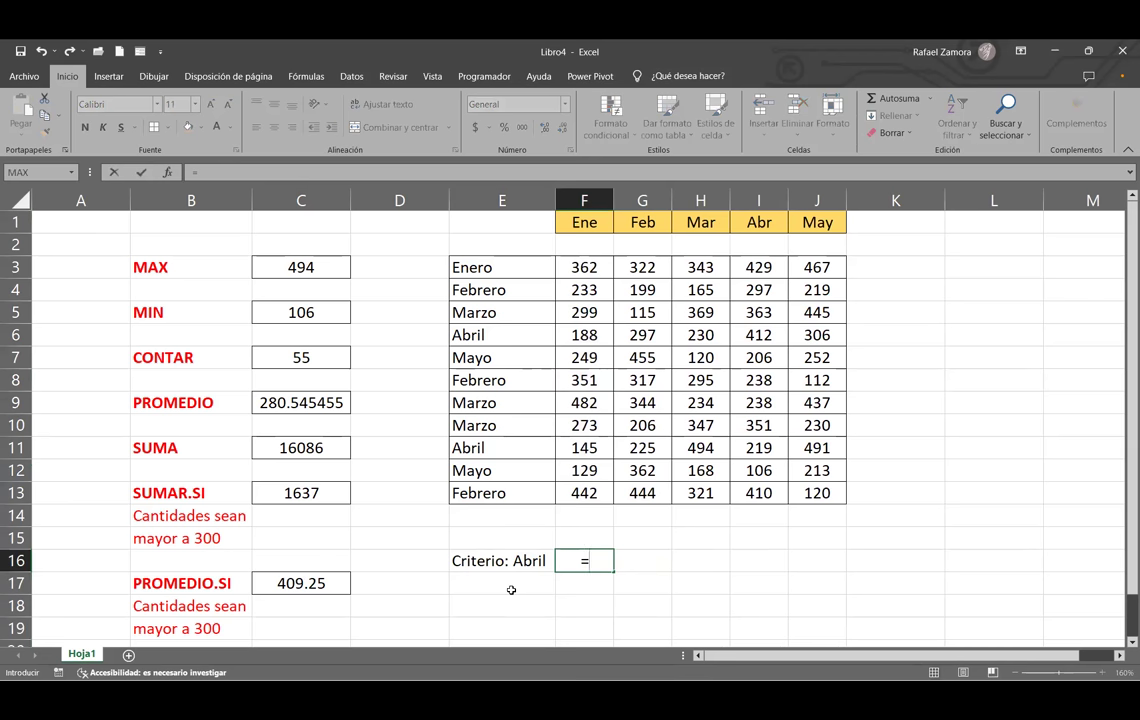
type("contar")
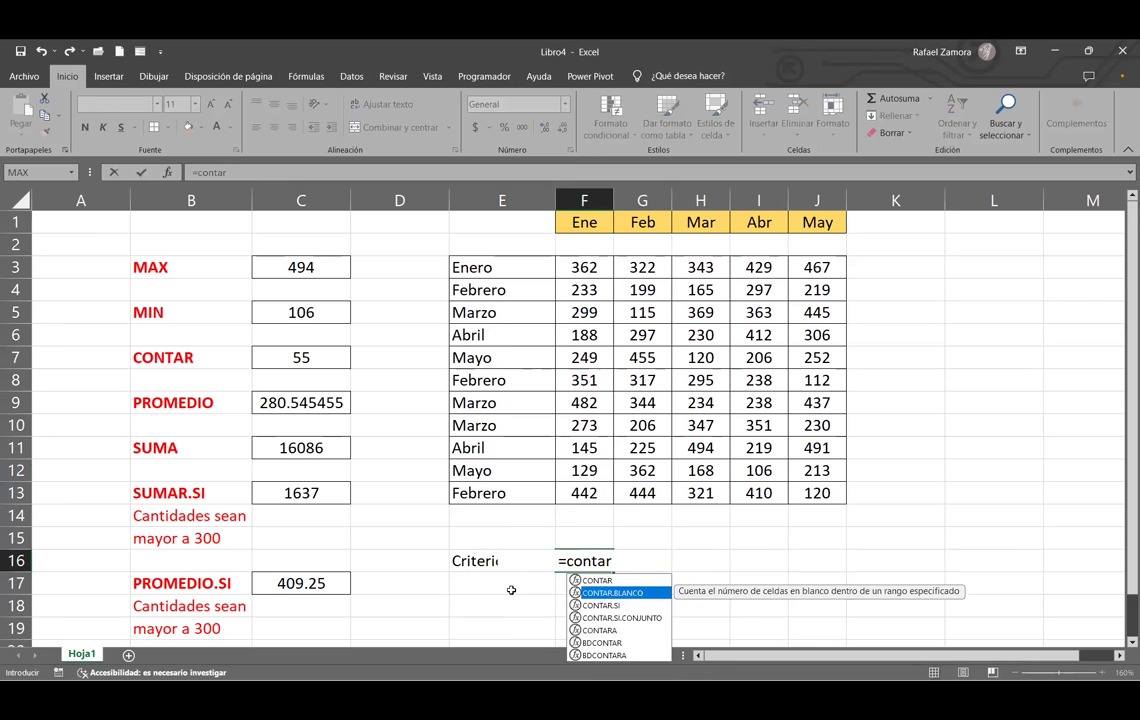
key("Down")
key("Tab")
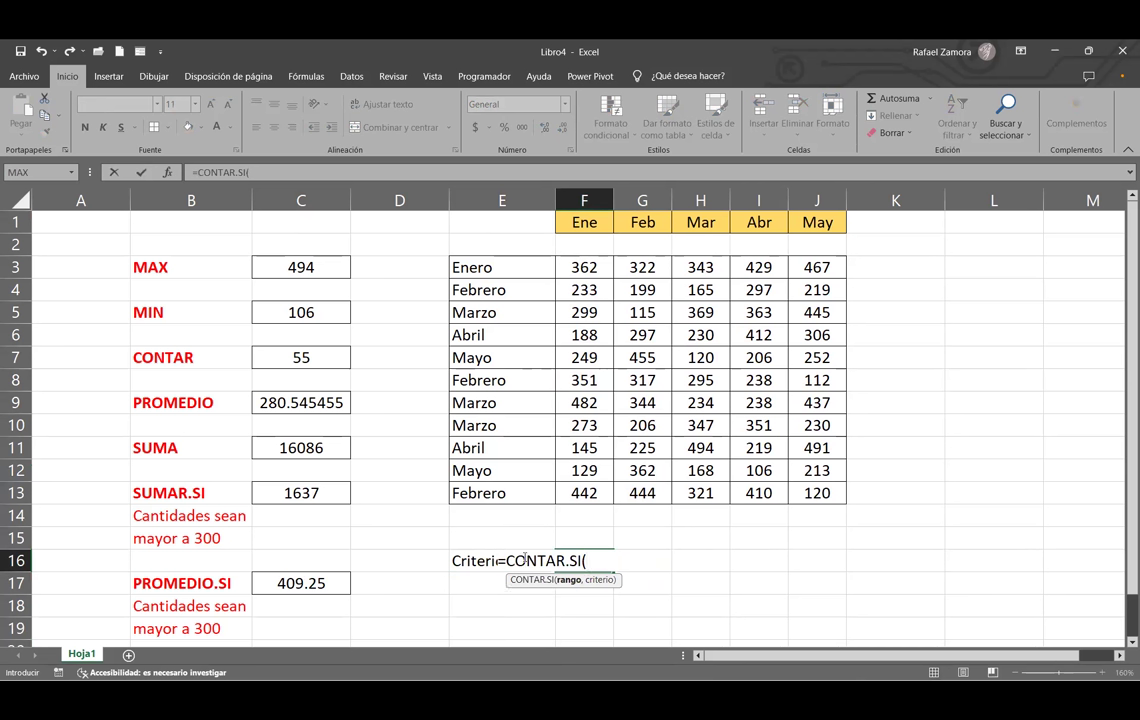
left_click(530, 267)
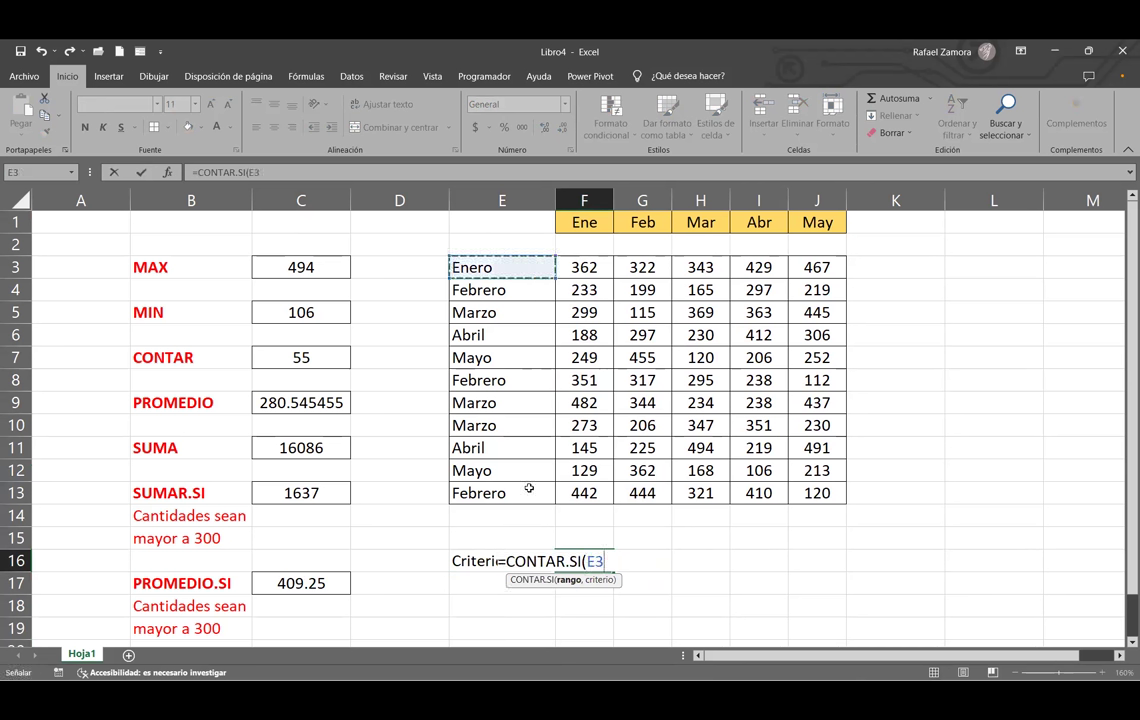
left_click_drag(530, 488, 530, 488)
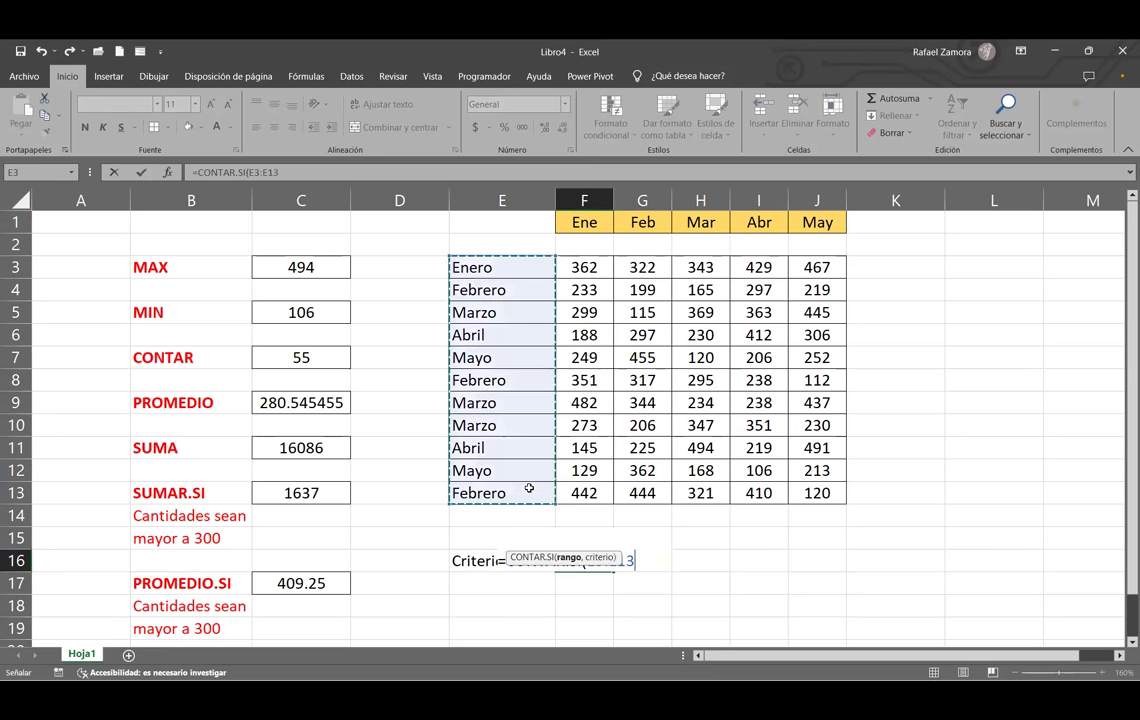
type(",\"Abril\"")
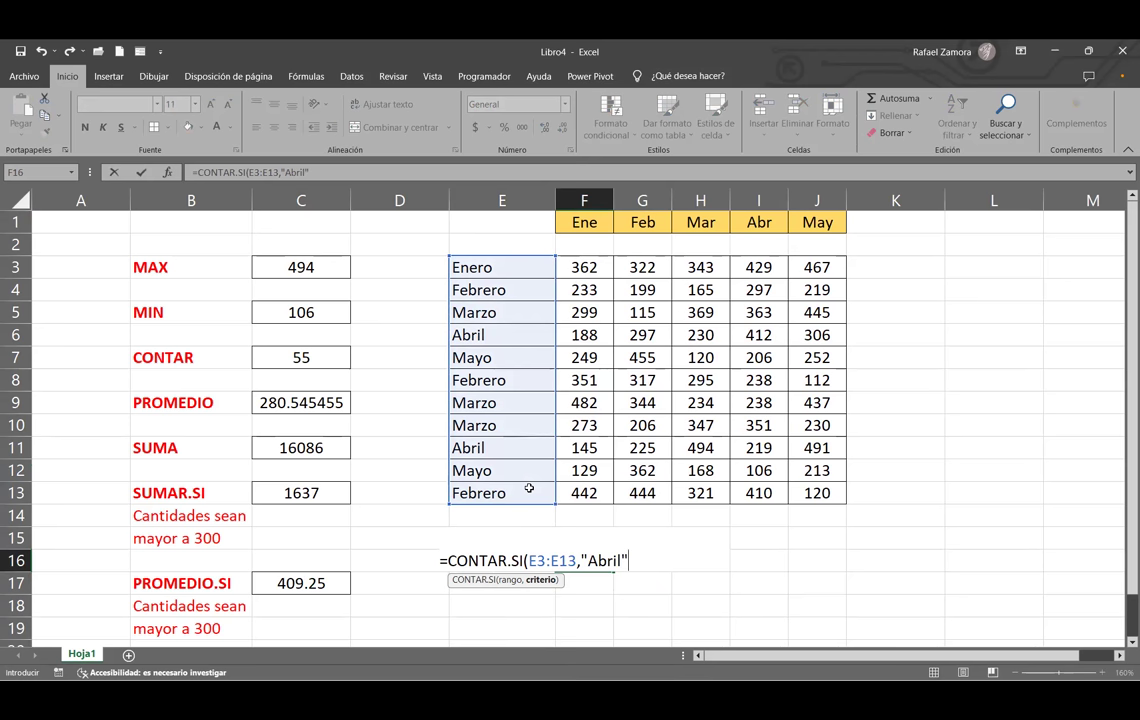
type(")")
key("Return")
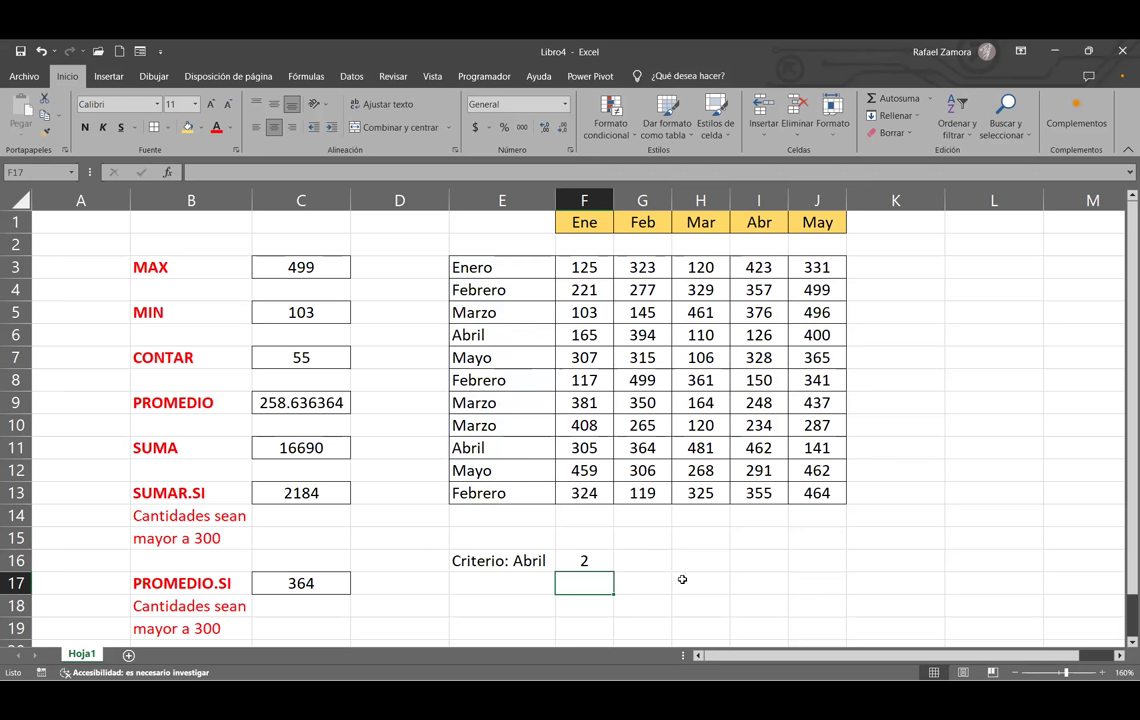
- Enter Febrero in cell E17 as the criterion month
left_click(505, 585)
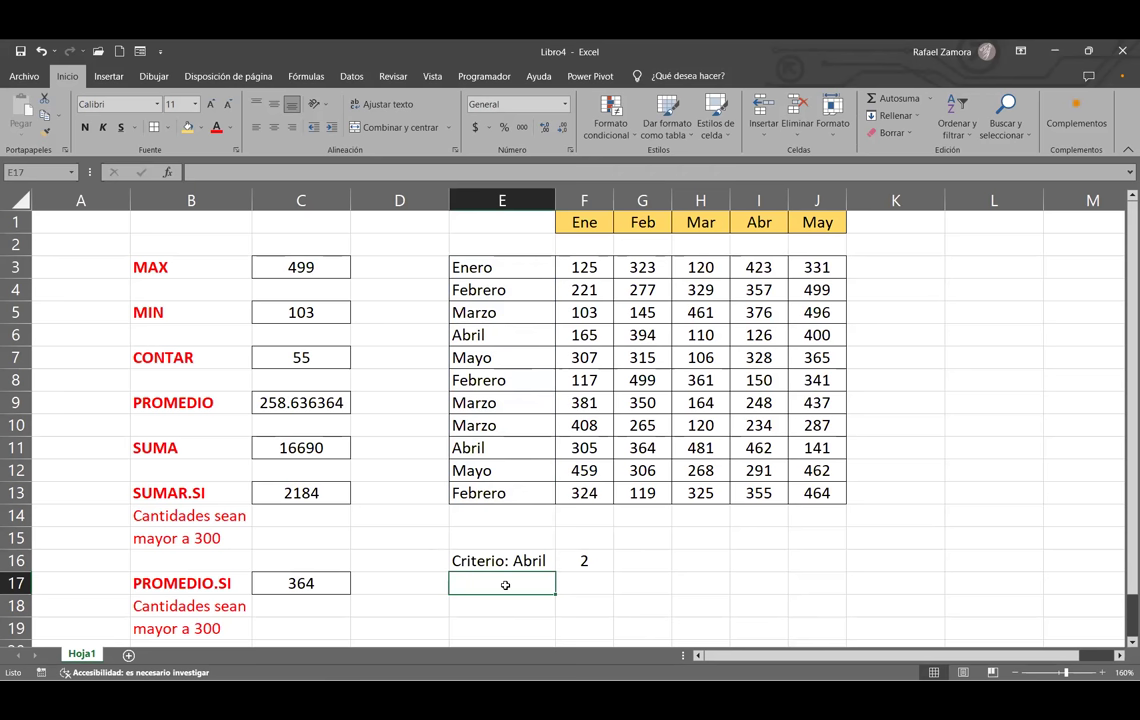
type("Febrero")
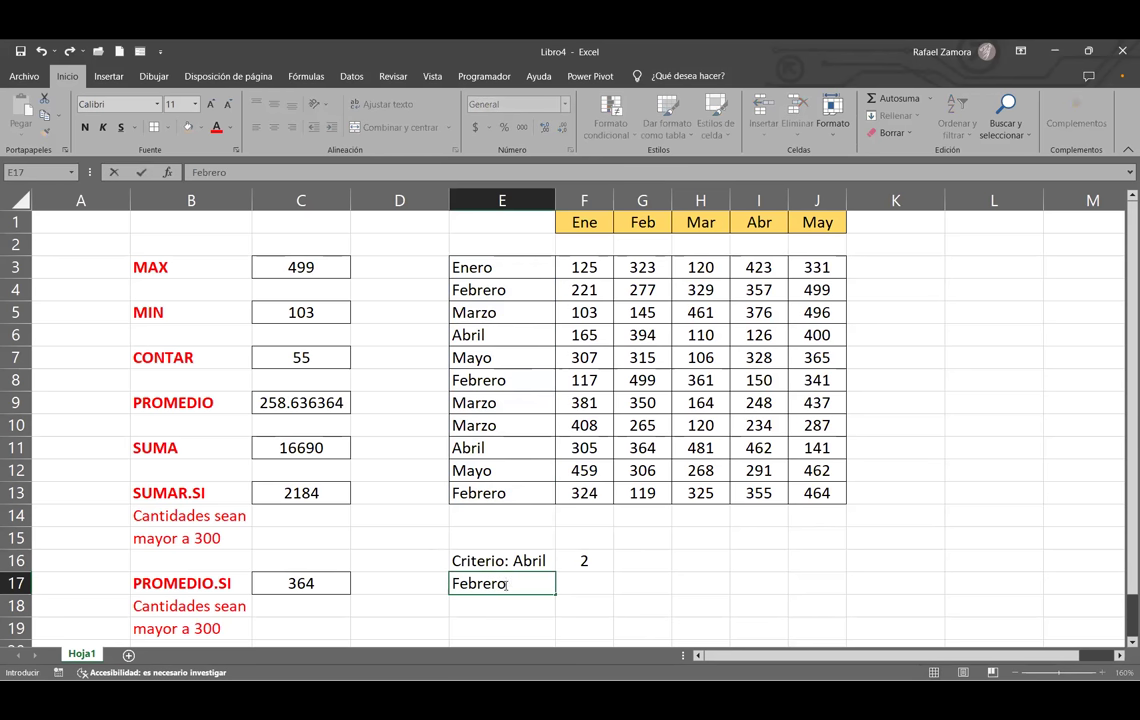
key("Return")
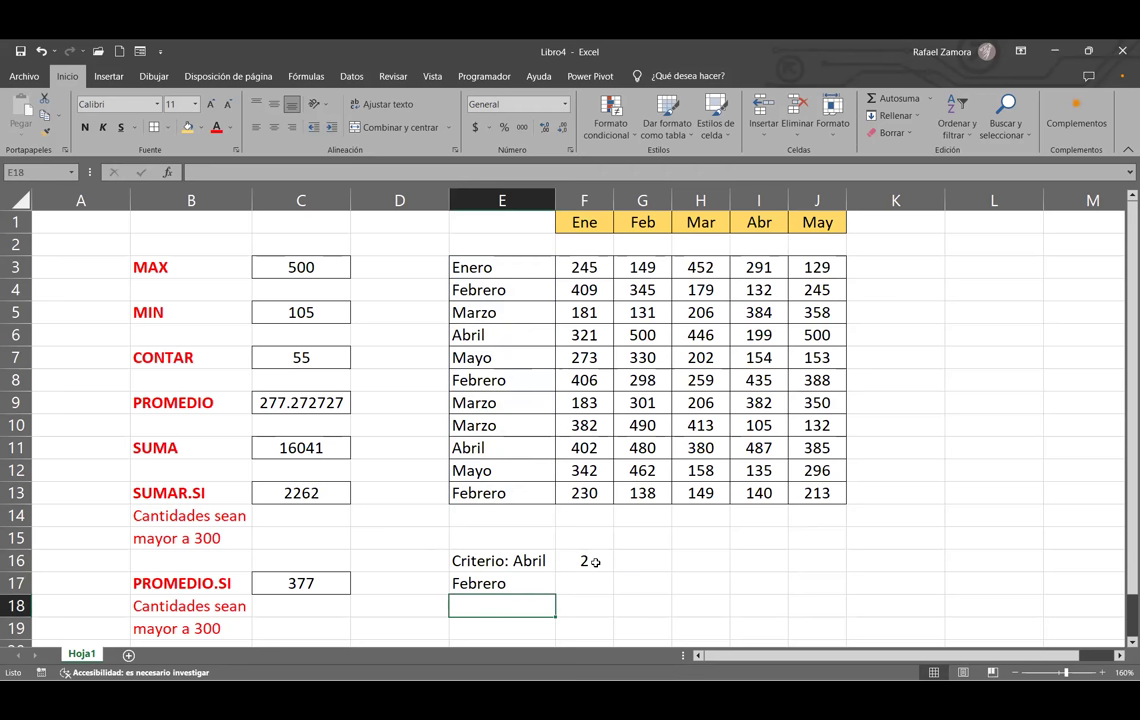
- Replace the fixed Abril criterion in F16's CONTAR.SI formula with a reference to E17
double_click(590, 561)
left_click_drag(591, 561, 638, 561)
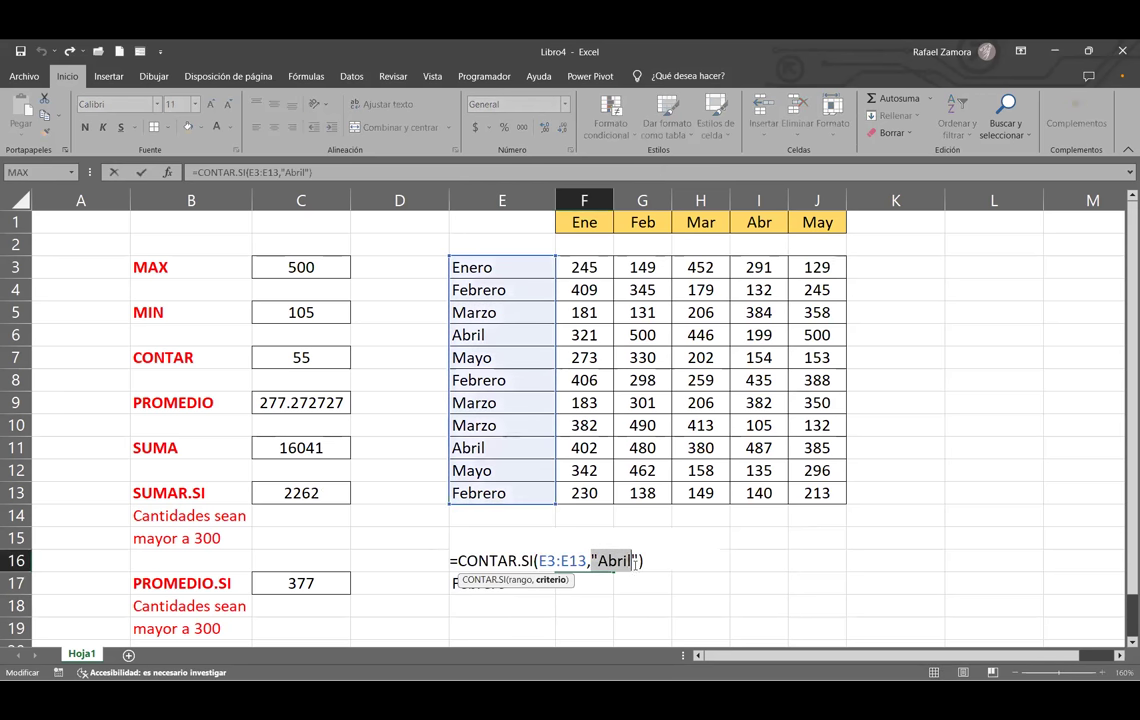
key("BackSpace")
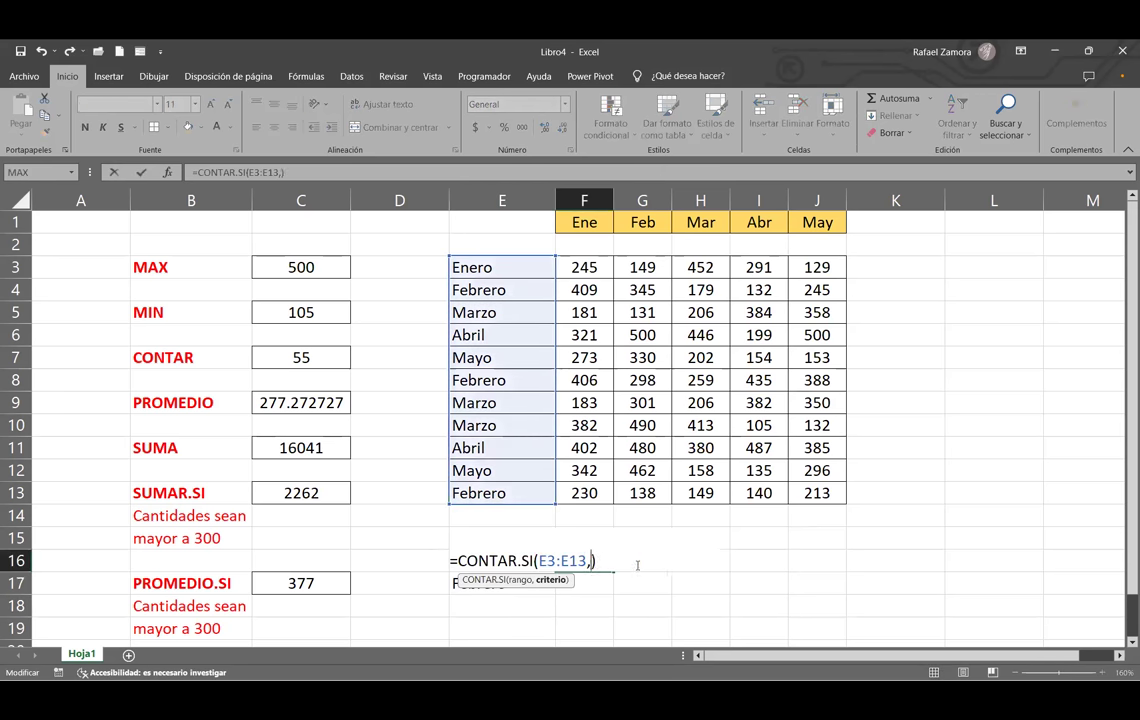
left_click(450, 590)
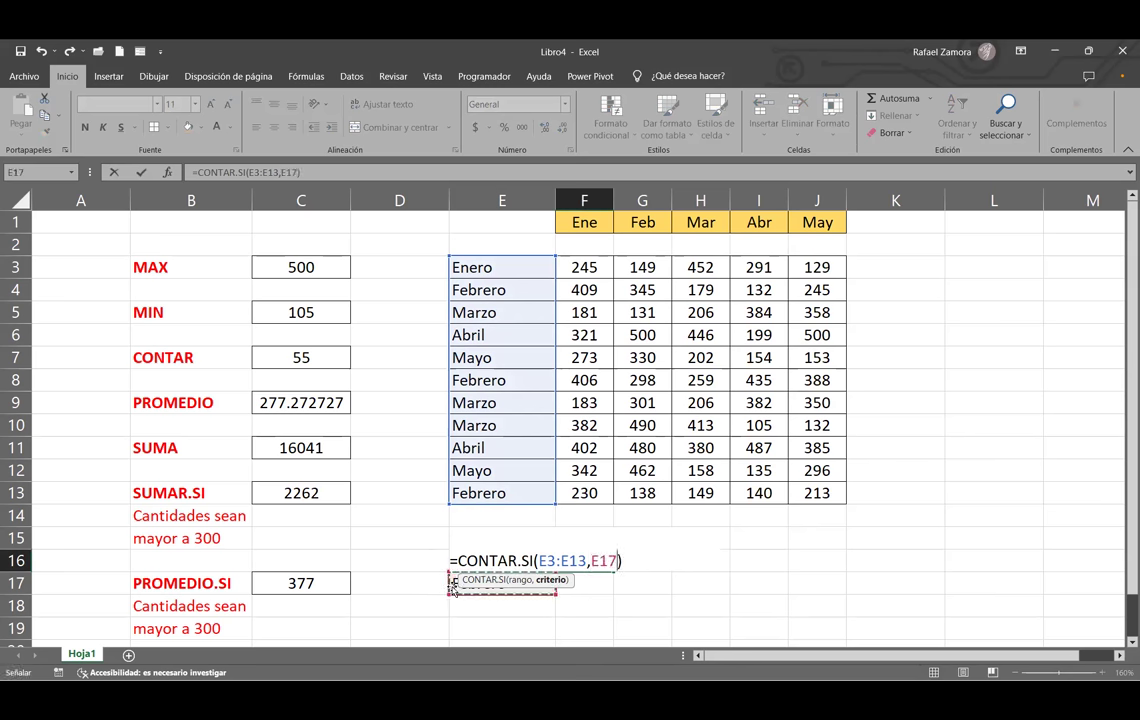
key("Return")
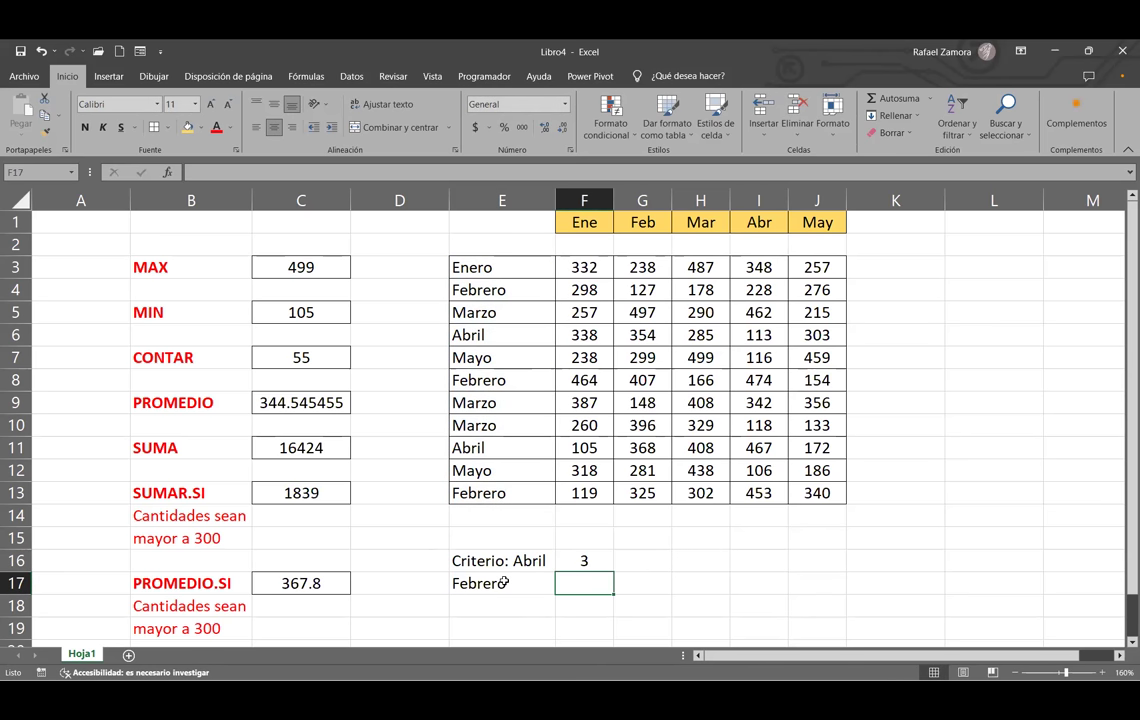
- Change the month in E17 to Enero so the count returns 1
left_click(505, 582)
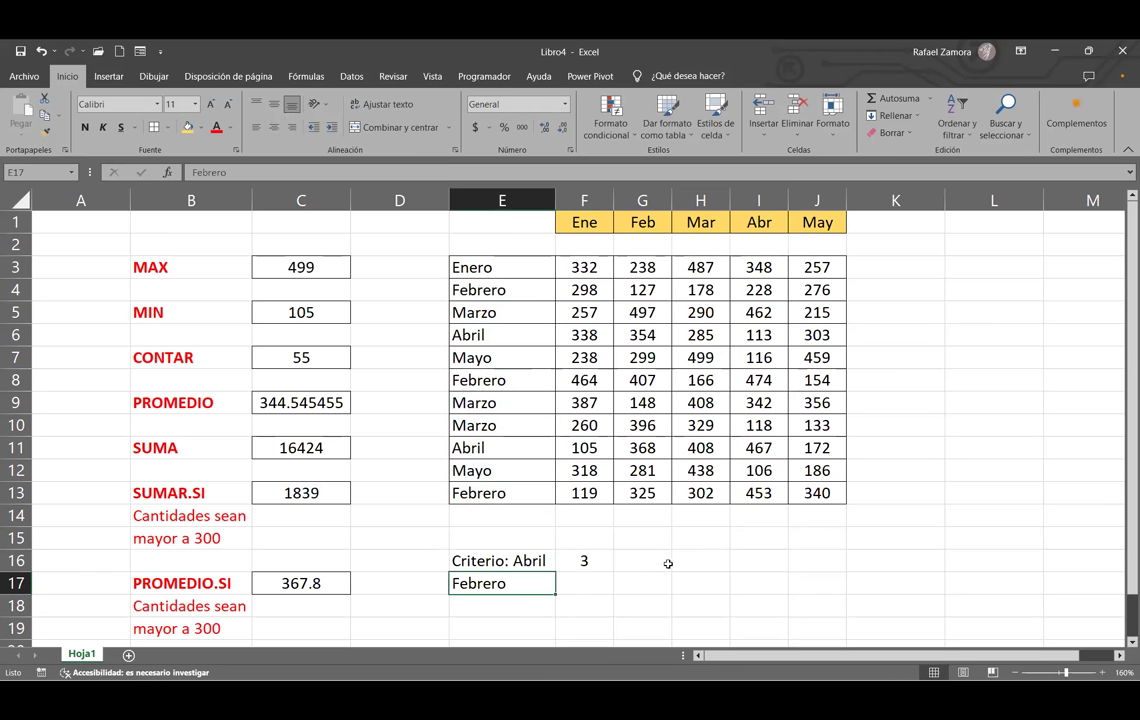
type("Enero")
key("Return")
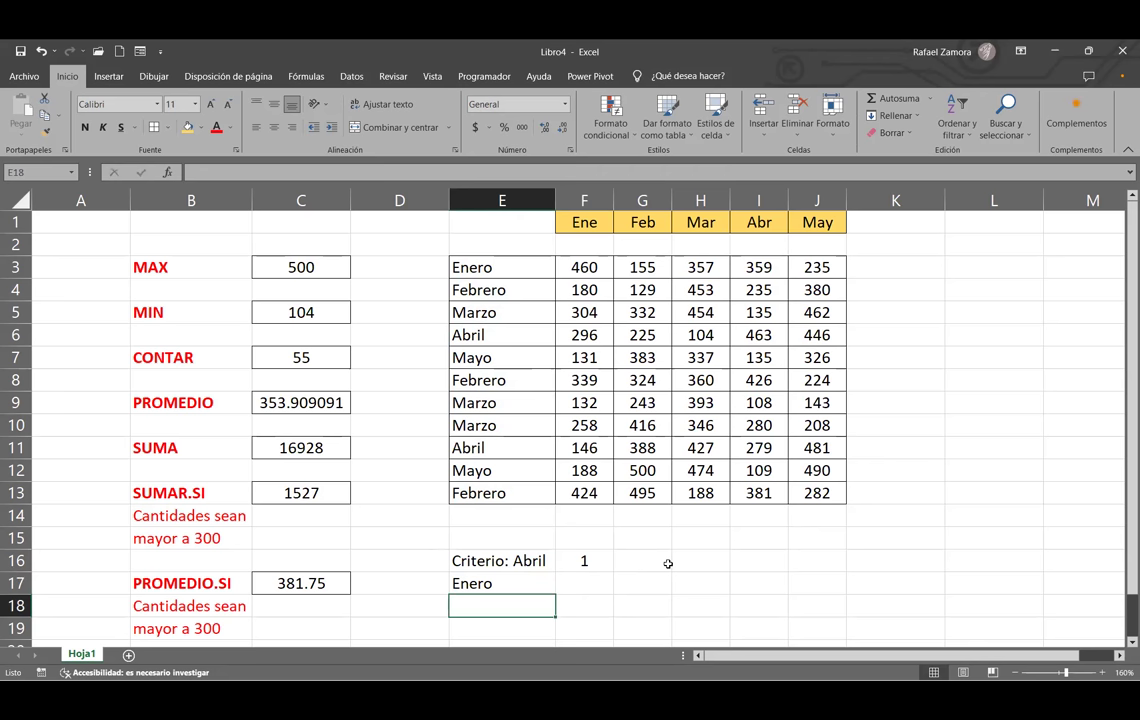
left_click(603, 560)
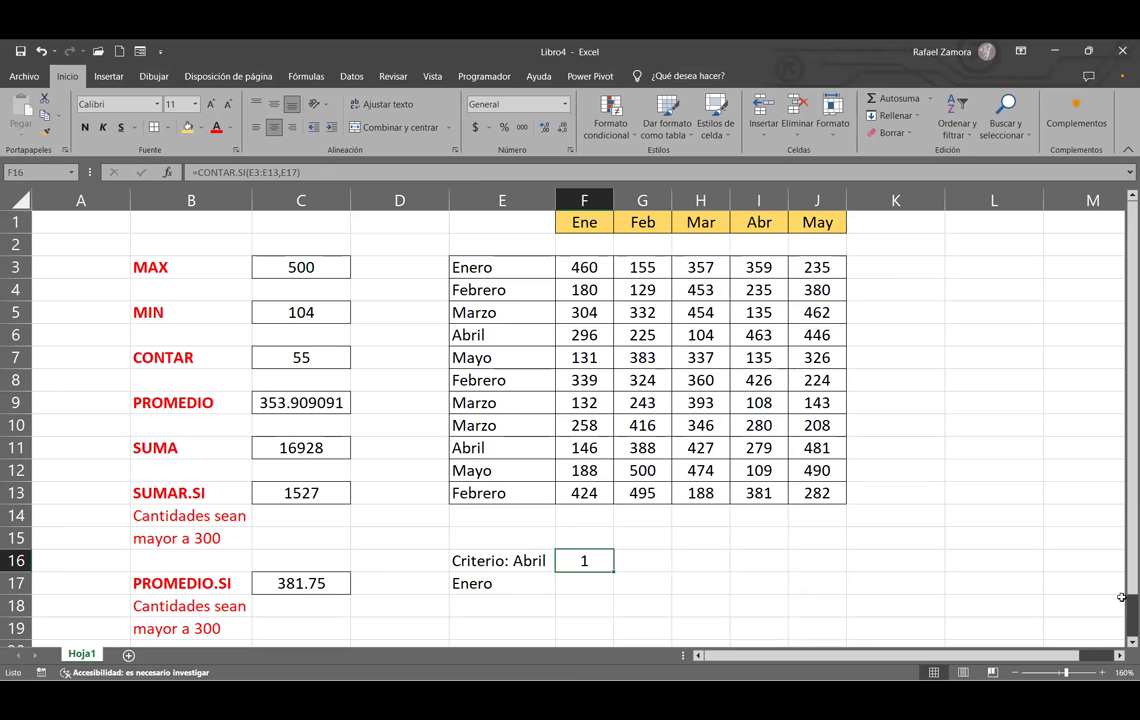
left_click(516, 588)
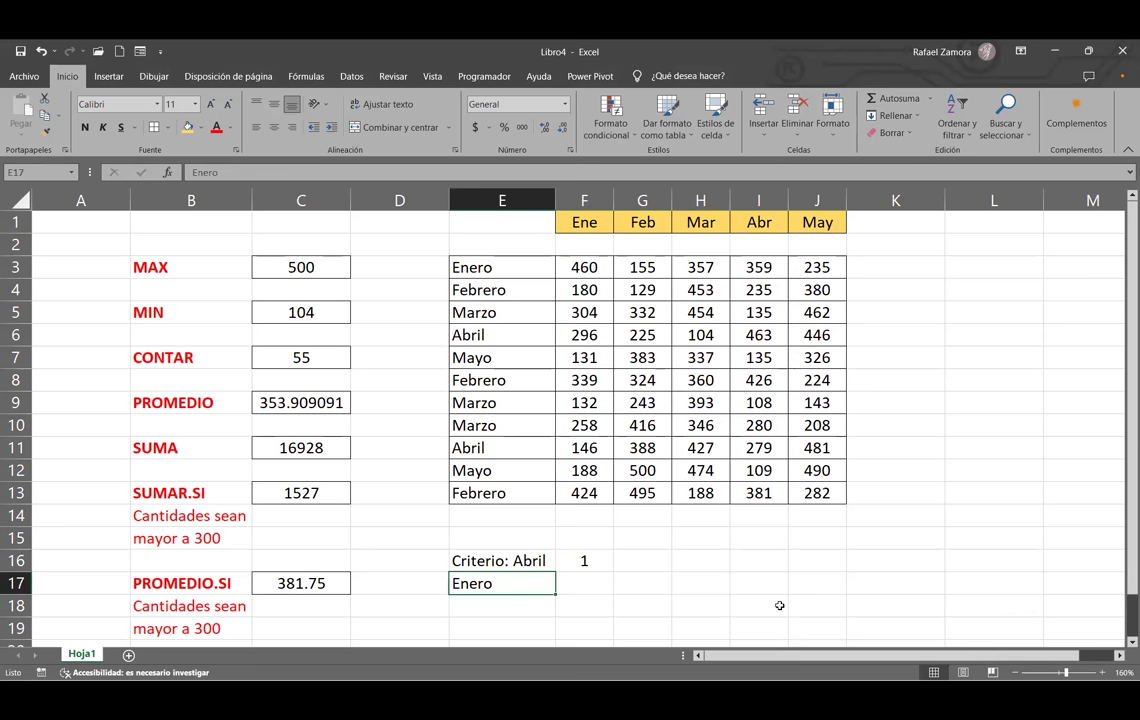
left_click(760, 570)
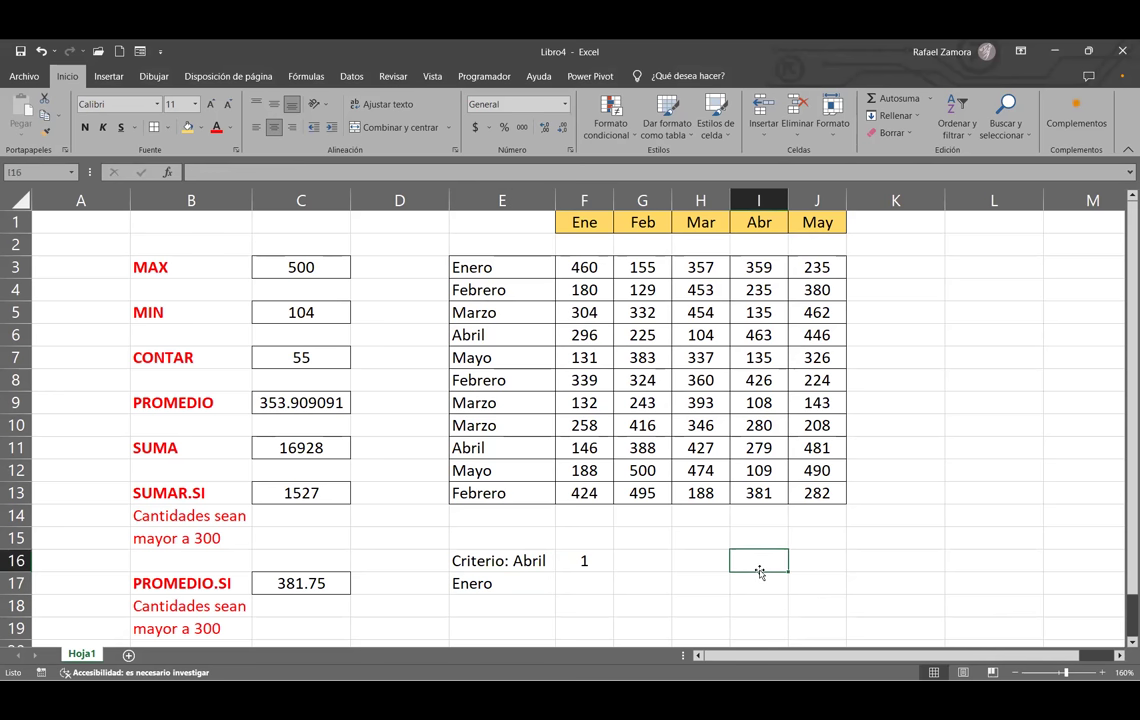